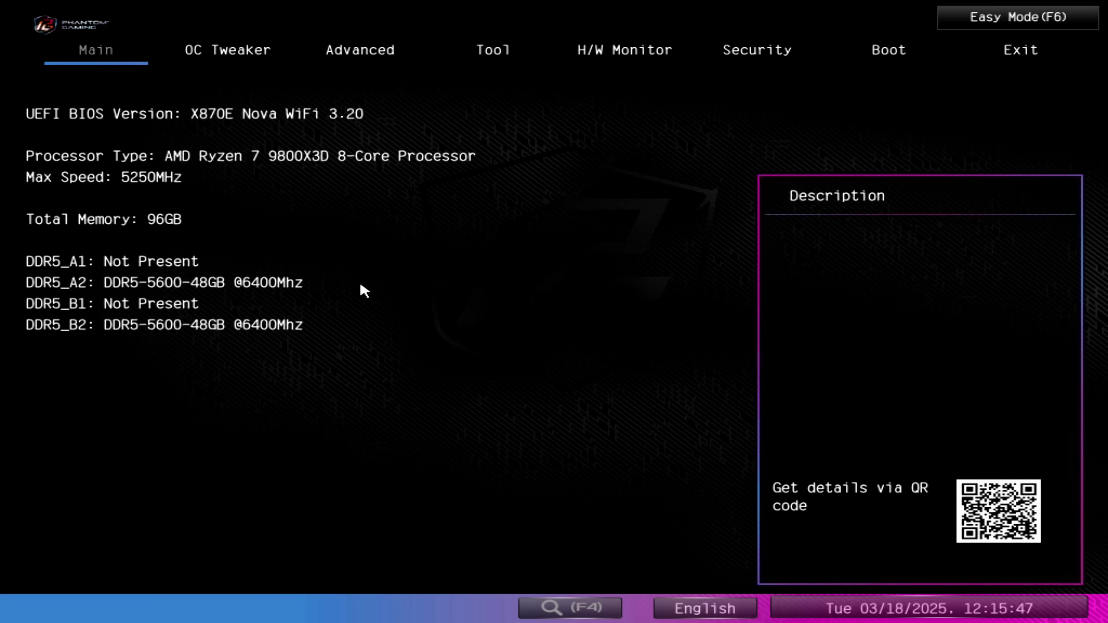
# - On OC Tweaker, view the ZEN5 Gaming Optimizations choices, keeping AMD AGESA Default
pyautogui.press('Right')
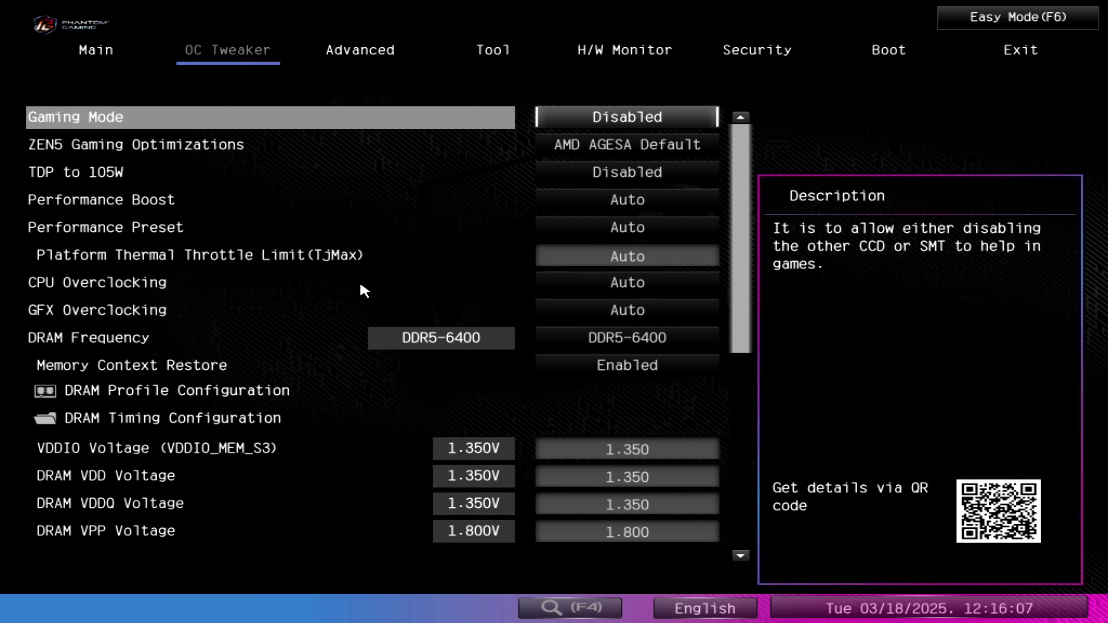
pyautogui.press('Down')
pyautogui.press('Up')
pyautogui.press('Down')
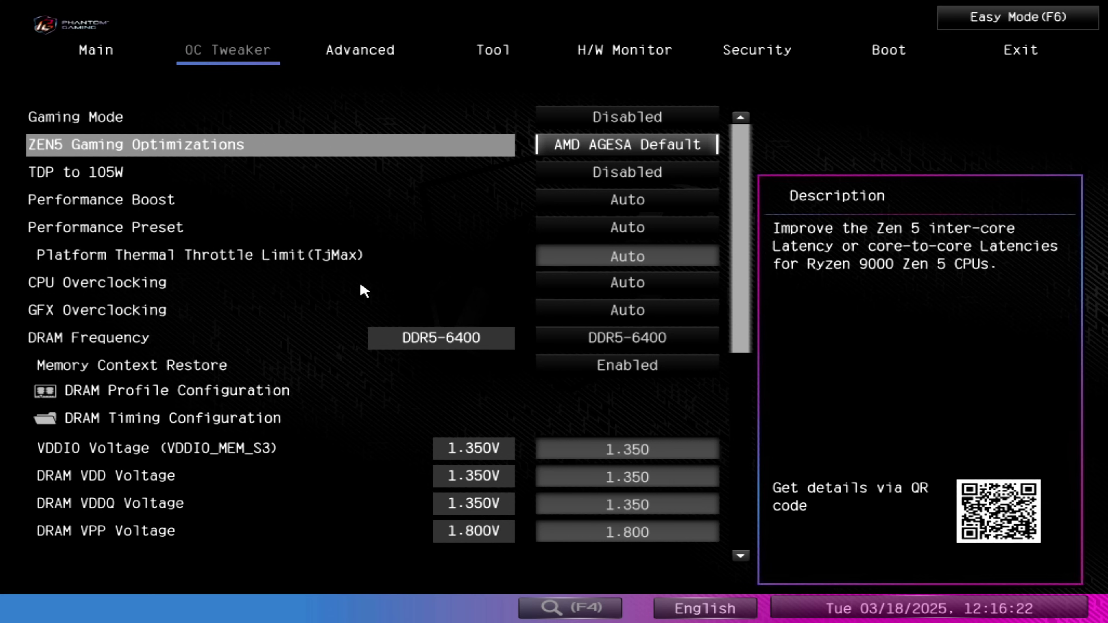
pyautogui.press('Return')
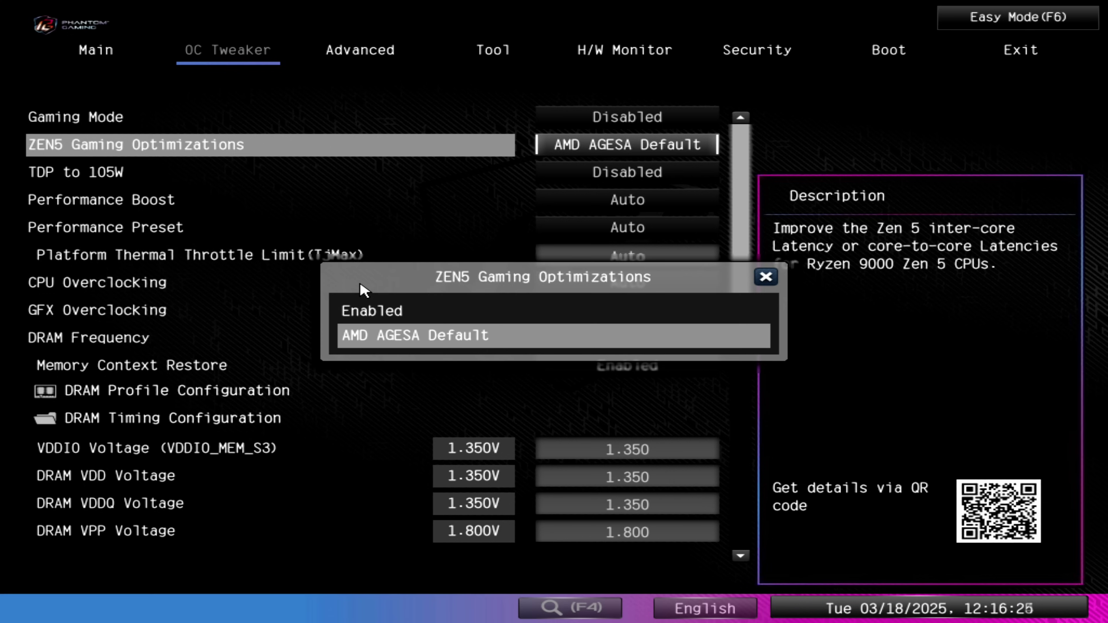
pyautogui.press('Escape')
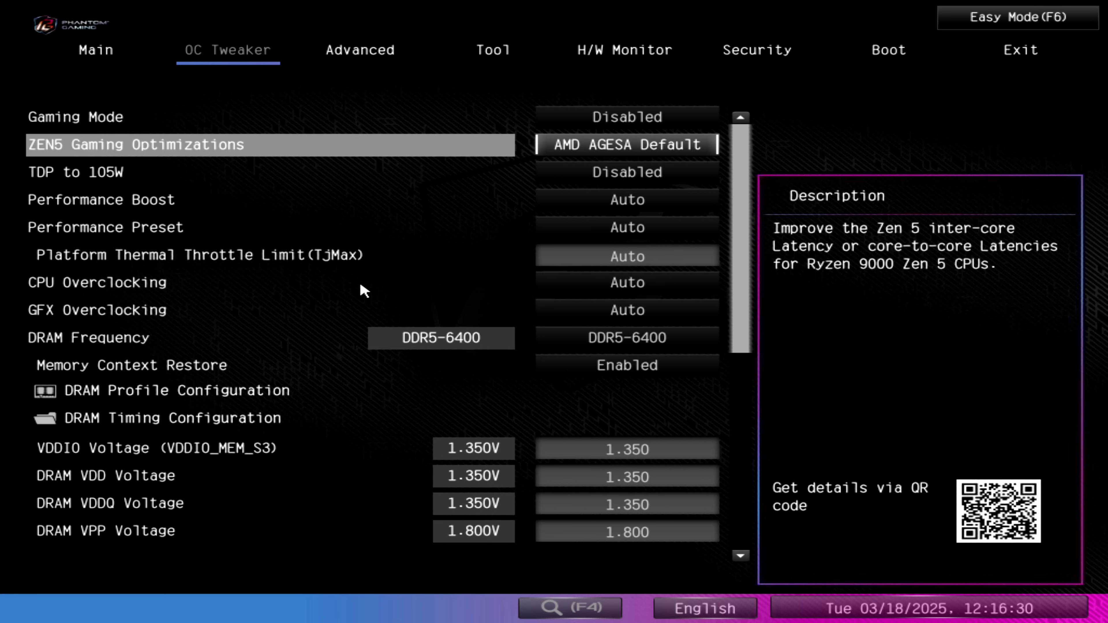
pyautogui.press('Return')
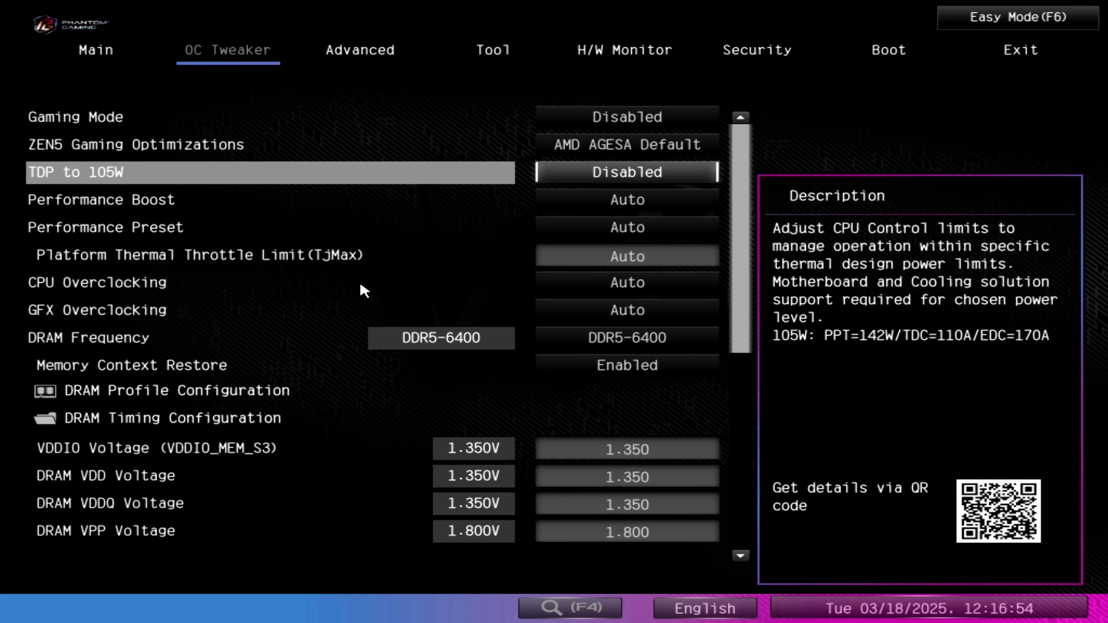
pyautogui.press('Return')
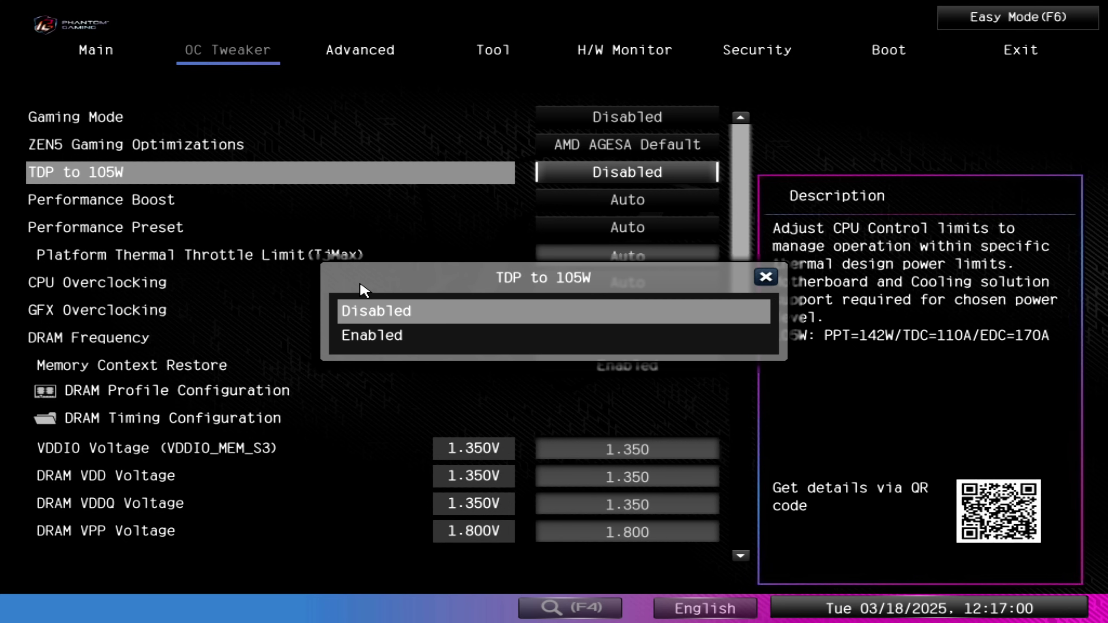
pyautogui.press('Escape')
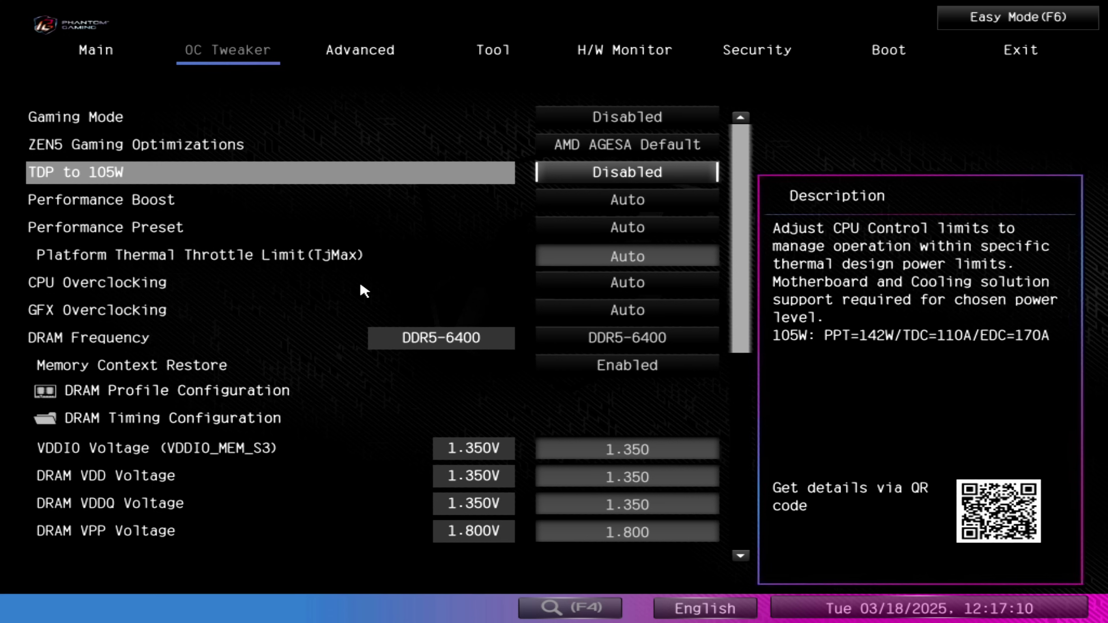
pyautogui.press('Return')
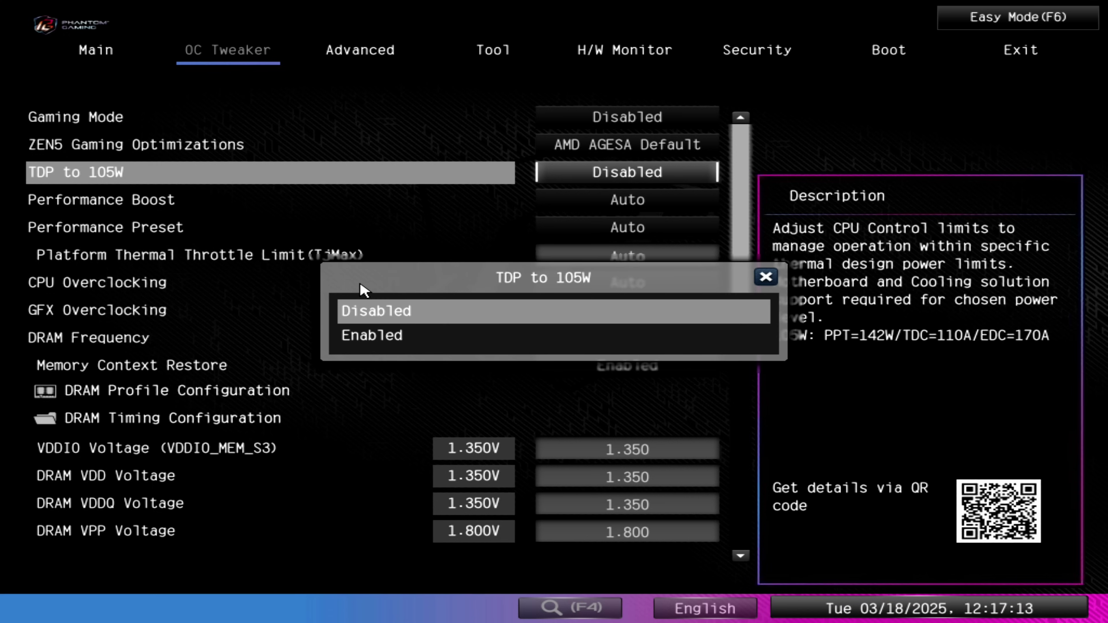
pyautogui.press('Escape')
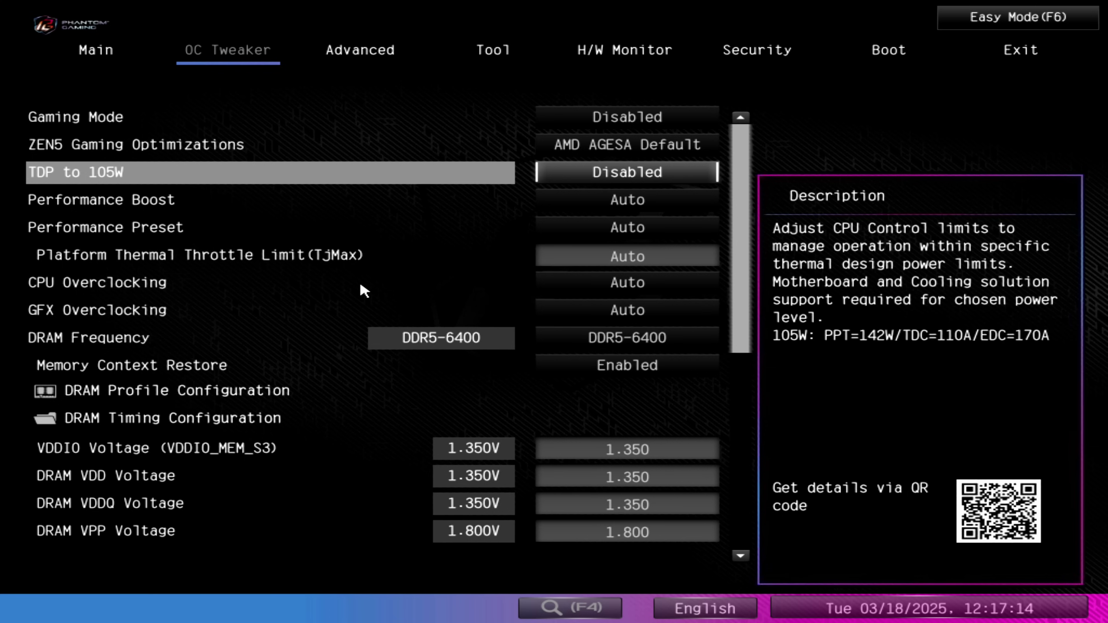
pyautogui.press('Return')
pyautogui.press('Escape')
pyautogui.press('Down')
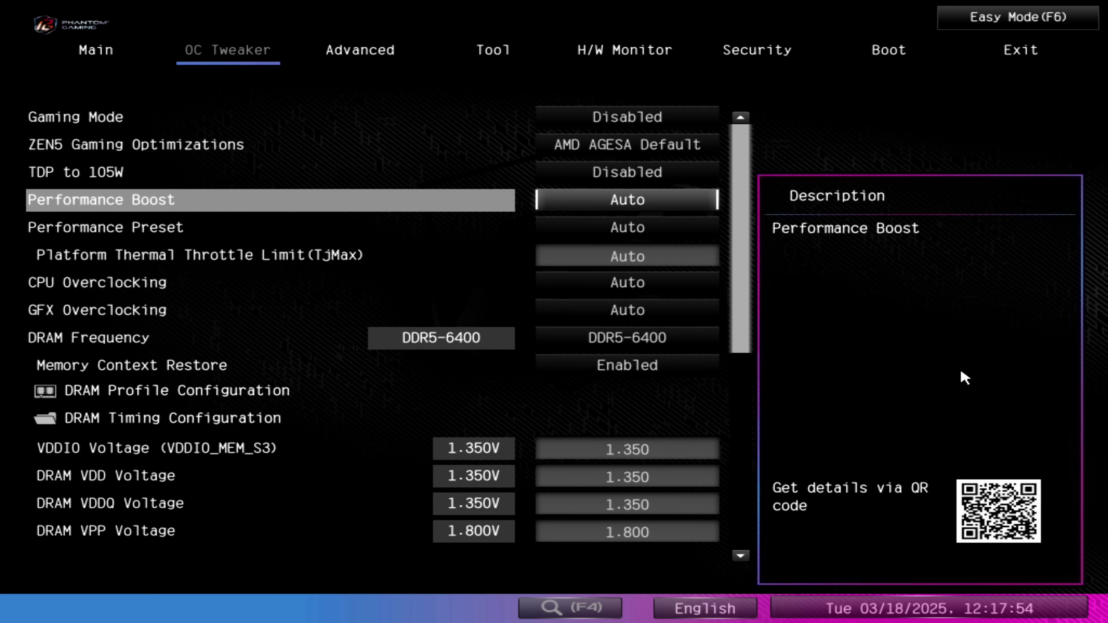
pyautogui.press('Return')
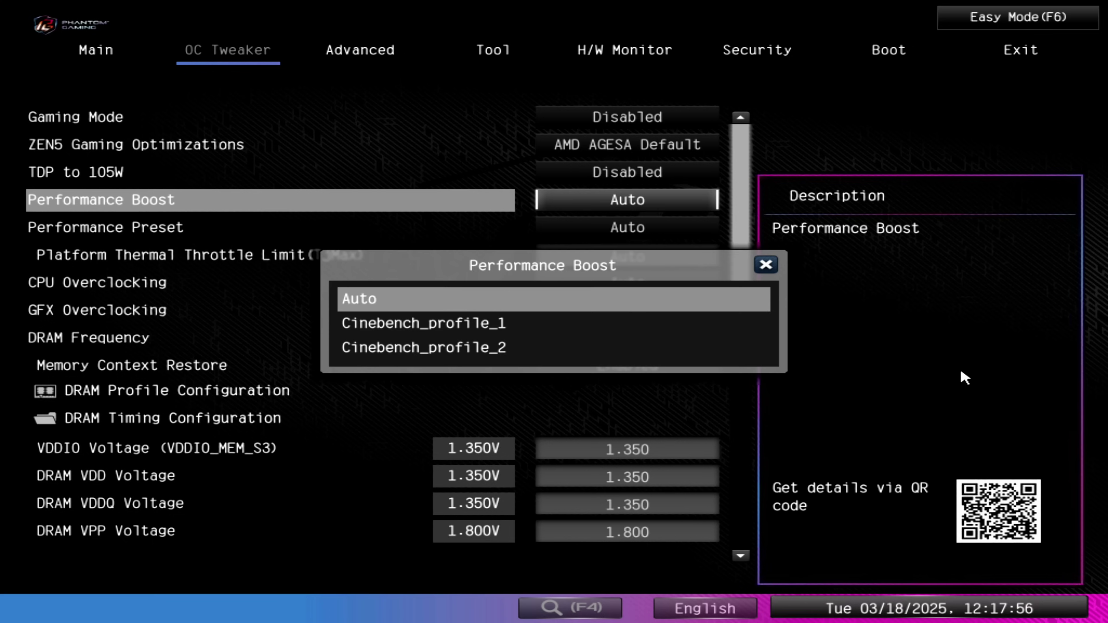
pyautogui.press('Down')
pyautogui.press('Down')
pyautogui.press('Up')
pyautogui.press('Up')
pyautogui.press('Down')
pyautogui.press('Down')
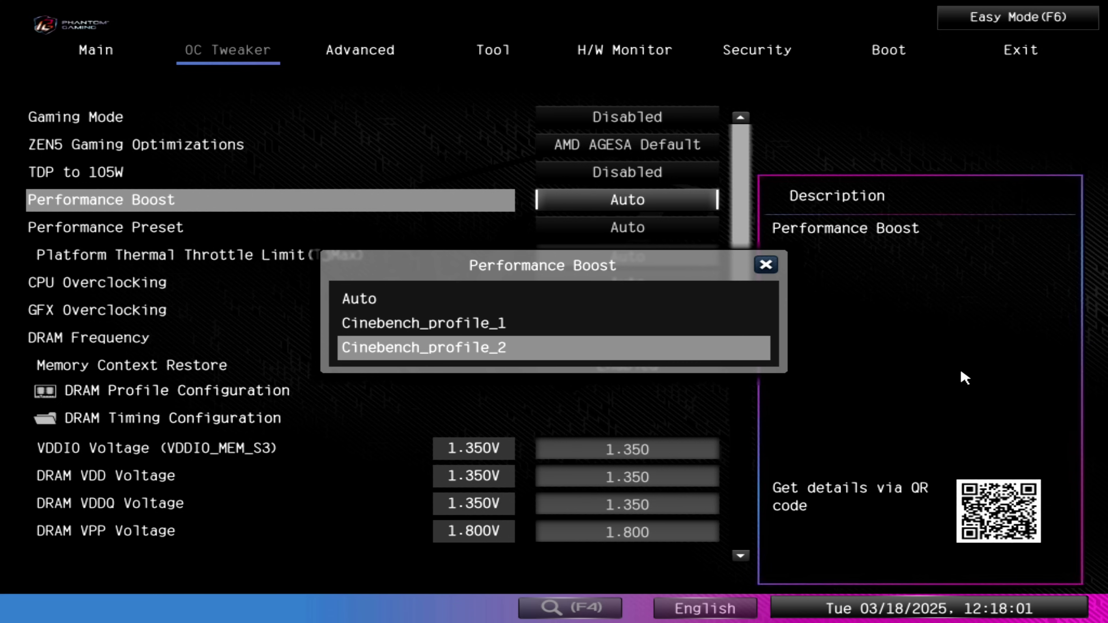
pyautogui.press('Up')
pyautogui.press('Up')
pyautogui.press('Down')
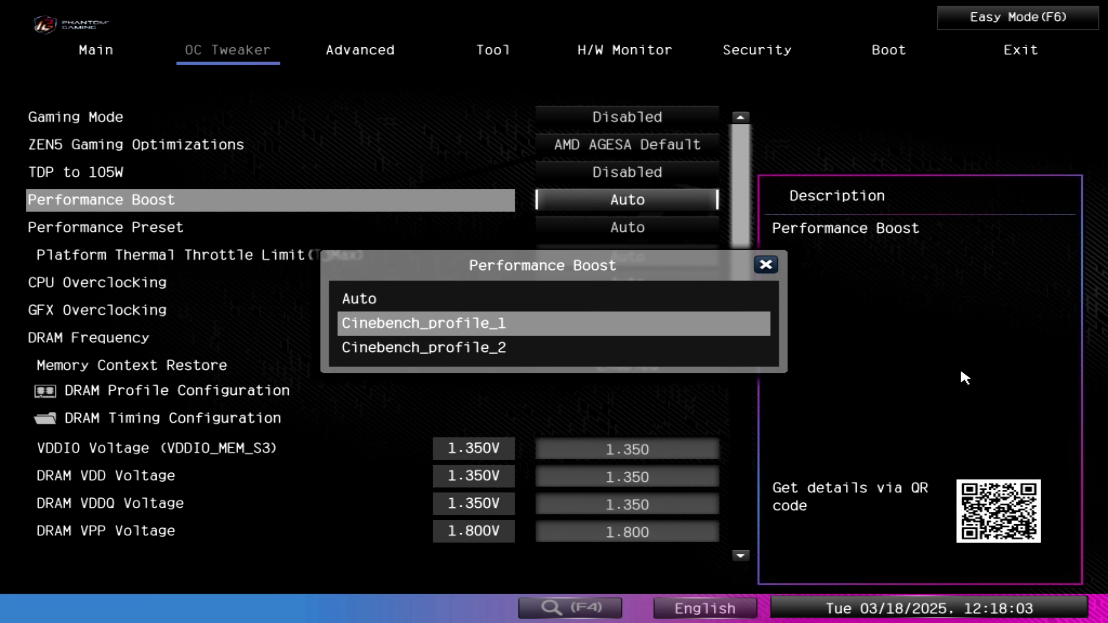
pyautogui.press('Up')
pyautogui.press('Return')
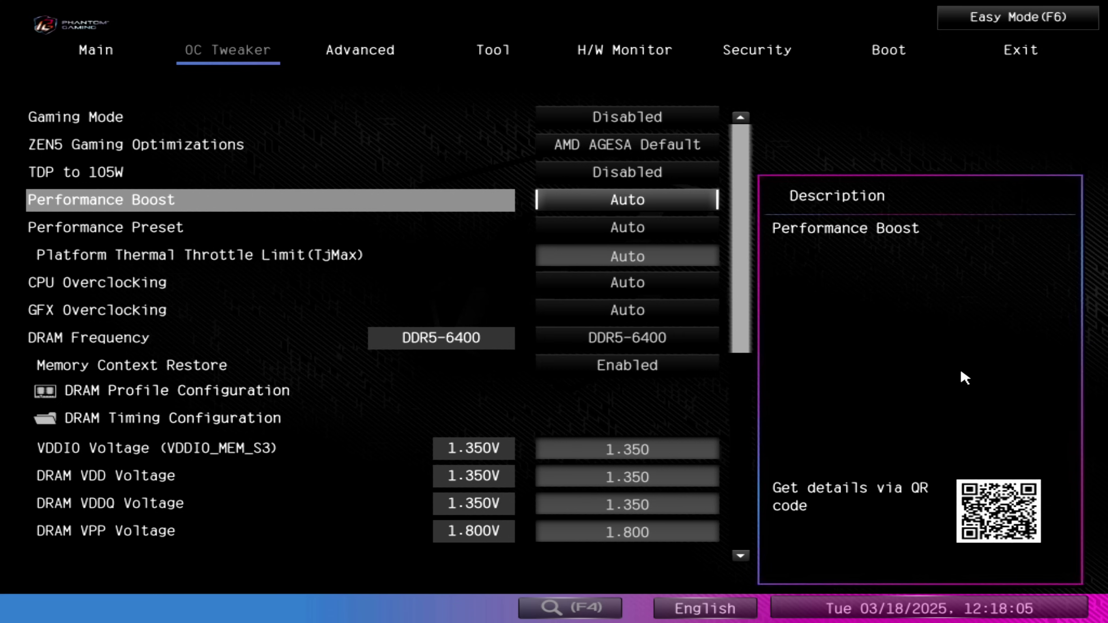
pyautogui.press('Down')
pyautogui.press('Up')
pyautogui.press('Down')
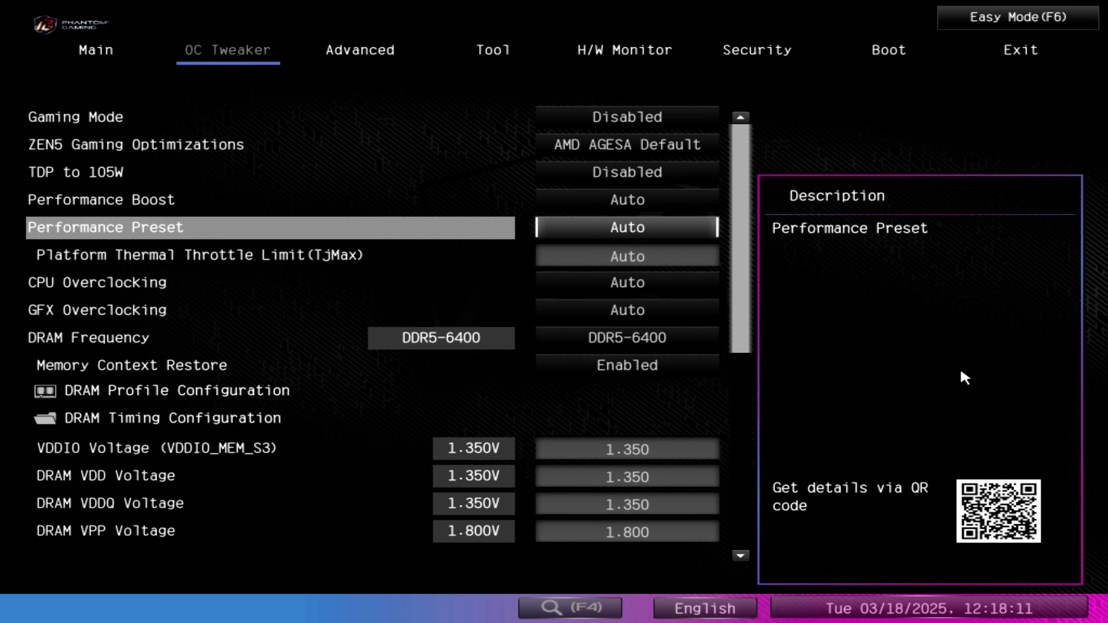
pyautogui.press('Return')
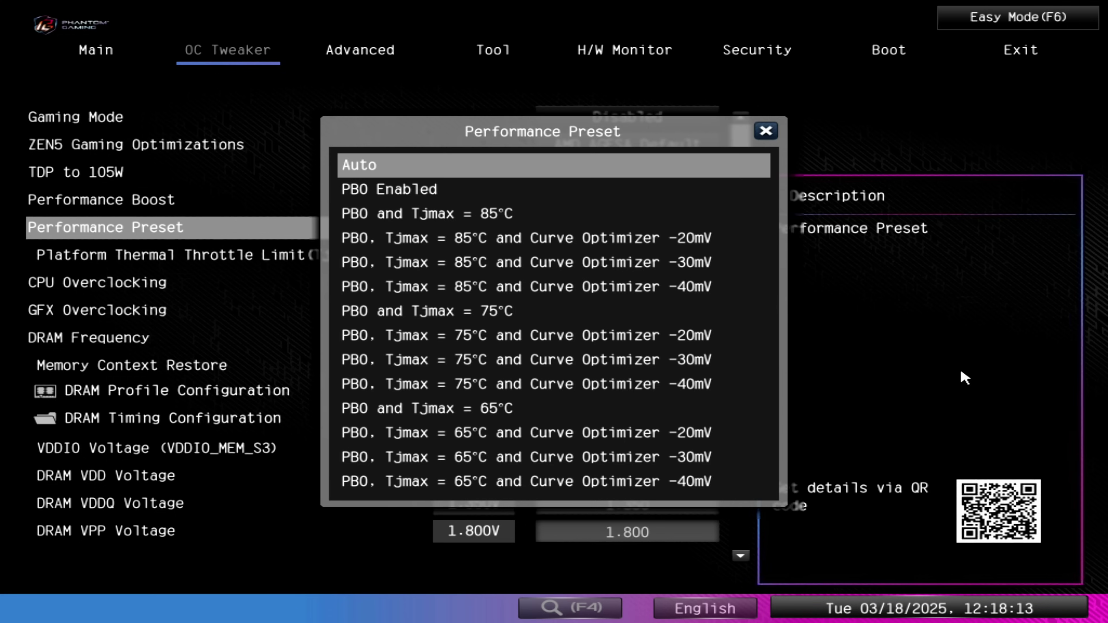
pyautogui.press('Down')
pyautogui.press('Down')
pyautogui.press('Down')
pyautogui.press('Down')
pyautogui.press('Down')
pyautogui.press('Down')
pyautogui.press('Down')
pyautogui.press('Down')
pyautogui.press('Down')
pyautogui.press('Down')
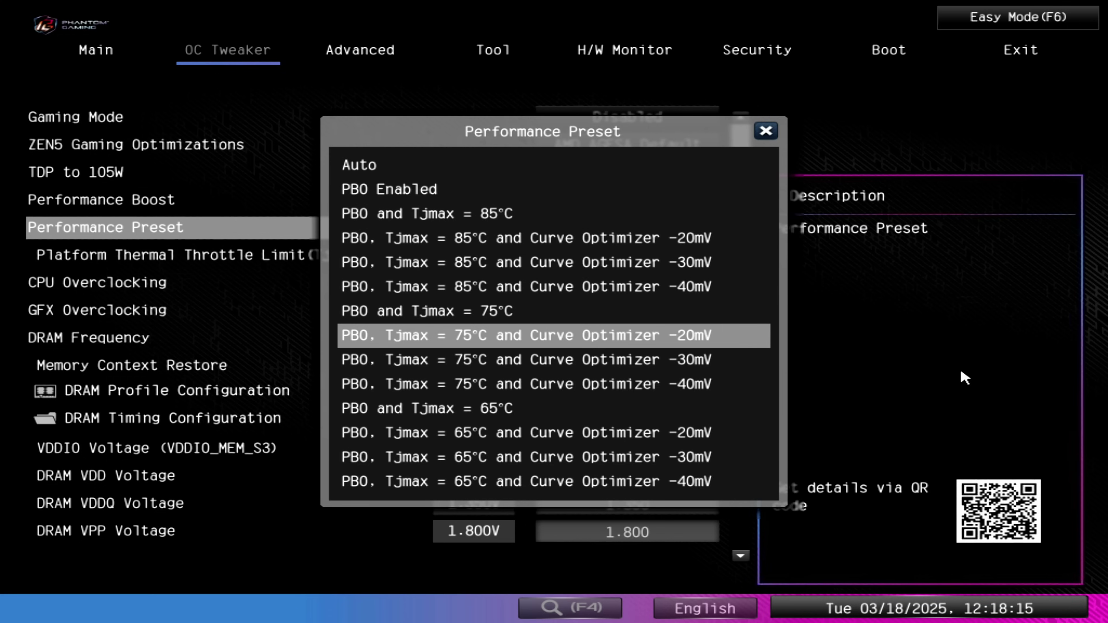
pyautogui.press('Down')
pyautogui.press('Down')
pyautogui.press('Down')
pyautogui.press('Up')
pyautogui.press('Up')
pyautogui.press('Up')
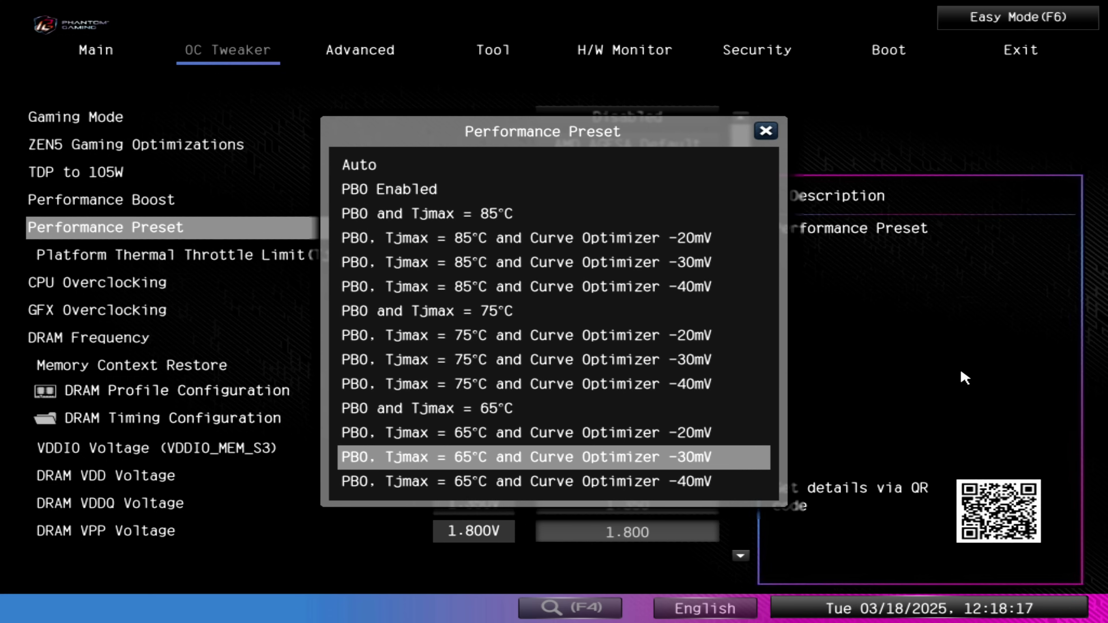
pyautogui.press('Up')
pyautogui.press('Up')
pyautogui.press('Up')
pyautogui.press('Up')
pyautogui.press('Up')
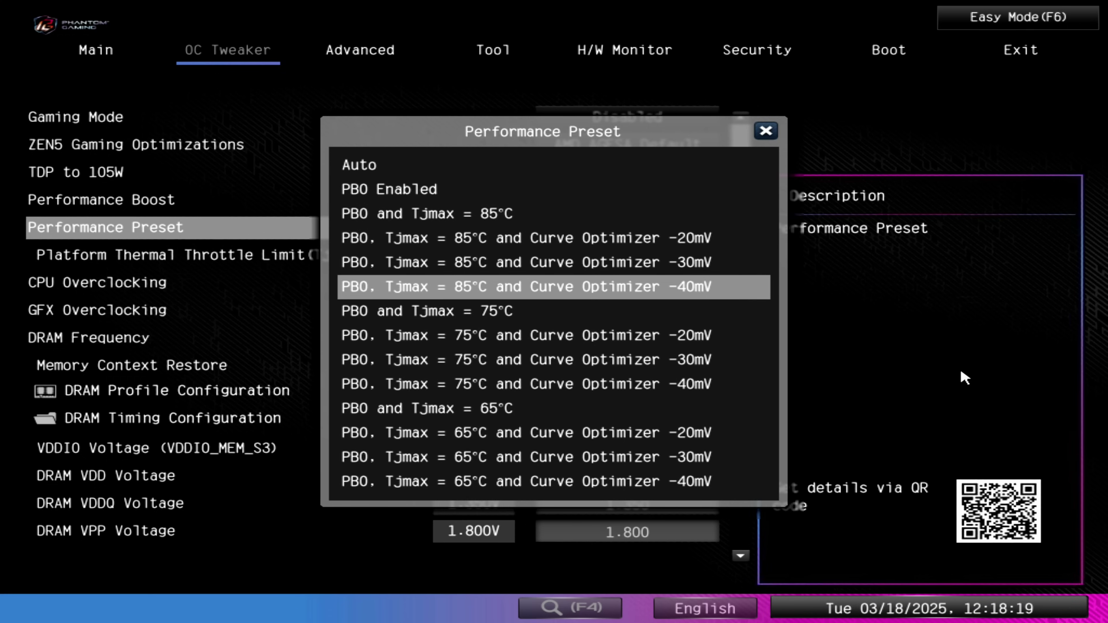
pyautogui.press('Up')
pyautogui.press('Up')
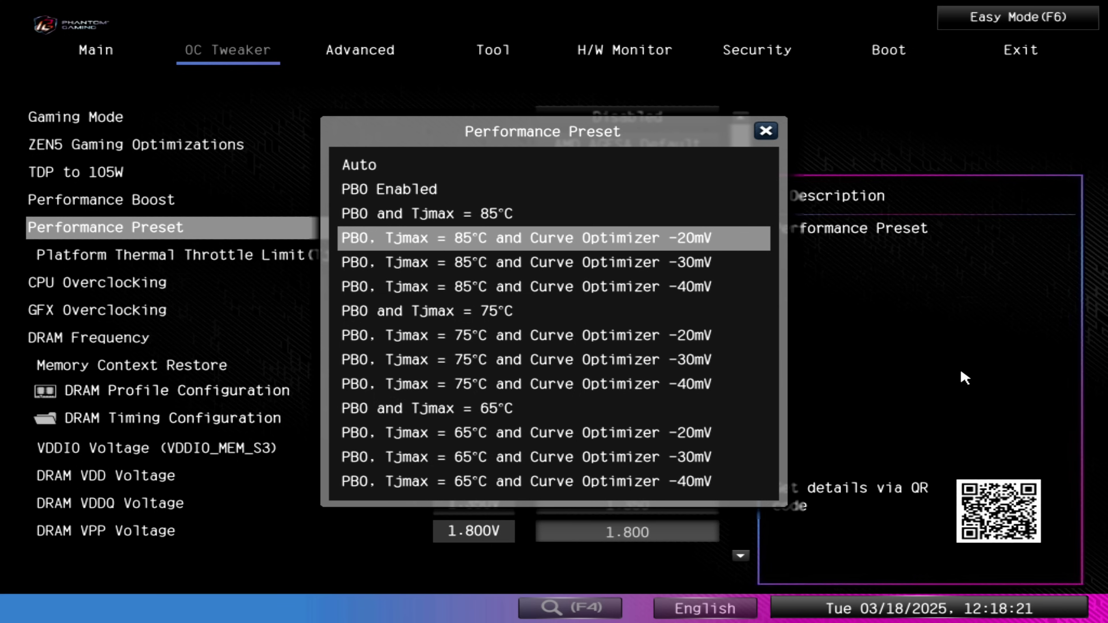
pyautogui.press('Up')
pyautogui.press('Down')
pyautogui.press('Up')
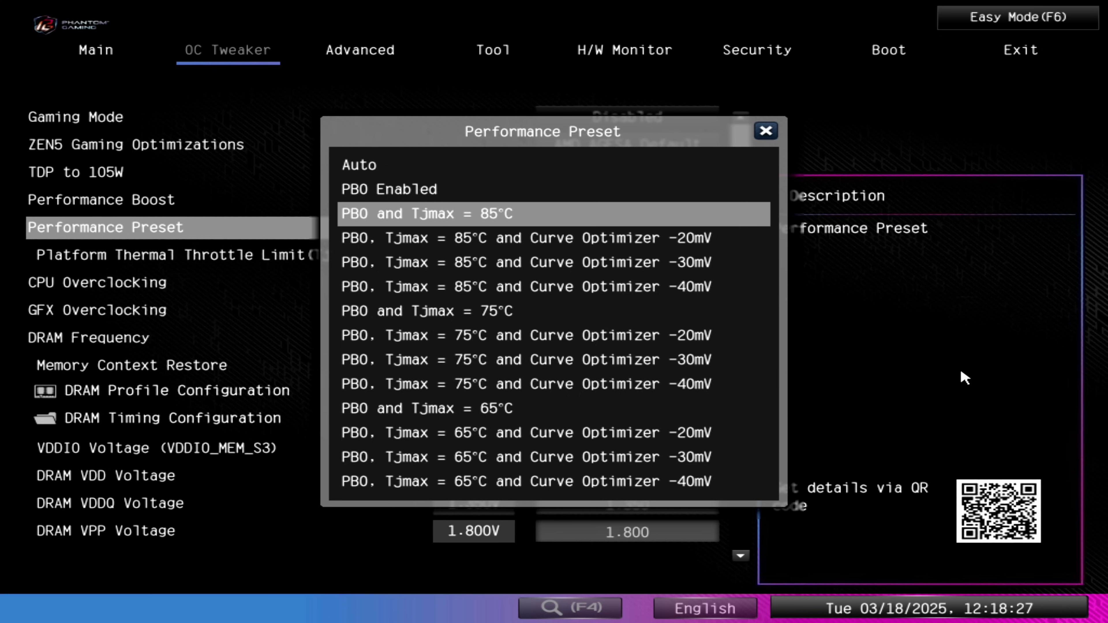
pyautogui.press('Down')
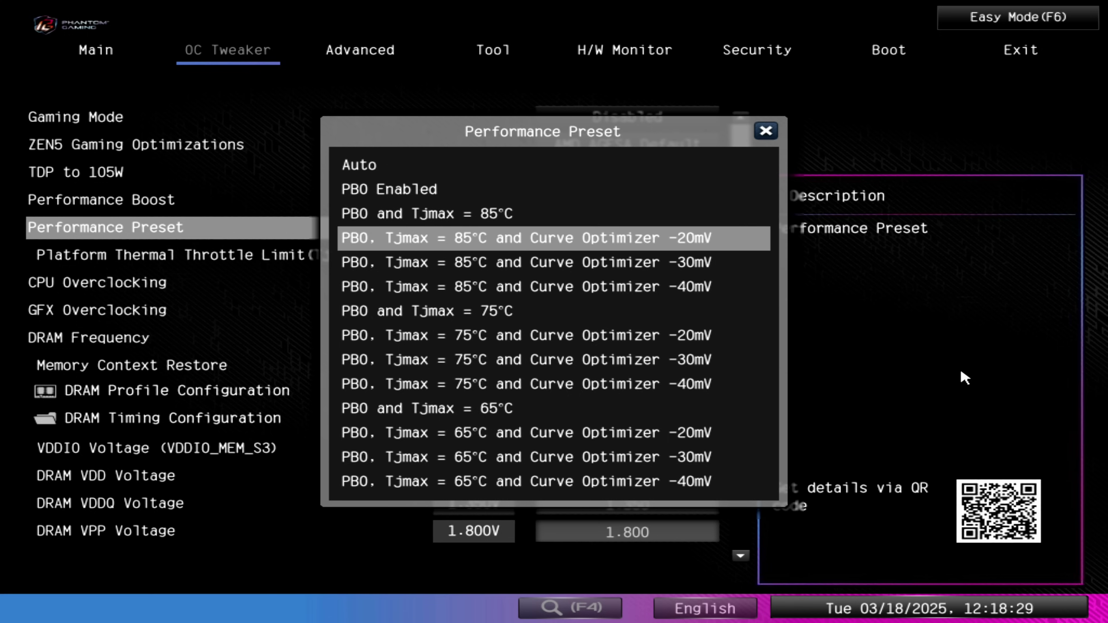
pyautogui.press('Down')
pyautogui.press('Up')
pyautogui.press('Down')
pyautogui.press('Up')
pyautogui.press('Up')
pyautogui.press('Down')
pyautogui.press('Down')
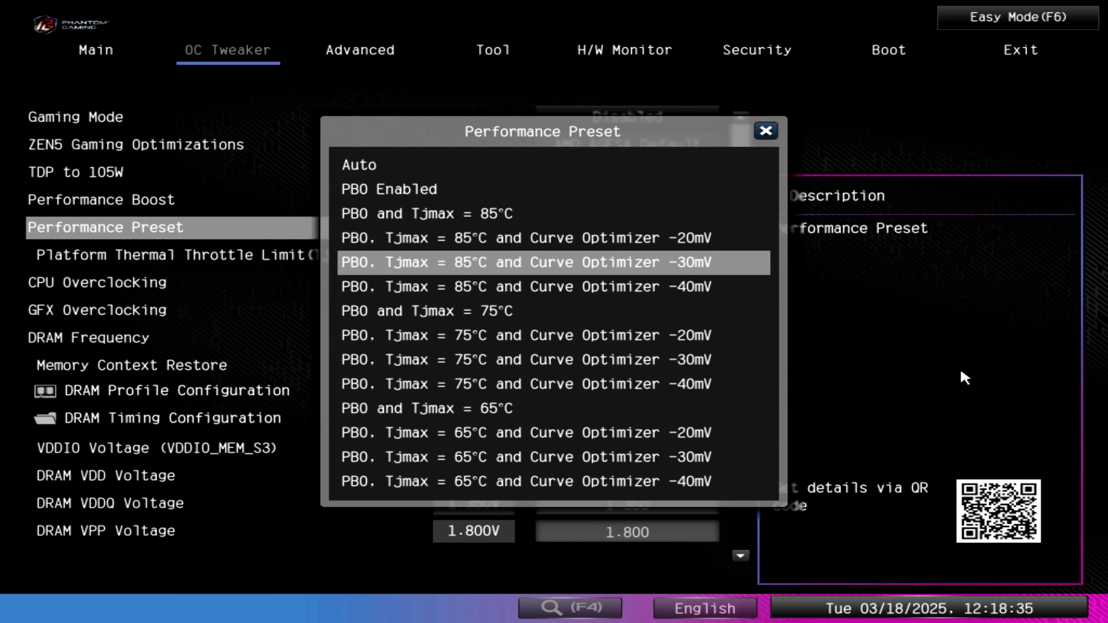
pyautogui.press('Down')
pyautogui.press('Up')
pyautogui.press('Down')
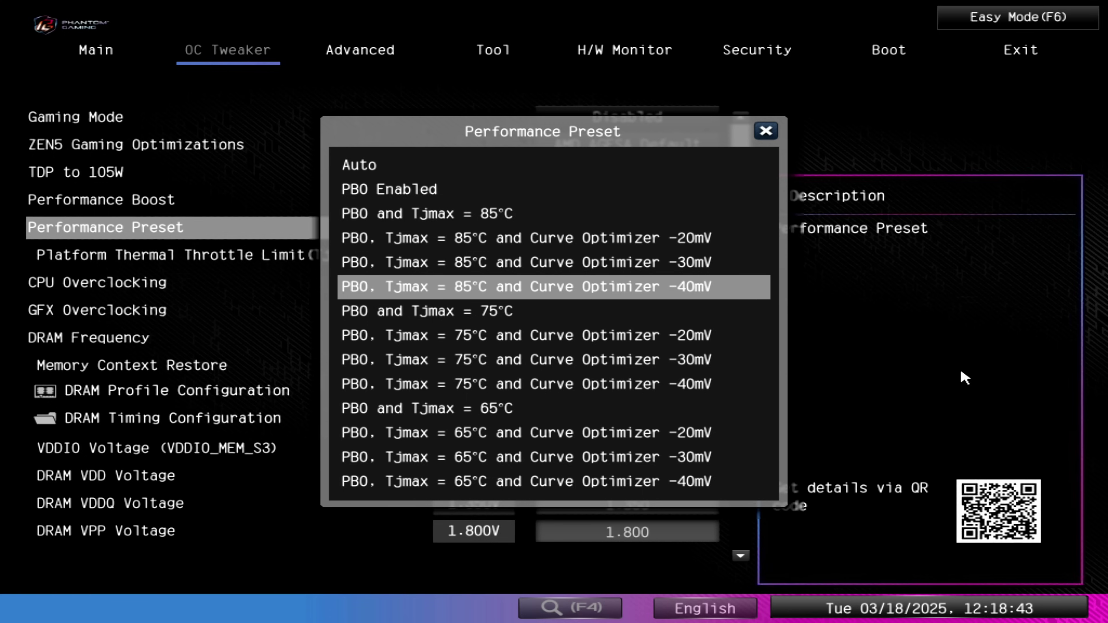
pyautogui.press('Up')
pyautogui.press('Up')
pyautogui.press('Up')
pyautogui.press('Up')
pyautogui.press('Up')
pyautogui.press('Return')
pyautogui.press('Down')
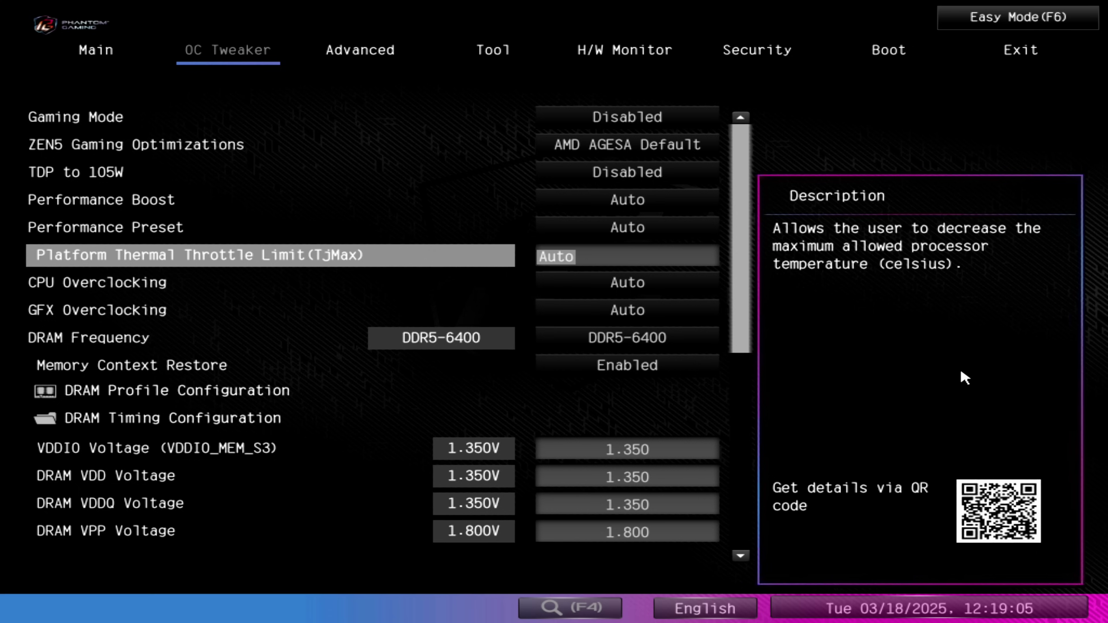
pyautogui.press('Down')
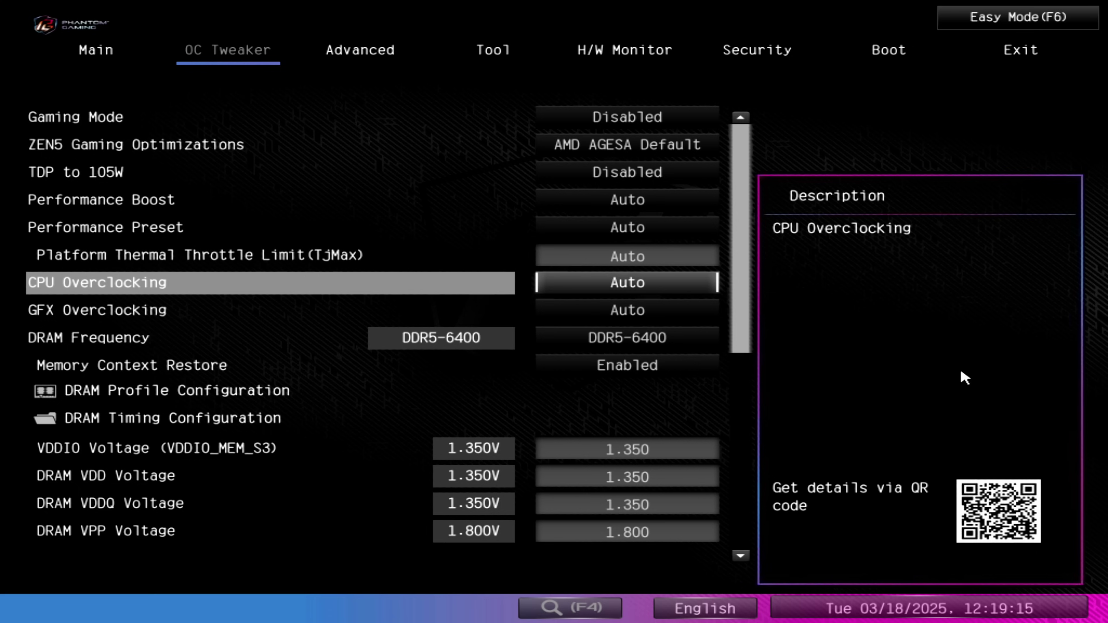
pyautogui.press('Return')
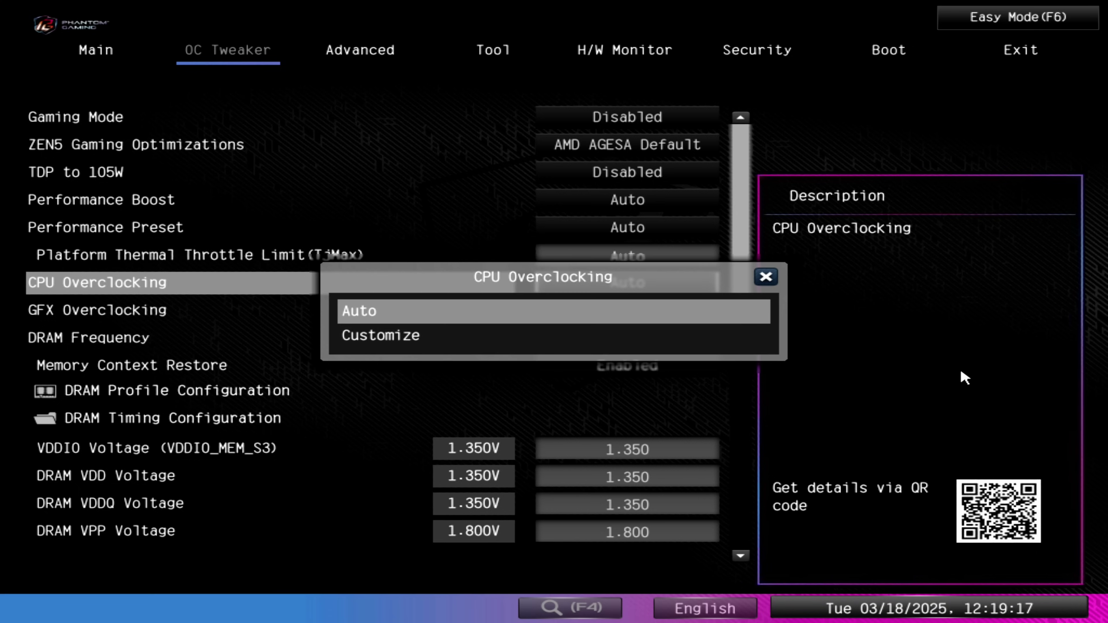
pyautogui.press('Down')
pyautogui.press('Return')
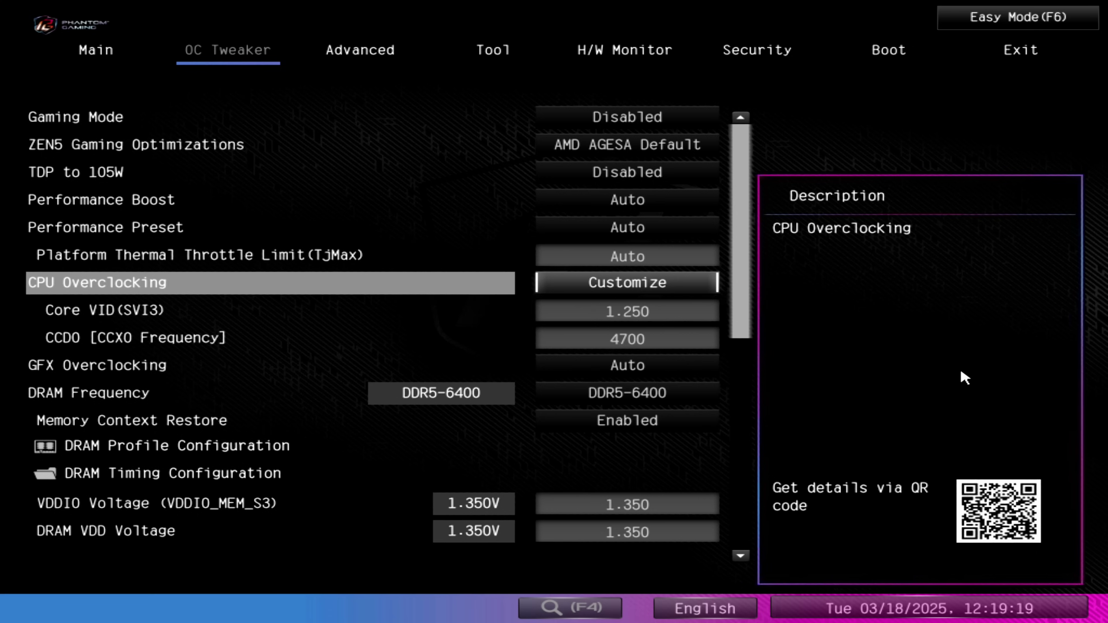
pyautogui.press('Down')
pyautogui.press('Down')
pyautogui.press('Up')
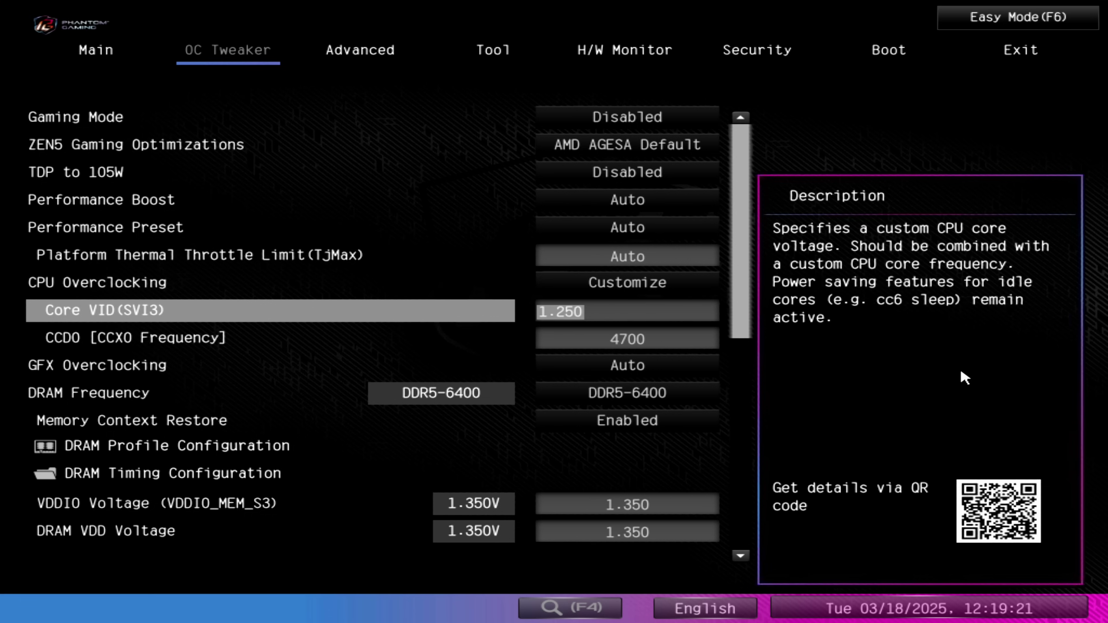
pyautogui.press('Down')
pyautogui.press('Up')
pyautogui.press('Down')
pyautogui.press('Up')
pyautogui.press('Down')
pyautogui.press('Up')
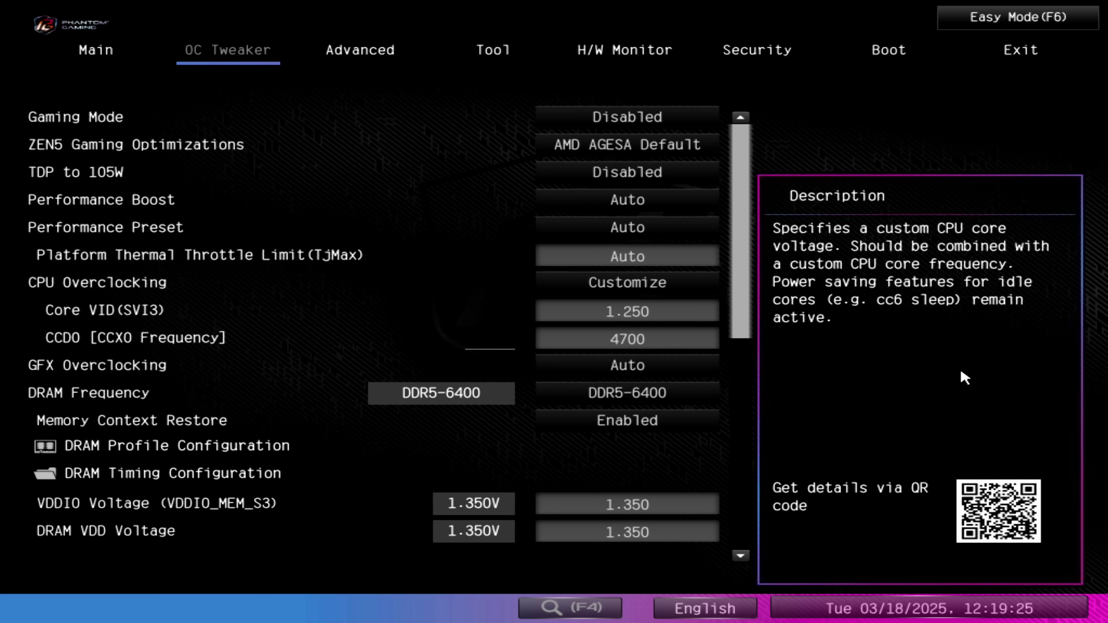
pyautogui.press('Up')
pyautogui.press('Return')
pyautogui.press('Up')
pyautogui.press('Return')
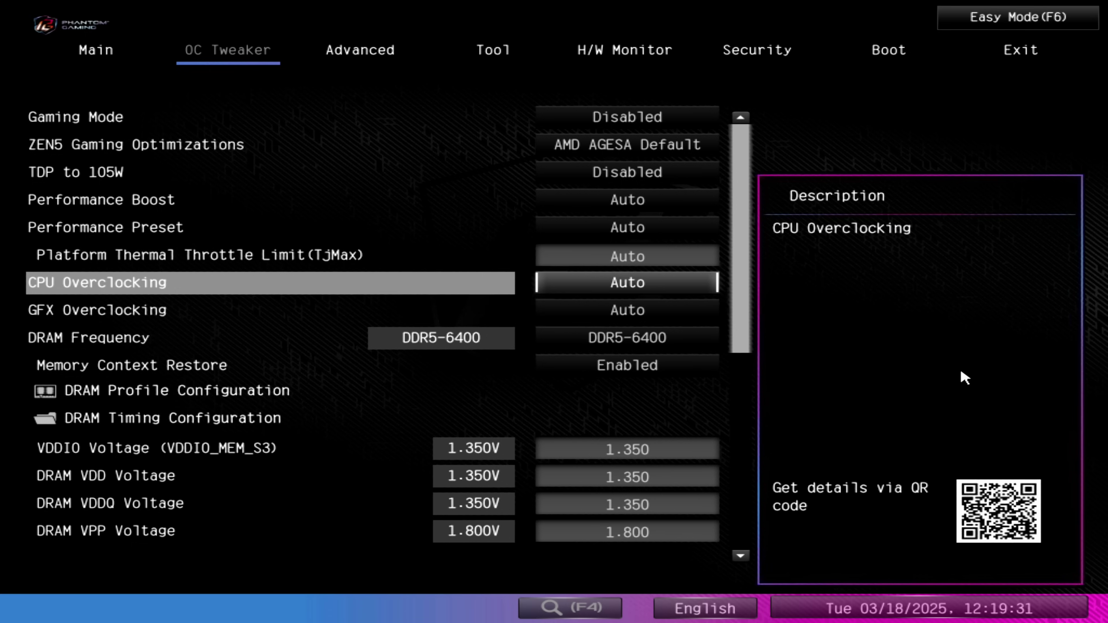
pyautogui.press('Return')
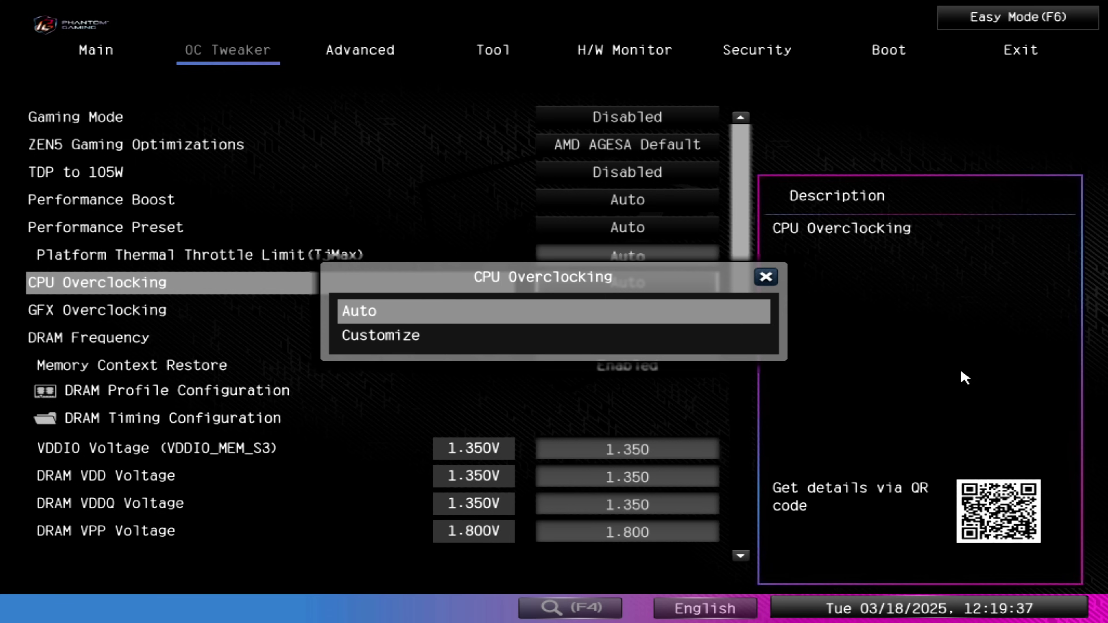
# - Keep CPU Overclocking on Auto; switch GFX Overclocking to Customize, then back to Auto
pyautogui.press('Return')
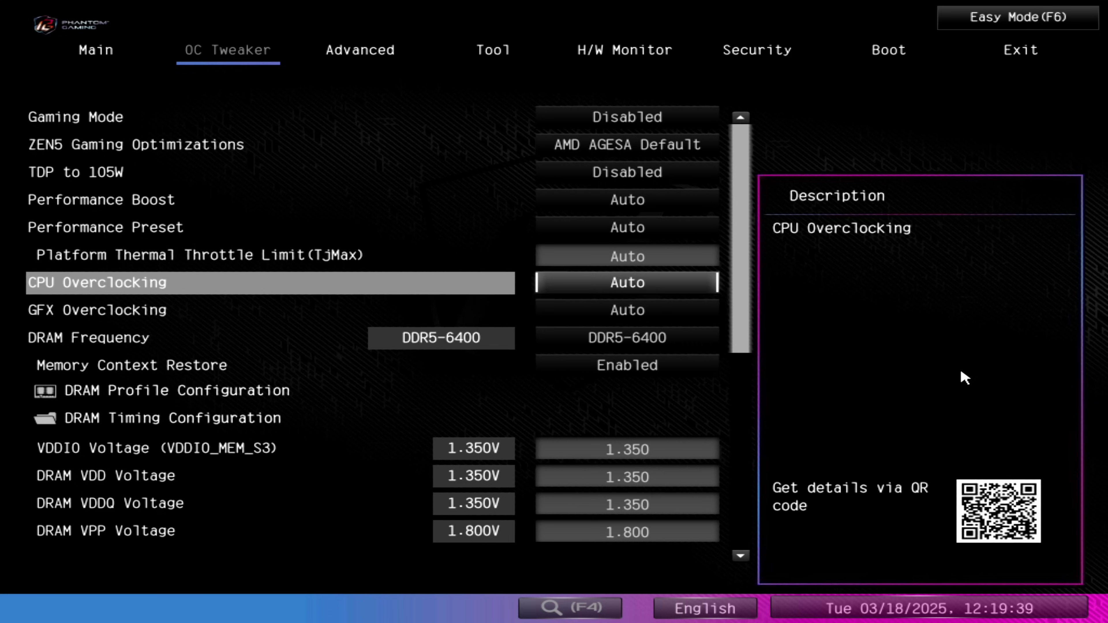
pyautogui.press('Down')
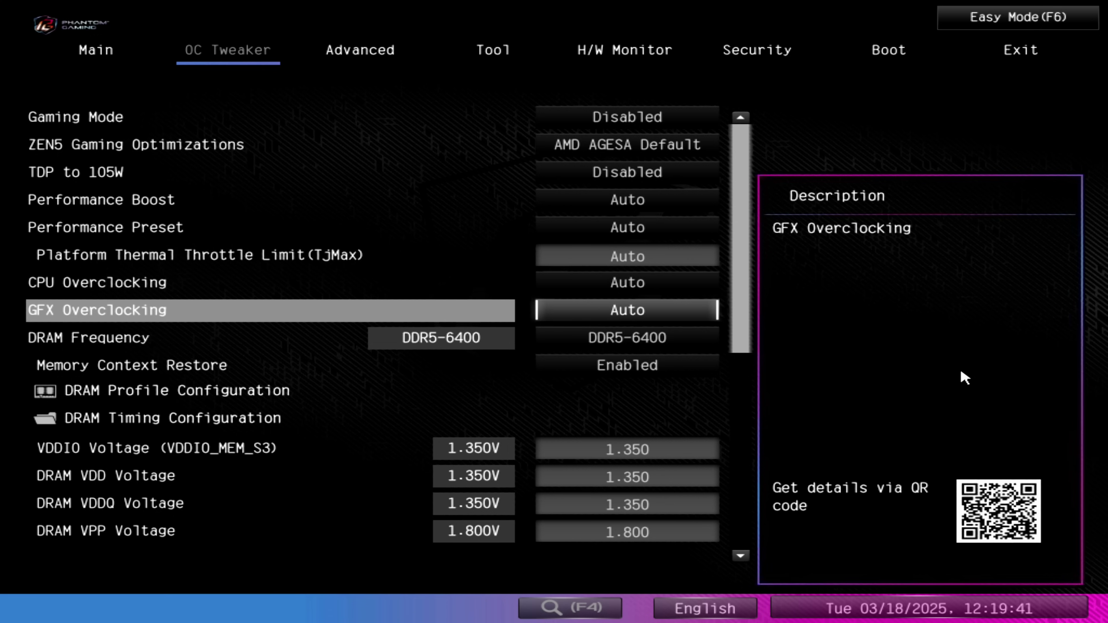
pyautogui.press('Return')
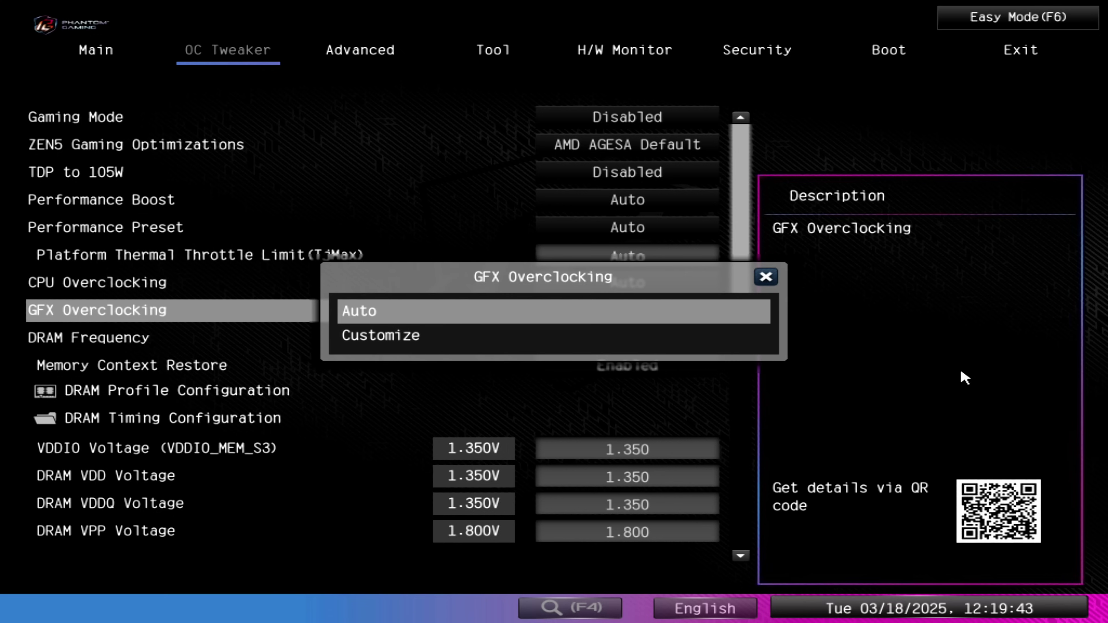
pyautogui.press('Down')
pyautogui.press('Return')
pyautogui.press('Down')
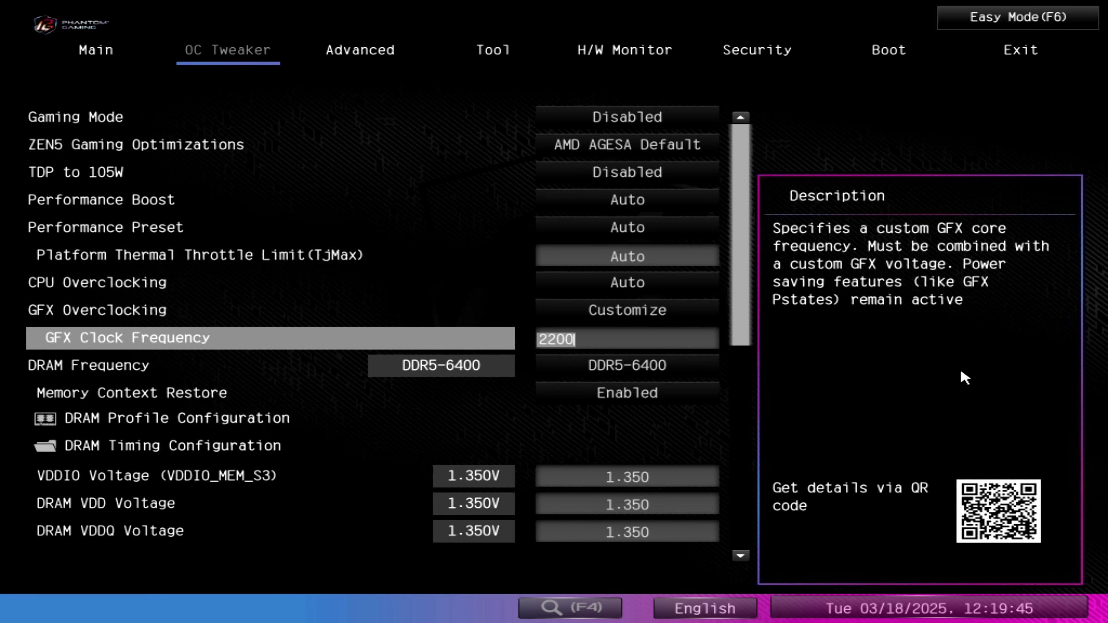
pyautogui.press('Up')
pyautogui.press('Return')
pyautogui.press('Up')
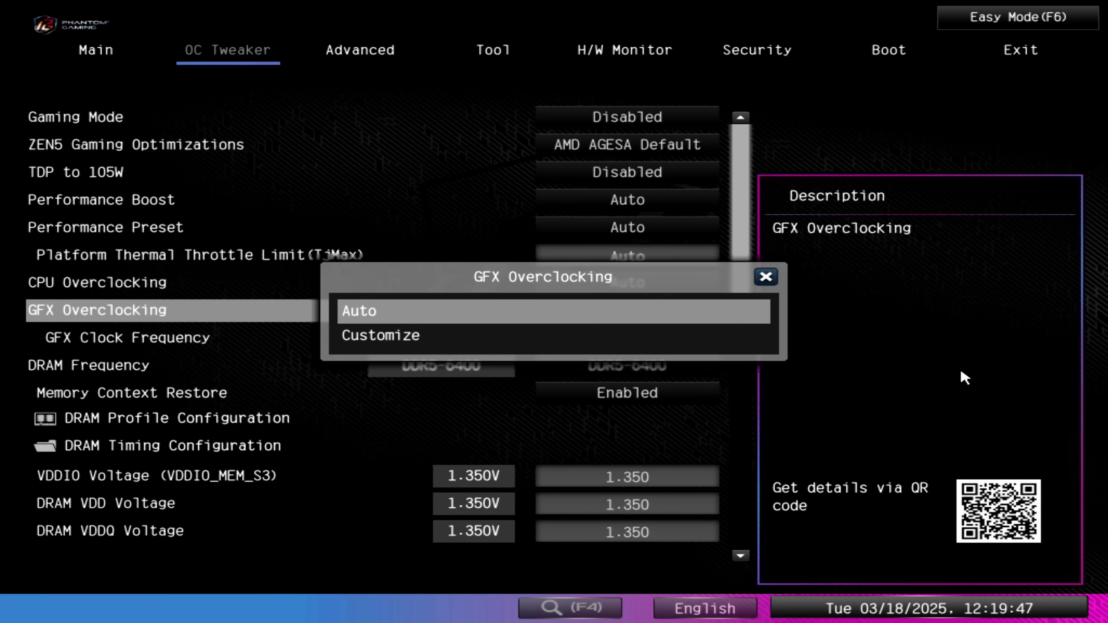
pyautogui.press('Return')
# - Keep DRAM Frequency at DDR5-6400 and select DRAM Profile Configuration
pyautogui.press('Down')
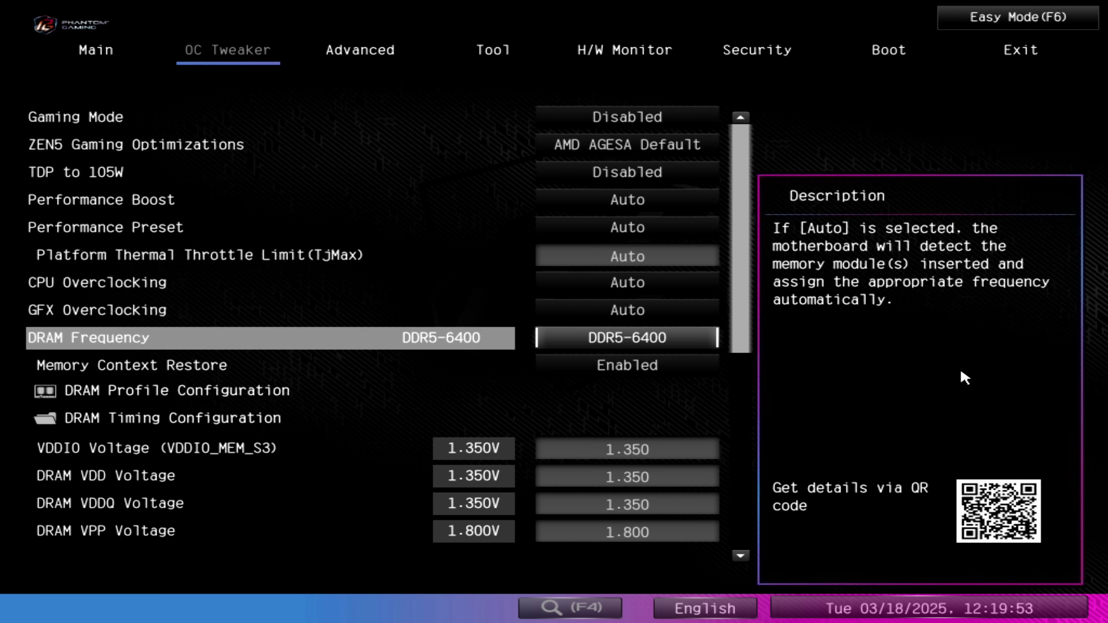
pyautogui.press('Return')
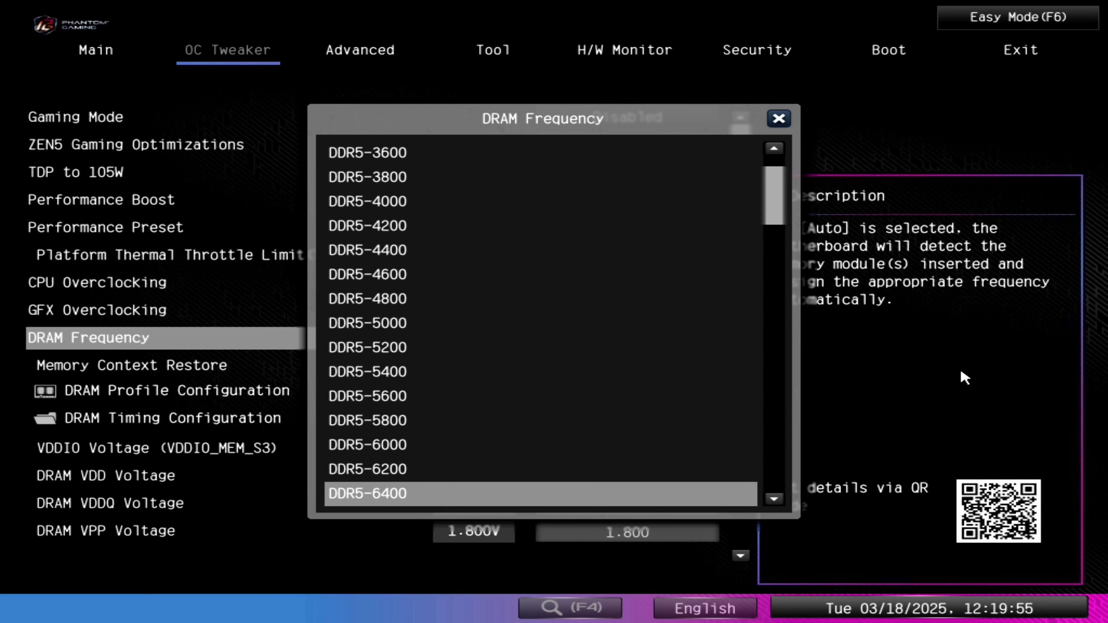
pyautogui.press('Up')
pyautogui.press('Up')
pyautogui.press('Down')
pyautogui.press('Down')
pyautogui.press('Return')
pyautogui.press('Down')
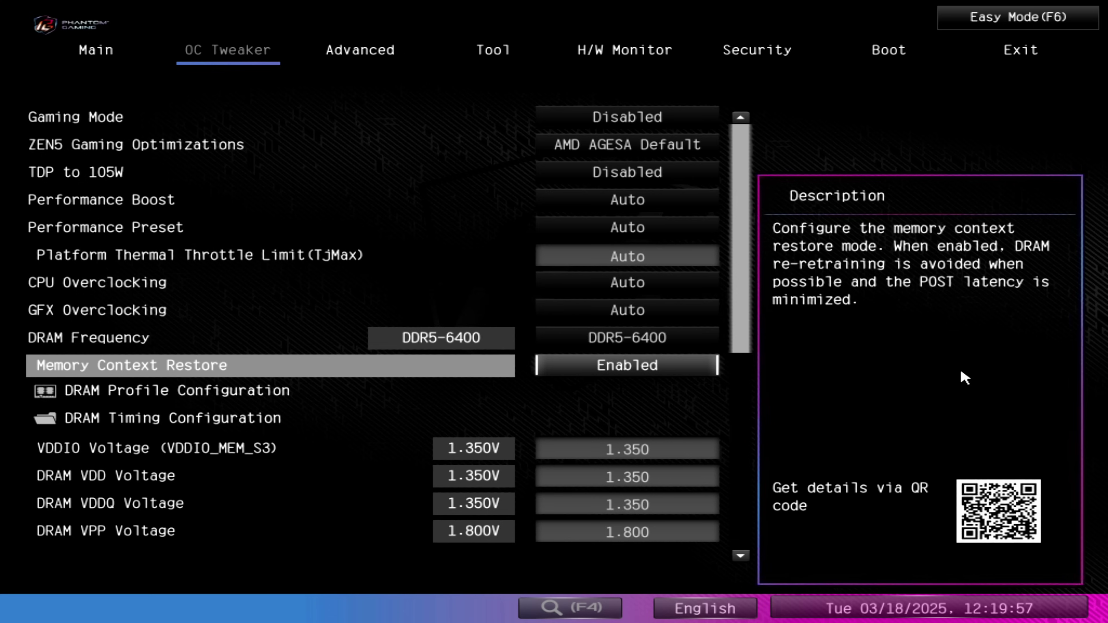
pyautogui.press('Down')
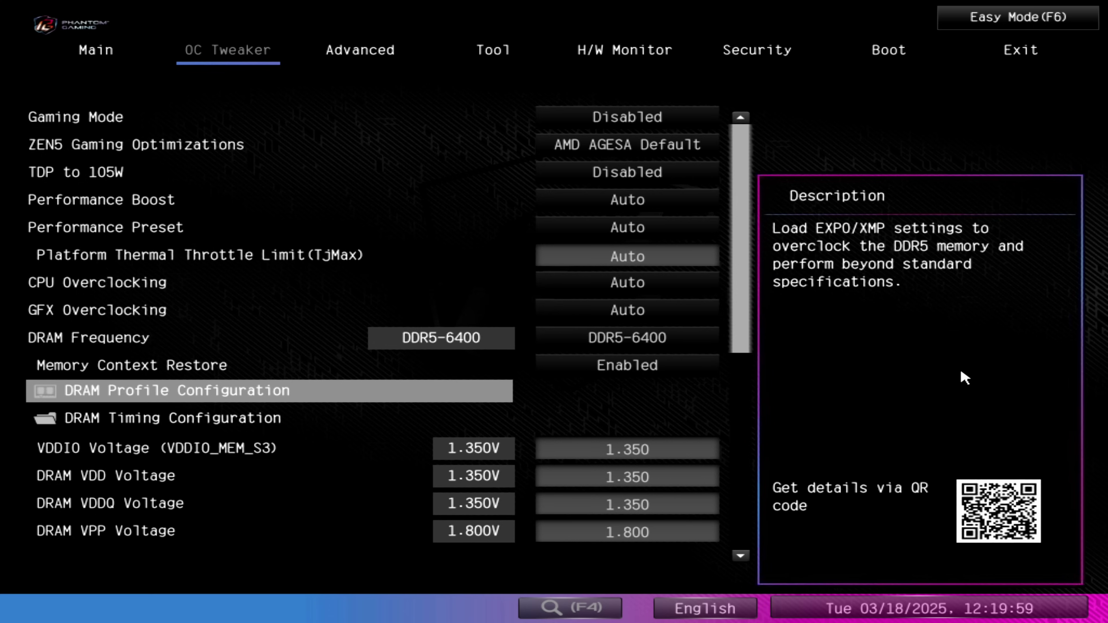
pyautogui.press('Up')
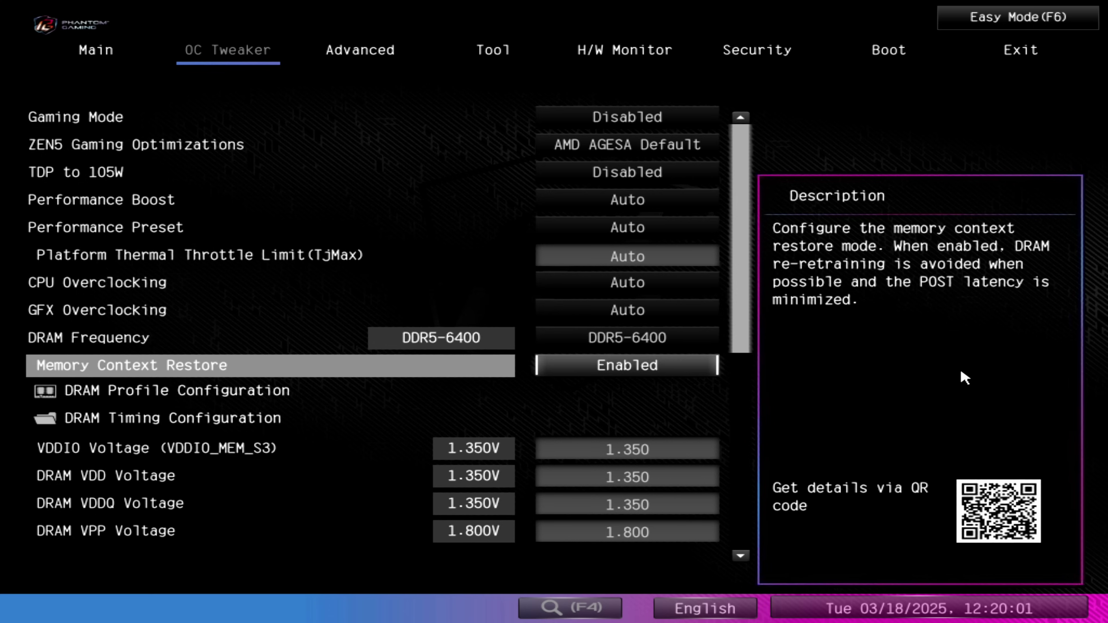
pyautogui.press('Up')
pyautogui.press('Down')
pyautogui.press('Down')
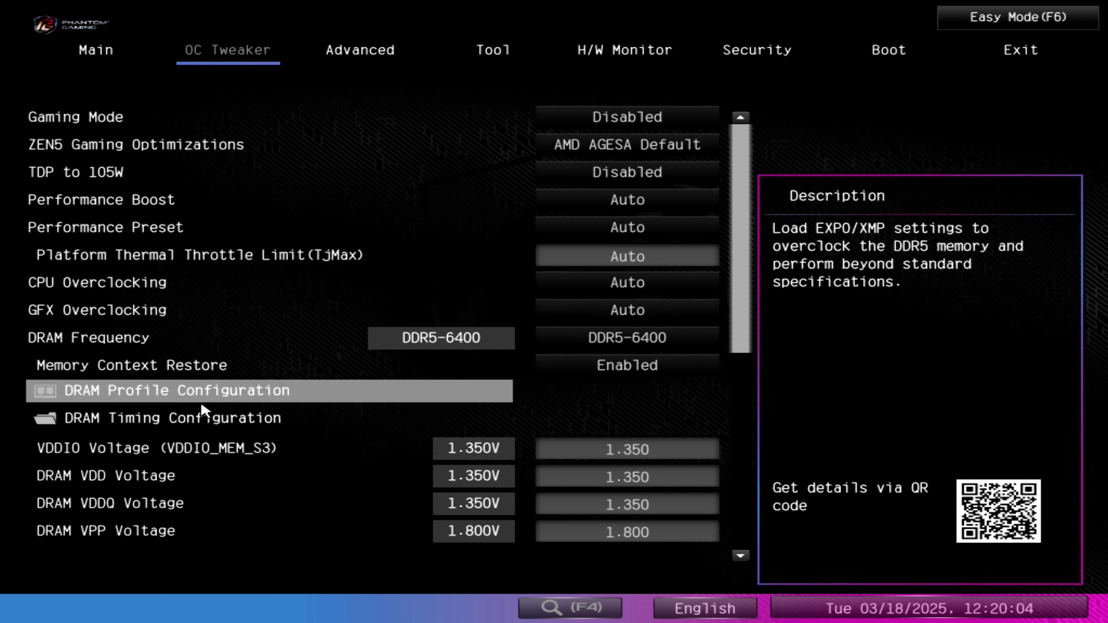
# - Open DRAM Profile Configuration and keep DRAM Profile Setting at XMP1-6400
pyautogui.press('Return')
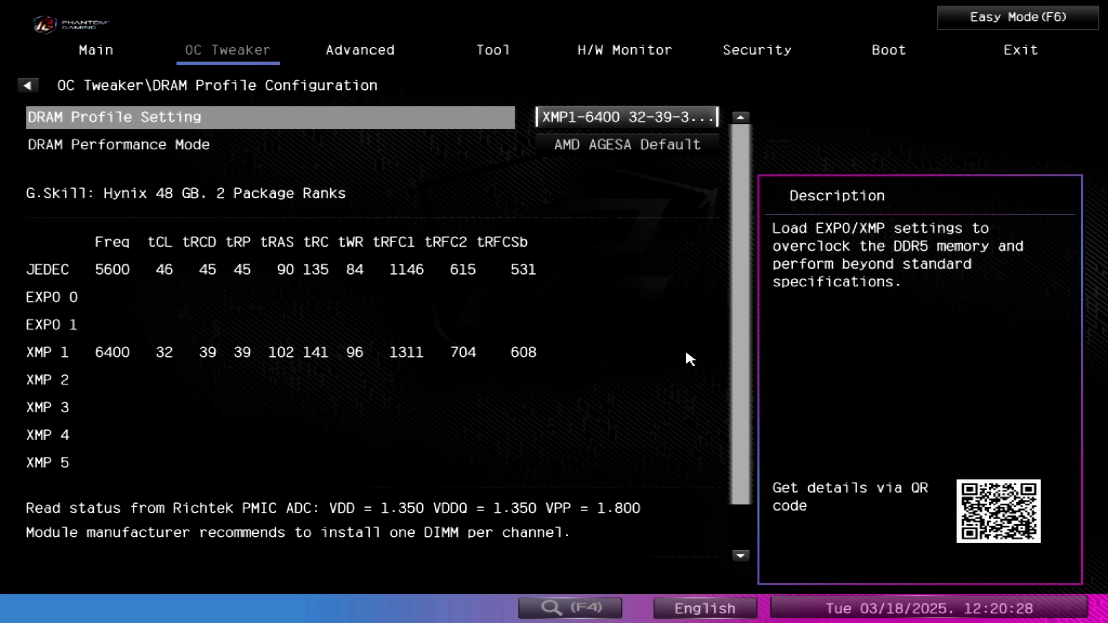
pyautogui.press('Down')
pyautogui.press('Up')
pyautogui.press('Return')
pyautogui.press('Up')
pyautogui.press('Up')
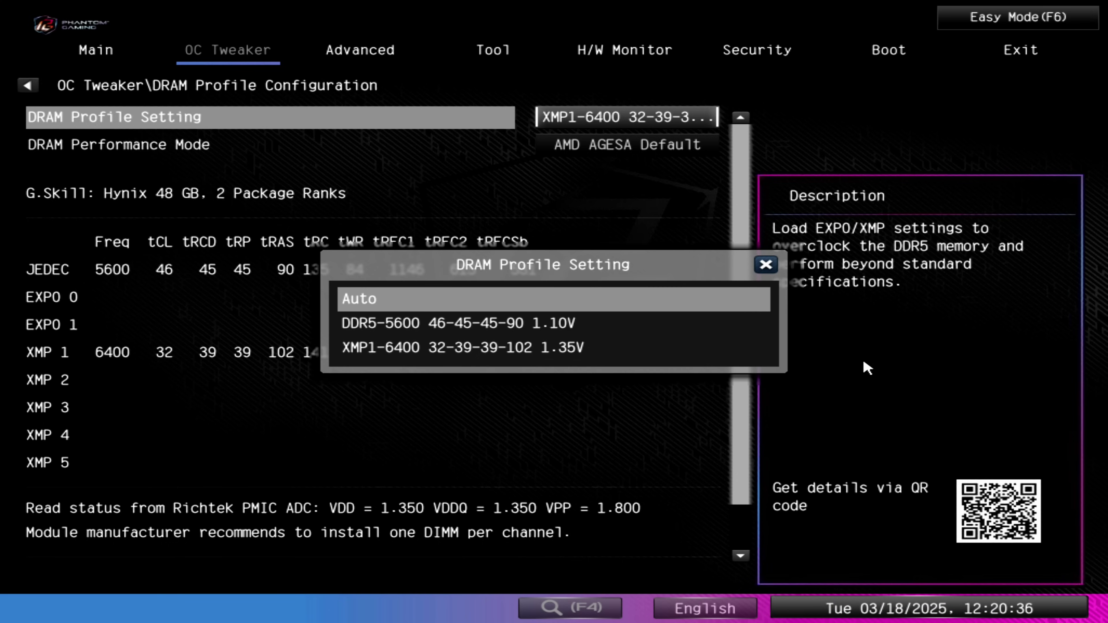
pyautogui.press('Down')
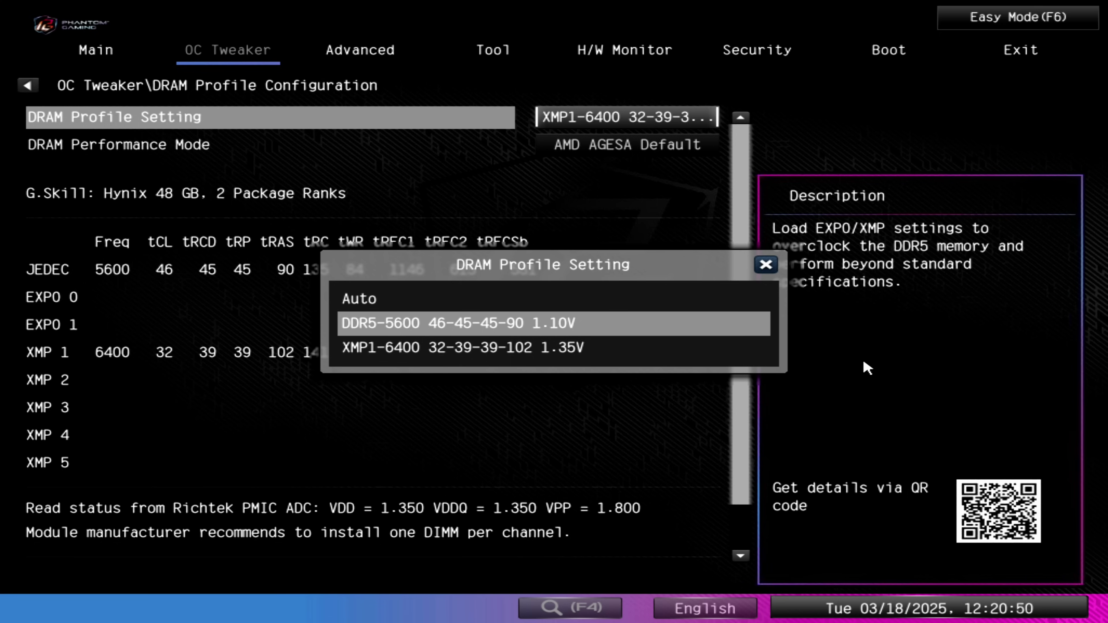
pyautogui.press('Down')
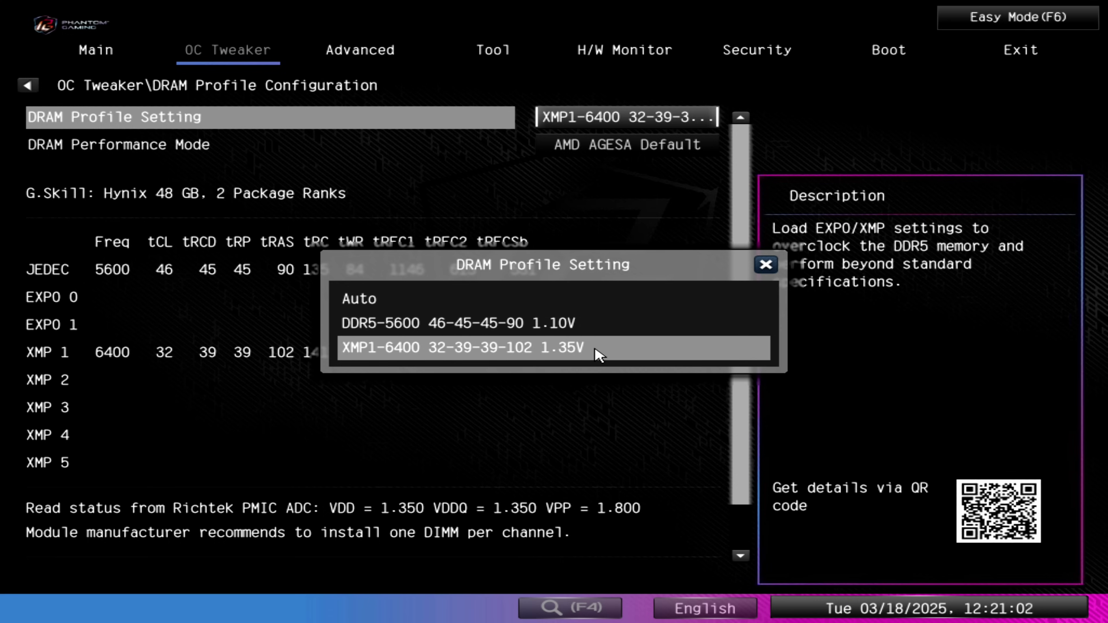
pyautogui.click(888, 373)
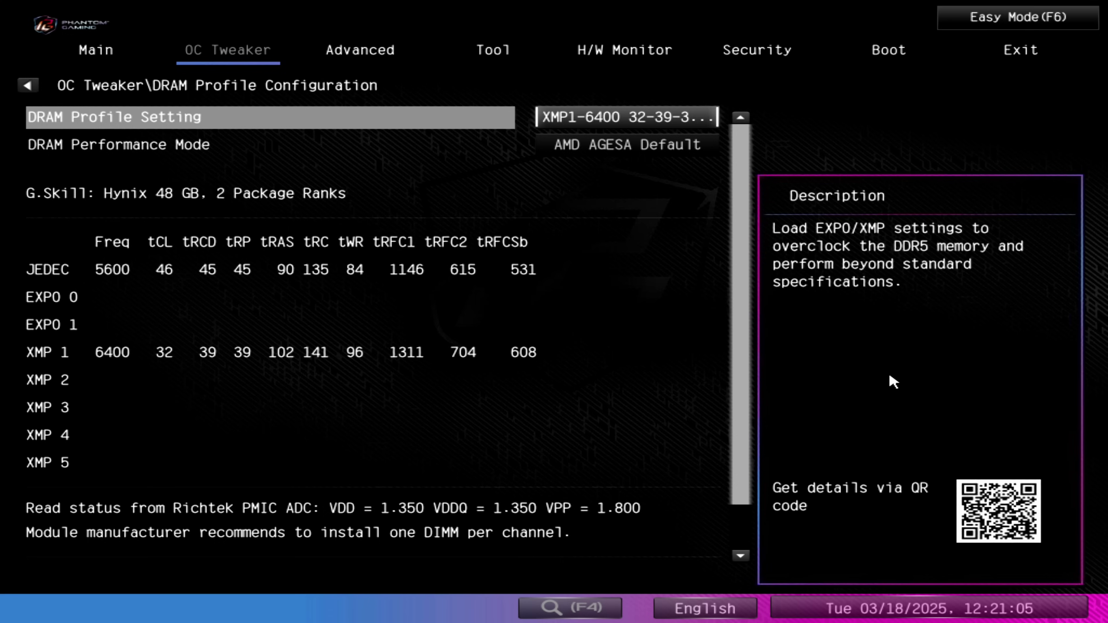
# - Preview the Competitive and Aggressive DRAM Performance Modes, keeping AMD AGESA Default
pyautogui.press('Down')
pyautogui.press('Return')
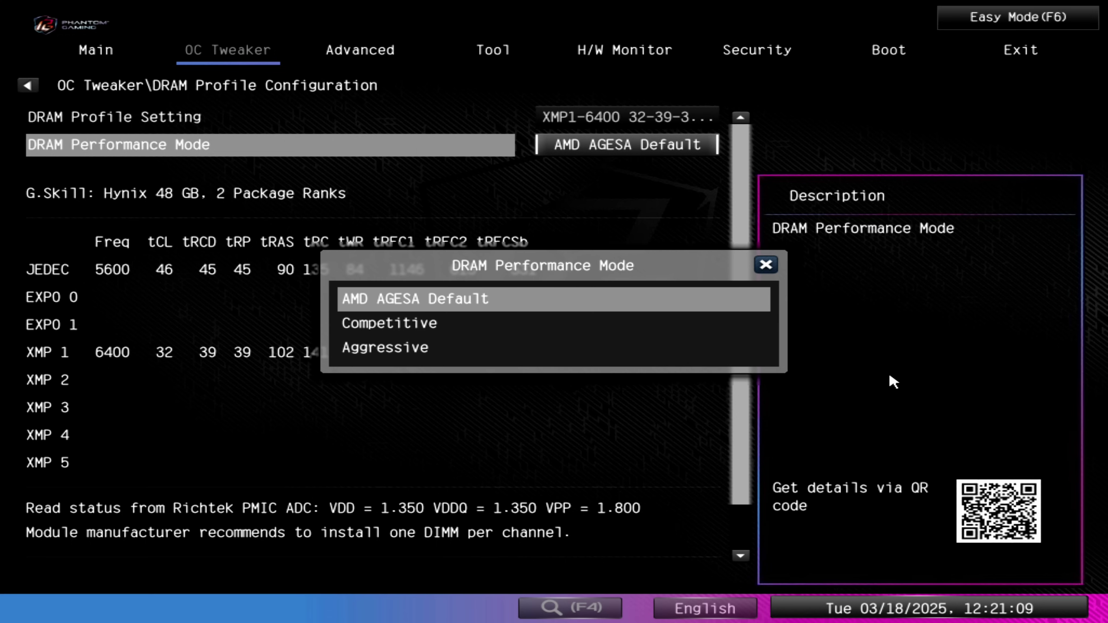
pyautogui.press('Down')
pyautogui.press('Up')
pyautogui.press('Down')
pyautogui.press('Down')
pyautogui.press('Down')
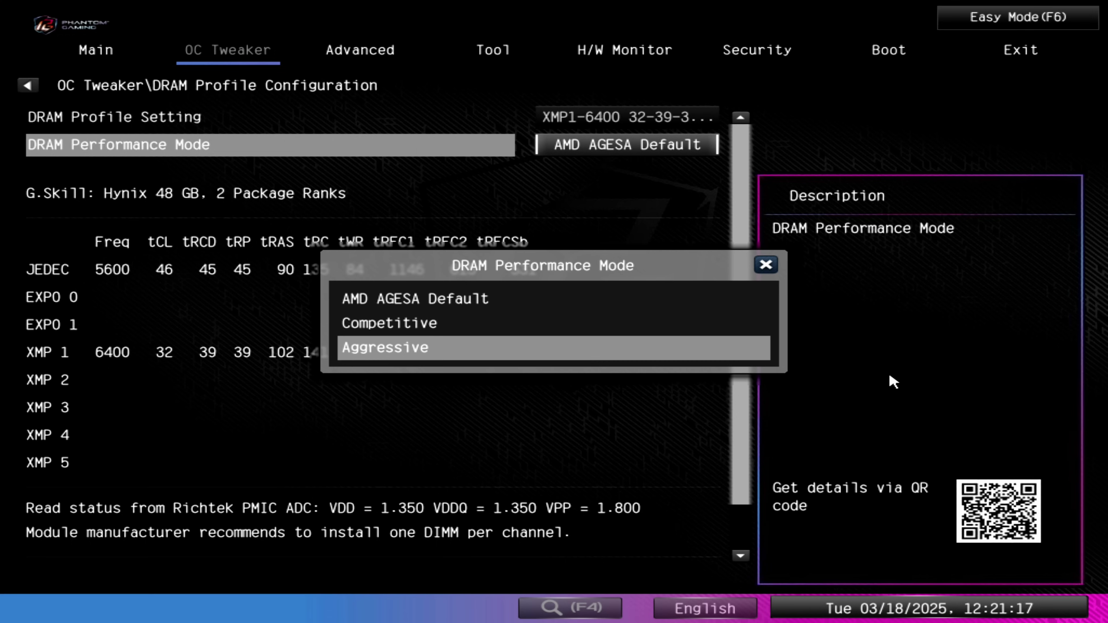
pyautogui.press('Down')
pyautogui.press('Up')
pyautogui.press('Escape')
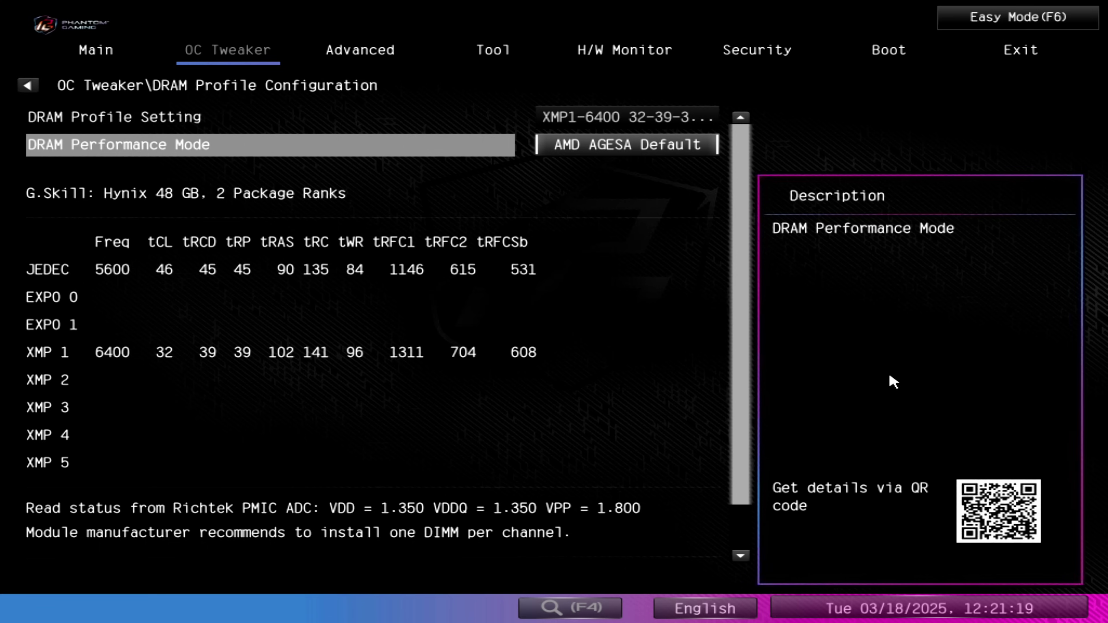
pyautogui.press('Return')
pyautogui.press('Up')
pyautogui.press('Up')
pyautogui.press('Down')
pyautogui.press('Up')
pyautogui.press('Up')
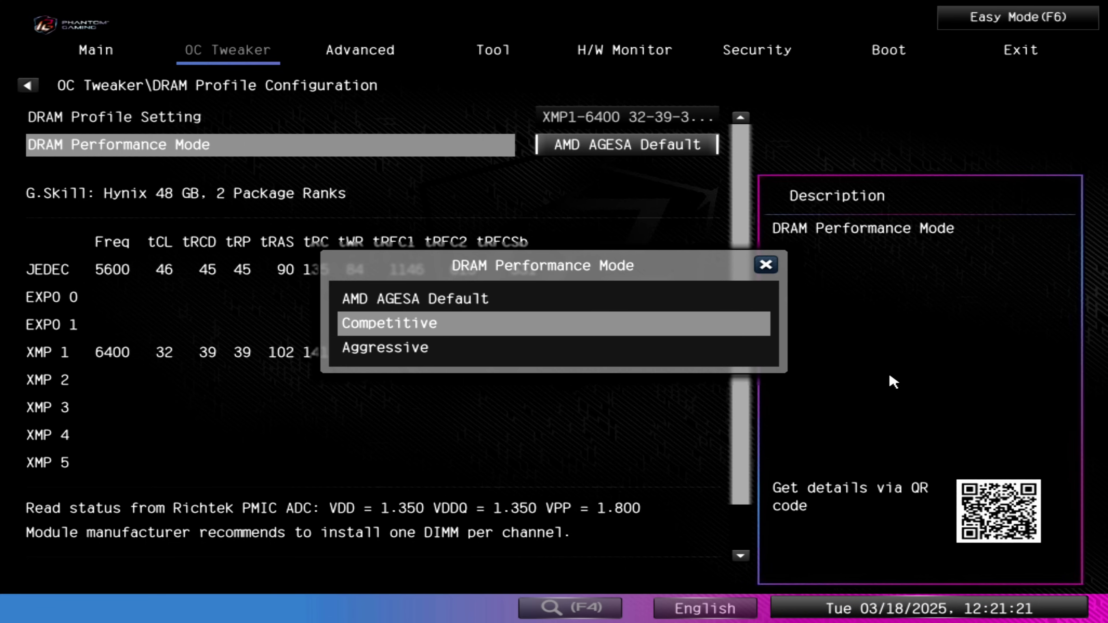
pyautogui.press('Escape')
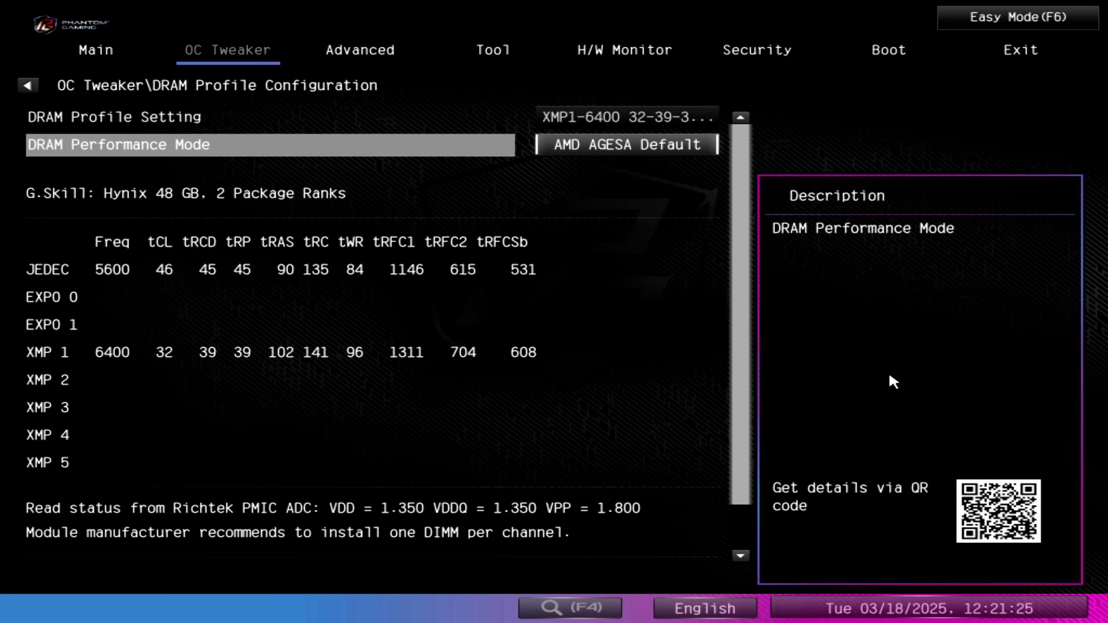
# - Leave the DRAM profile page and return to the OC Tweaker list
pyautogui.press('Up')
pyautogui.press('Down')
pyautogui.press('Up')
pyautogui.press('Escape')
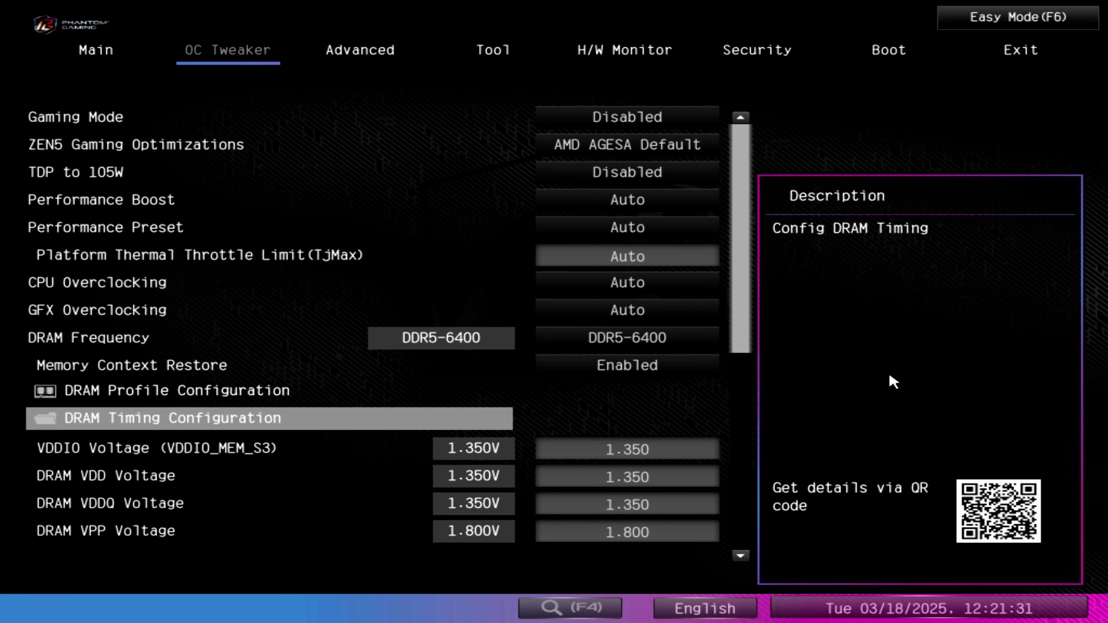
# - Open DRAM Timing Configuration, scan timings from tCL to Trdwr, and select DRAM Bus Control Configuration
pyautogui.press('Return')
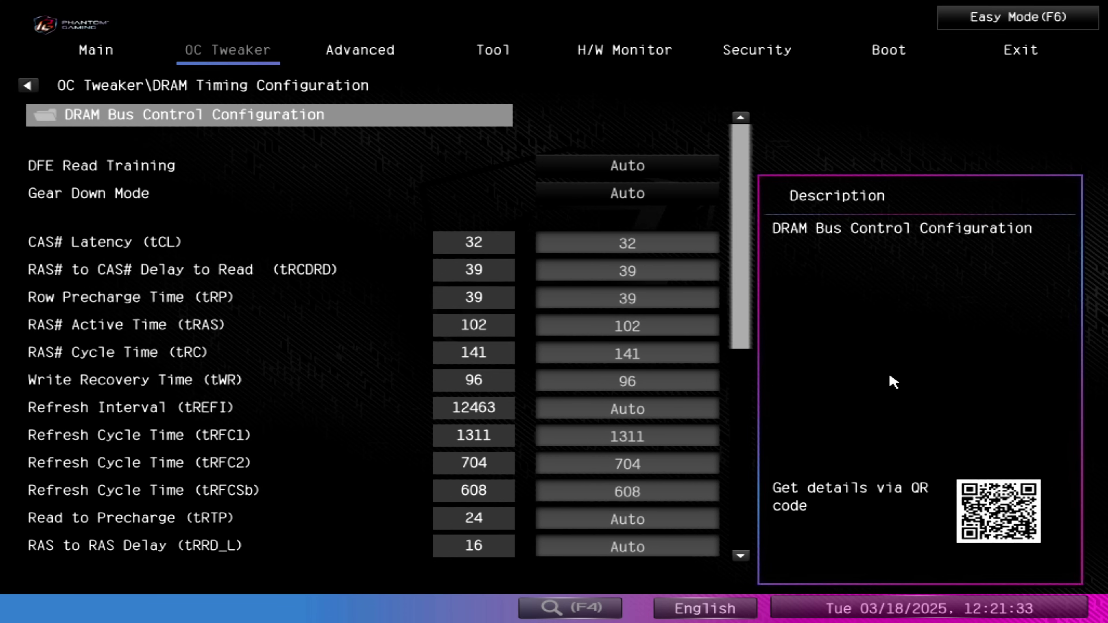
pyautogui.press('Down')
pyautogui.press('Down')
pyautogui.press('Down')
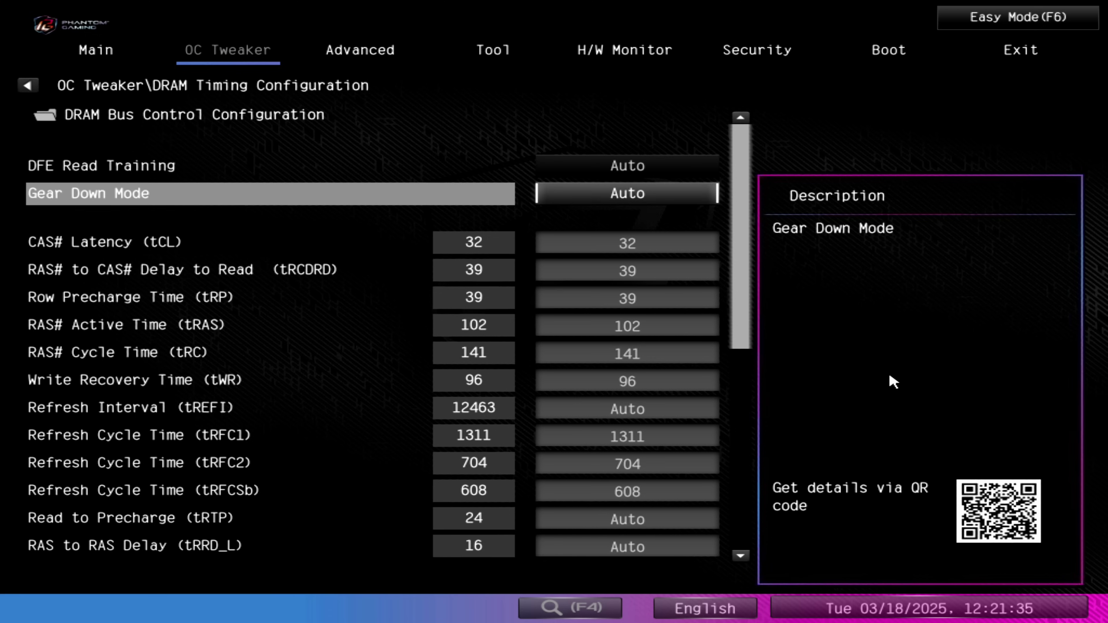
pyautogui.press('Down')
pyautogui.press('Down')
pyautogui.press('Down')
pyautogui.press('Down')
pyautogui.press('Down')
pyautogui.press('Down')
pyautogui.press('Down')
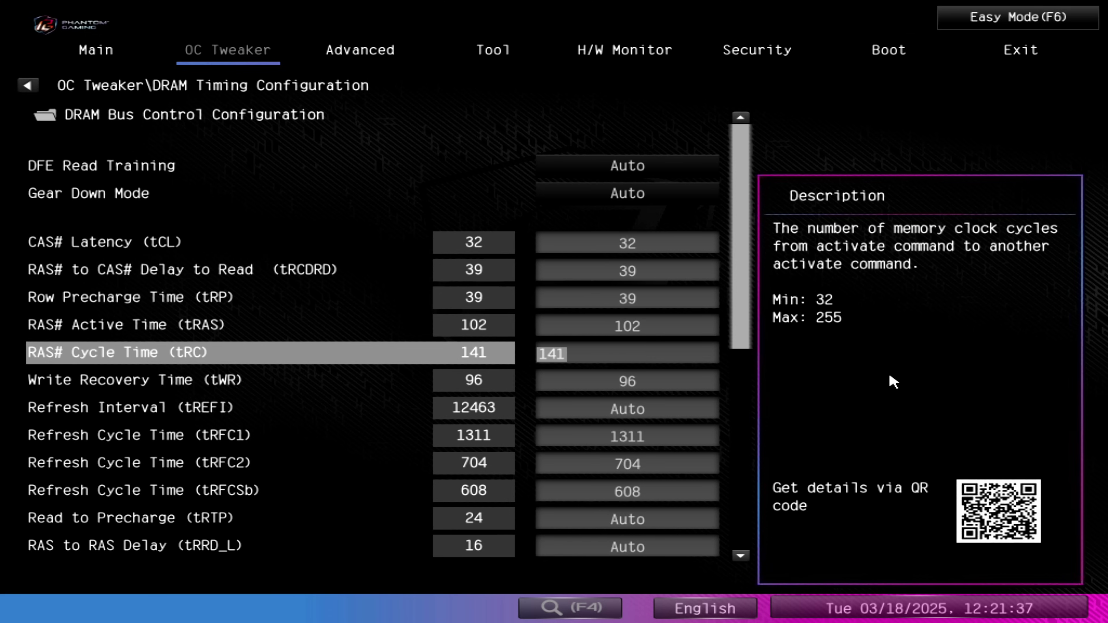
pyautogui.press('Down')
pyautogui.press('Down')
pyautogui.press('Down')
pyautogui.press('Down')
pyautogui.press('Down')
pyautogui.press('Down')
pyautogui.press('Down')
pyautogui.press('Down')
pyautogui.press('Down')
pyautogui.press('Down')
pyautogui.press('Down')
pyautogui.press('Down')
pyautogui.press('Down')
pyautogui.press('Down')
pyautogui.press('Down')
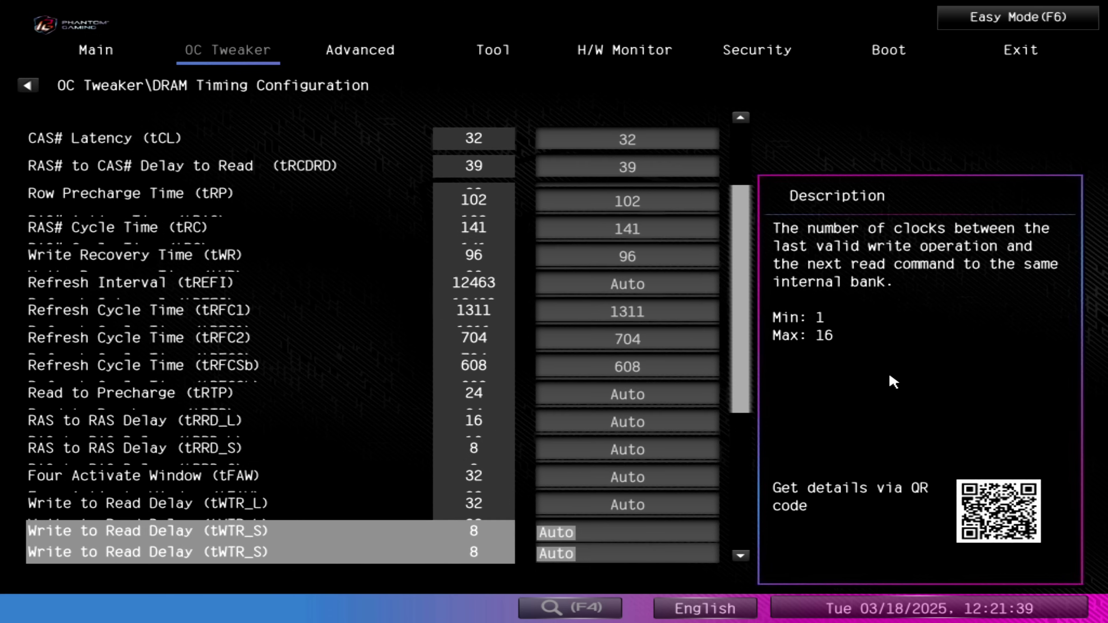
pyautogui.press('Down')
pyautogui.press('Down')
pyautogui.press('Down')
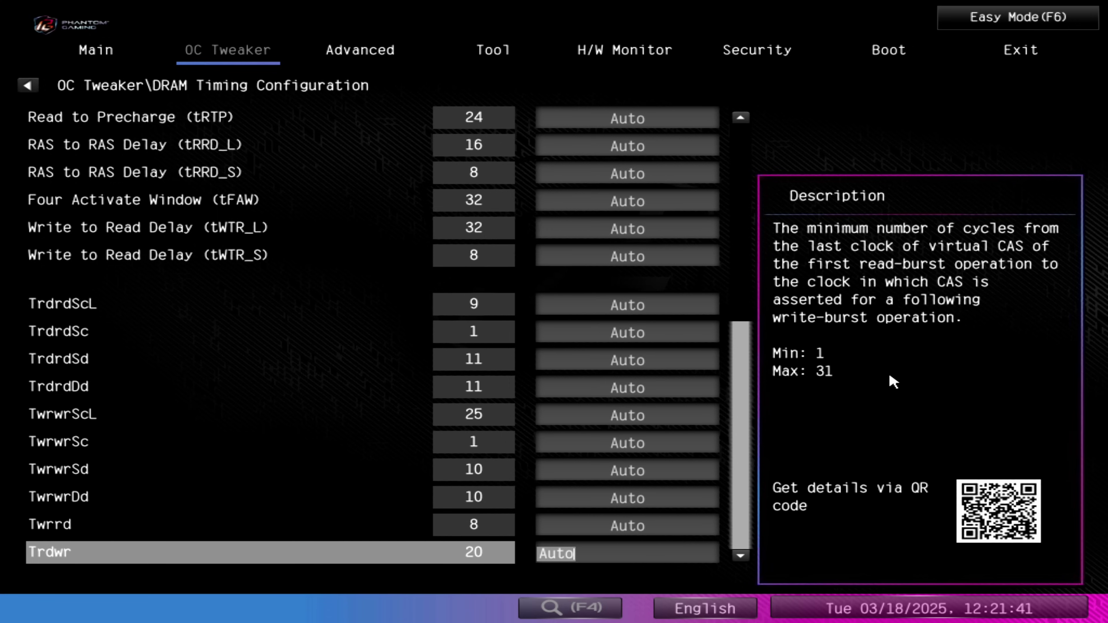
pyautogui.press('Up')
pyautogui.press('Up')
pyautogui.press('Up')
pyautogui.press('Up')
pyautogui.press('Up')
pyautogui.press('Up')
pyautogui.press('Up')
pyautogui.press('Up')
pyautogui.press('Up')
pyautogui.press('Up')
pyautogui.press('Up')
pyautogui.press('Up')
pyautogui.press('Up')
pyautogui.press('Up')
pyautogui.press('Up')
pyautogui.press('Up')
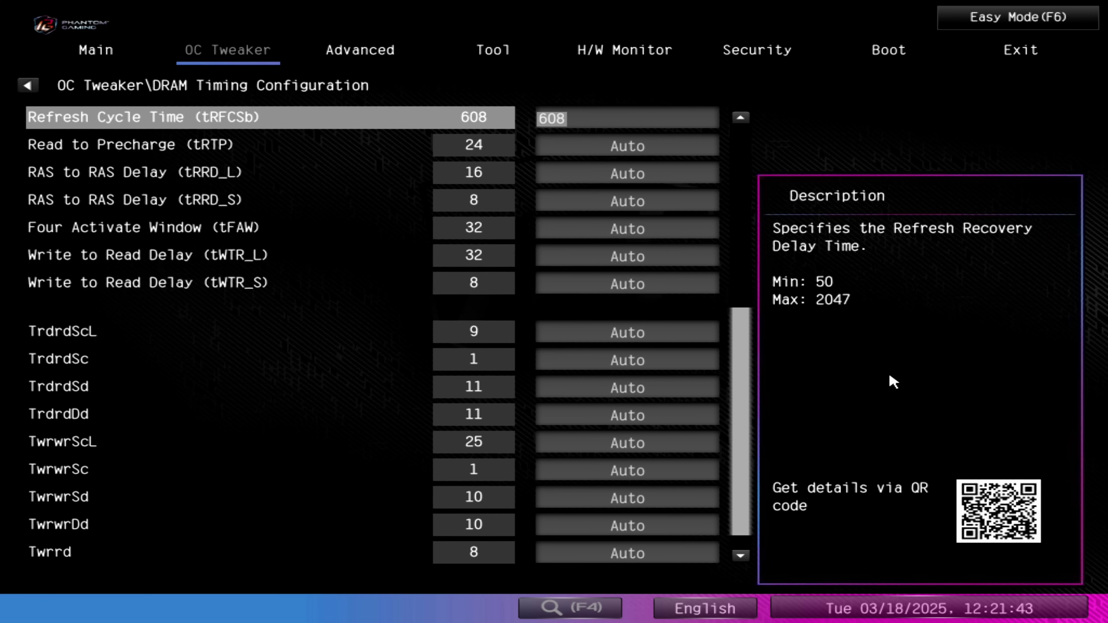
pyautogui.press('Up')
pyautogui.press('Up')
pyautogui.press('Up')
pyautogui.press('Up')
pyautogui.press('Up')
pyautogui.press('Up')
pyautogui.press('Up')
pyautogui.press('Up')
pyautogui.press('Up')
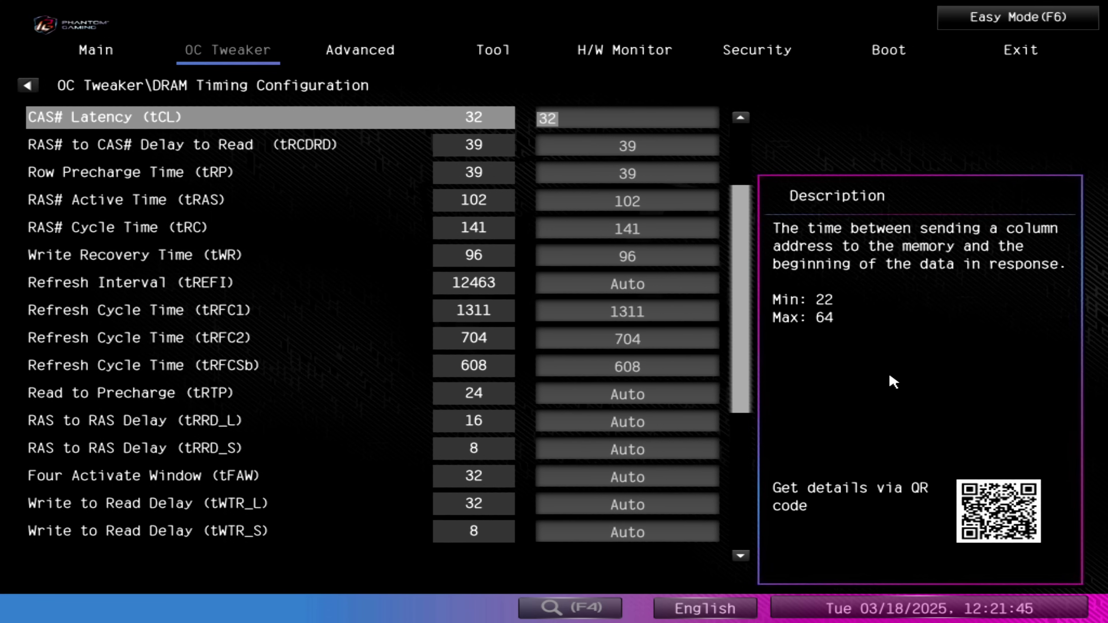
pyautogui.press('Up')
pyautogui.press('Up')
pyautogui.press('Up')
# - Open DRAM Bus Control Configuration and review the RTT_NOM_RD, RTT_NOM_WR and RTT_PARK settings
pyautogui.press('Return')
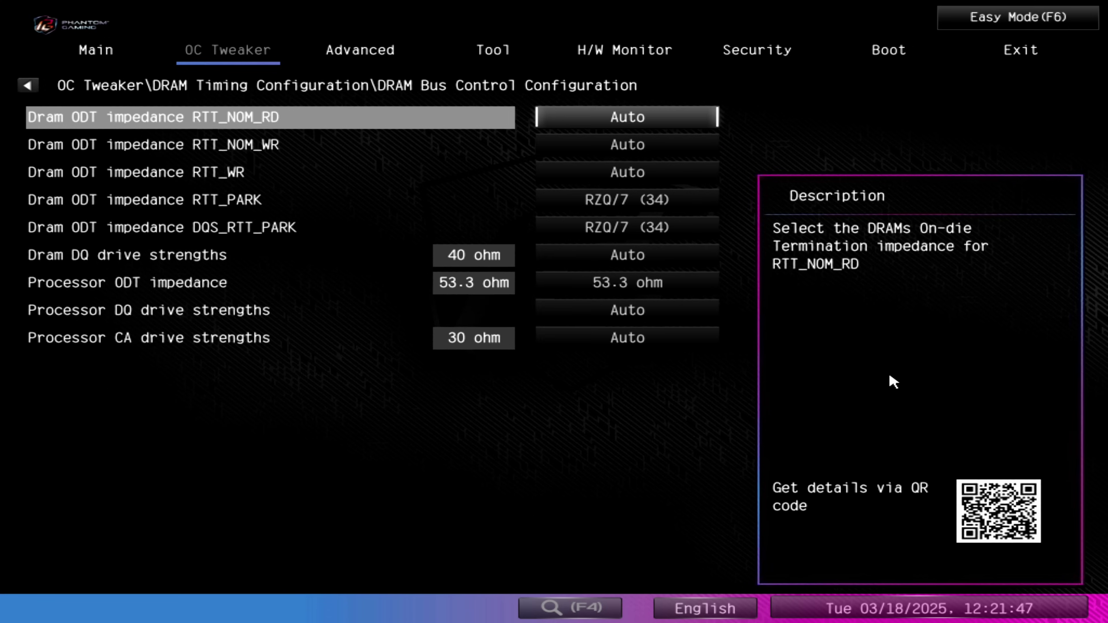
pyautogui.press('Down')
pyautogui.press('Down')
pyautogui.press('Down')
pyautogui.press('Down')
pyautogui.press('Up')
pyautogui.press('Up')
pyautogui.press('Up')
pyautogui.press('Up')
pyautogui.press('Down')
pyautogui.press('Down')
pyautogui.press('Down')
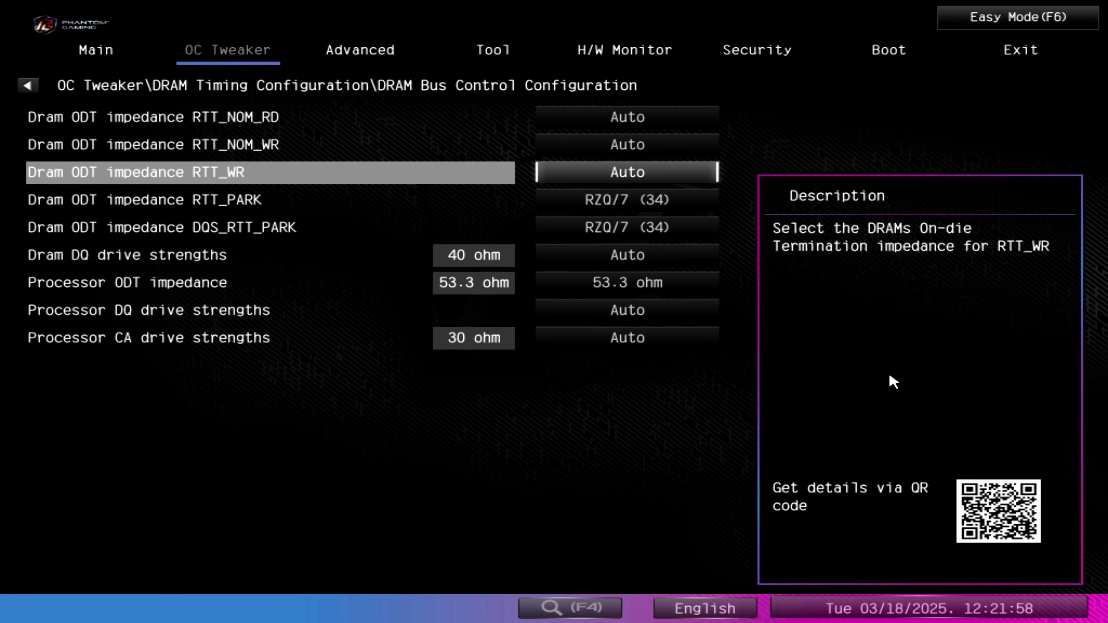
pyautogui.press('Down')
pyautogui.press('Down')
pyautogui.press('Down')
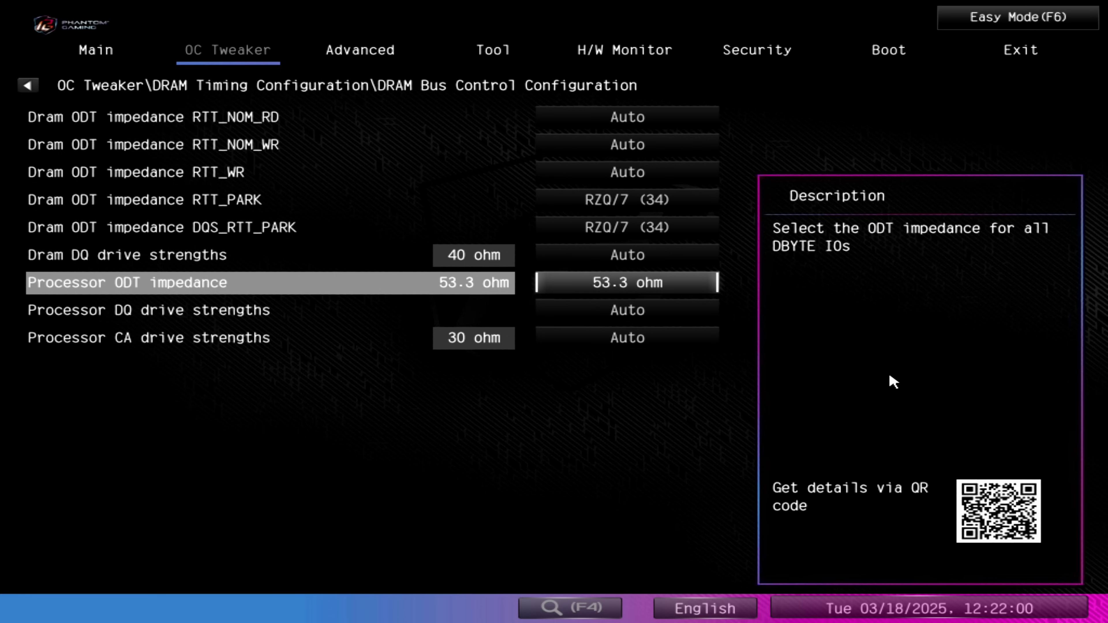
pyautogui.press('Up')
pyautogui.press('Up')
pyautogui.press('Up')
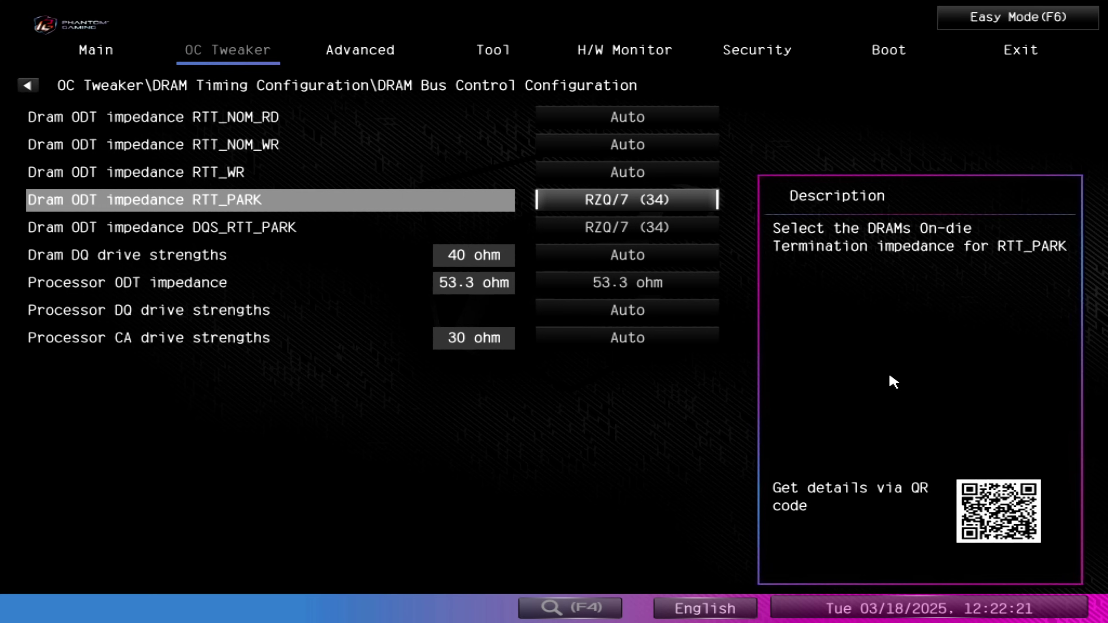
# - Check DQS_RTT_PARK, DQ drive strengths and Processor ODT impedance, then return to DRAM Timing Configuration
pyautogui.press('Down')
pyautogui.press('Down')
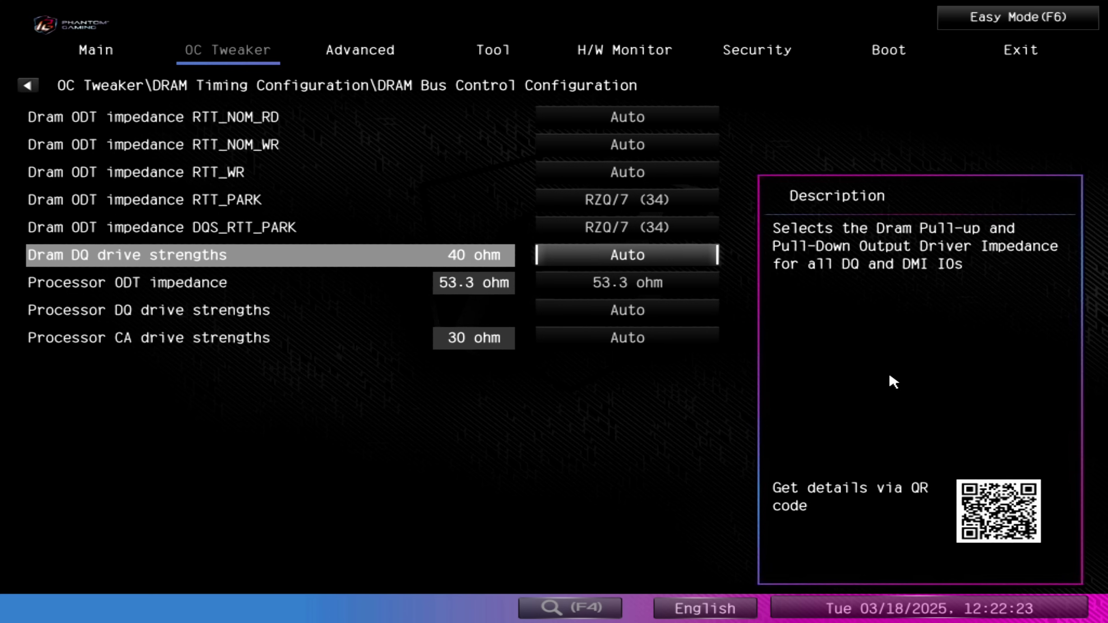
pyautogui.press('Down')
pyautogui.press('Up')
pyautogui.press('Down')
pyautogui.press('Up')
pyautogui.press('Up')
pyautogui.press('Up')
pyautogui.press('Down')
pyautogui.press('Down')
pyautogui.press('Escape')
# - Browse the DRAM timings, re-enter DRAM Bus Control Configuration, then back out without changes
pyautogui.press('Down')
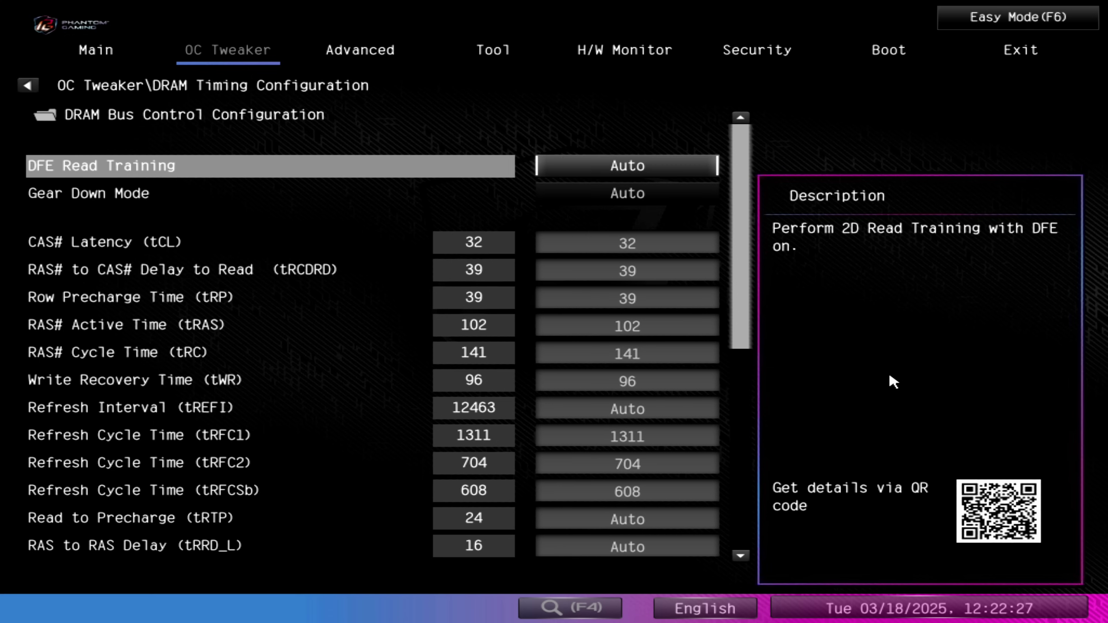
pyautogui.press('Down')
pyautogui.press('Down')
pyautogui.press('Down')
pyautogui.press('Down')
pyautogui.press('Down')
pyautogui.press('Down')
pyautogui.press('Down')
pyautogui.press('Down')
pyautogui.press('Down')
pyautogui.press('Down')
pyautogui.press('Down')
pyautogui.press('Down')
pyautogui.press('Down')
pyautogui.press('Down')
pyautogui.press('Down')
pyautogui.press('Down')
pyautogui.press('Down')
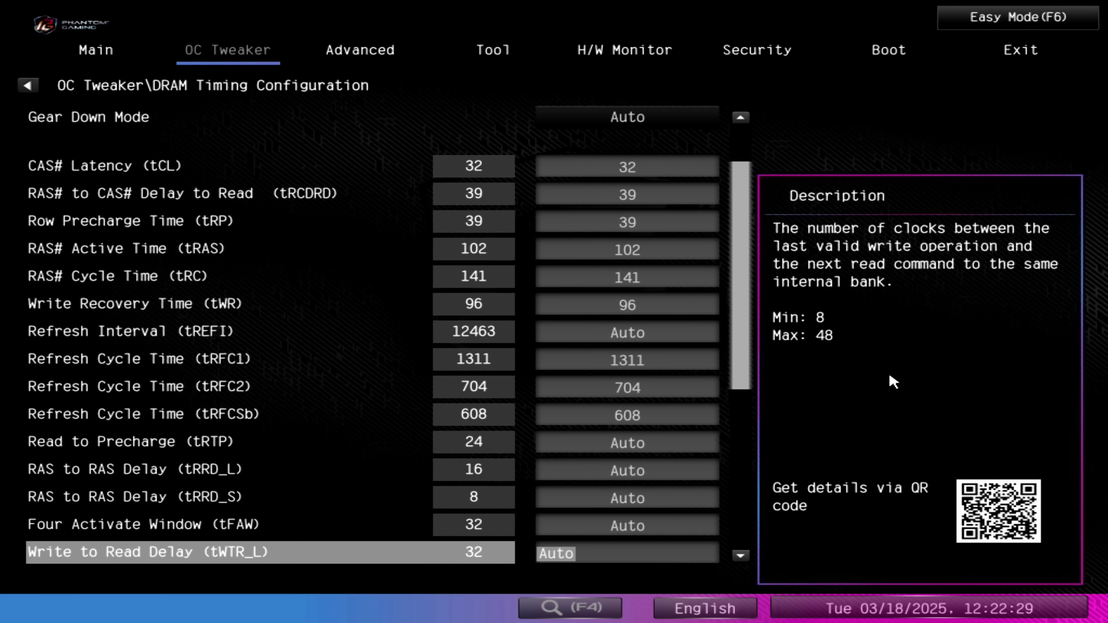
pyautogui.press('Down')
pyautogui.press('Down')
pyautogui.press('Down')
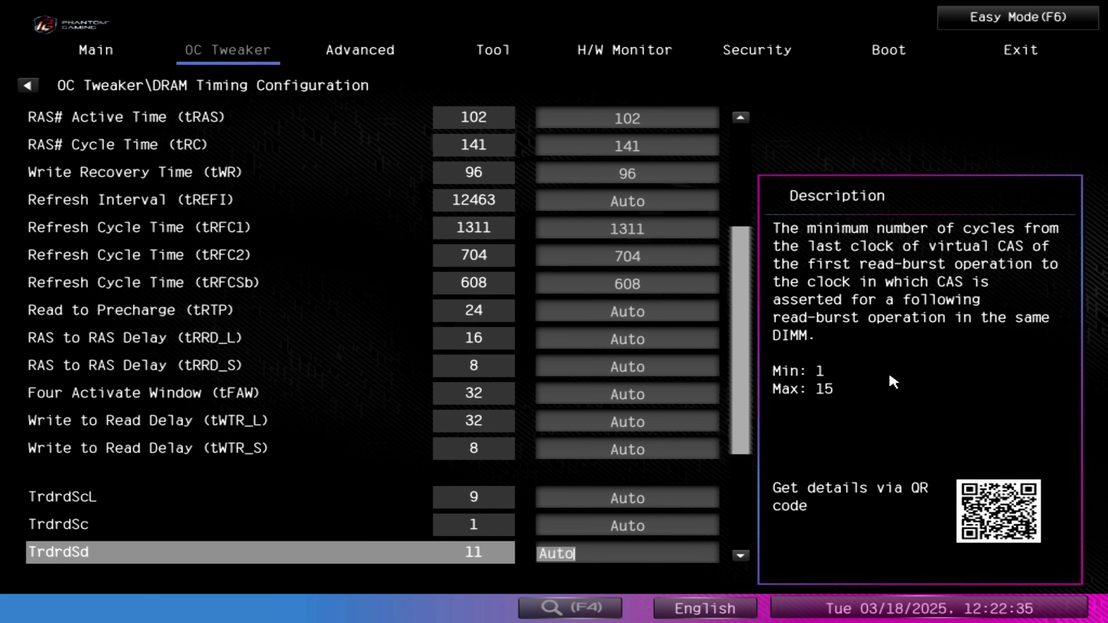
pyautogui.press('Up')
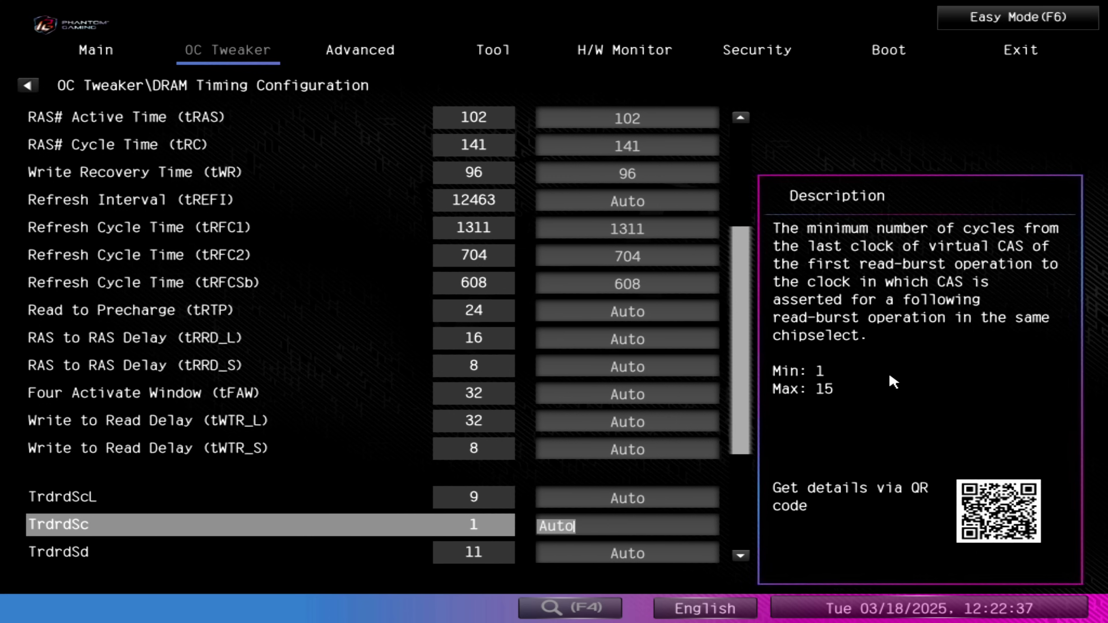
pyautogui.press('Down')
pyautogui.press('Down')
pyautogui.press('Down')
pyautogui.press('Down')
pyautogui.press('Down')
pyautogui.press('Down')
pyautogui.press('Down')
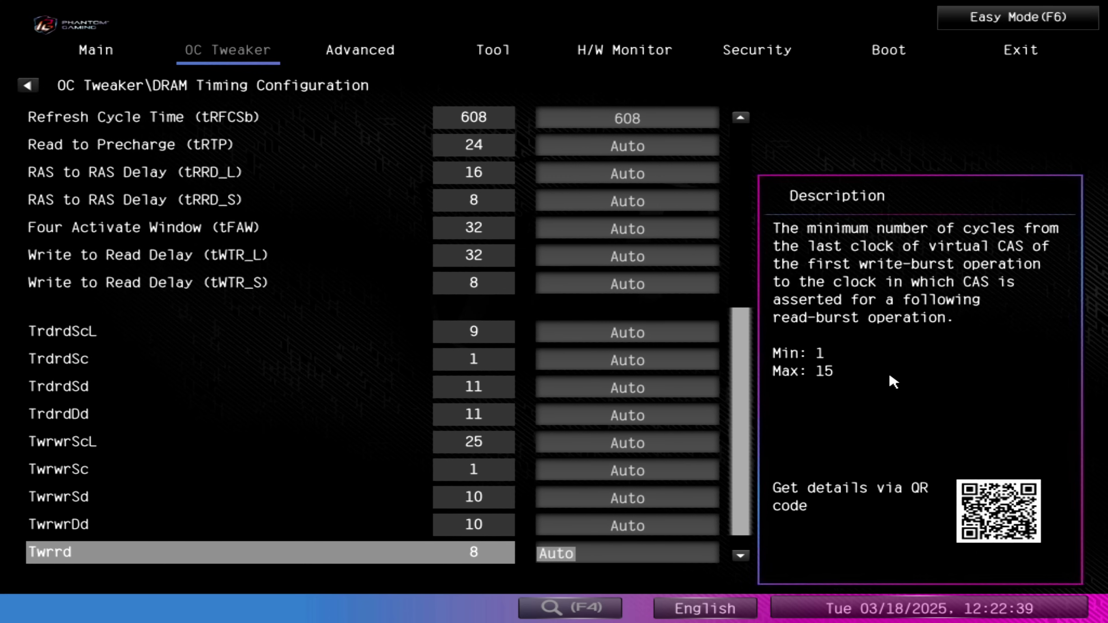
pyautogui.press('Up')
pyautogui.press('Up')
pyautogui.press('Up')
pyautogui.press('Up')
pyautogui.press('Up')
pyautogui.press('Up')
pyautogui.press('Up')
pyautogui.press('Up')
pyautogui.press('Up')
pyautogui.press('Up')
pyautogui.press('Up')
pyautogui.press('Up')
pyautogui.press('Up')
pyautogui.press('Up')
pyautogui.press('Up')
pyautogui.press('Up')
pyautogui.press('Up')
pyautogui.press('Up')
pyautogui.press('Up')
pyautogui.press('Up')
pyautogui.press('Up')
pyautogui.press('Up')
pyautogui.press('Up')
pyautogui.press('Up')
pyautogui.press('Up')
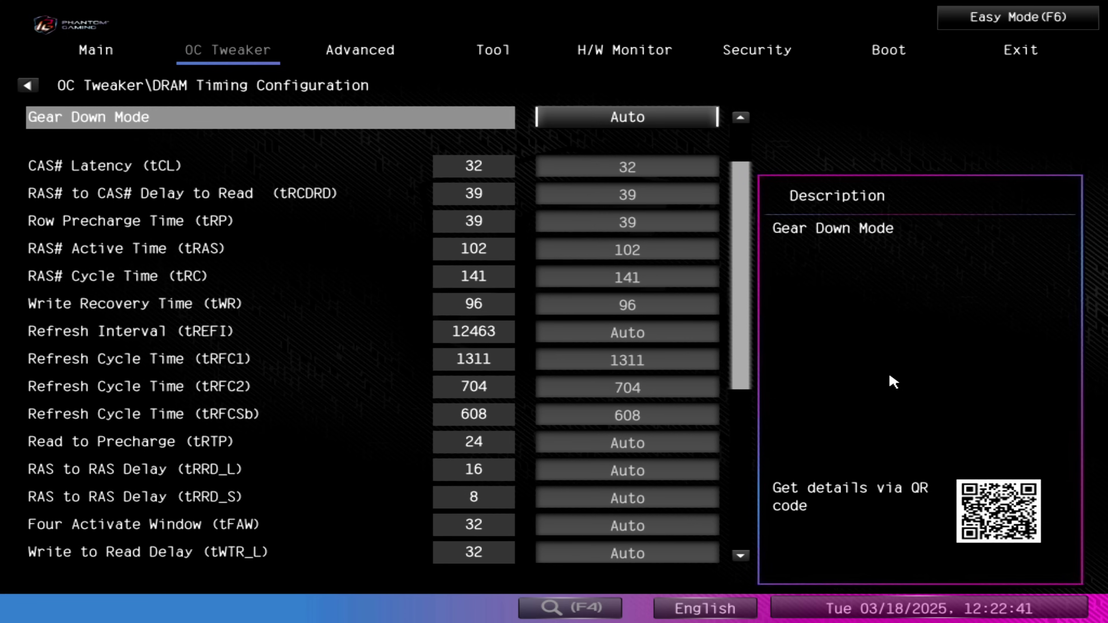
pyautogui.press('Up')
pyautogui.press('Up')
pyautogui.press('Return')
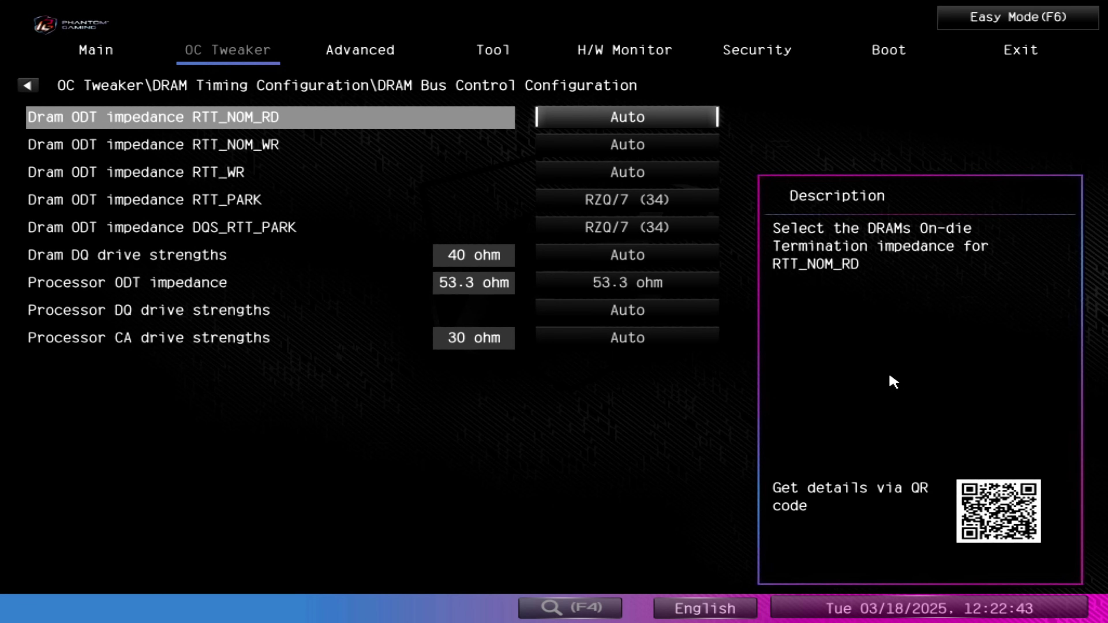
pyautogui.press('Down')
pyautogui.press('Down')
pyautogui.press('Down')
pyautogui.press('Down')
pyautogui.press('Down')
pyautogui.press('Up')
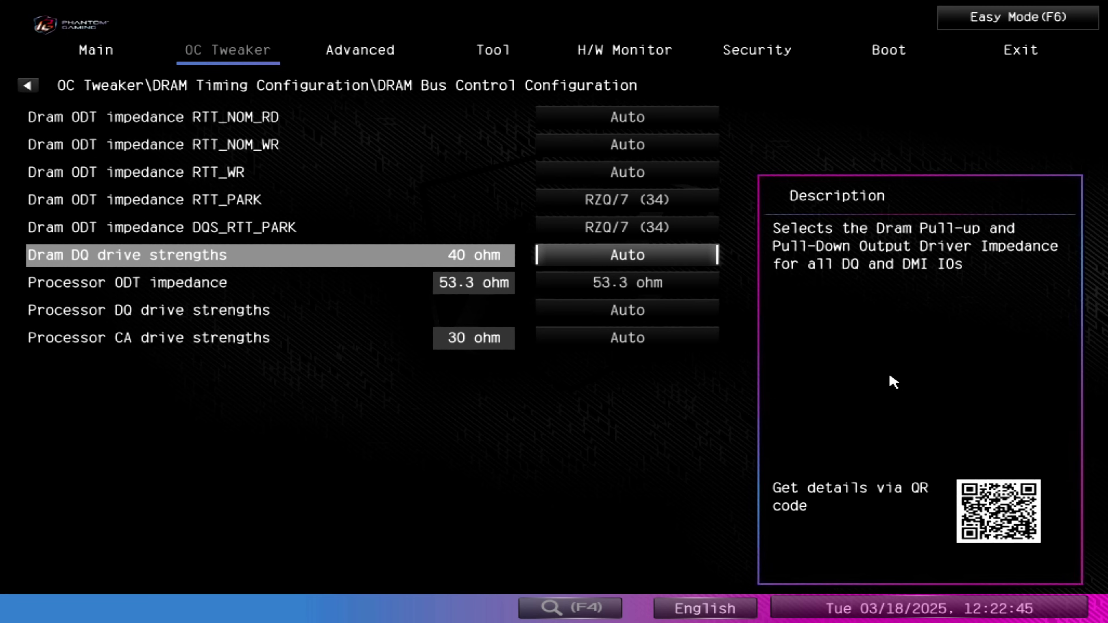
pyautogui.press('Up')
pyautogui.press('Up')
pyautogui.press('Up')
pyautogui.press('Escape')
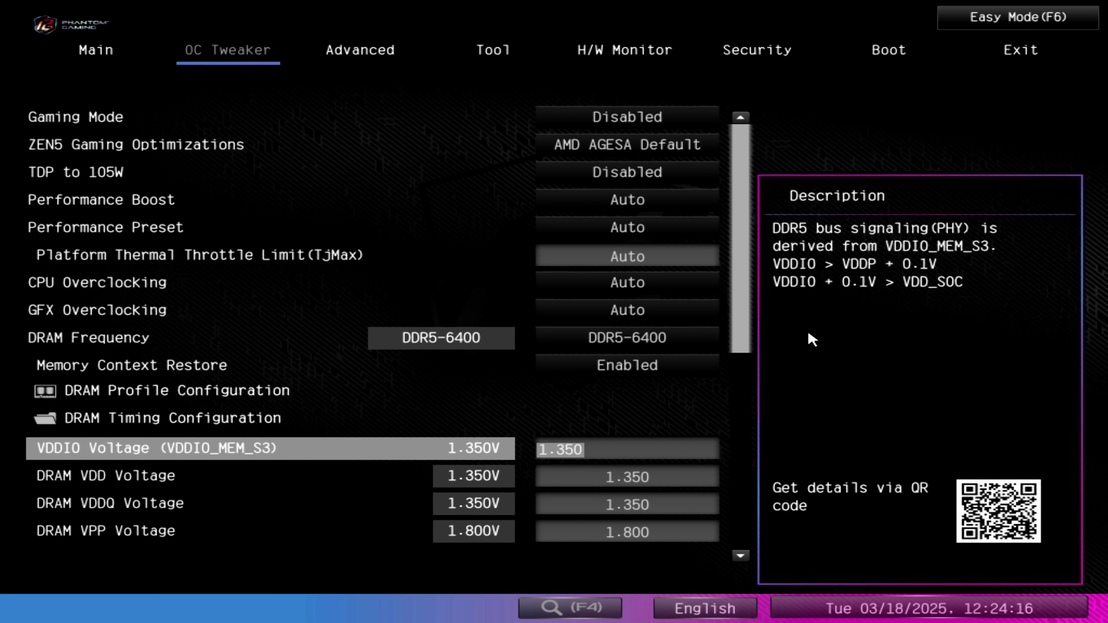
pyautogui.press('Up')
pyautogui.press('Up')
pyautogui.press('Up')
pyautogui.press('Down')
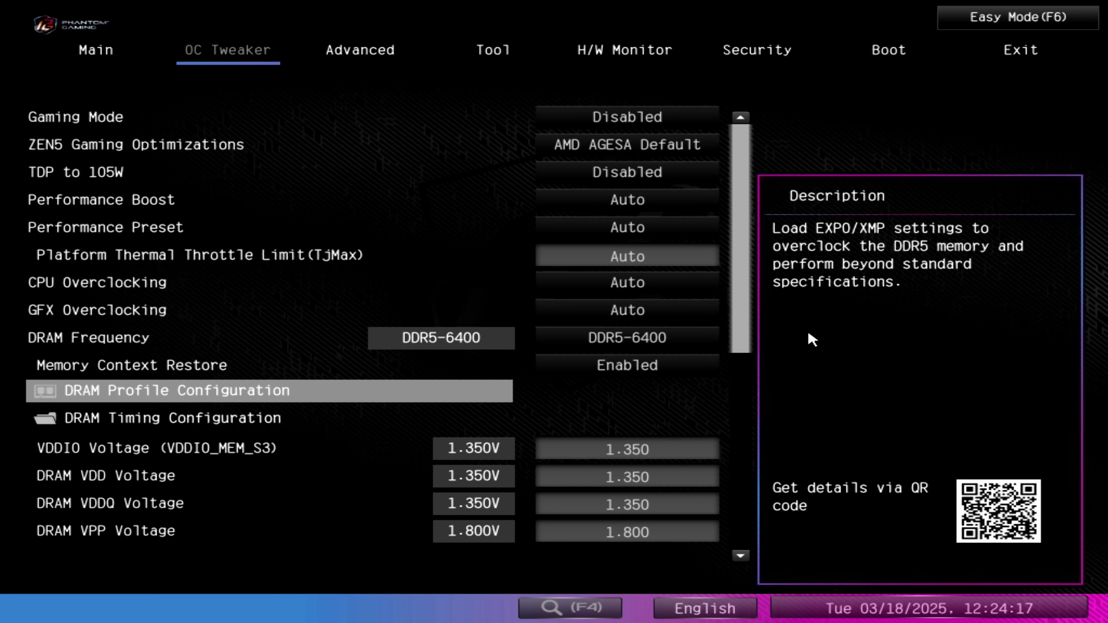
pyautogui.press('Down')
pyautogui.press('Up')
pyautogui.press('Down')
pyautogui.press('Down')
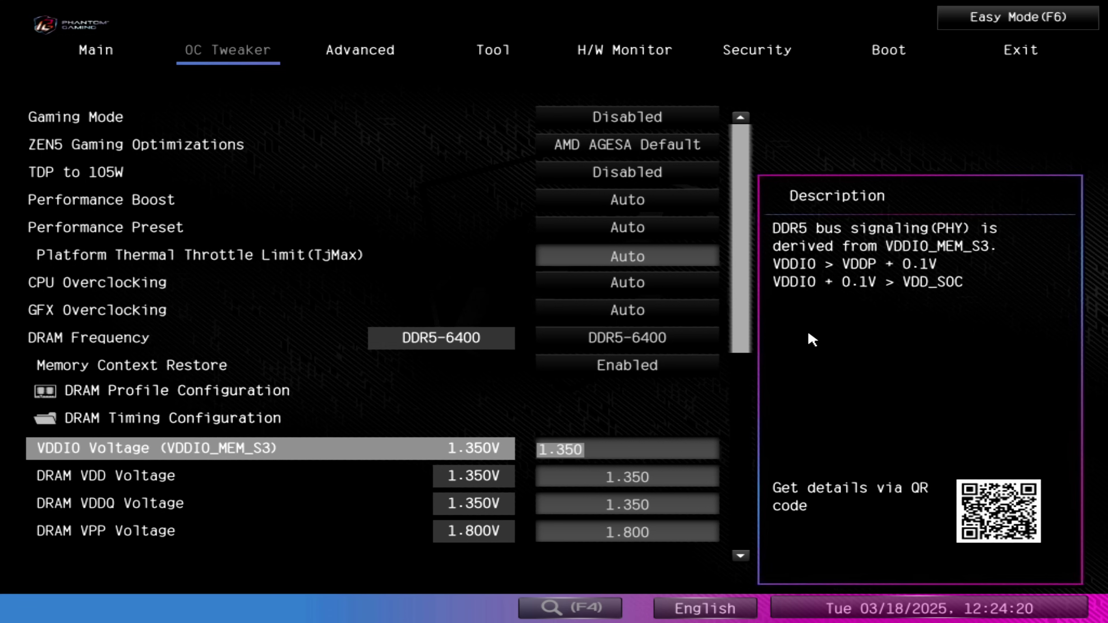
pyautogui.press('Down')
pyautogui.press('Down')
pyautogui.press('Down')
pyautogui.press('Up')
pyautogui.press('Up')
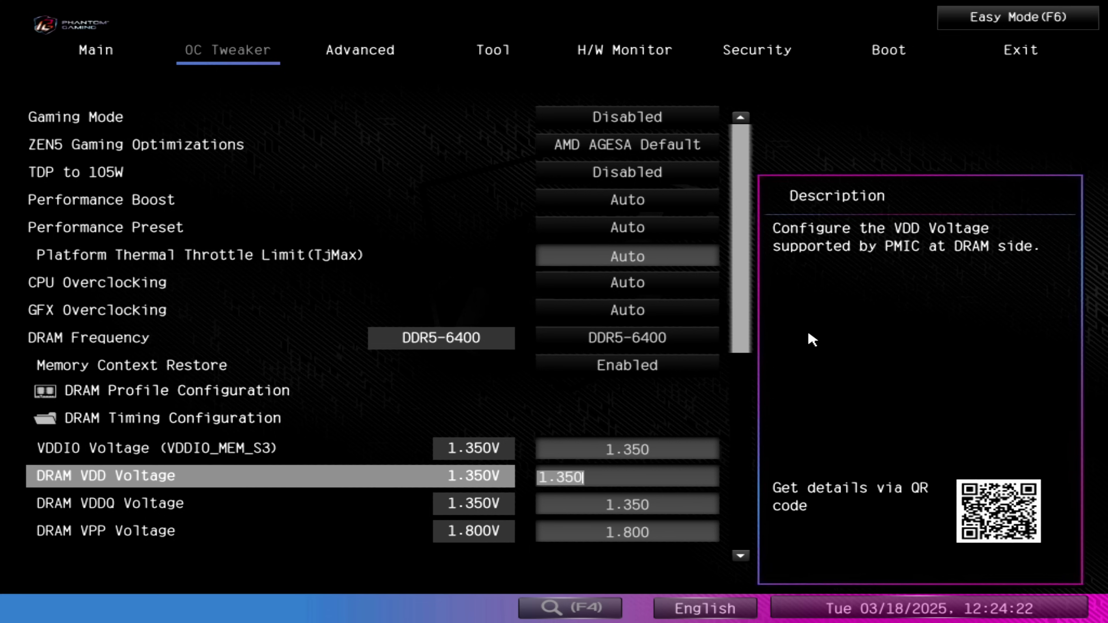
pyautogui.press('Down')
pyautogui.press('Up')
pyautogui.press('Down')
pyautogui.press('Up')
pyautogui.press('Up')
pyautogui.press('Down')
pyautogui.press('Down')
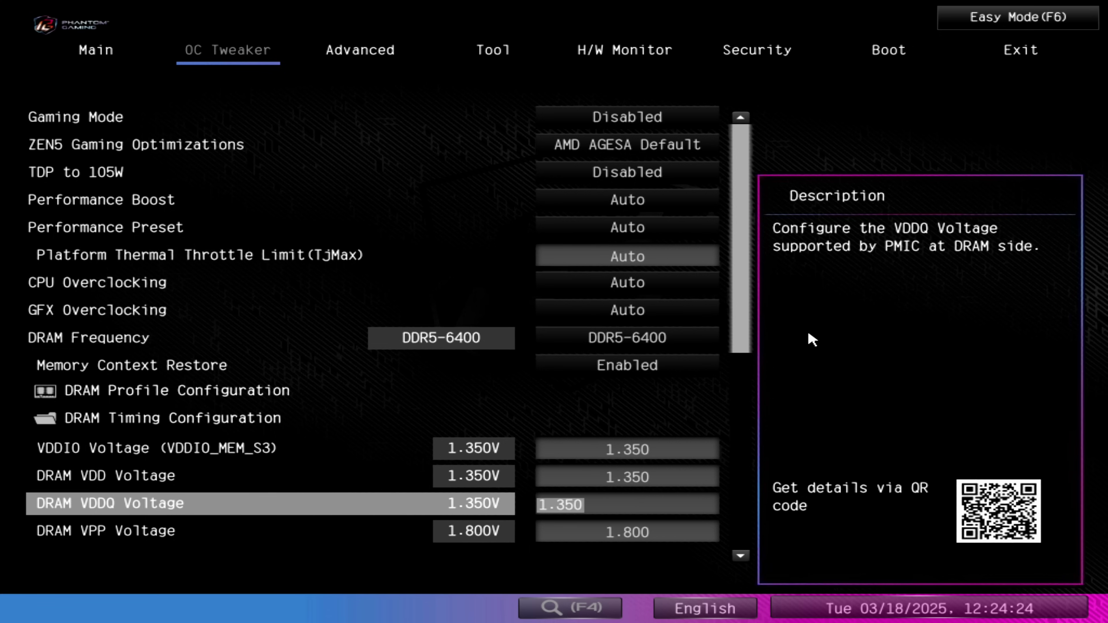
pyautogui.press('Up')
pyautogui.press('Up')
pyautogui.press('Up')
pyautogui.press('Up')
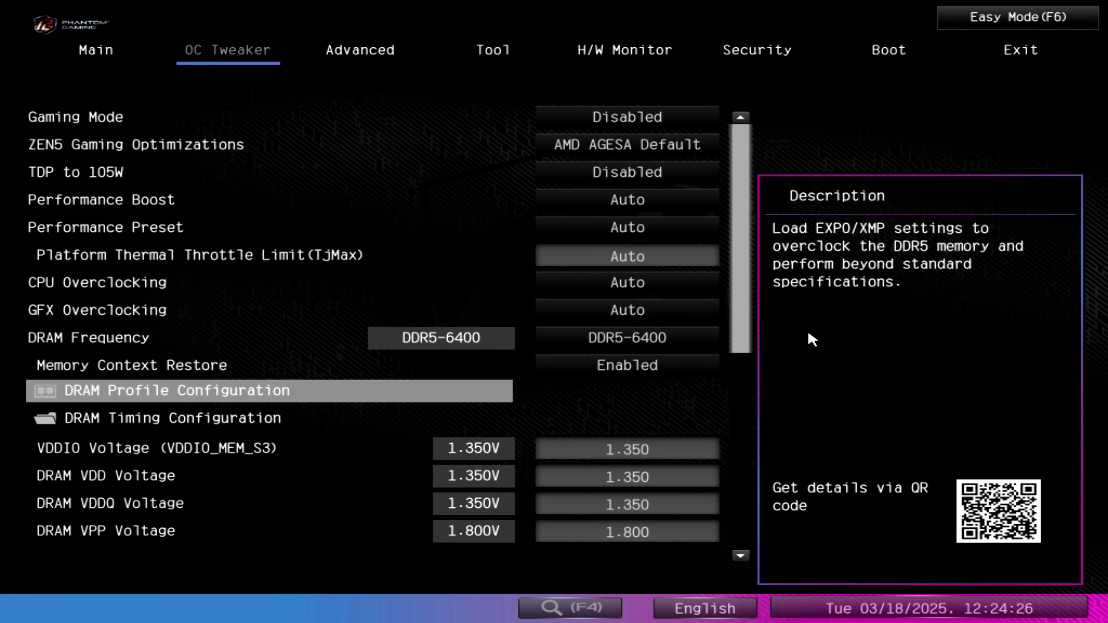
pyautogui.press('Return')
pyautogui.press('Return')
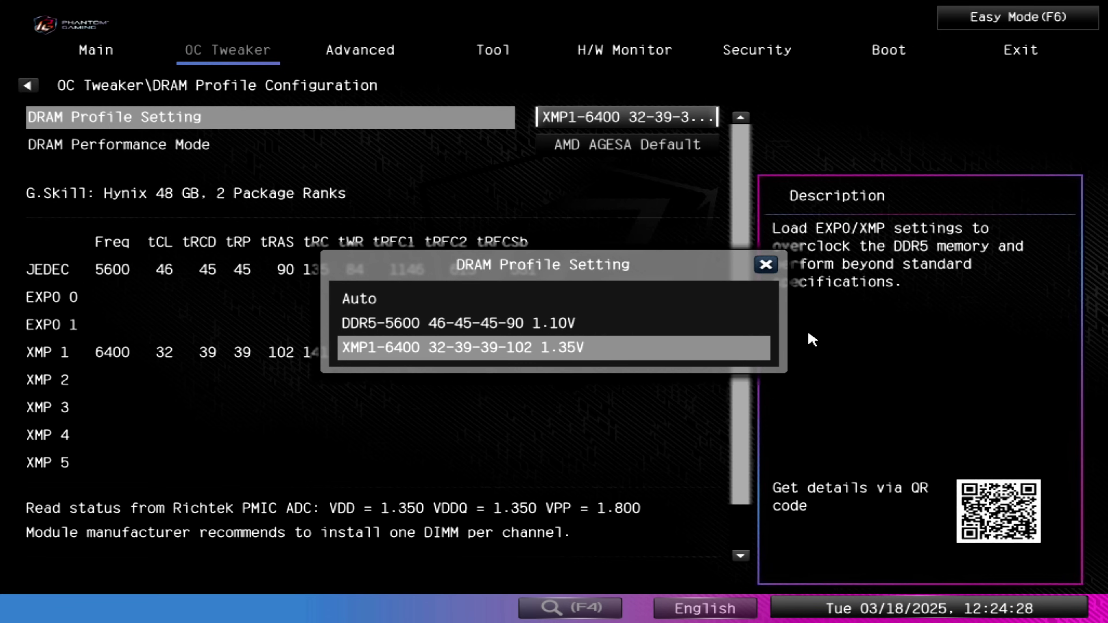
pyautogui.press('Escape')
pyautogui.press('Escape')
pyautogui.press('Down')
pyautogui.press('Down')
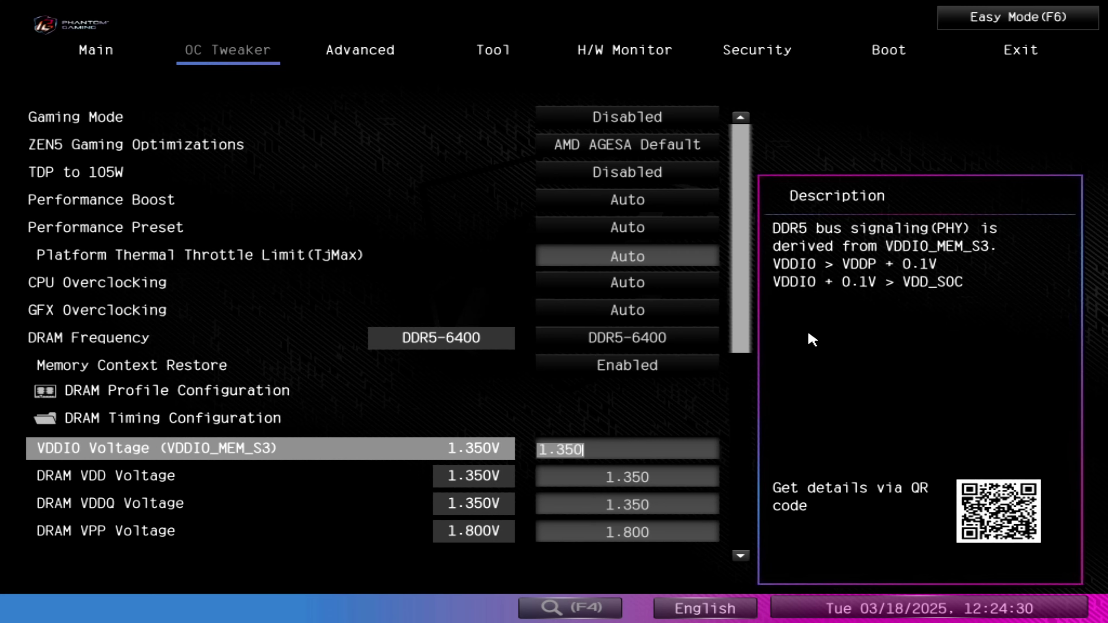
pyautogui.press('Down')
pyautogui.press('Up')
pyautogui.press('Down')
pyautogui.press('Up')
pyautogui.press('Down')
pyautogui.press('Down')
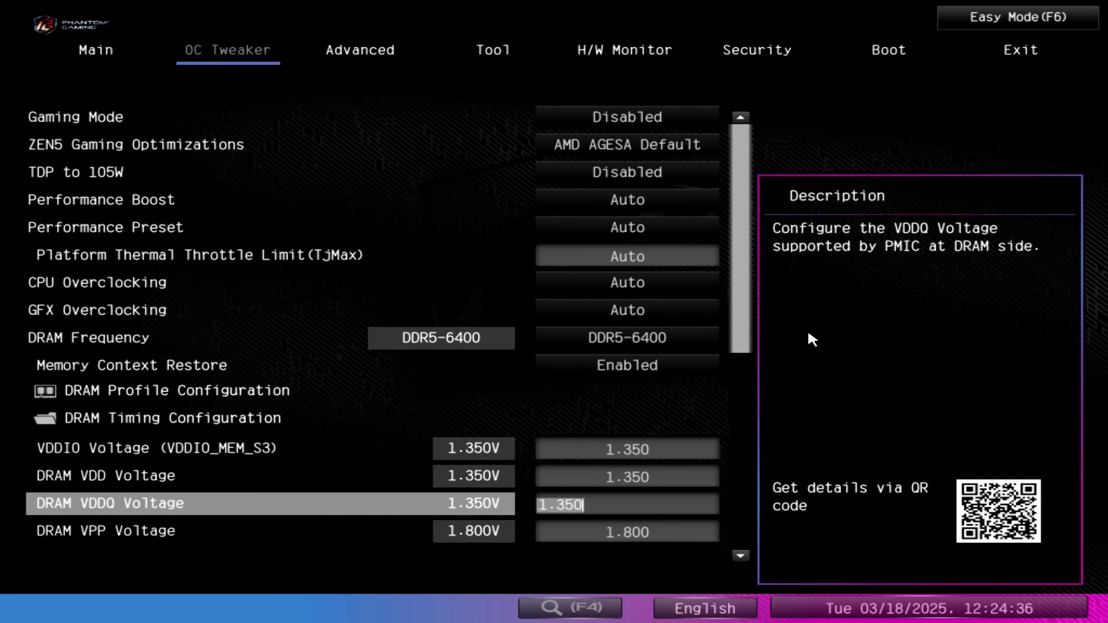
pyautogui.press('Up')
pyautogui.press('Up')
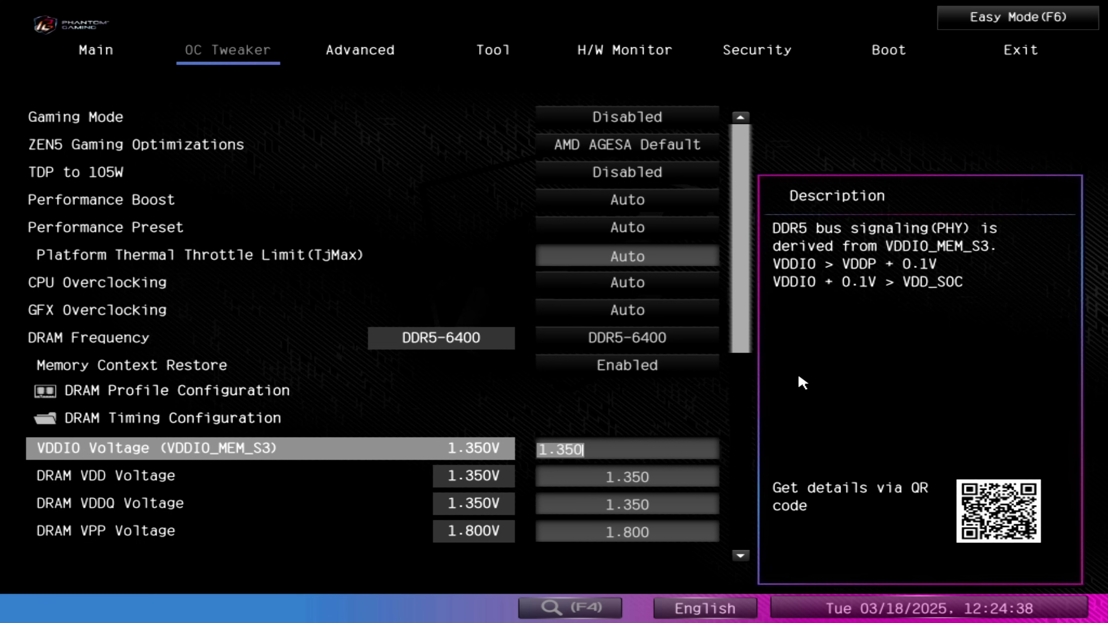
pyautogui.press('Down')
pyautogui.press('Up')
pyautogui.press('Down')
pyautogui.press('Down')
pyautogui.press('Down')
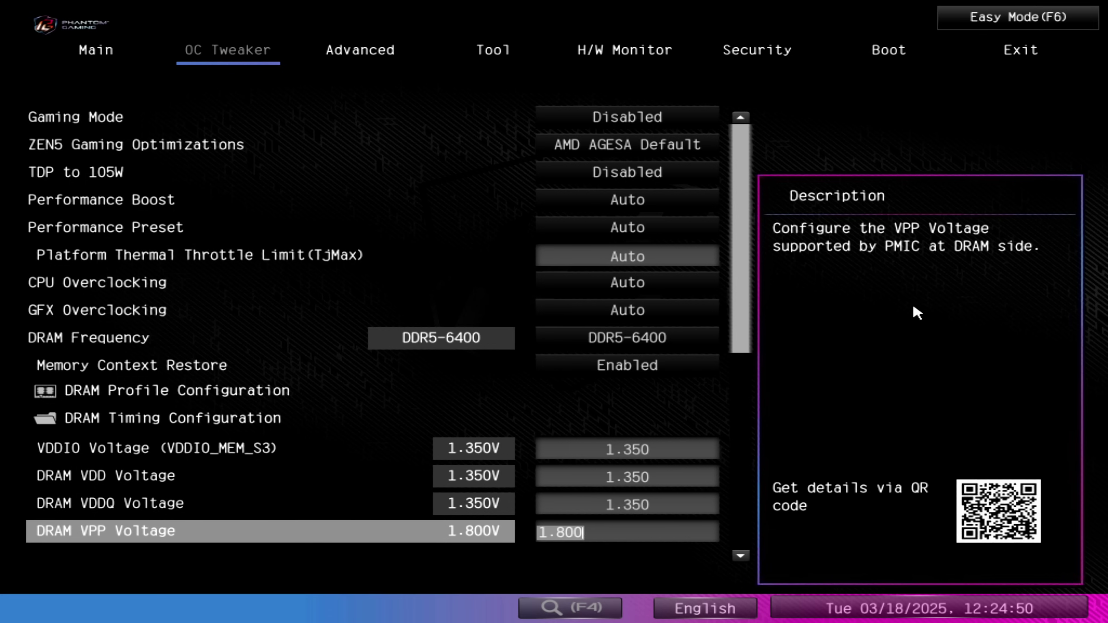
pyautogui.press('Up')
pyautogui.press('Up')
pyautogui.press('Down')
pyautogui.press('Down')
pyautogui.press('Down')
pyautogui.press('Down')
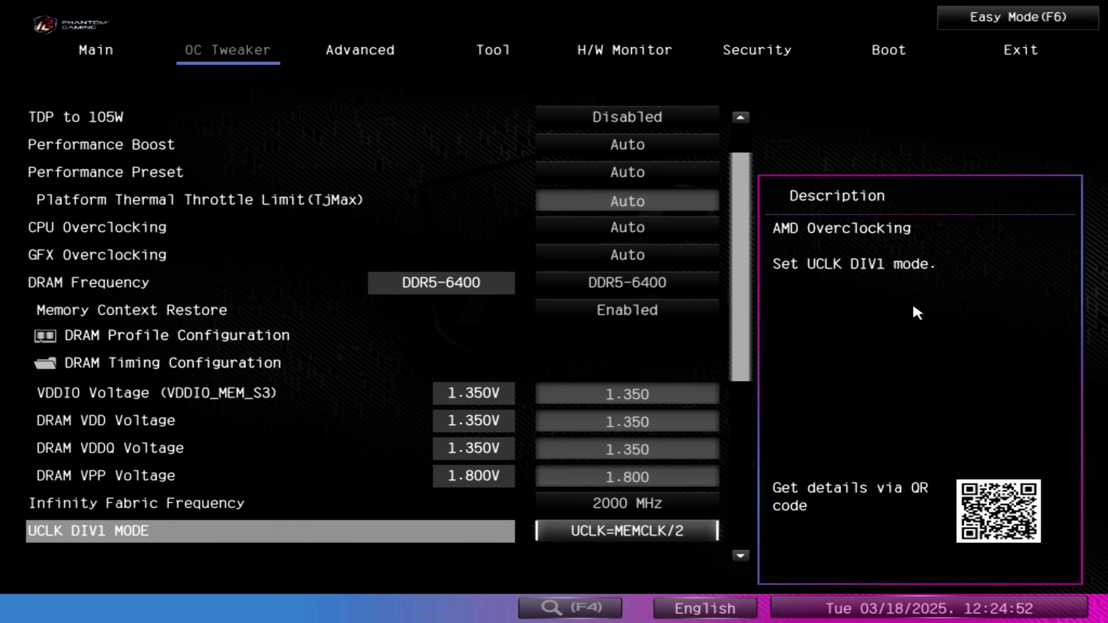
pyautogui.press('Up')
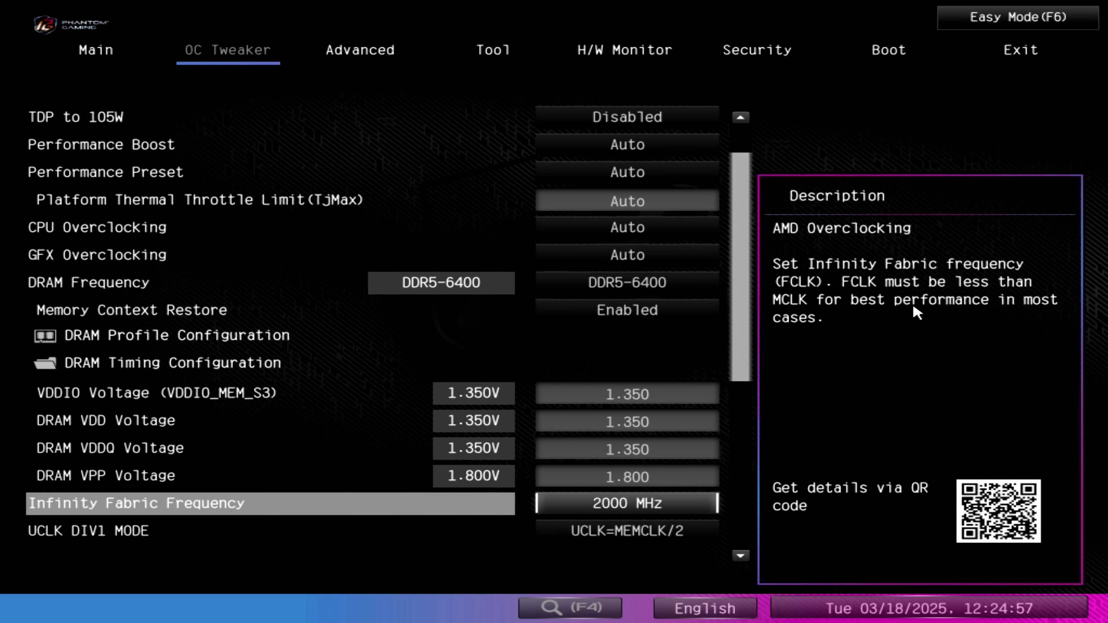
pyautogui.press('Down')
pyautogui.press('Up')
pyautogui.press('Down')
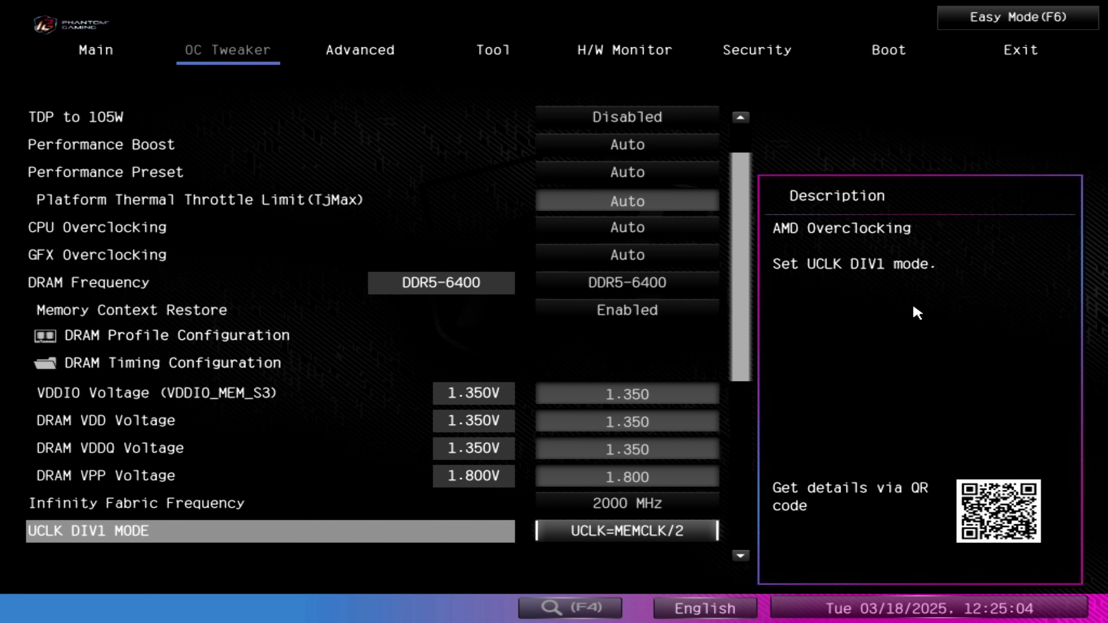
pyautogui.press('Up')
pyautogui.press('Down')
pyautogui.press('Return')
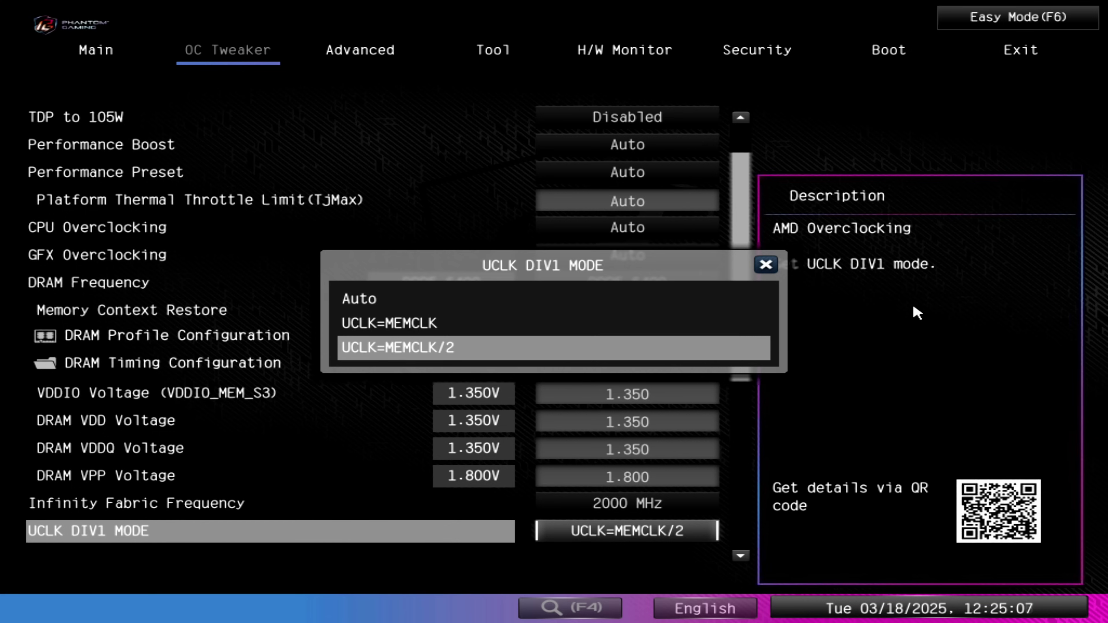
pyautogui.press('Up')
pyautogui.press('Up')
pyautogui.press('Down')
pyautogui.press('Down')
pyautogui.press('Up')
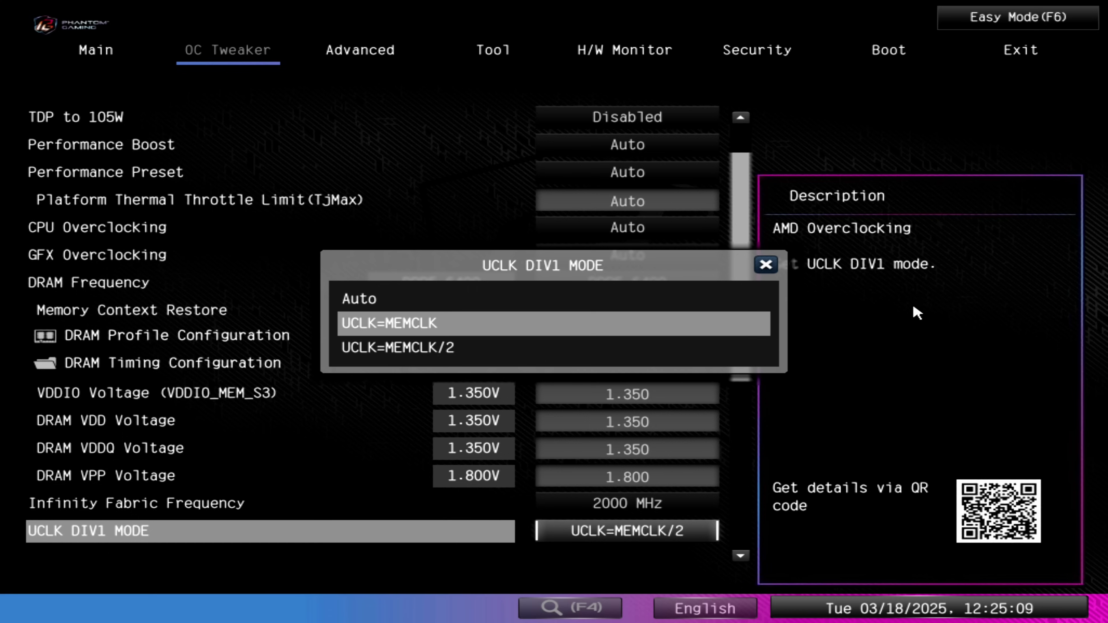
pyautogui.press('Return')
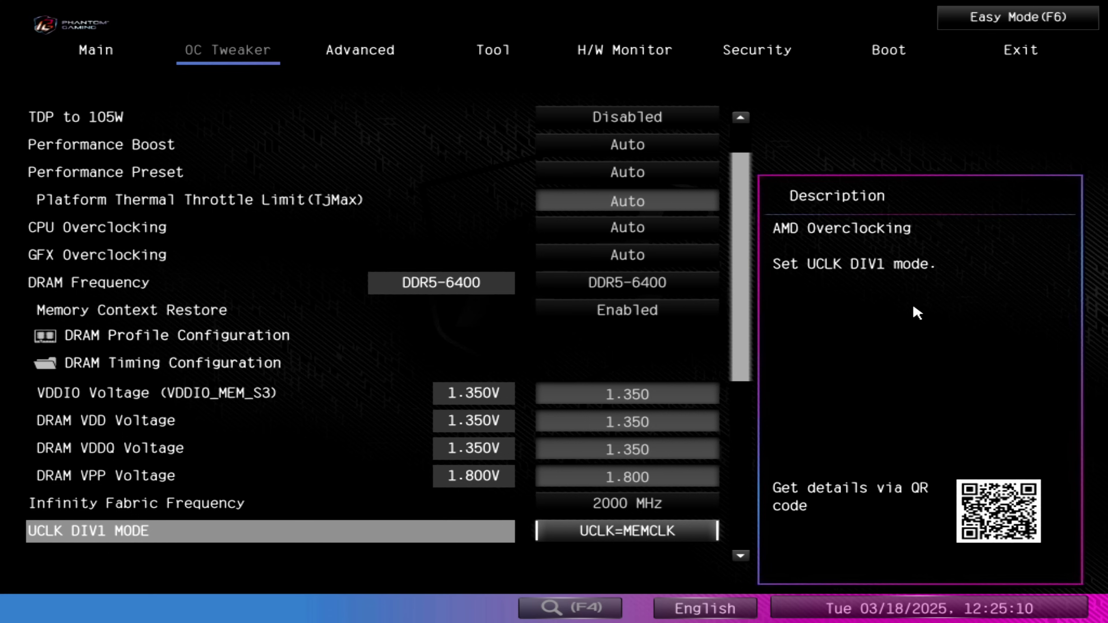
pyautogui.press('Return')
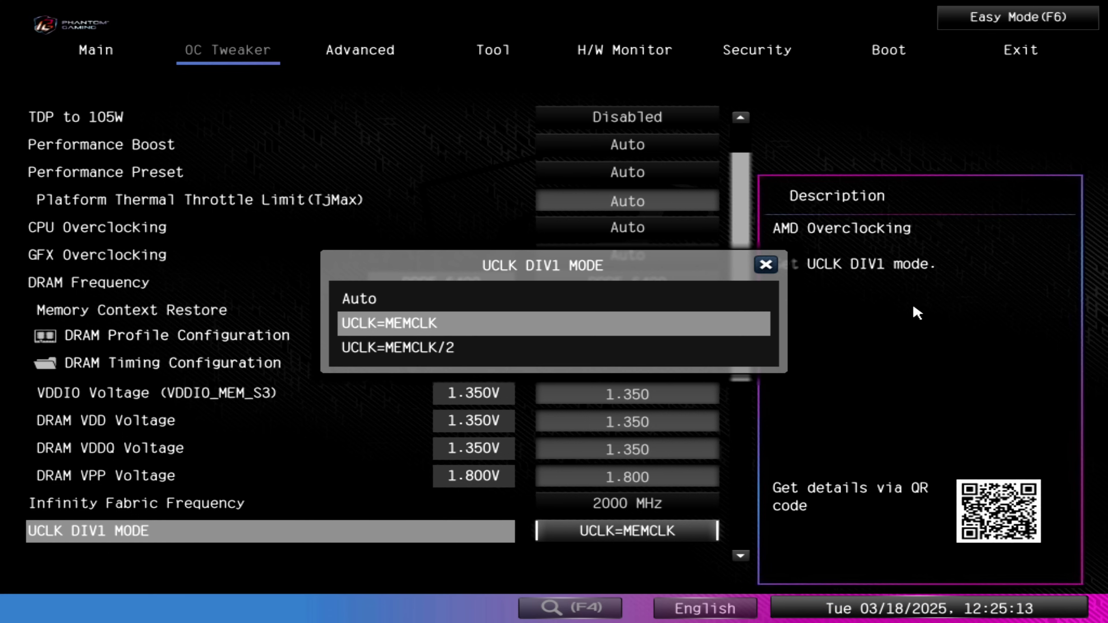
pyautogui.press('Down')
pyautogui.press('Return')
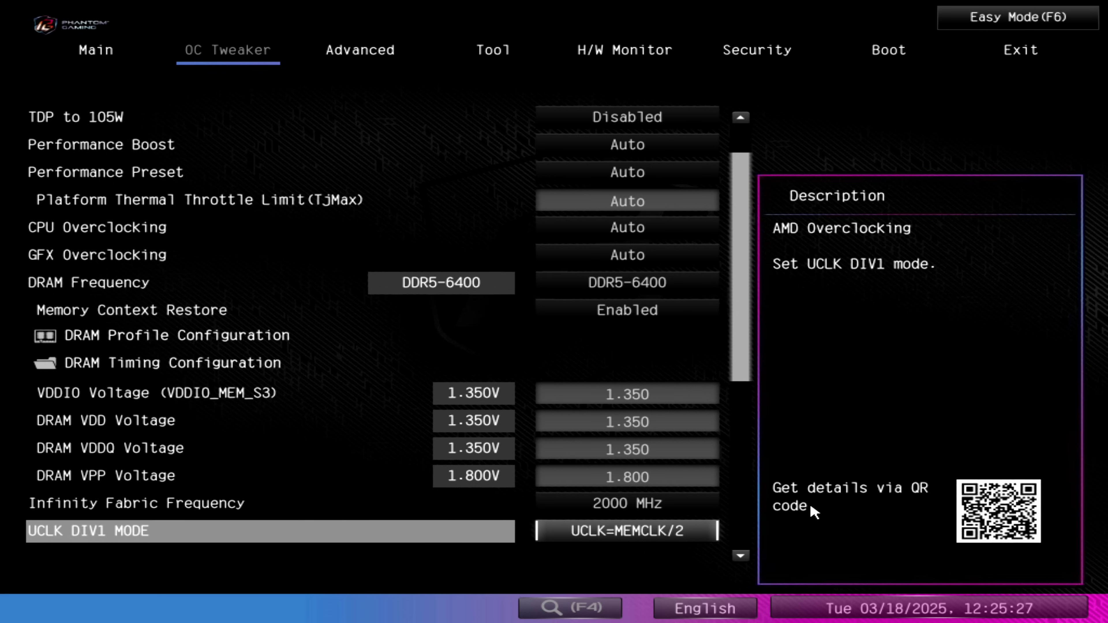
pyautogui.press('Return')
pyautogui.press('Up')
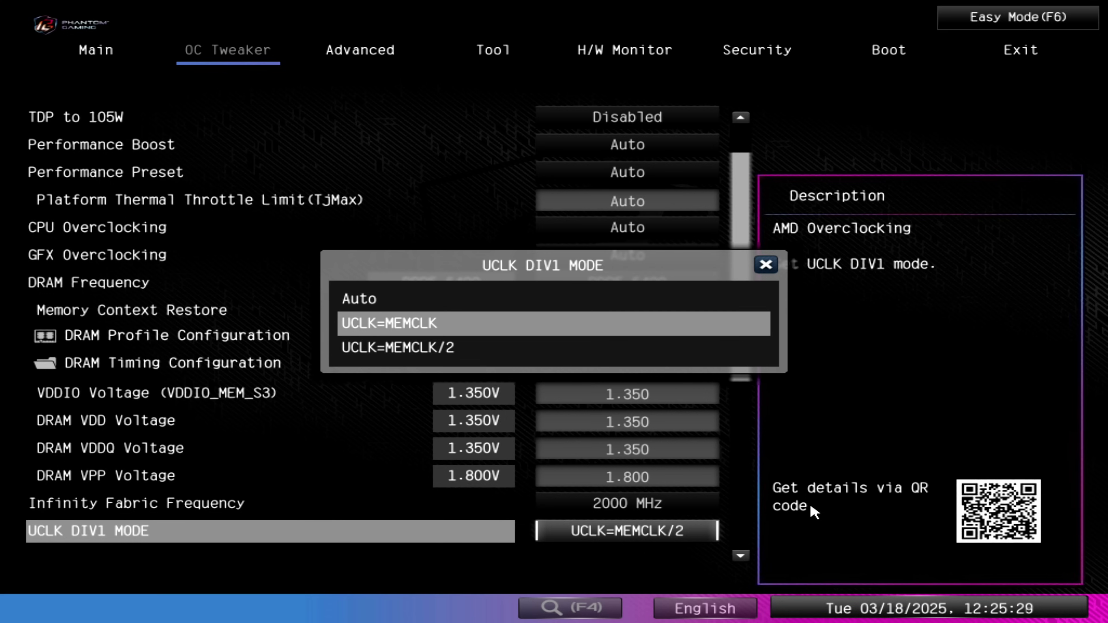
pyautogui.press('Down')
pyautogui.press('Up')
pyautogui.press('Down')
pyautogui.press('Return')
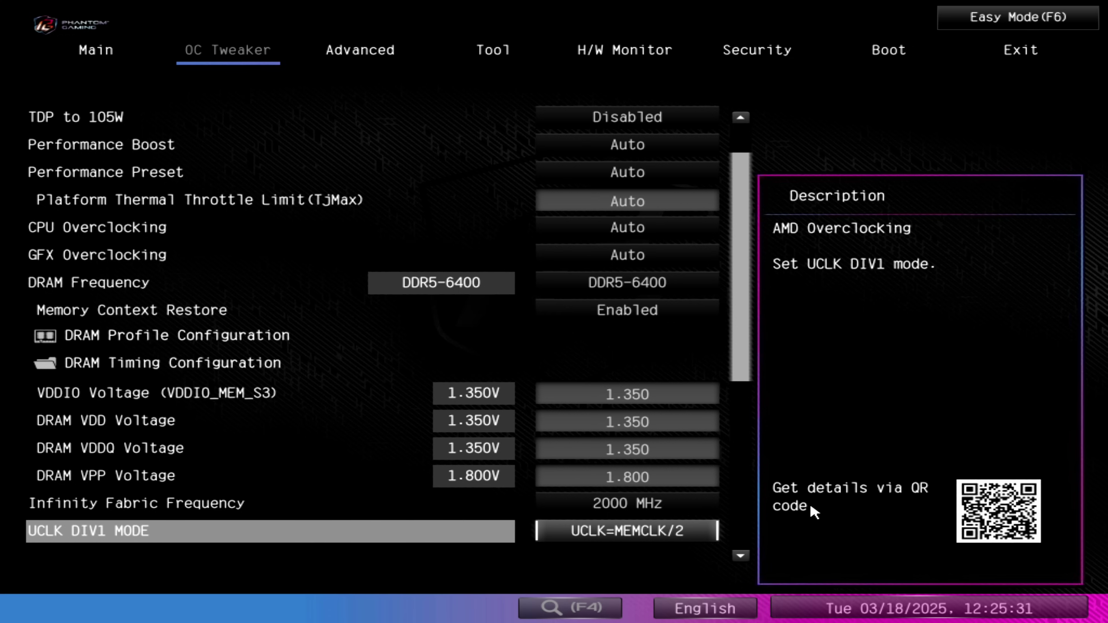
pyautogui.scroll(-1, 809, 501)
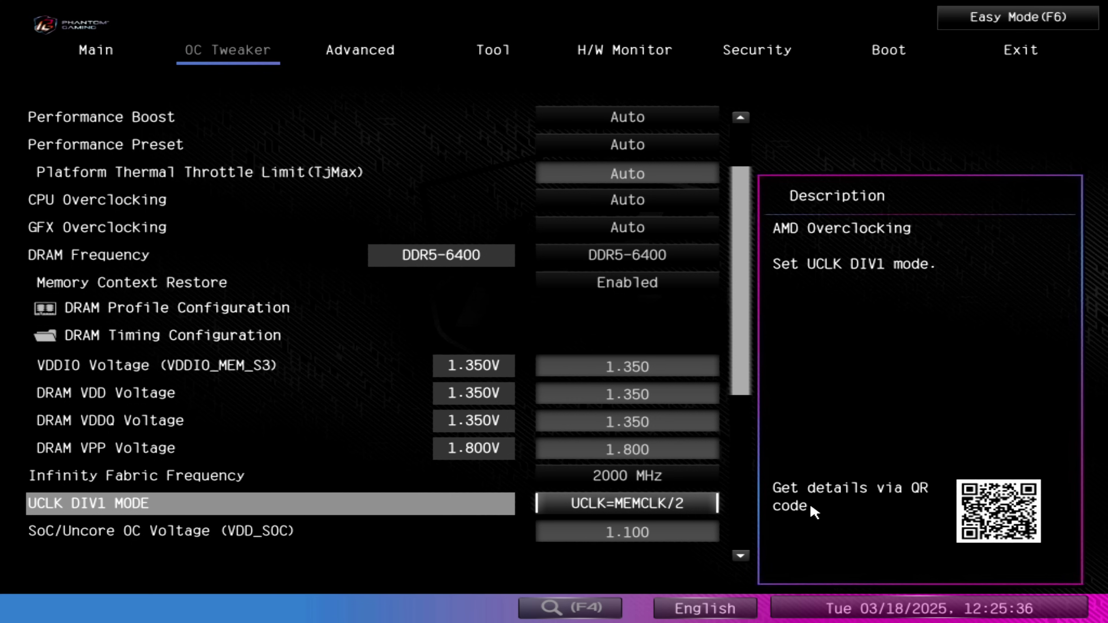
pyautogui.press('Up')
pyautogui.press('Up')
pyautogui.press('Up')
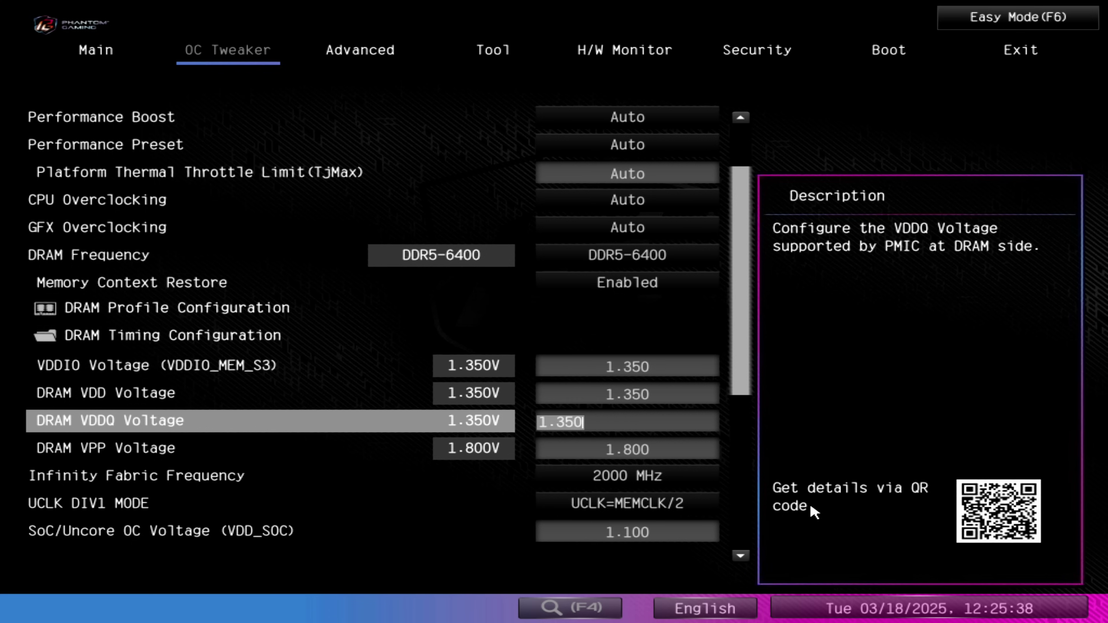
pyautogui.press('Up')
pyautogui.press('Down')
pyautogui.press('Up')
pyautogui.press('Down')
pyautogui.press('Up')
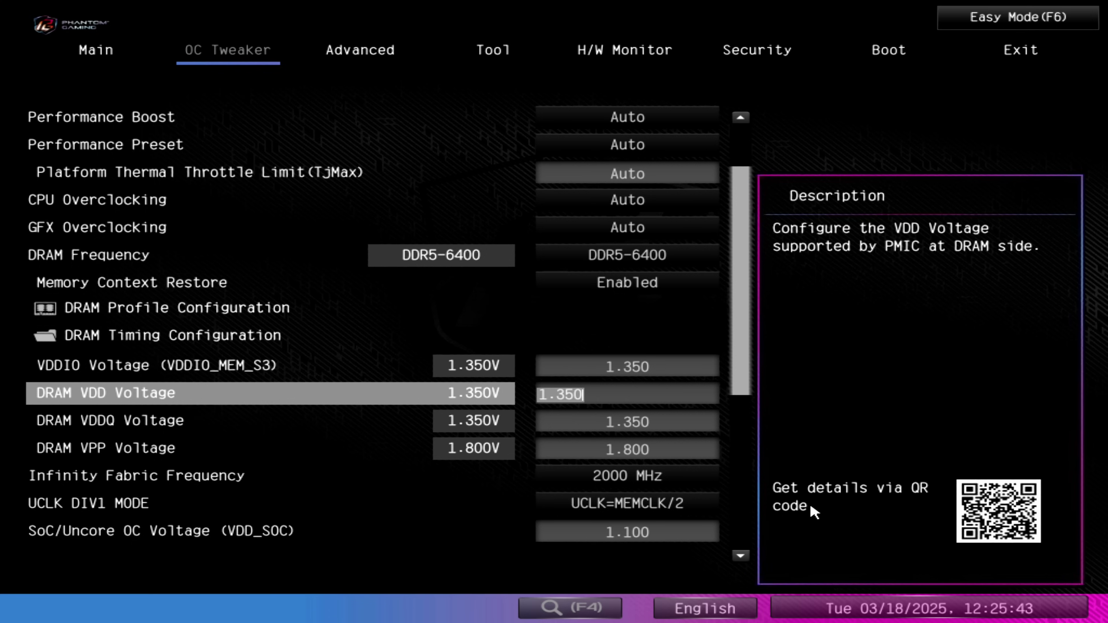
pyautogui.press('Down')
pyautogui.press('Down')
pyautogui.press('Down')
pyautogui.press('Down')
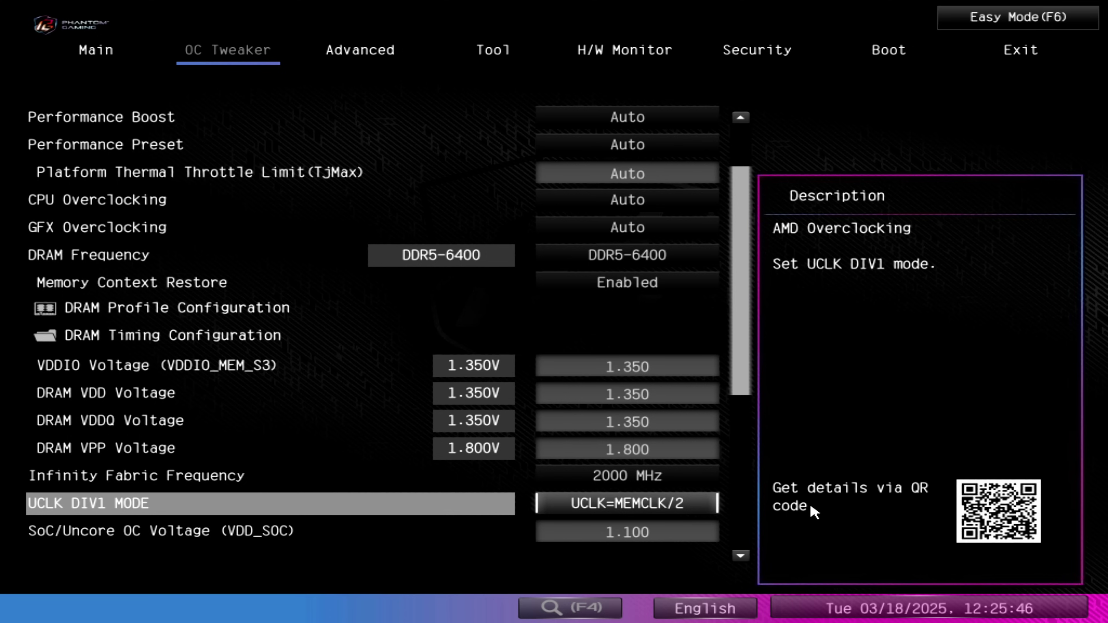
pyautogui.press('Down')
pyautogui.press('Down')
pyautogui.press('Down')
# - Enter 1.200 for SoC/Uncore OC Voltage
pyautogui.press('Up')
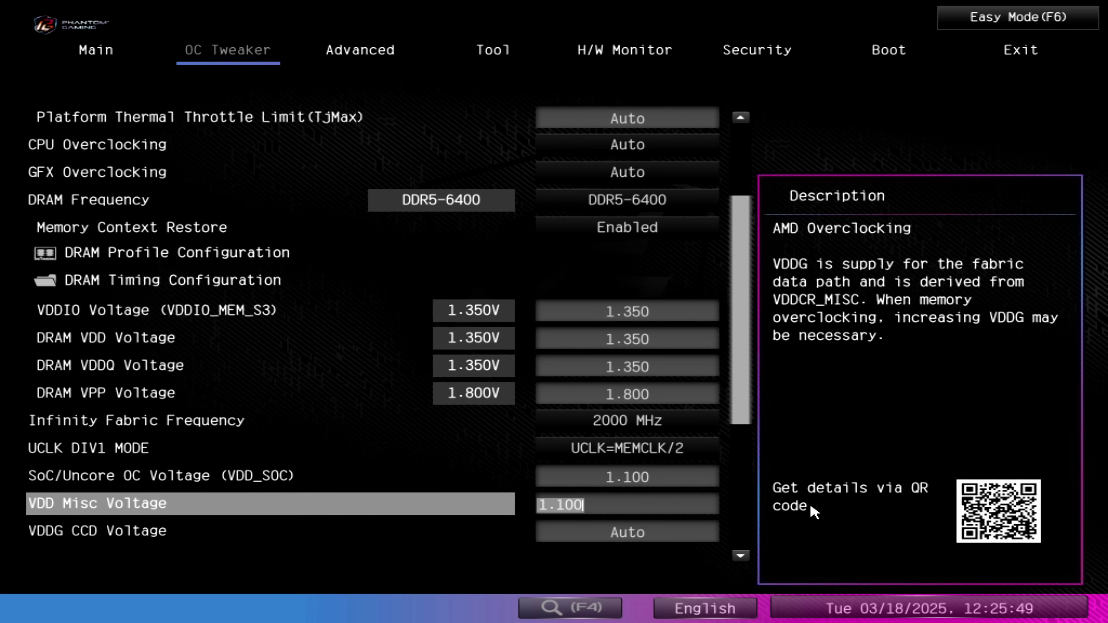
pyautogui.press('Up')
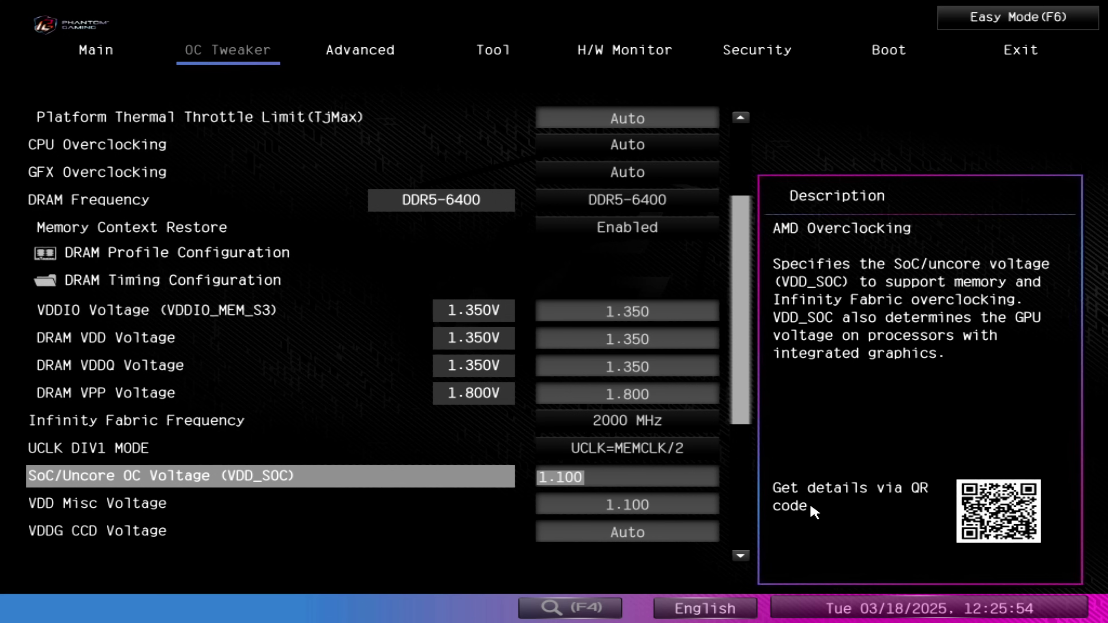
pyautogui.press('Up')
pyautogui.press('Up')
pyautogui.press('Up')
pyautogui.press('Up')
pyautogui.press('Up')
pyautogui.press('Up')
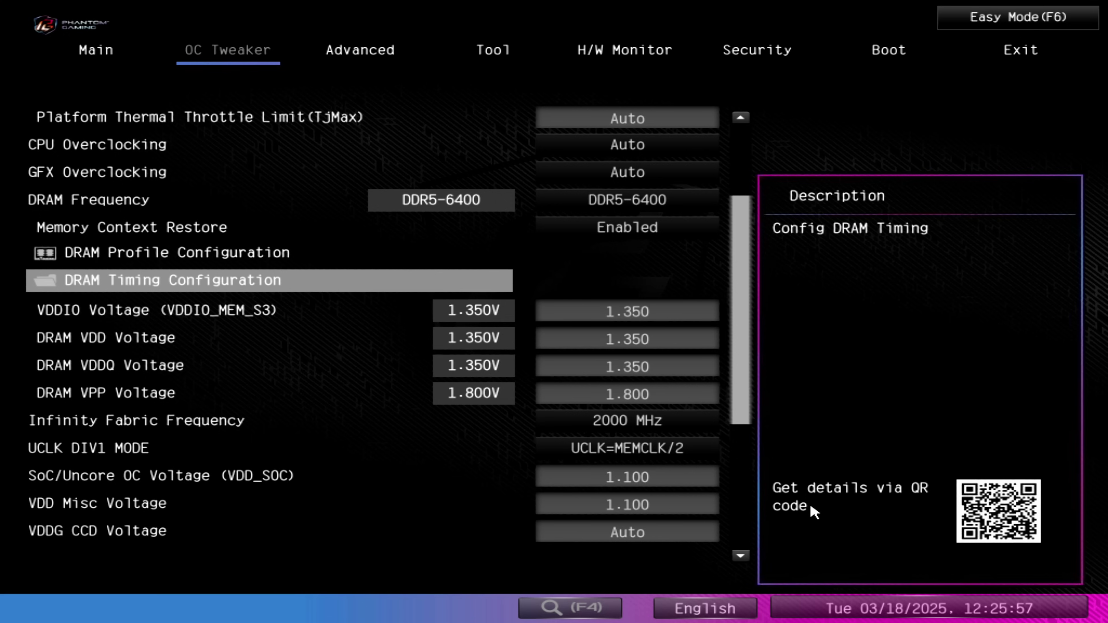
pyautogui.press('Down')
pyautogui.press('Down')
pyautogui.press('Down')
pyautogui.press('Down')
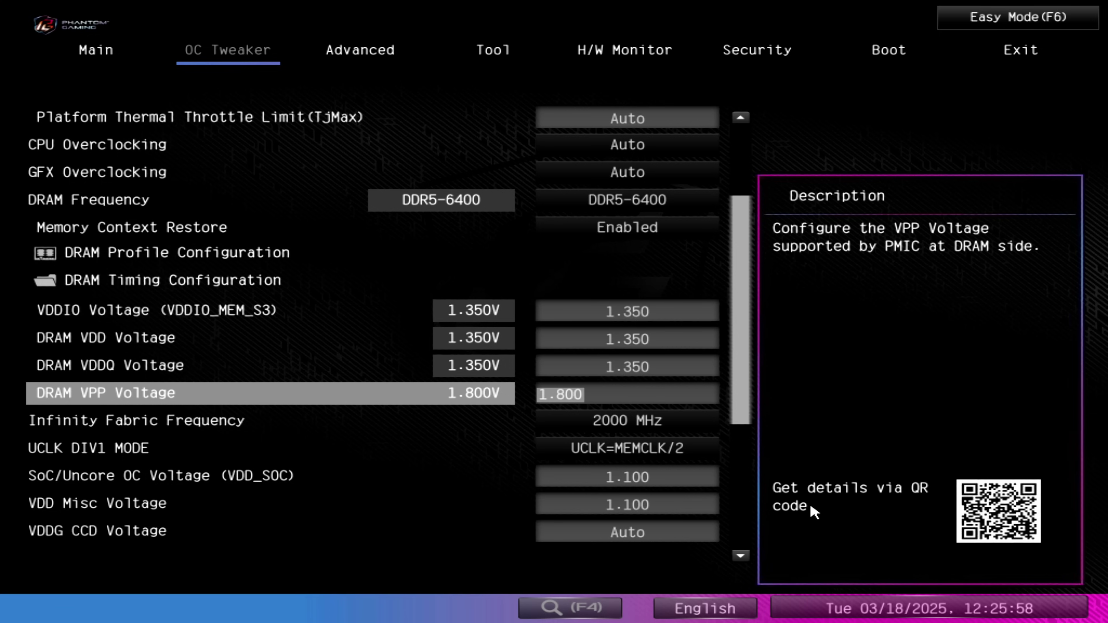
pyautogui.press('Down')
pyautogui.press('Down')
pyautogui.press('Down')
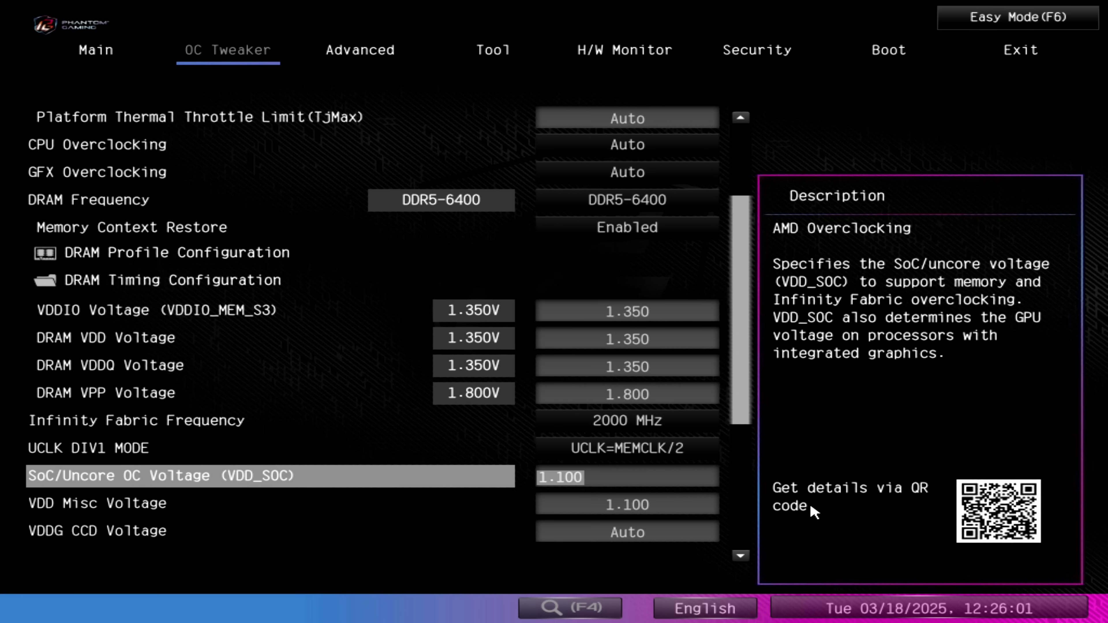
pyautogui.write('1.200')
pyautogui.press('Down')
pyautogui.press('Up')
# - Try UCLK DIV1 MODE at UCLK=MEMCLK, then set it back to UCLK=MEMCLK/2
pyautogui.press('Up')
pyautogui.press('Return')
pyautogui.press('Up')
pyautogui.press('Return')
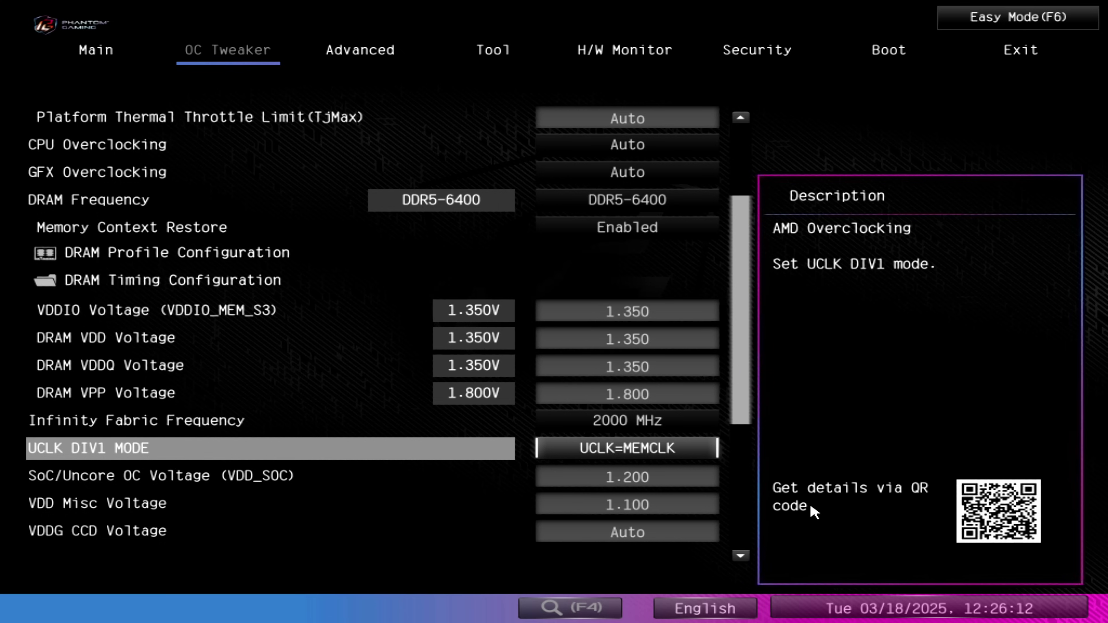
pyautogui.press('Down')
pyautogui.press('Up')
pyautogui.press('Down')
pyautogui.press('Up')
pyautogui.press('Down')
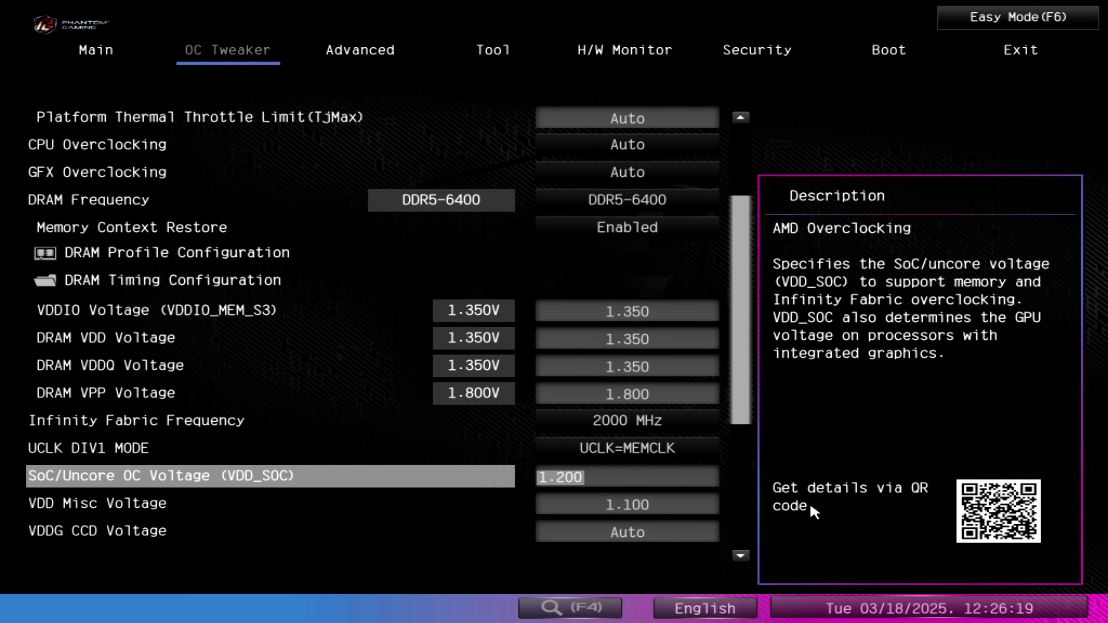
pyautogui.press('Up')
pyautogui.press('Return')
# - Lower SoC/Uncore OC Voltage by entering 1.0501
pyautogui.press('Down')
pyautogui.press('Return')
pyautogui.press('Down')
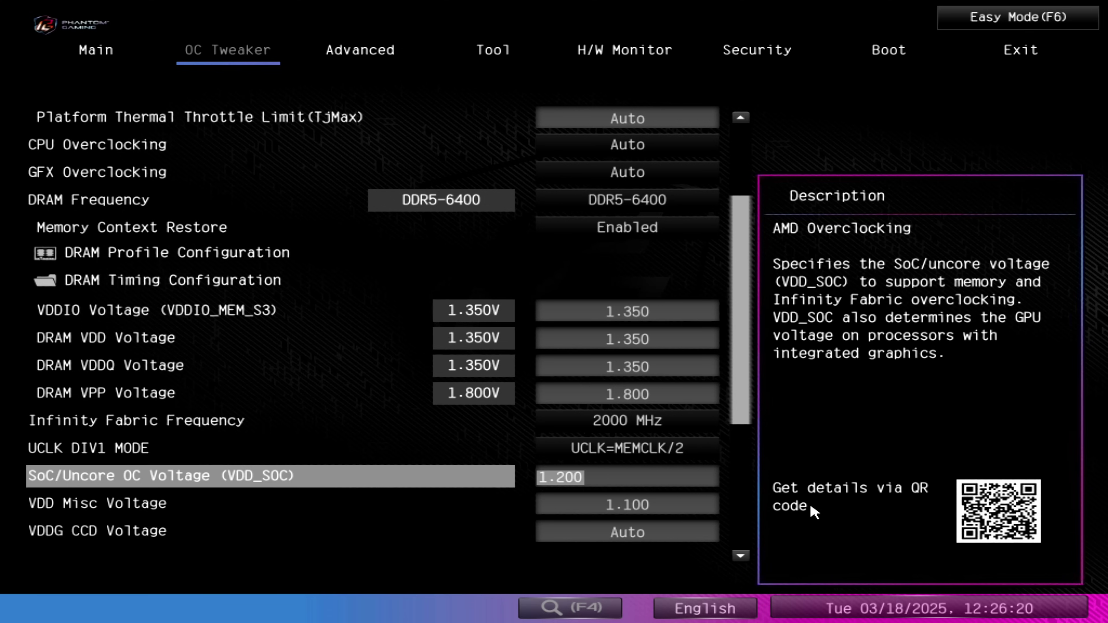
pyautogui.write('1.0')
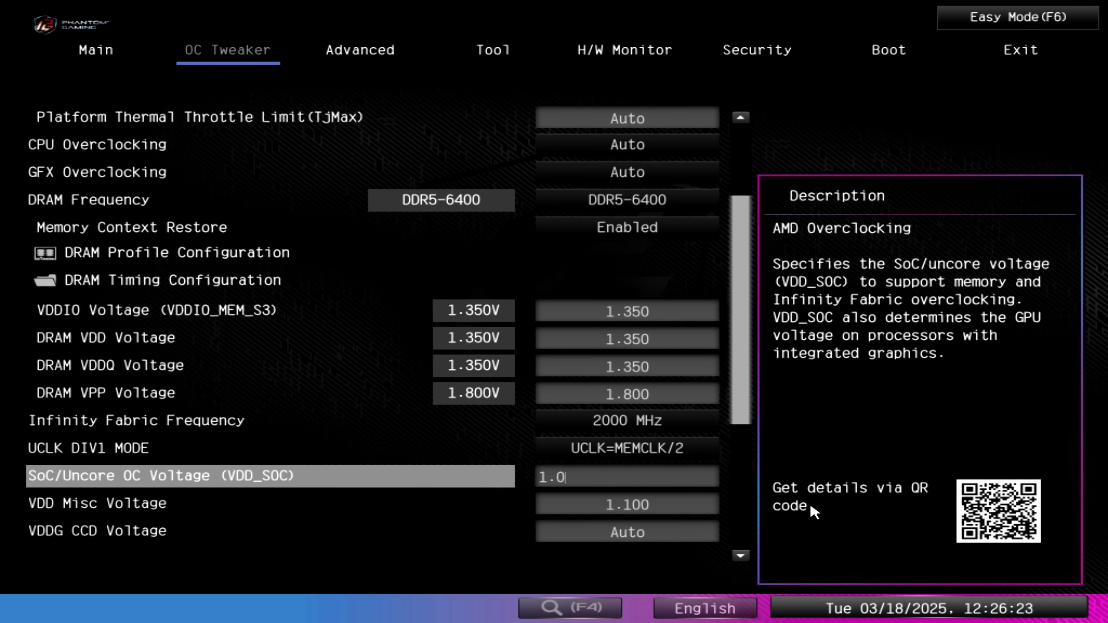
pyautogui.write('50')
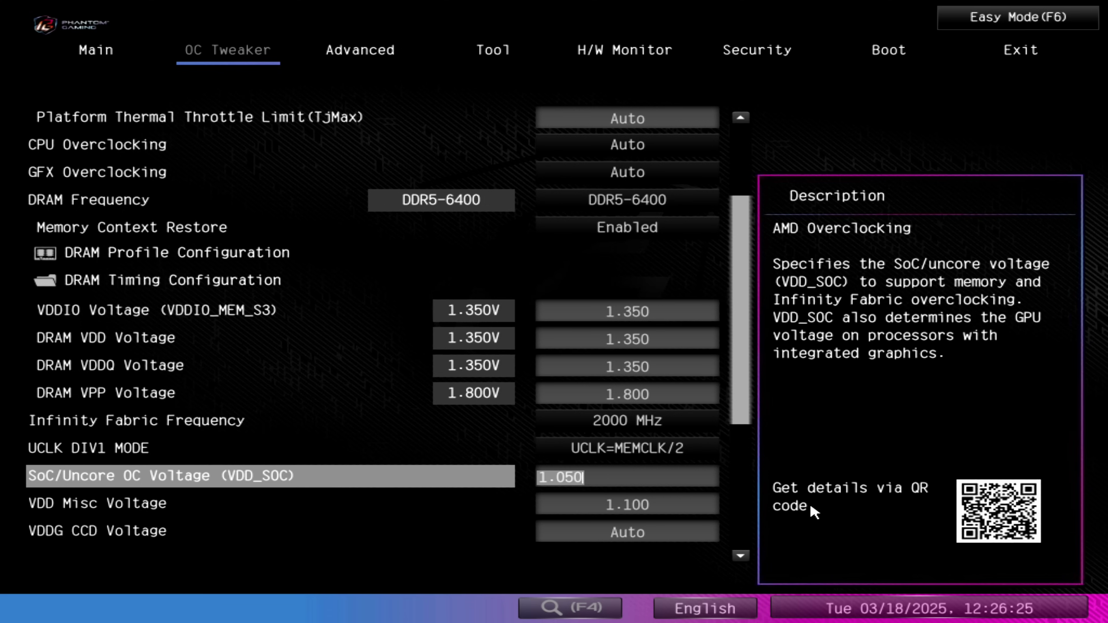
pyautogui.write('1')
pyautogui.press('Return')
pyautogui.press('Up')
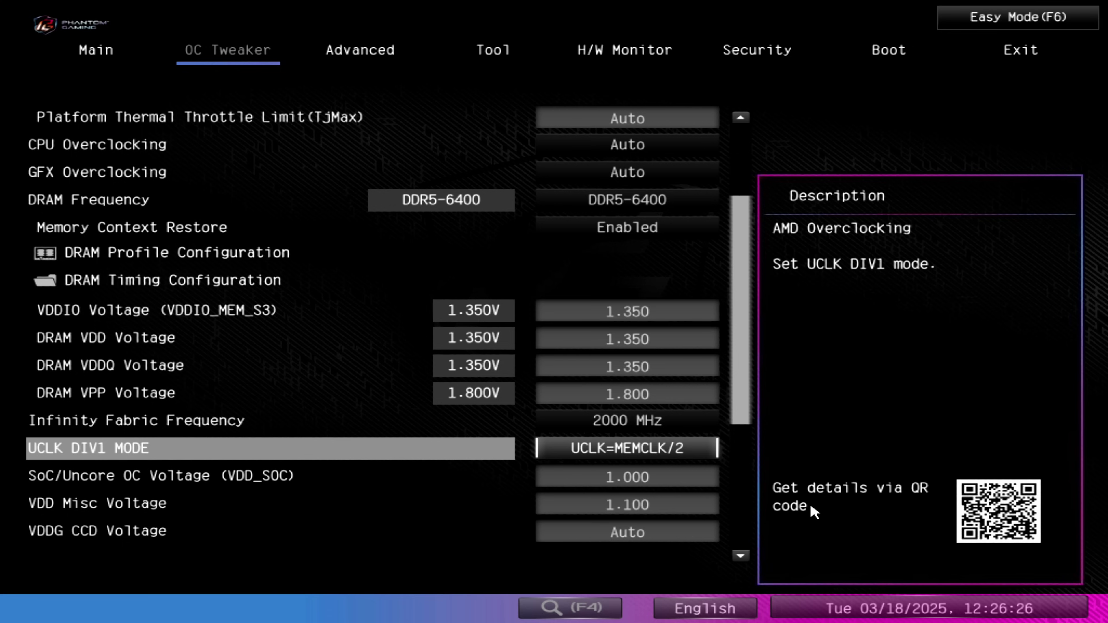
pyautogui.press('Down')
# - Re-enter SoC/Uncore OC Voltage as 1.200
pyautogui.write('1.1')
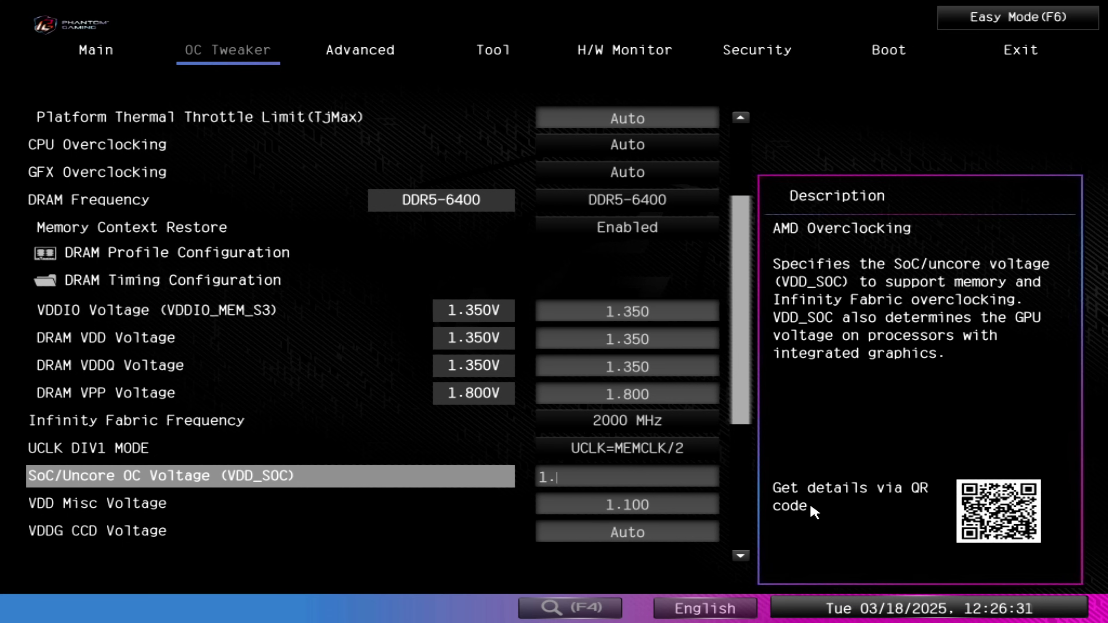
pyautogui.press('Up')
pyautogui.press('Down')
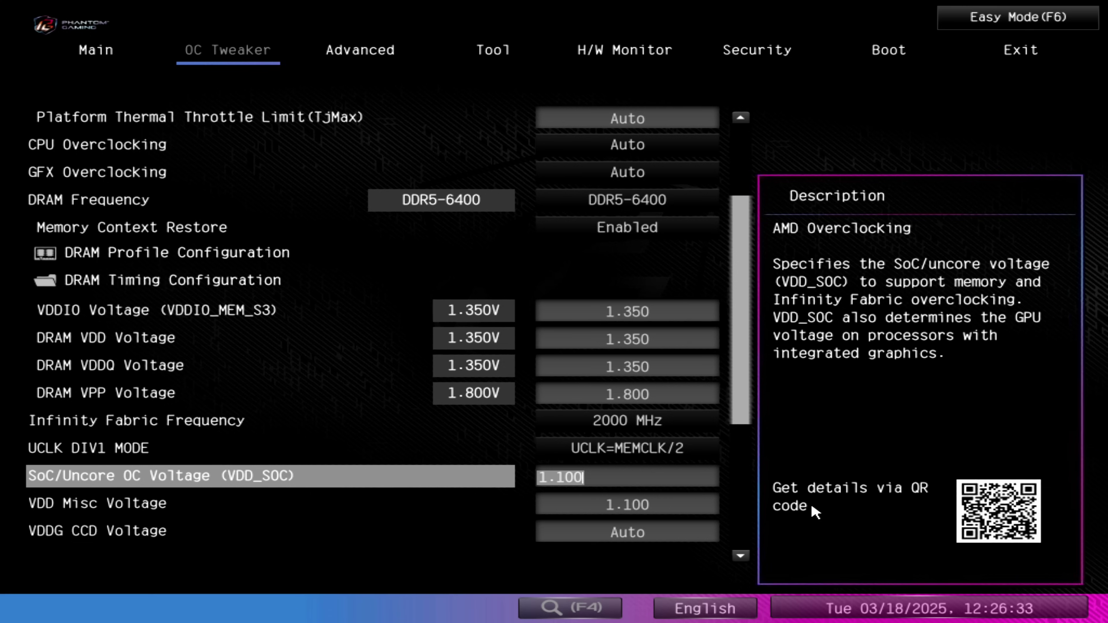
pyautogui.press('Down')
pyautogui.press('Up')
pyautogui.press('Down')
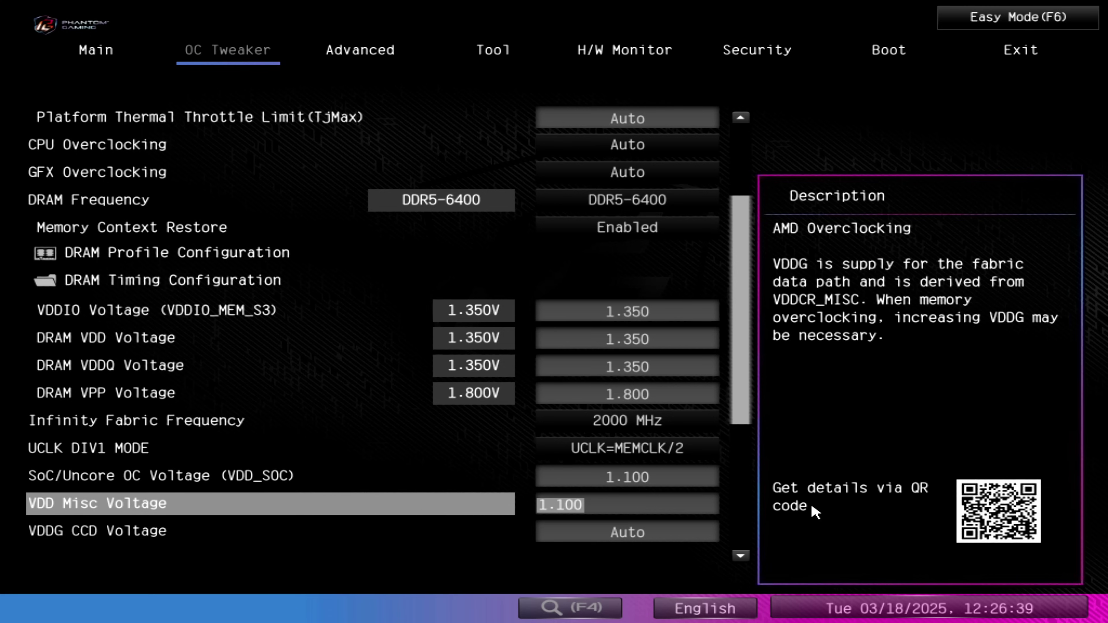
pyautogui.press('Up')
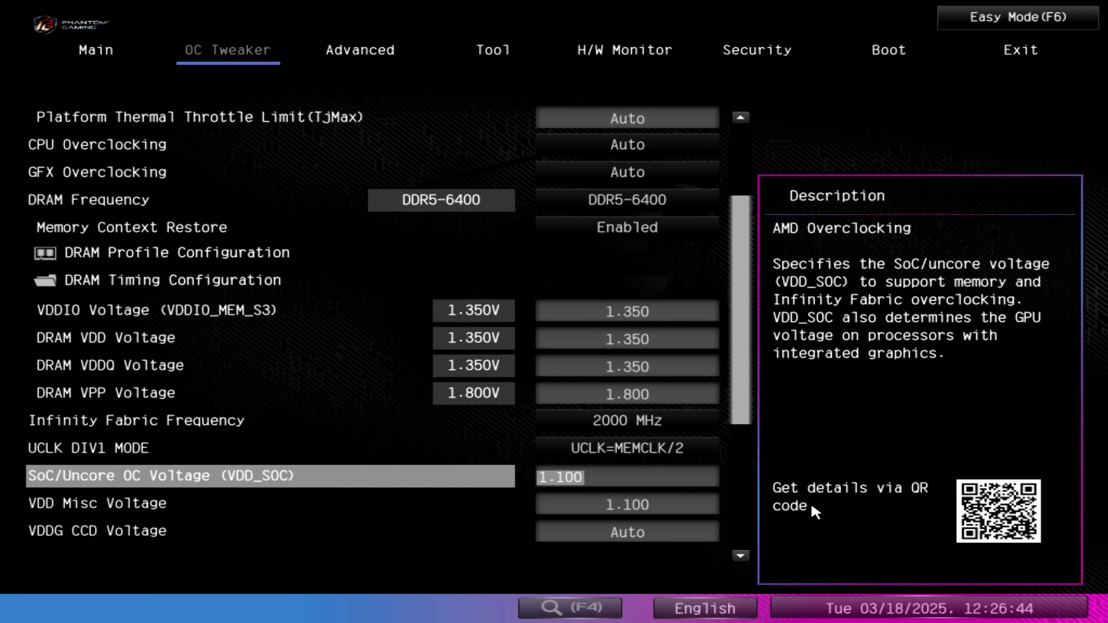
pyautogui.press('BackSpace')
pyautogui.press('BackSpace')
pyautogui.press('BackSpace')
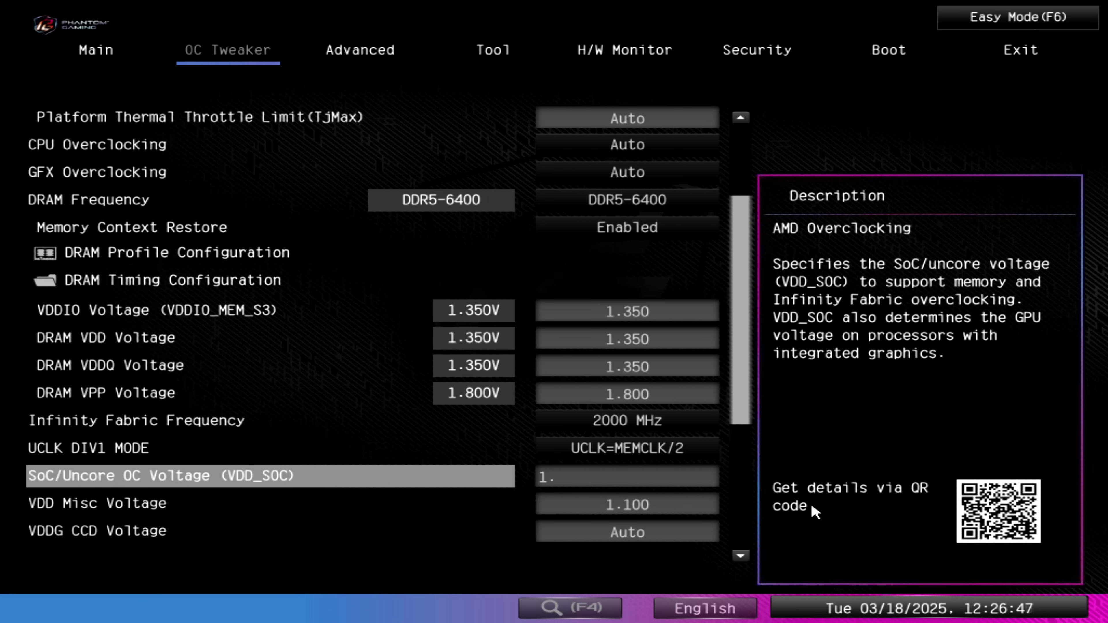
pyautogui.write('200')
pyautogui.press('Down')
# - Set UCLK DIV1 MODE to UCLK=MEMCLK
pyautogui.press('Up')
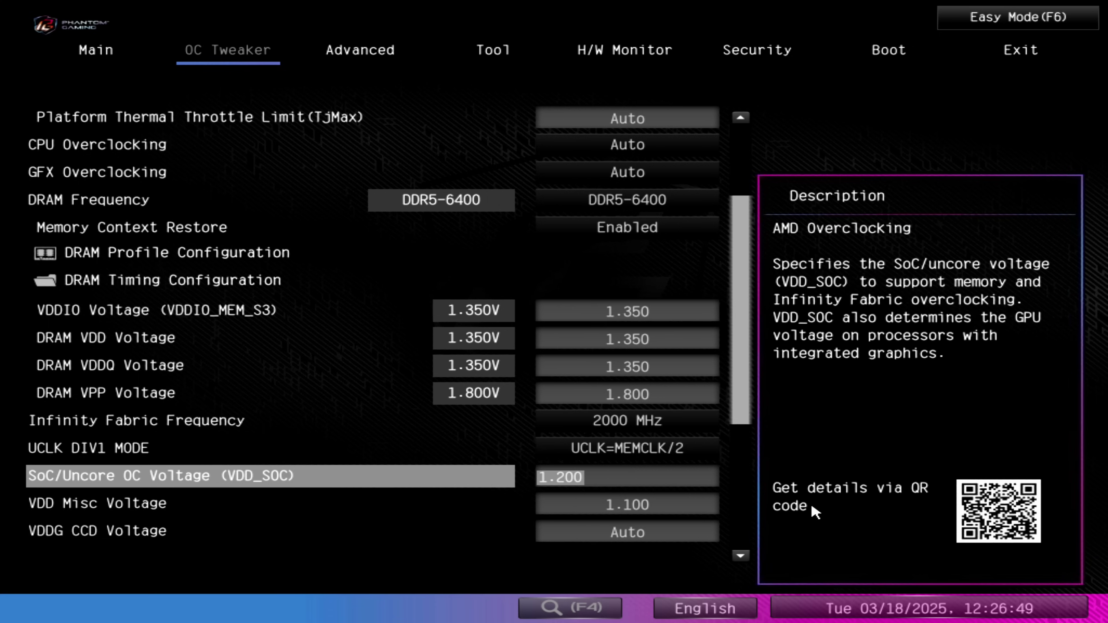
pyautogui.press('Down')
pyautogui.press('Up')
pyautogui.press('Up')
pyautogui.press('Return')
pyautogui.press('Up')
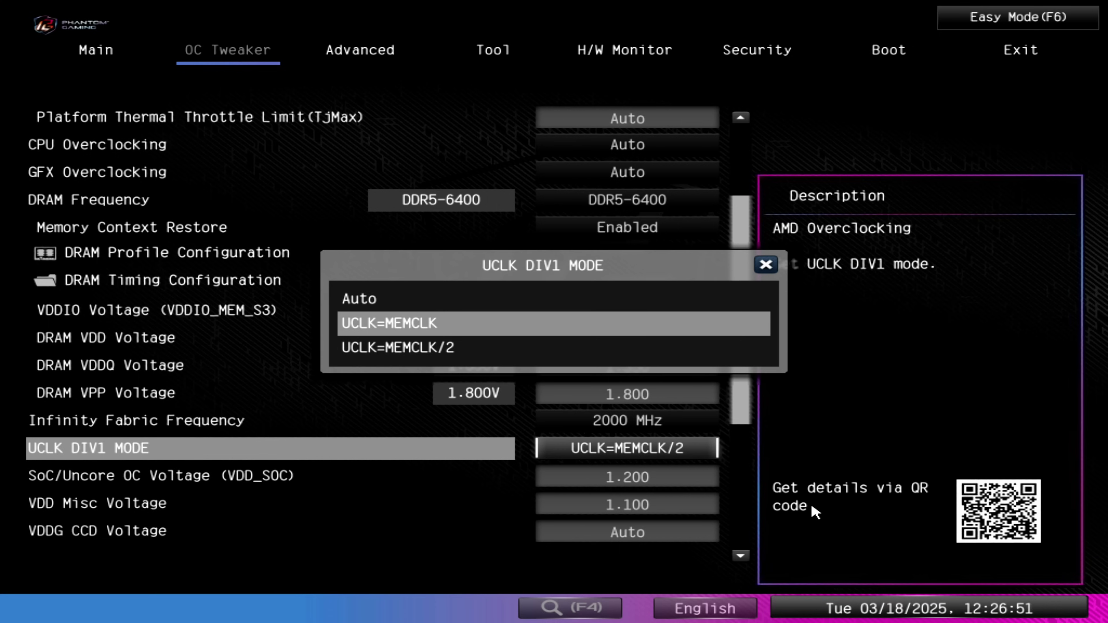
pyautogui.press('Return')
# - Set SoC/Uncore OC Voltage to 1.270, then type 1.100 to restore it
pyautogui.press('Down')
pyautogui.write('1.2')
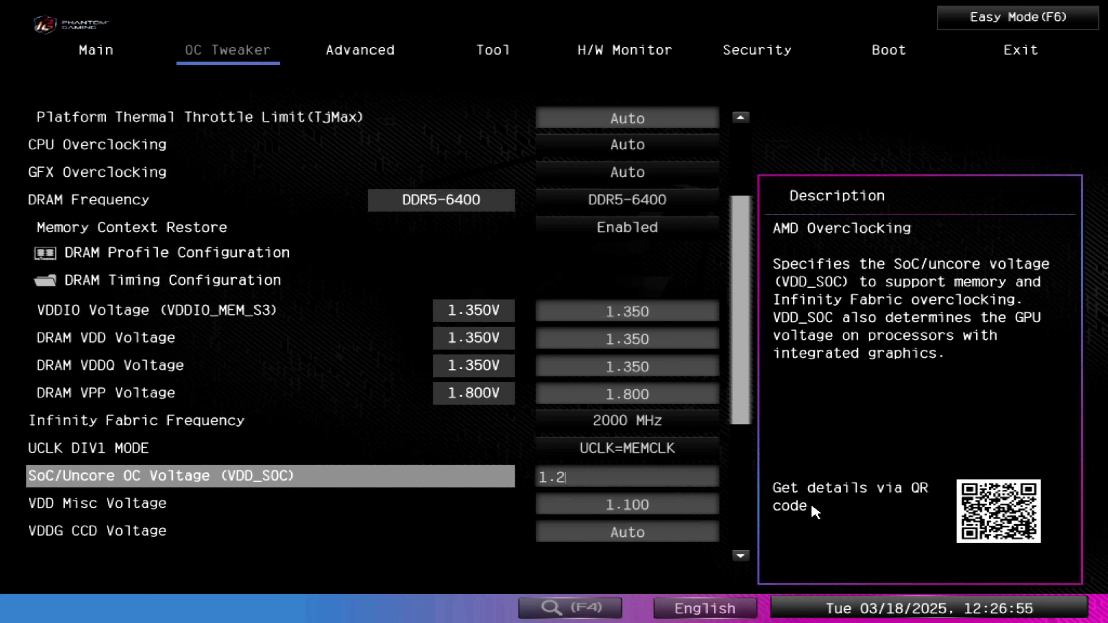
pyautogui.write('40')
pyautogui.write('1.')
pyautogui.write('270')
pyautogui.press('Down')
pyautogui.press('Up')
pyautogui.press('Down')
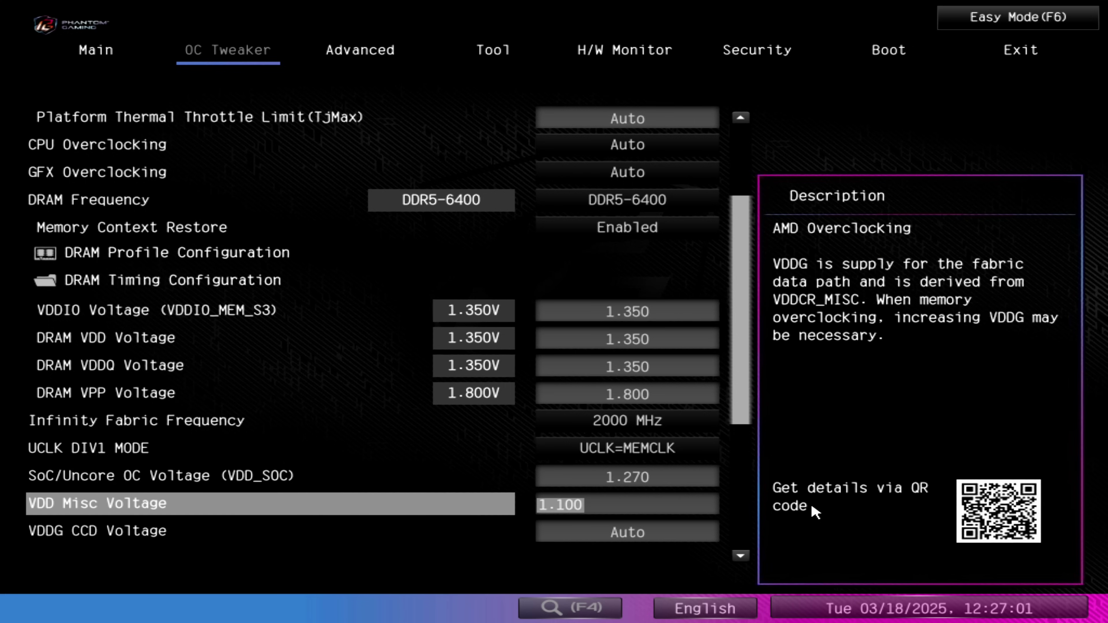
pyautogui.press('Up')
pyautogui.press('Up')
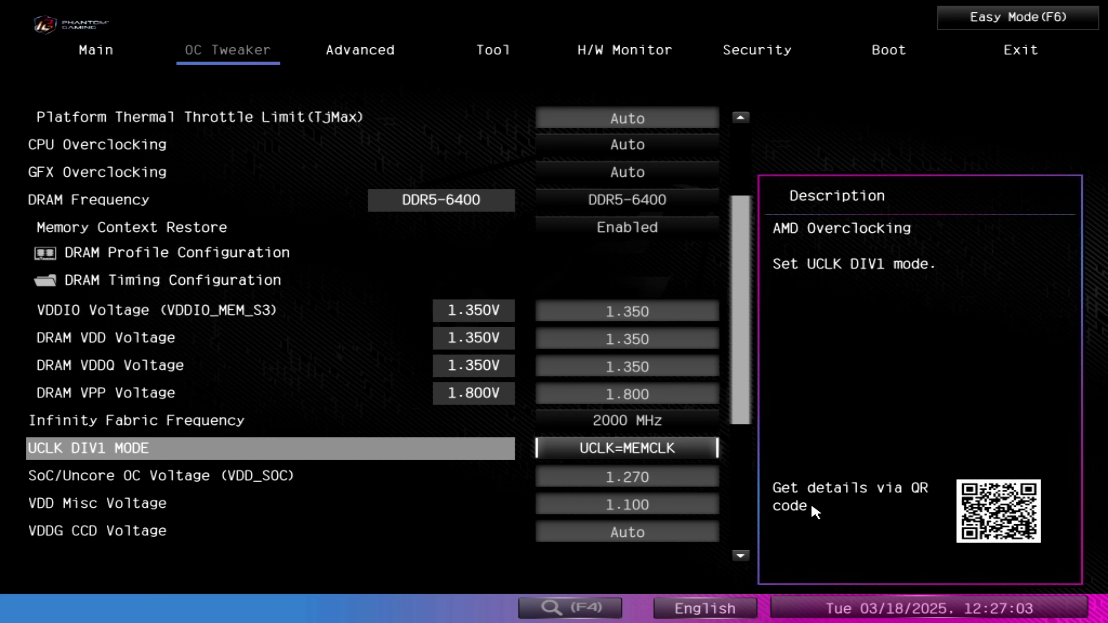
pyautogui.press('Down')
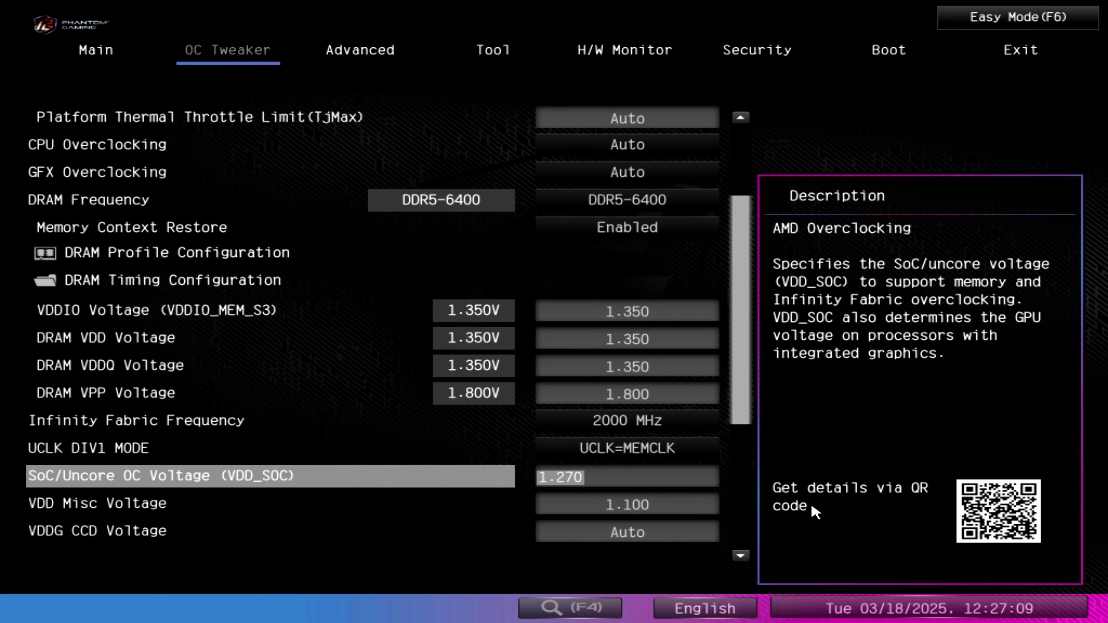
pyautogui.write('1.100')
pyautogui.press('Up')
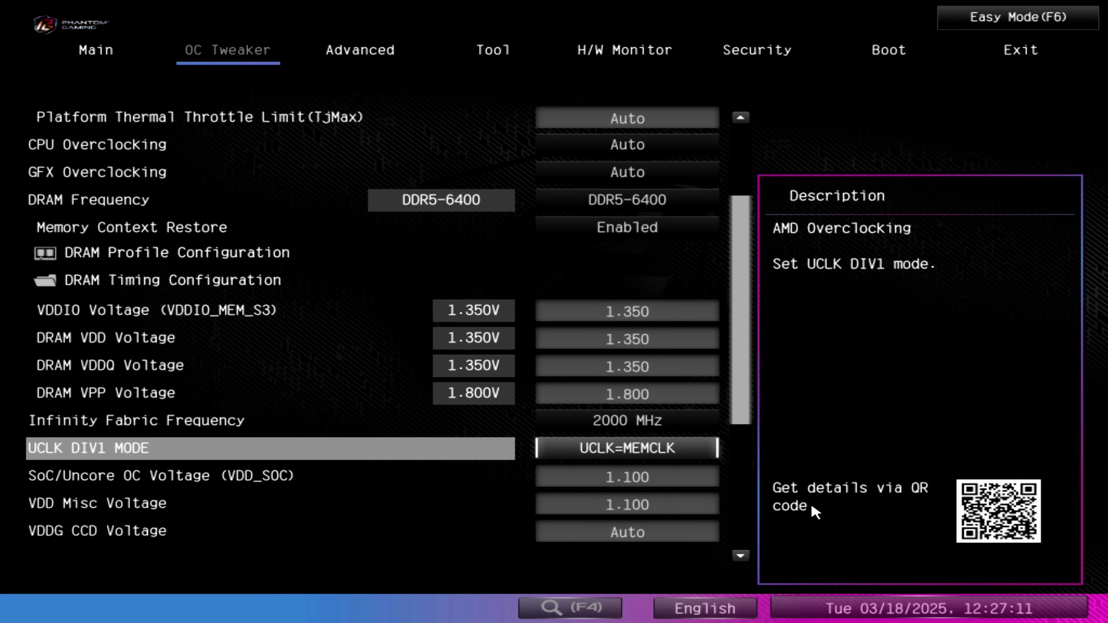
pyautogui.press('Return')
pyautogui.press('Down')
pyautogui.press('Return')
pyautogui.press('Down')
pyautogui.press('Down')
pyautogui.press('Down')
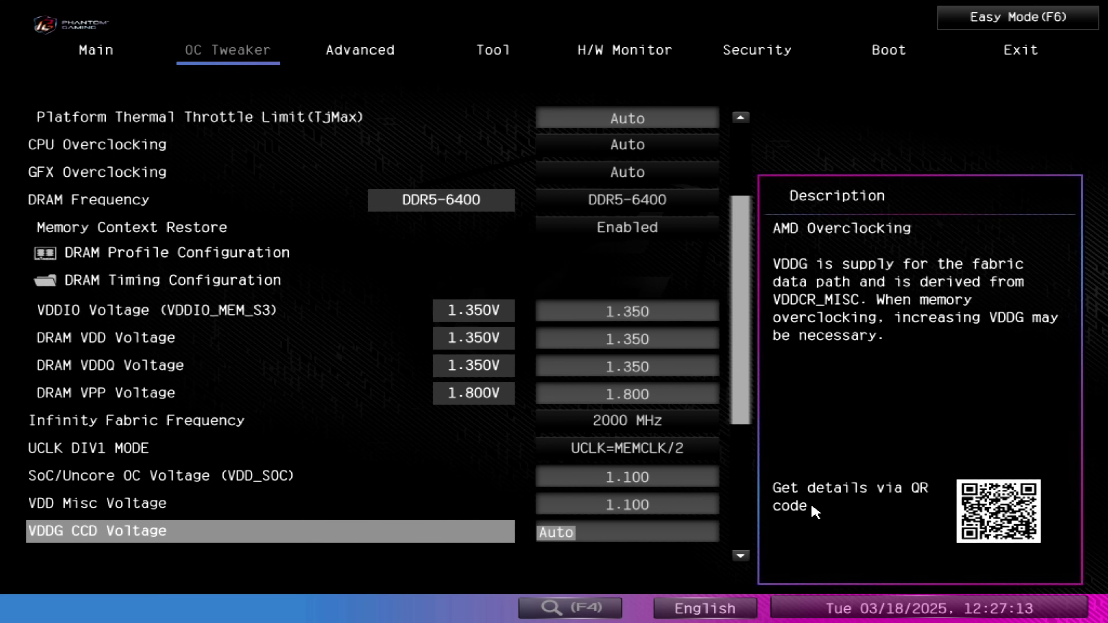
pyautogui.press('Up')
pyautogui.press('Down')
pyautogui.press('Down')
pyautogui.press('Down')
pyautogui.press('Up')
pyautogui.press('Up')
pyautogui.press('Up')
pyautogui.press('Up')
pyautogui.press('Up')
pyautogui.press('Up')
pyautogui.press('Up')
pyautogui.press('Down')
pyautogui.press('Down')
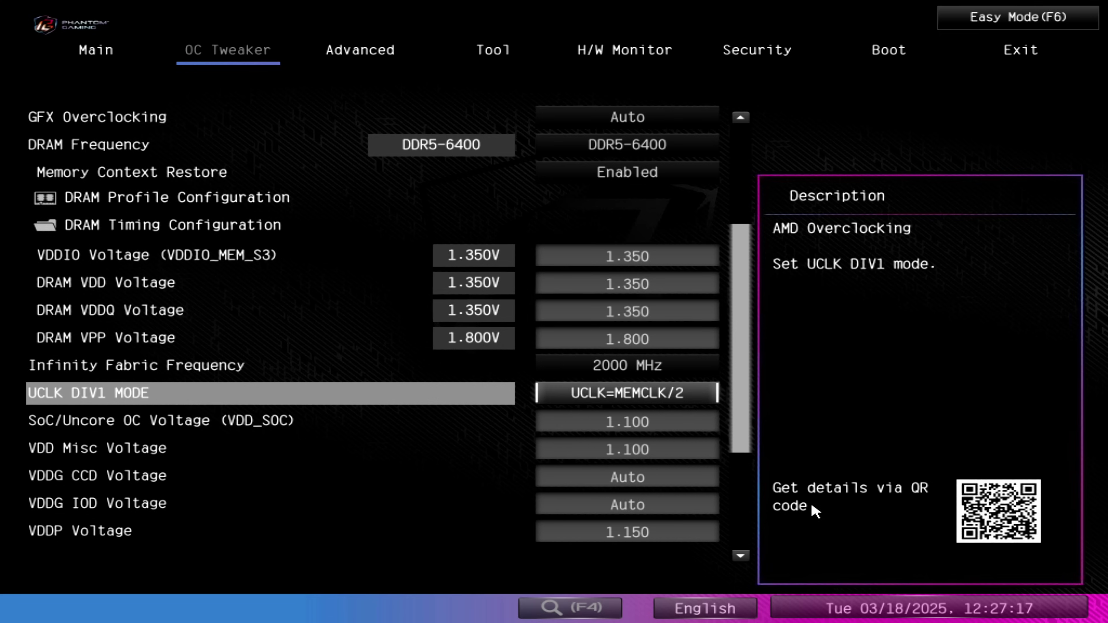
pyautogui.press('Up')
pyautogui.press('Up')
pyautogui.press('Up')
pyautogui.press('Up')
pyautogui.press('Down')
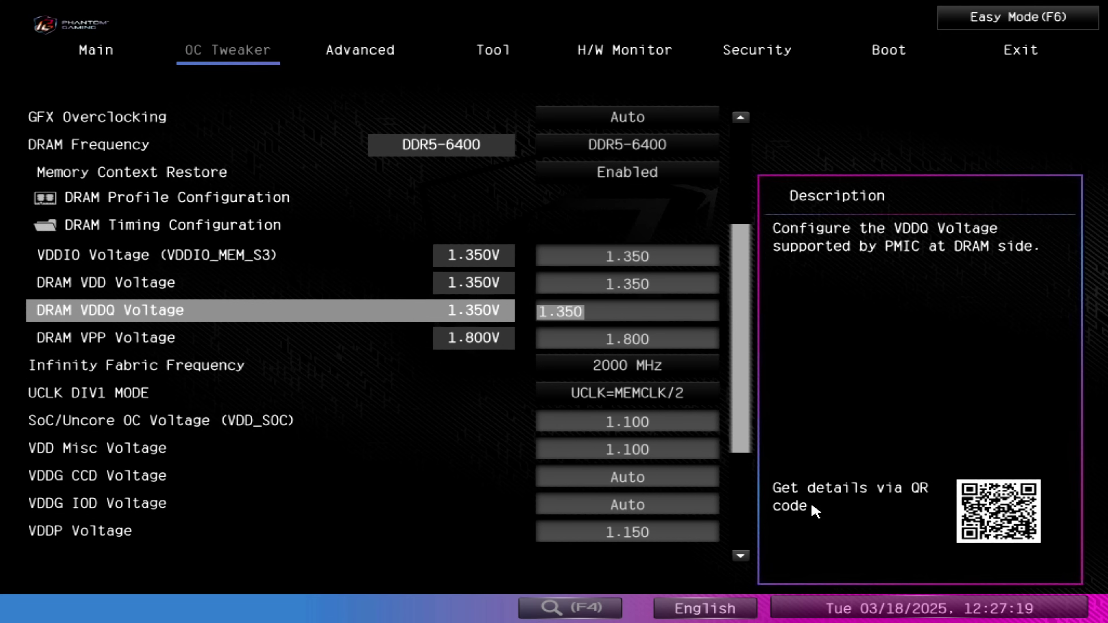
pyautogui.press('Down')
pyautogui.press('Down')
pyautogui.press('Down')
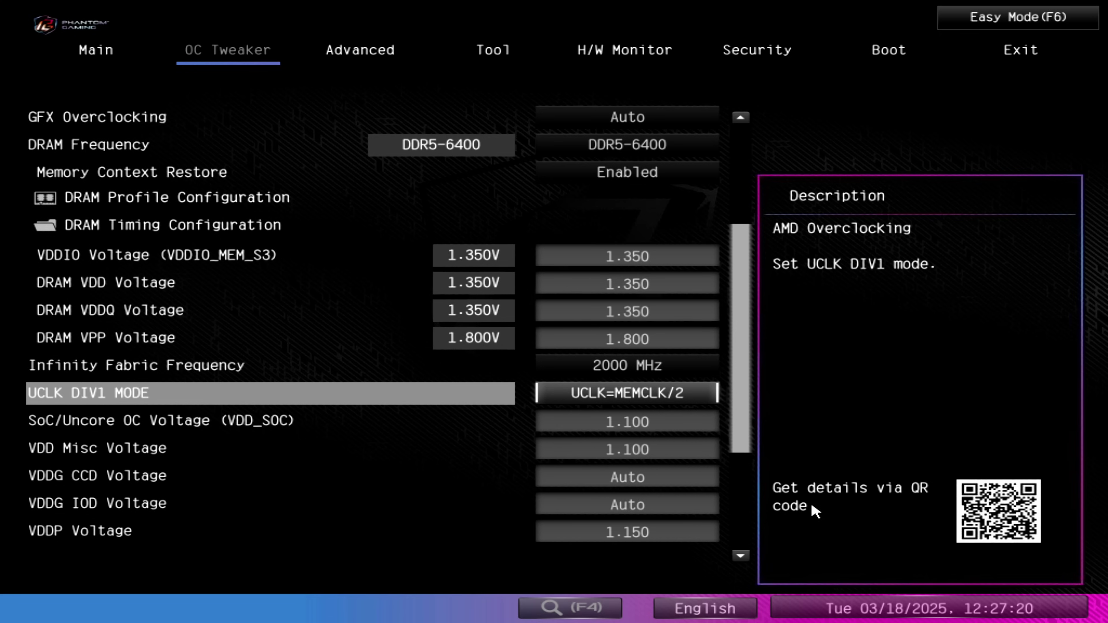
pyautogui.press('Up')
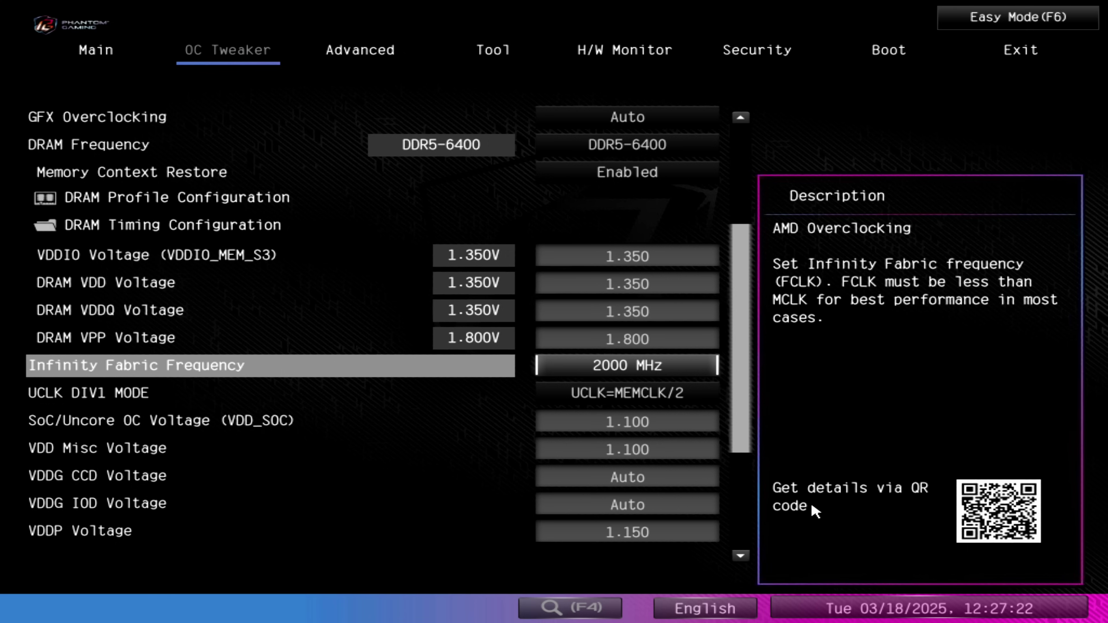
pyautogui.press('Up')
pyautogui.press('Down')
pyautogui.press('Down')
pyautogui.press('Down')
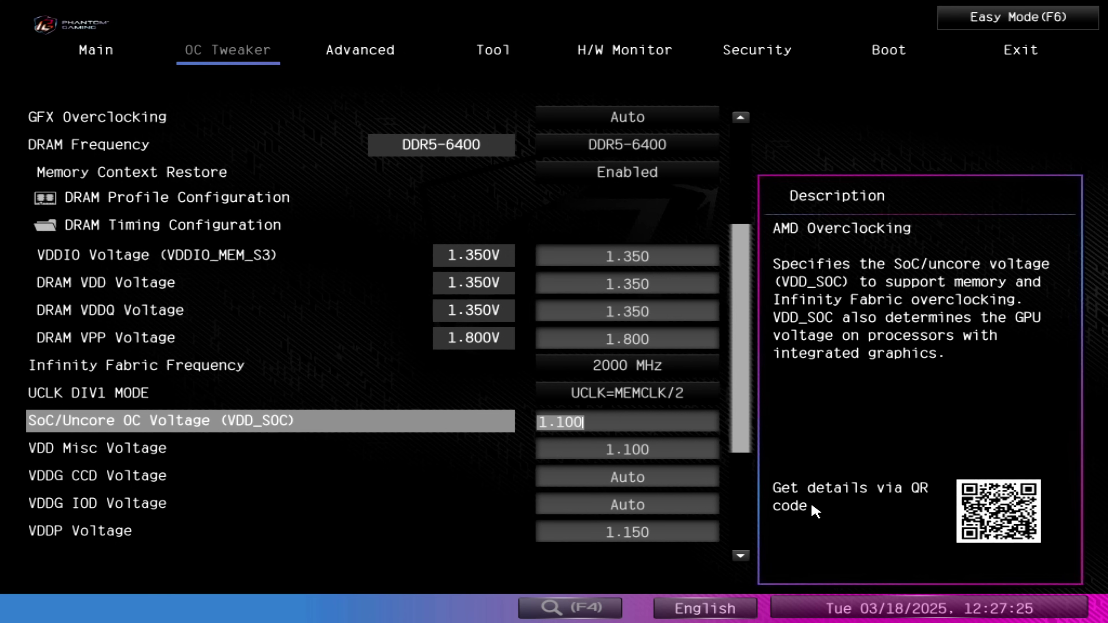
pyautogui.press('Down')
pyautogui.press('Down')
pyautogui.press('Down')
pyautogui.press('Down')
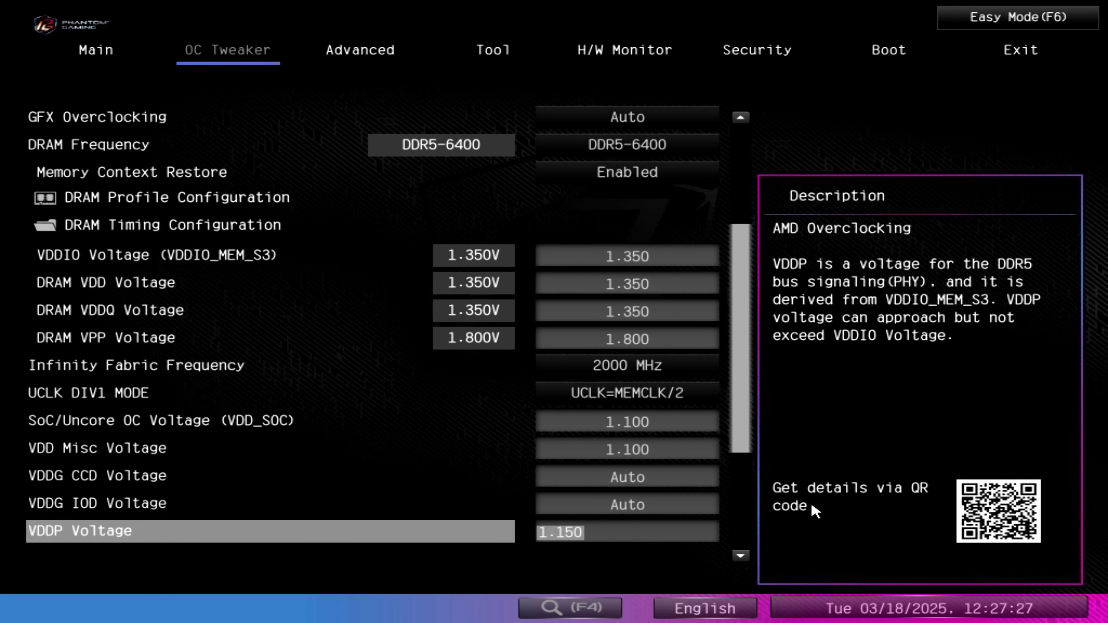
pyautogui.press('Down')
pyautogui.press('Down')
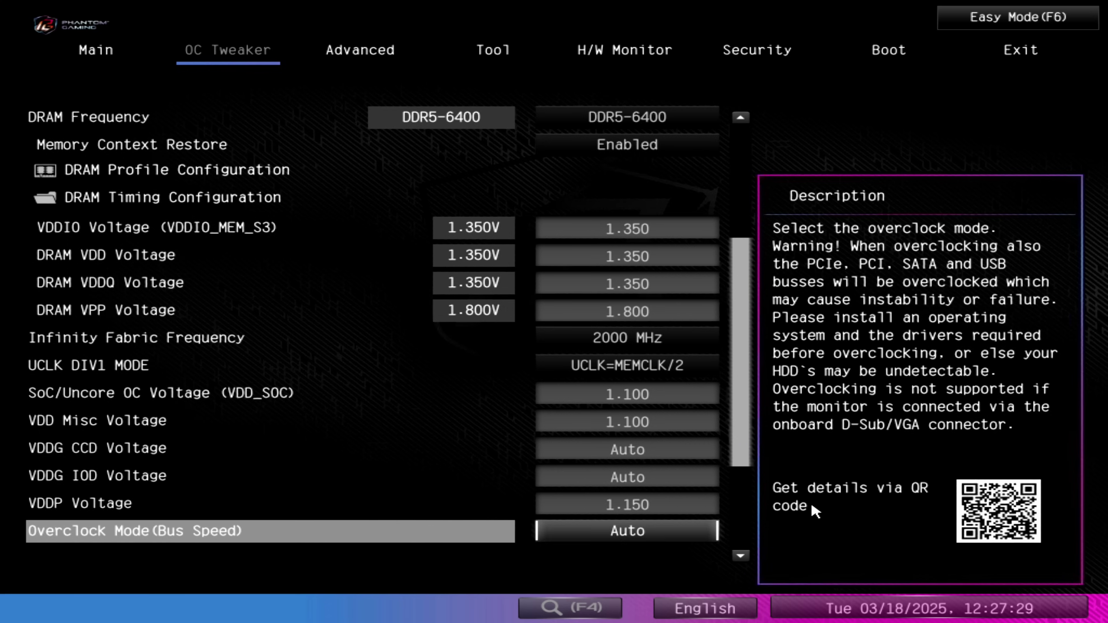
pyautogui.press('Up')
pyautogui.press('Up')
pyautogui.press('Up')
pyautogui.press('Up')
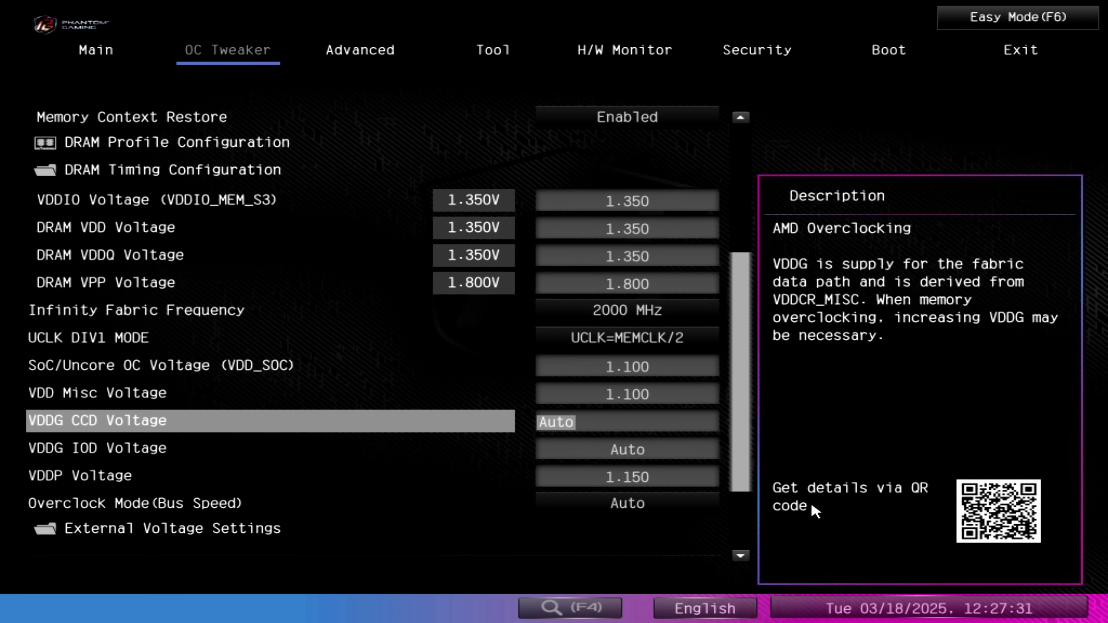
pyautogui.press('Down')
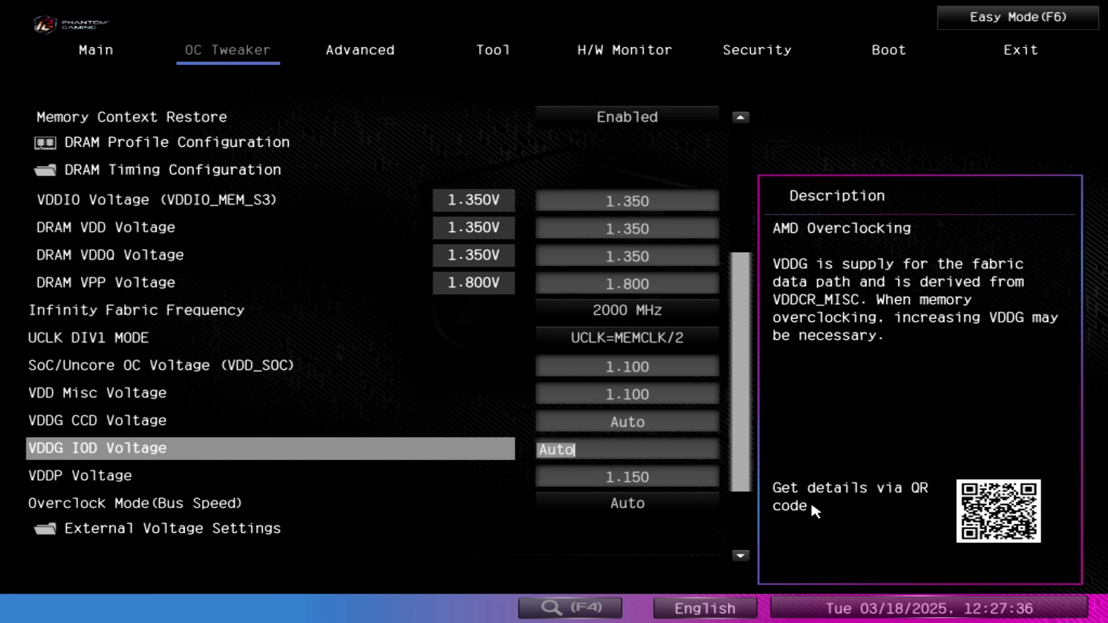
pyautogui.press('Down')
pyautogui.press('Up')
pyautogui.press('Up')
pyautogui.press('Up')
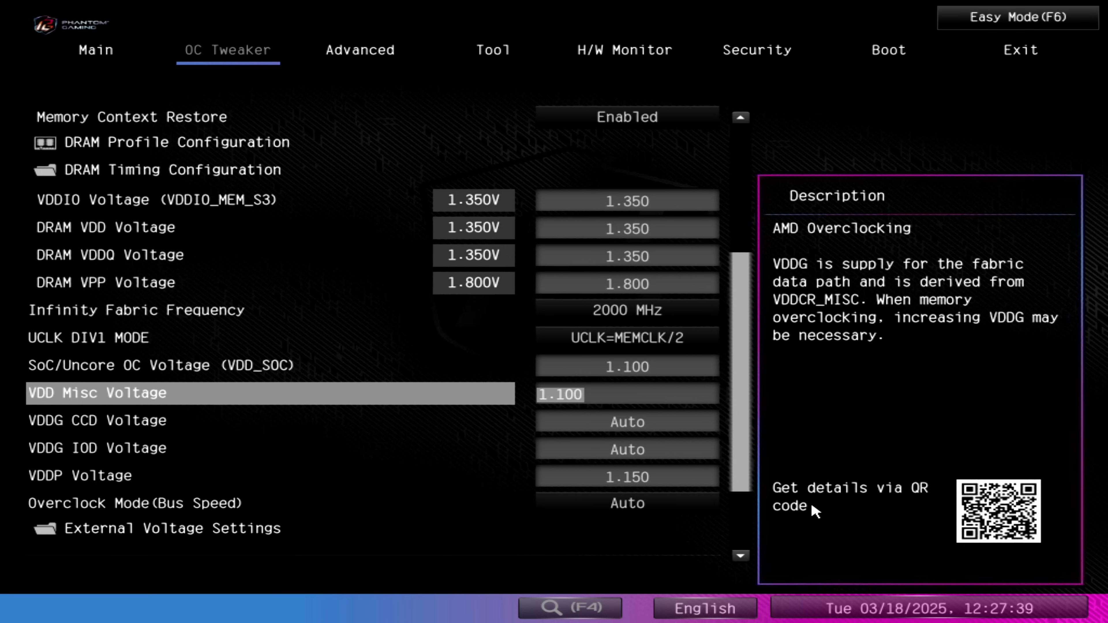
pyautogui.press('Down')
pyautogui.press('Down')
pyautogui.press('Down')
pyautogui.press('Down')
pyautogui.press('Down')
pyautogui.press('Down')
pyautogui.press('Down')
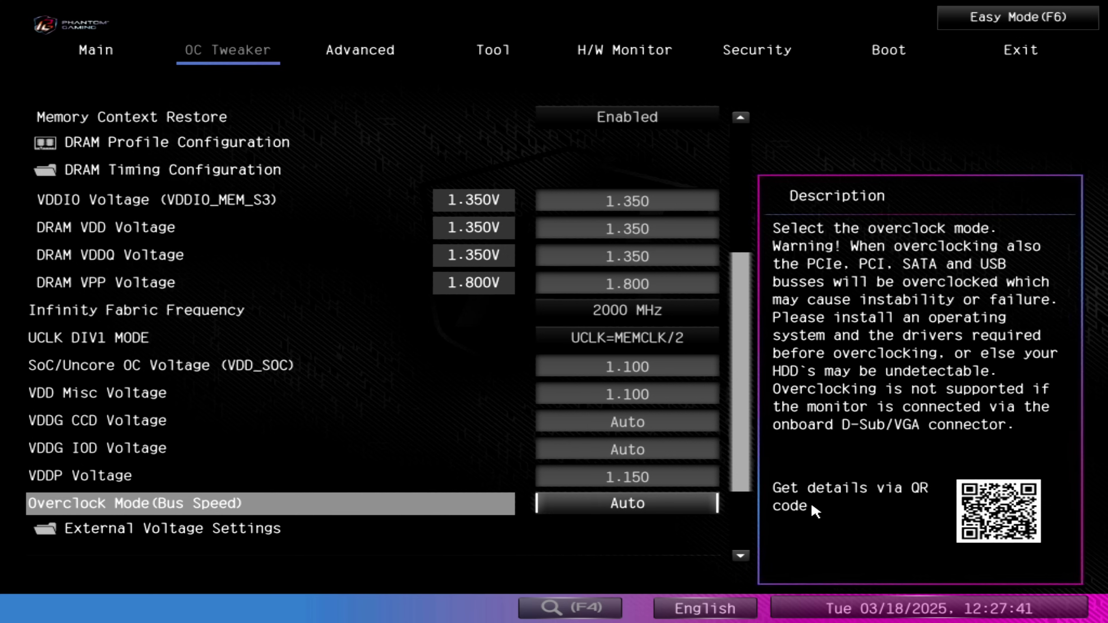
pyautogui.press('Up')
pyautogui.press('Up')
pyautogui.press('Up')
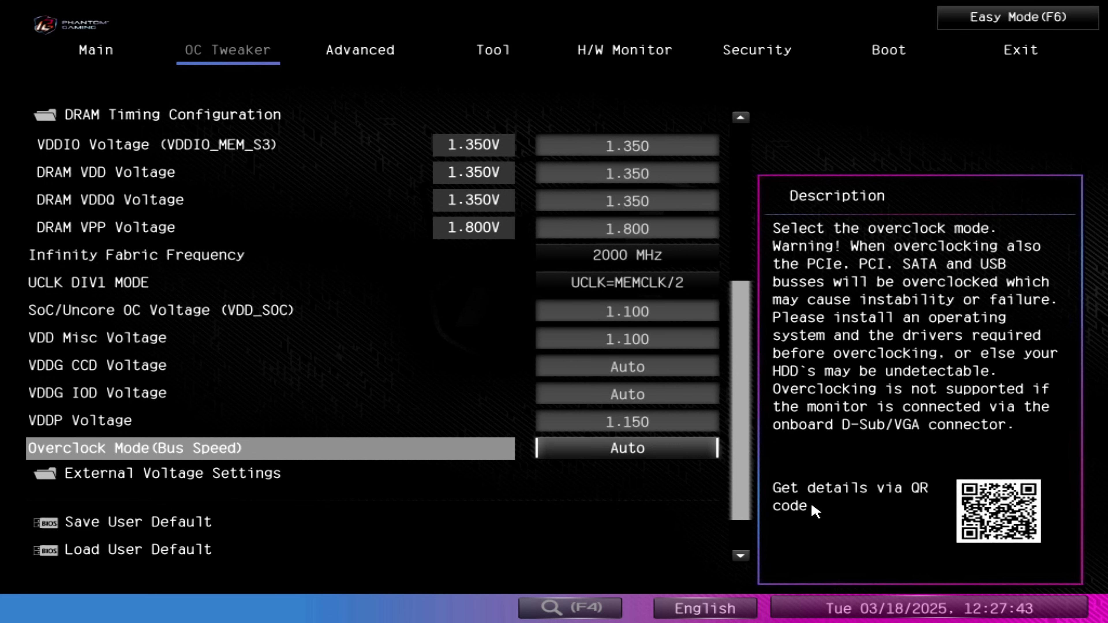
pyautogui.press('Down')
pyautogui.press('Down')
pyautogui.press('Down')
pyautogui.press('Up')
pyautogui.press('Right')
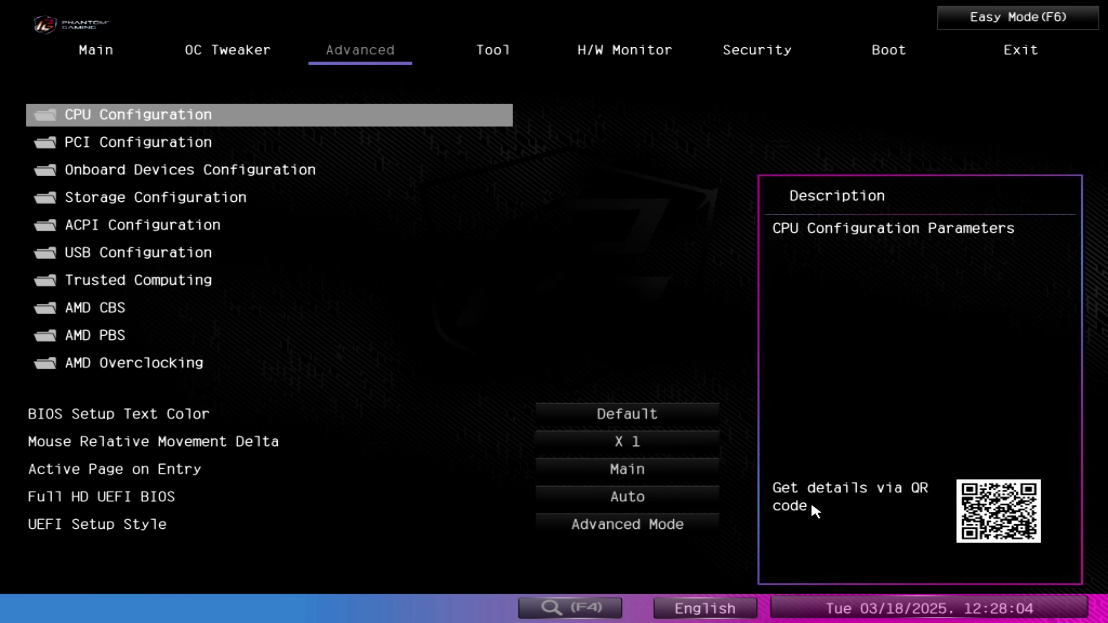
# - Open CPU Configuration and view the SMT Mode choices, leaving SMT Mode on Auto
pyautogui.press('Down')
pyautogui.press('Down')
pyautogui.press('Down')
pyautogui.press('Down')
pyautogui.press('Down')
pyautogui.press('Down')
pyautogui.press('Down')
pyautogui.press('Down')
pyautogui.press('Down')
pyautogui.press('Up')
pyautogui.press('Up')
pyautogui.press('Up')
pyautogui.press('Up')
pyautogui.press('Up')
pyautogui.press('Up')
pyautogui.press('Up')
pyautogui.press('Up')
pyautogui.press('Up')
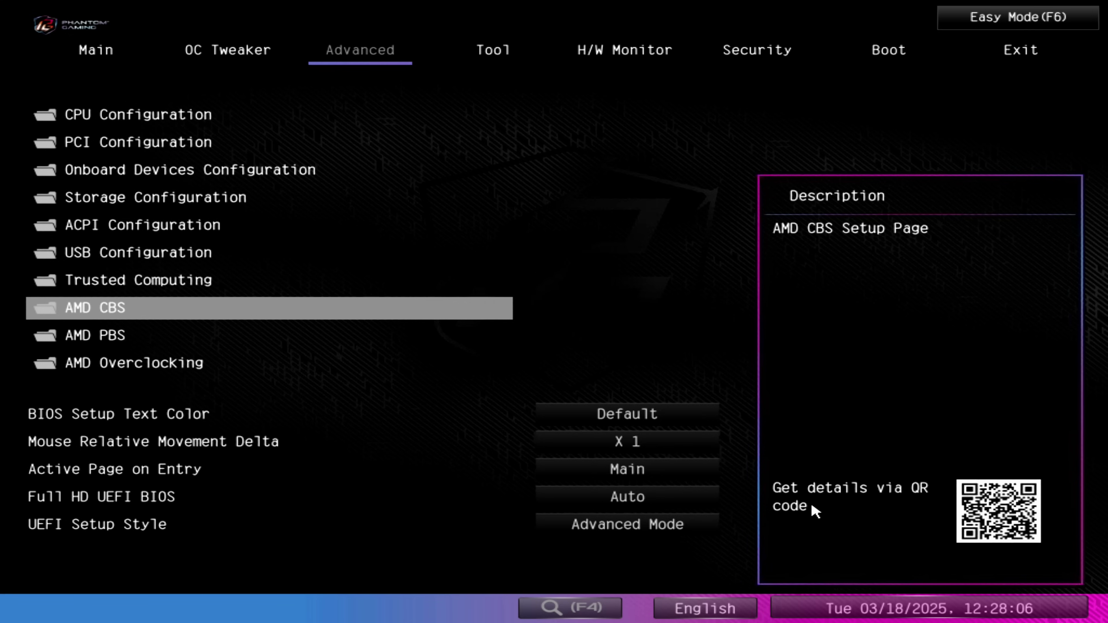
pyautogui.press('Return')
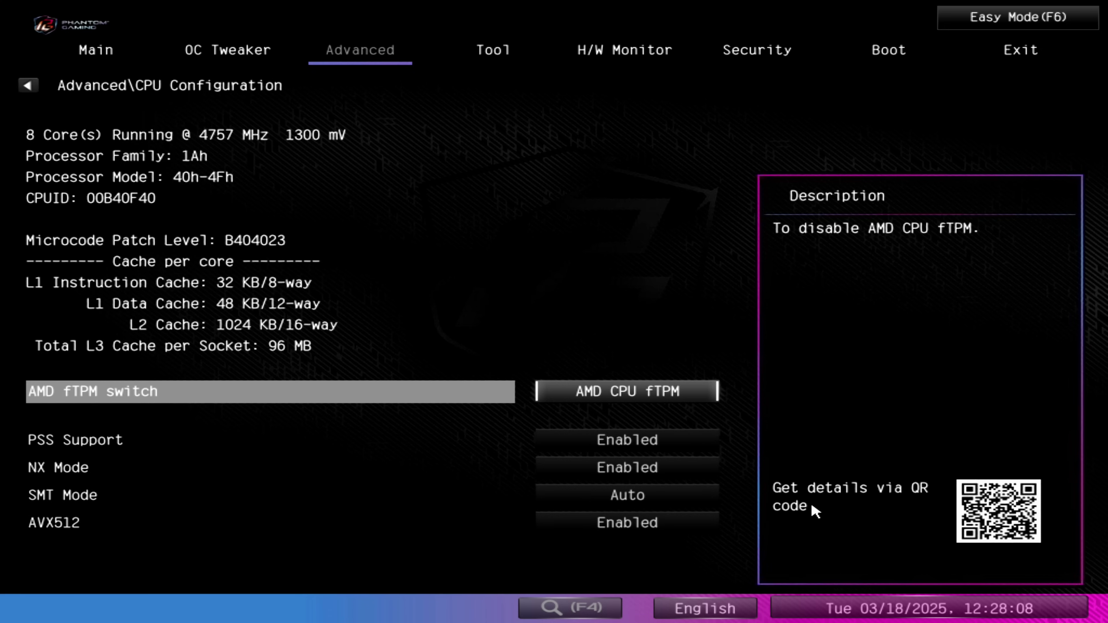
pyautogui.press('Down')
pyautogui.press('Down')
pyautogui.press('Down')
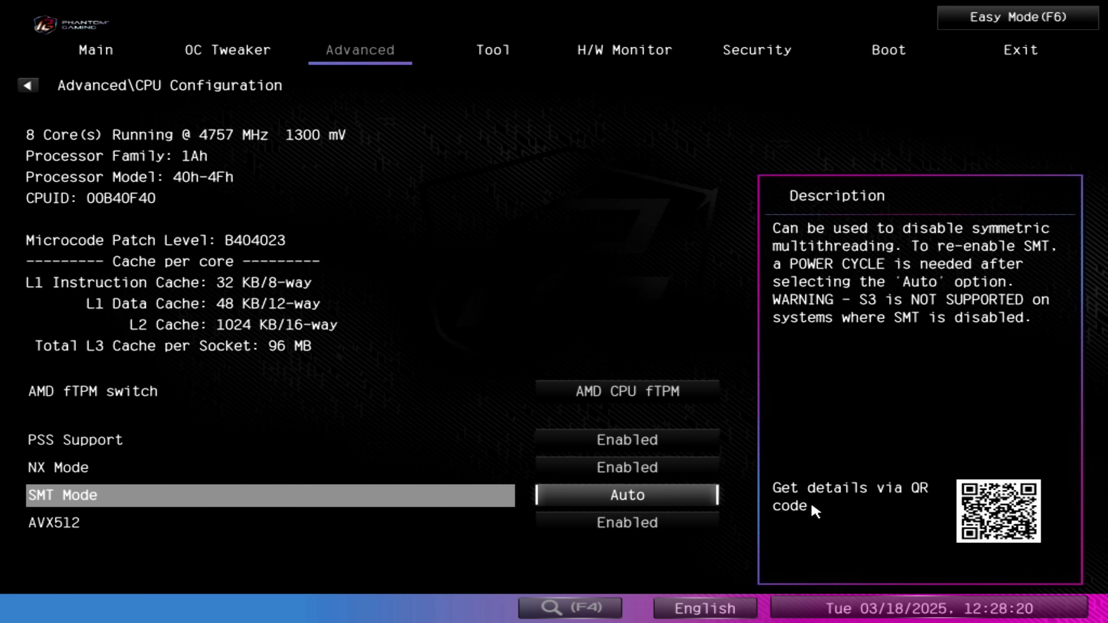
pyautogui.press('Return')
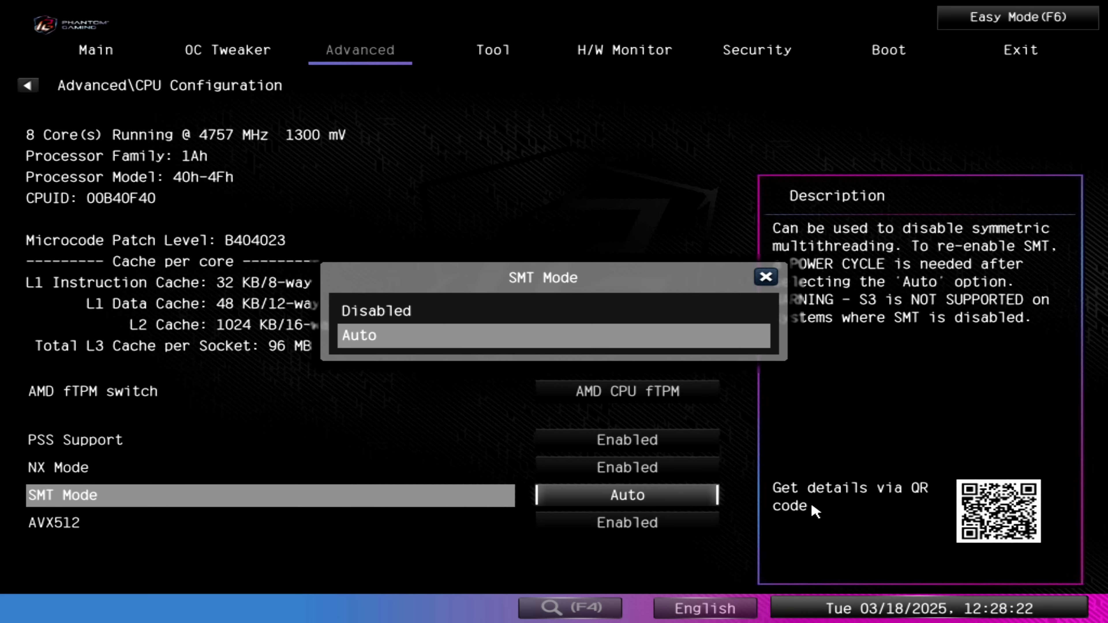
pyautogui.press('Escape')
pyautogui.press('Up')
pyautogui.press('Up')
# - Check that Above 4G Decoding and Re-Size BAR Support are both Enabled under PCI Configuration
pyautogui.press('Escape')
pyautogui.press('Down')
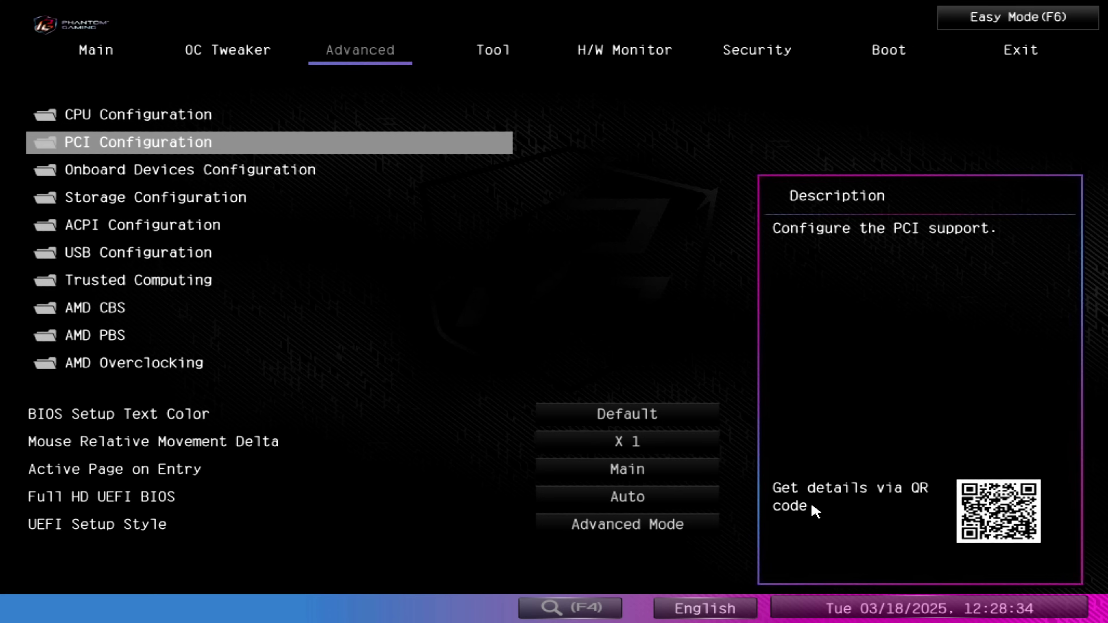
pyautogui.press('Return')
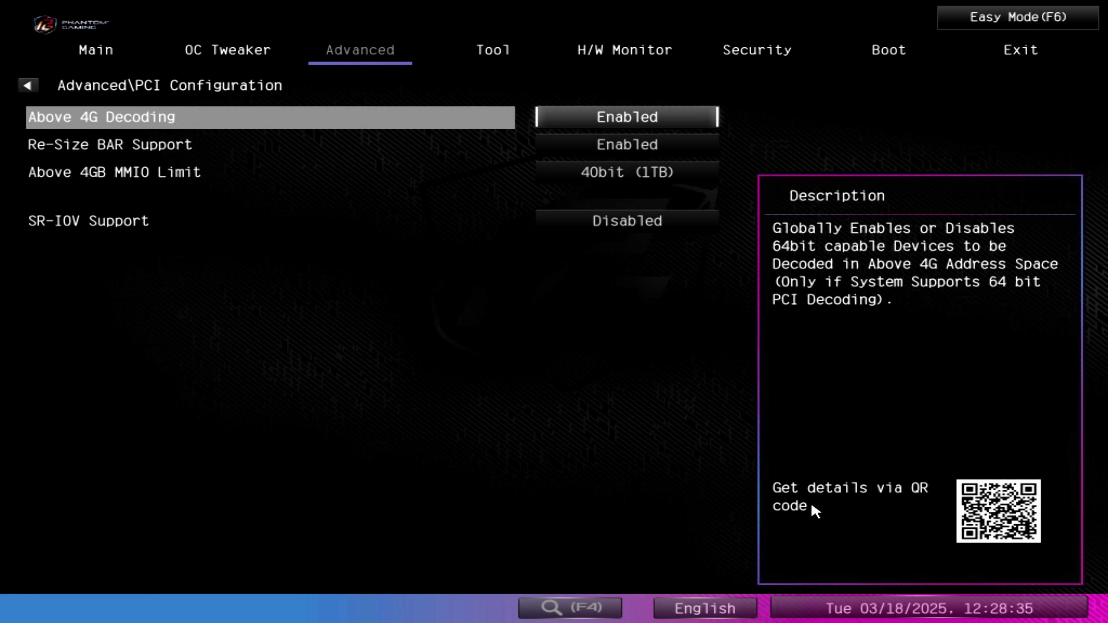
pyautogui.press('Down')
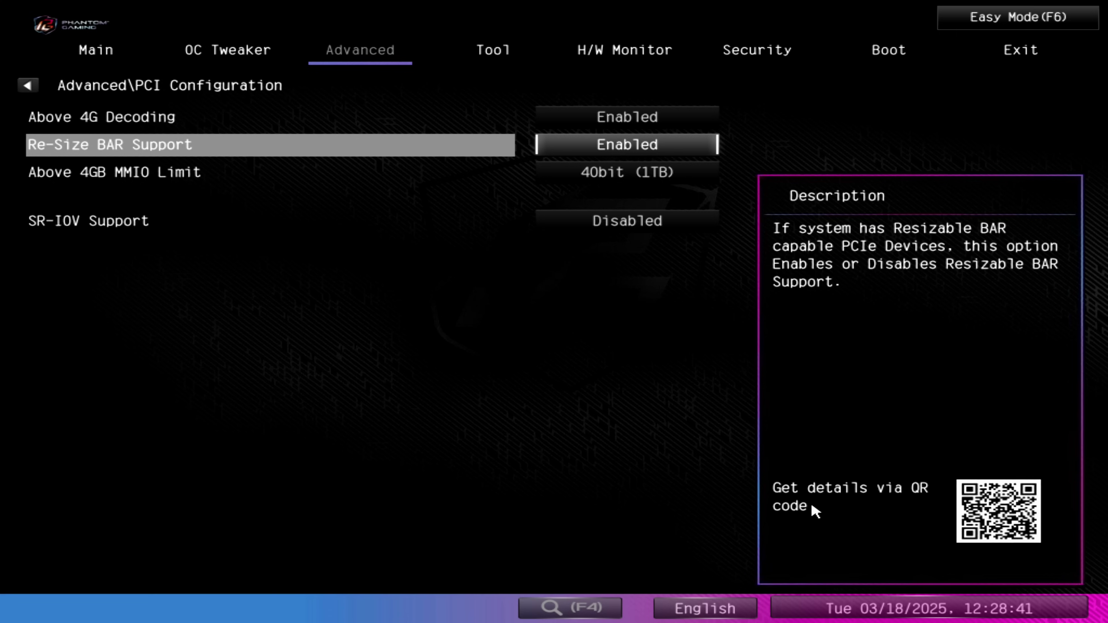
pyautogui.press('Up')
pyautogui.press('Down')
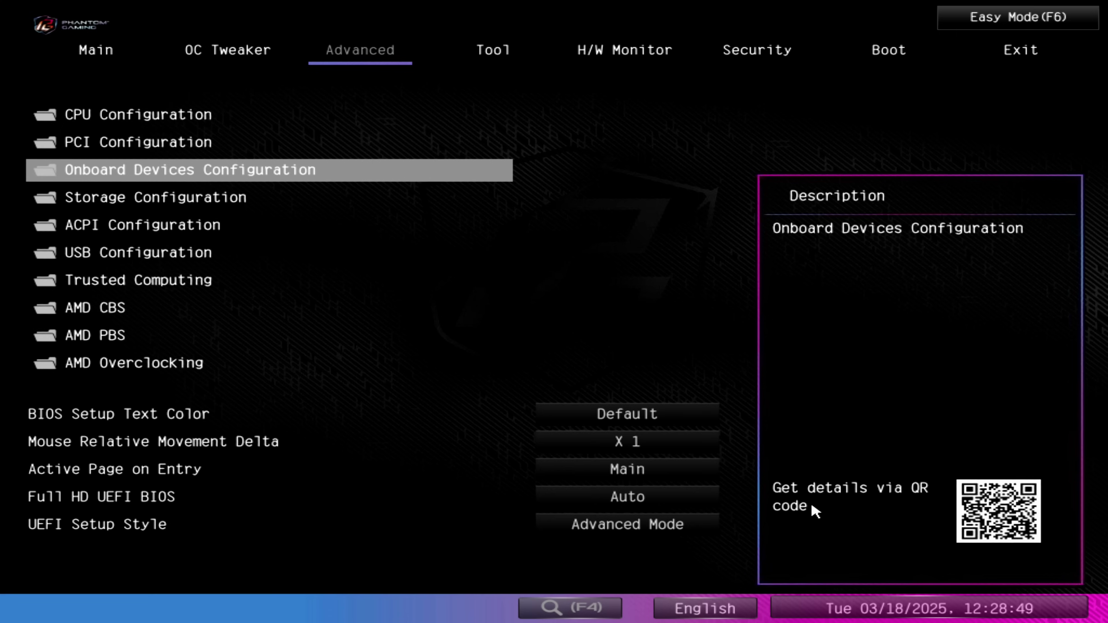
pyautogui.press('Return')
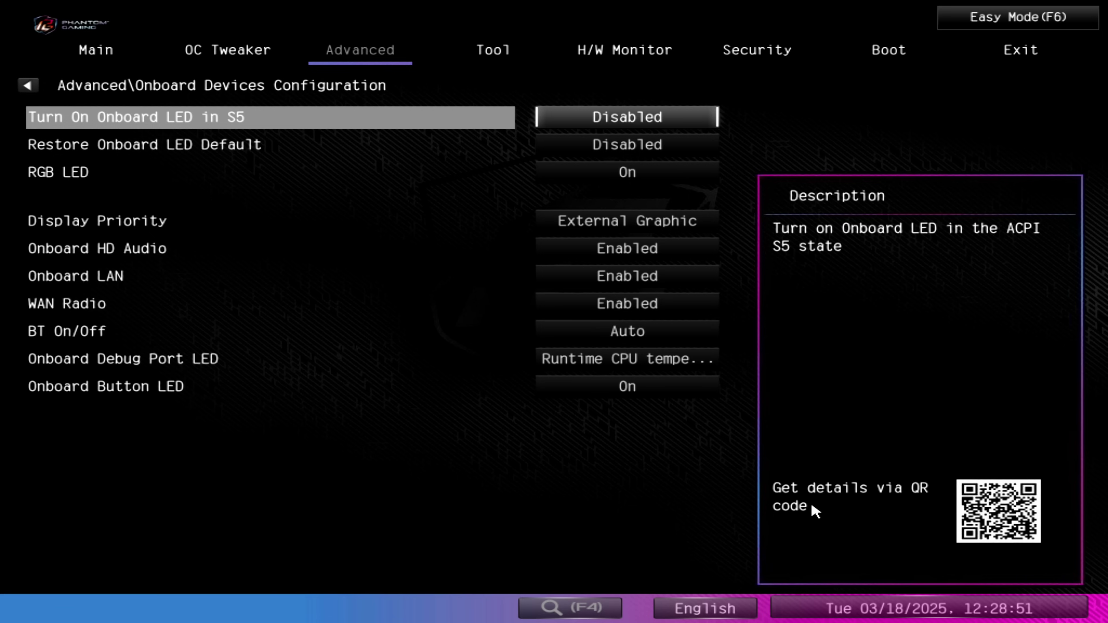
# - Browse the Onboard Devices settings: RGB LED, BT On/Off, WAN Radio, Onboard LAN and HD Audio
pyautogui.press('Down')
pyautogui.press('Down')
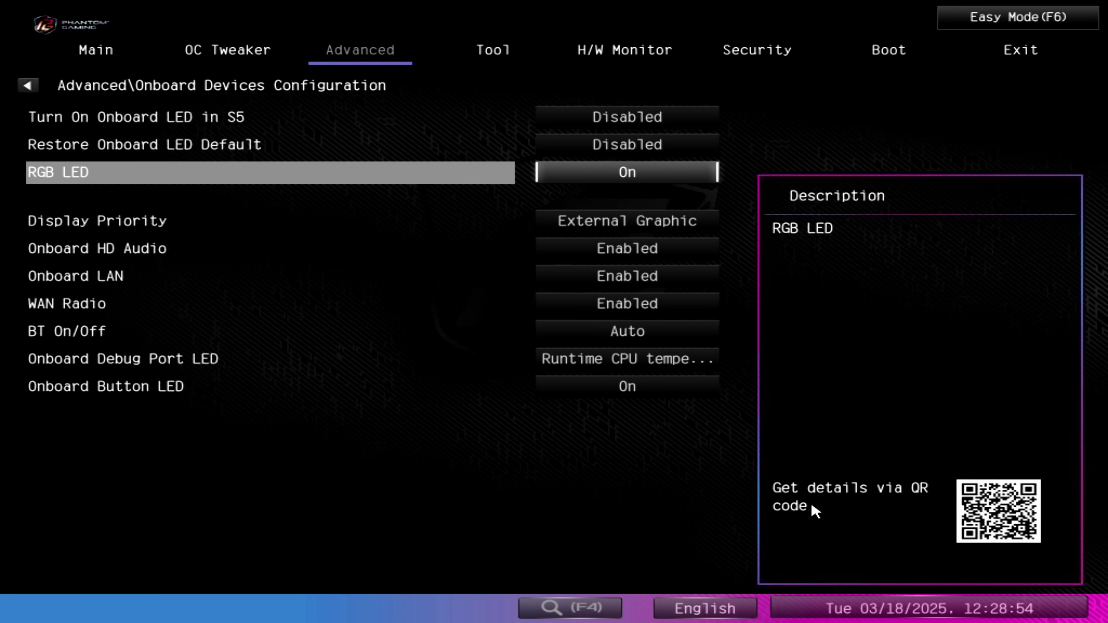
pyautogui.press('Up')
pyautogui.press('Down')
pyautogui.press('Down')
pyautogui.press('Down')
pyautogui.press('Down')
pyautogui.press('Down')
pyautogui.press('Down')
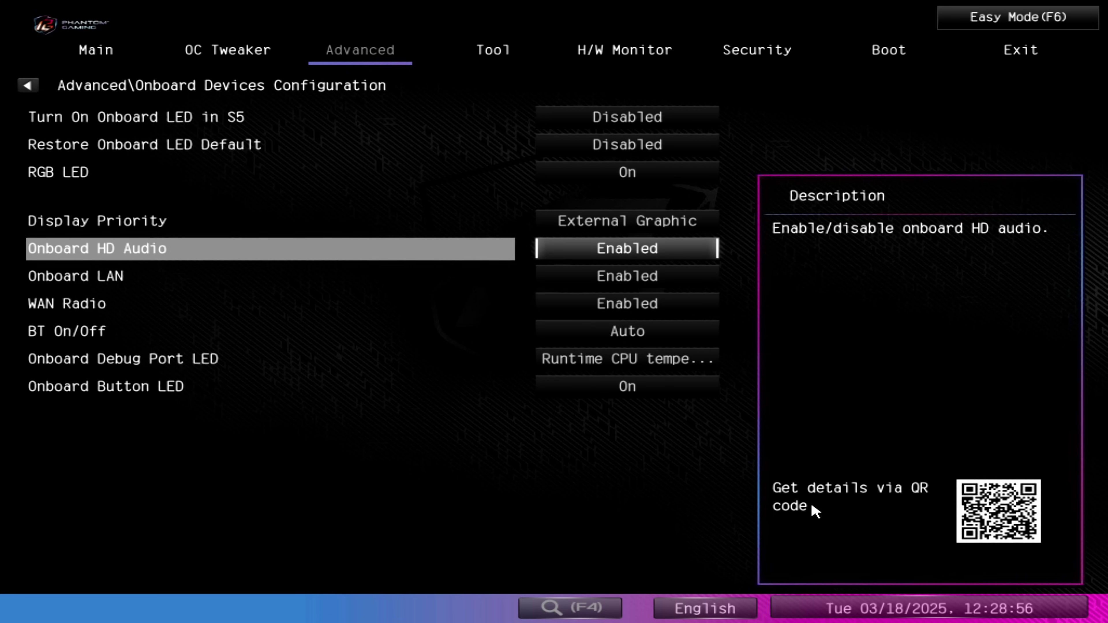
pyautogui.press('Up')
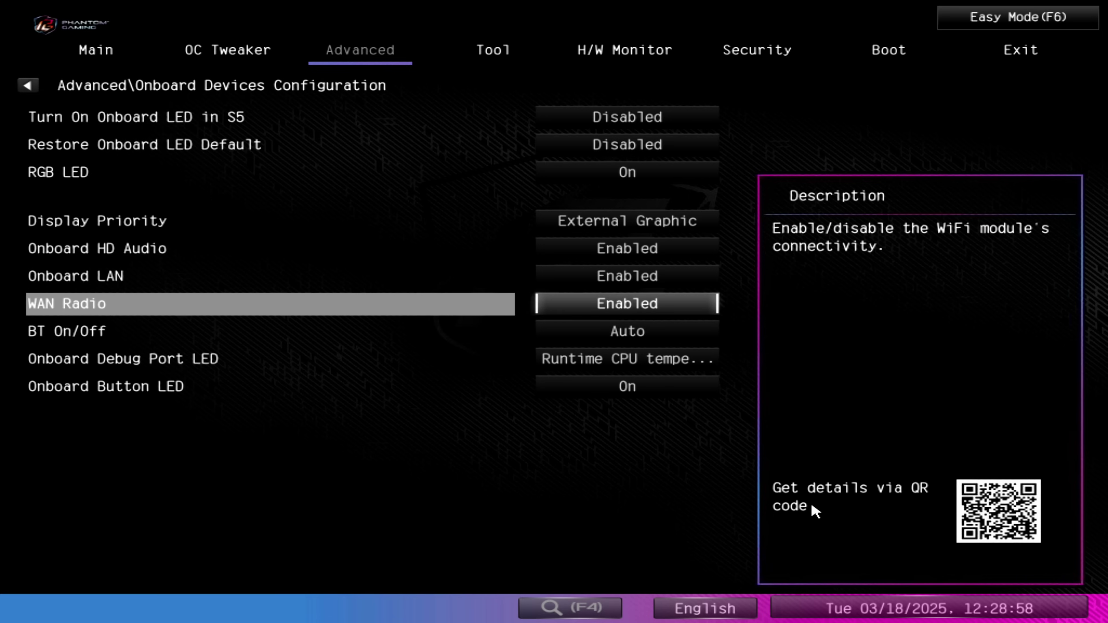
pyautogui.press('Up')
pyautogui.press('Up')
pyautogui.press('Up')
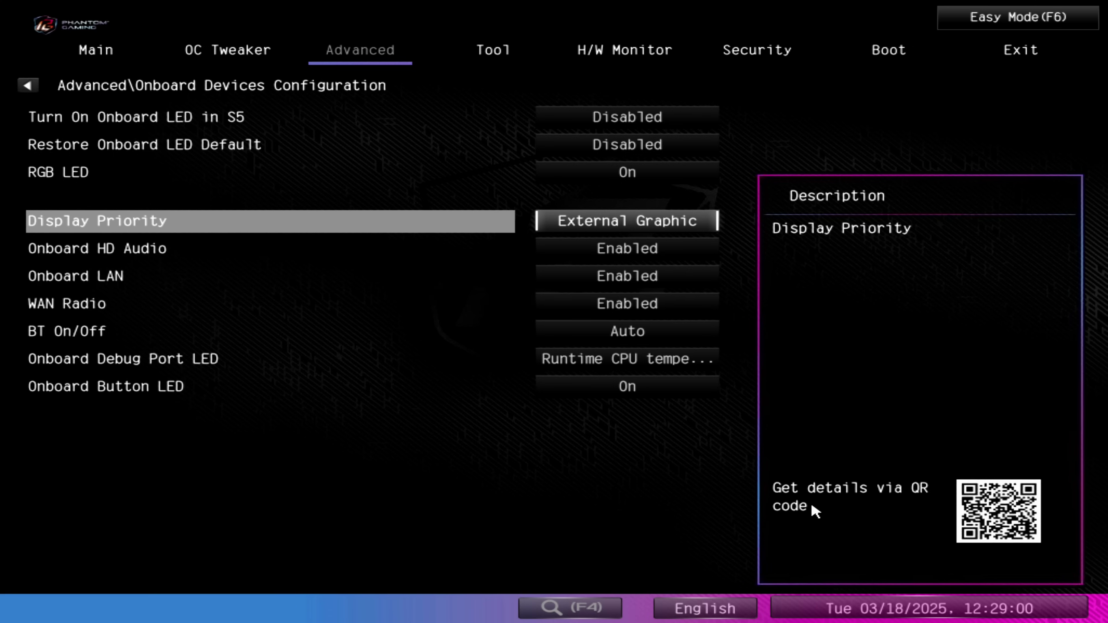
pyautogui.press('Down')
pyautogui.press('Down')
pyautogui.press('Up')
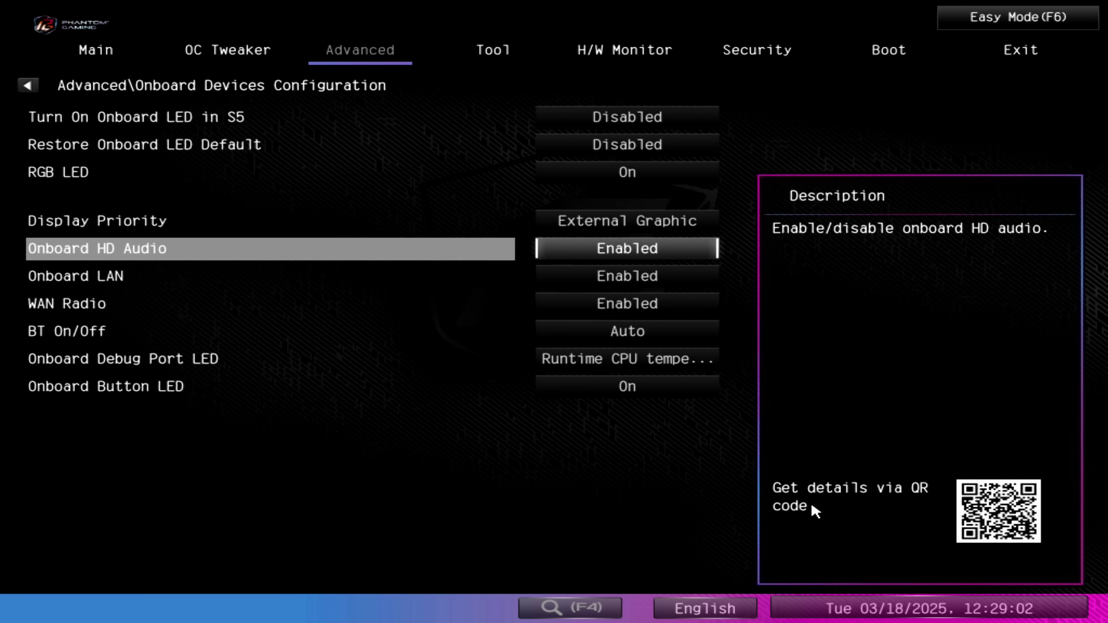
pyautogui.press('Up')
# - Keep Display Priority at External Graphic instead of Internal Graphic
pyautogui.press('Return')
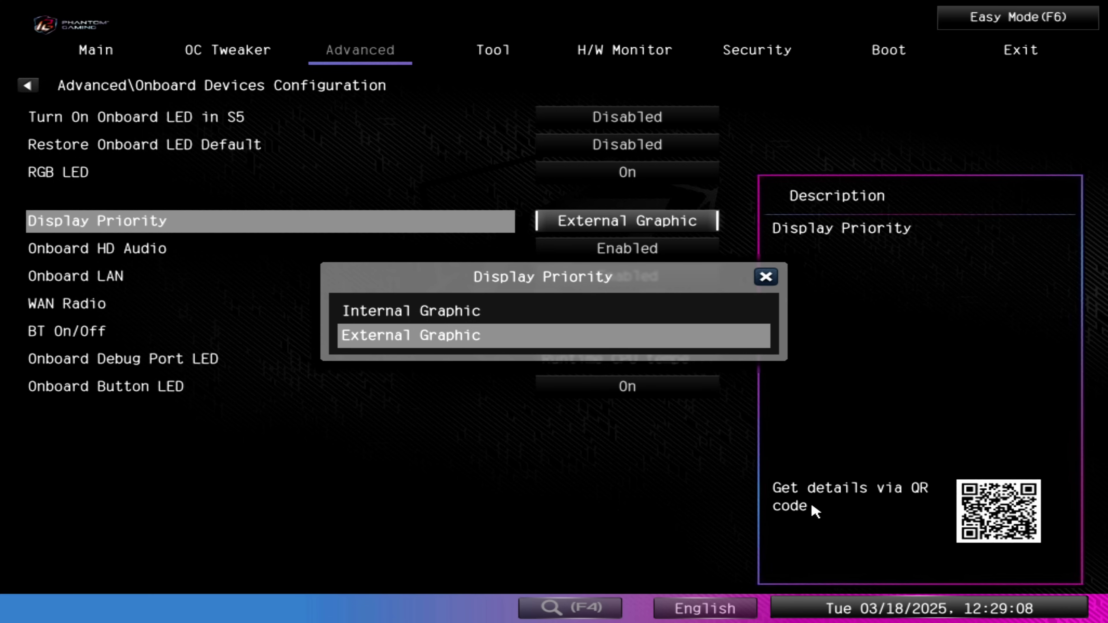
pyautogui.press('Up')
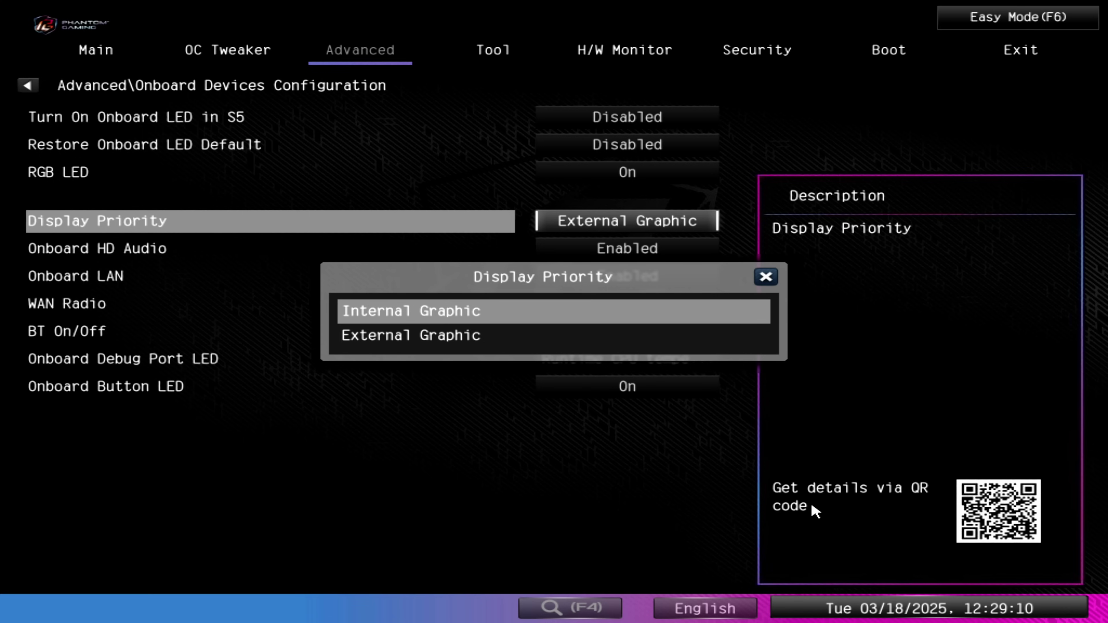
pyautogui.press('Down')
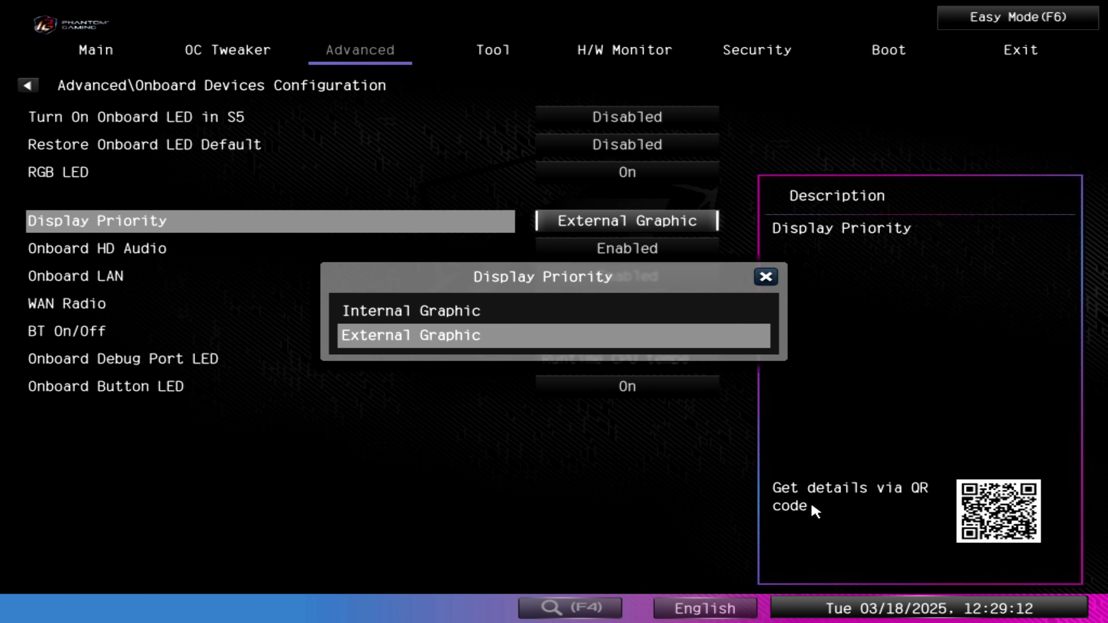
pyautogui.press('Return')
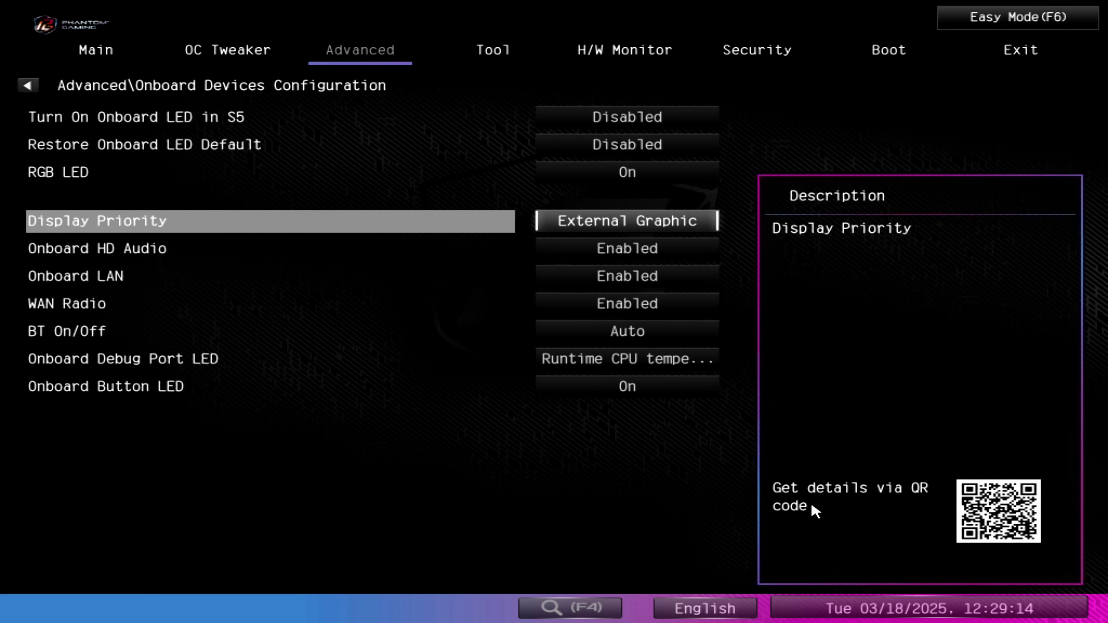
# - Open Storage Configuration and confirm SATA Mode stays at AHCI
pyautogui.press('Escape')
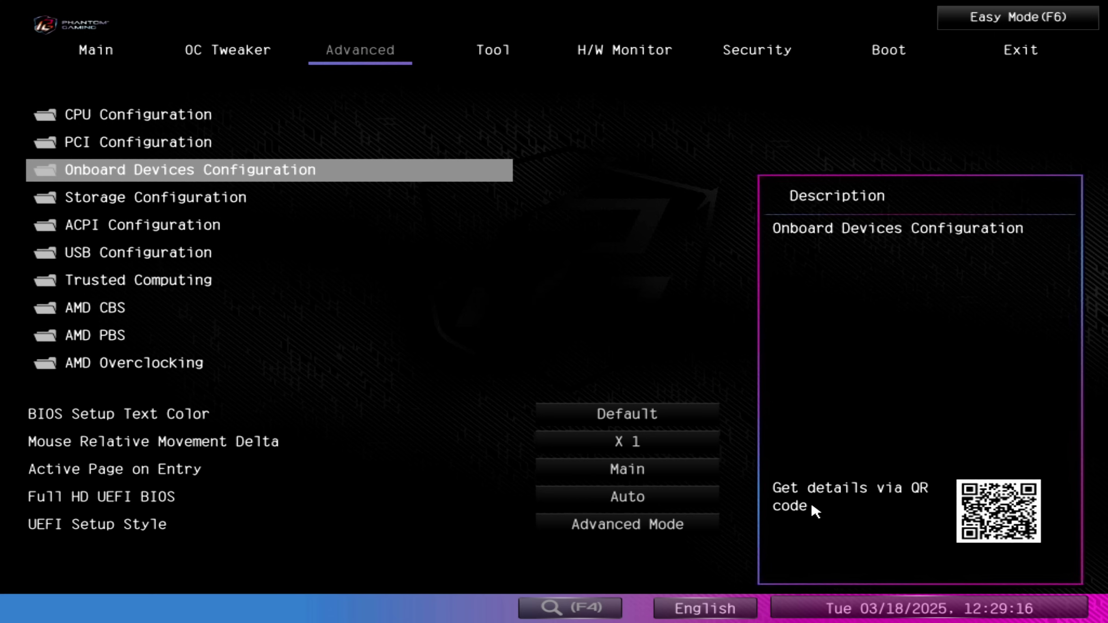
pyautogui.press('Down')
pyautogui.press('Return')
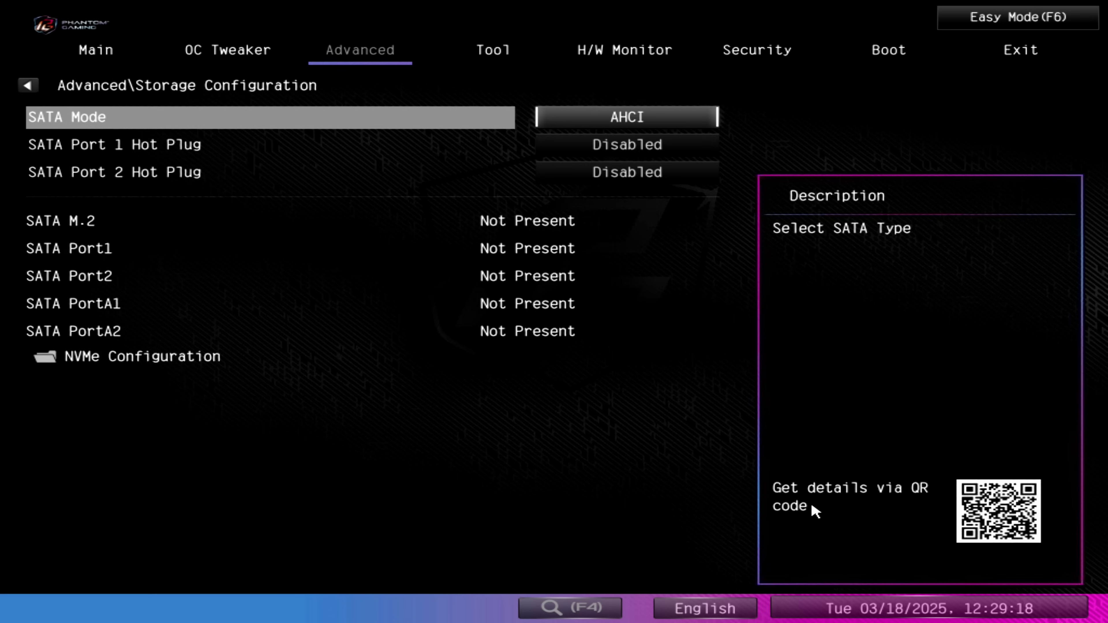
pyautogui.press('Return')
pyautogui.press('Escape')
# - Review the SATA port hot-plug settings and open NVMe Configuration
pyautogui.press('Down')
pyautogui.press('Down')
pyautogui.press('Down')
pyautogui.press('Up')
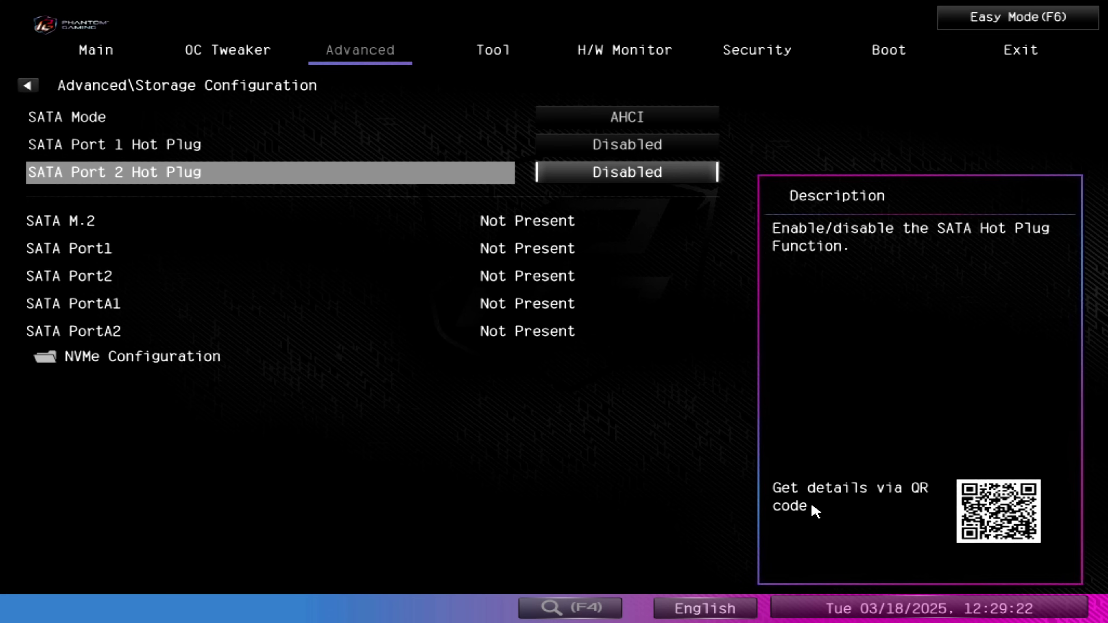
pyautogui.press('Down')
pyautogui.press('Return')
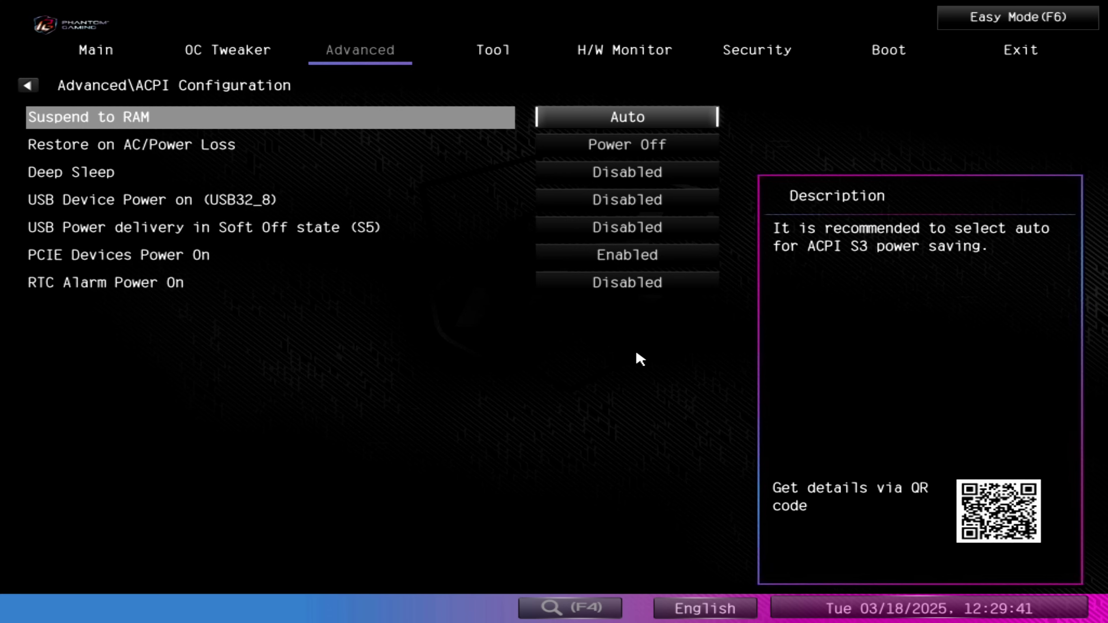
# - Review ACPI Configuration, leaving Suspend to RAM at Auto and the power-on options unchanged
pyautogui.press('Down')
pyautogui.press('Up')
pyautogui.press('Return')
pyautogui.press('Escape')
pyautogui.press('Down')
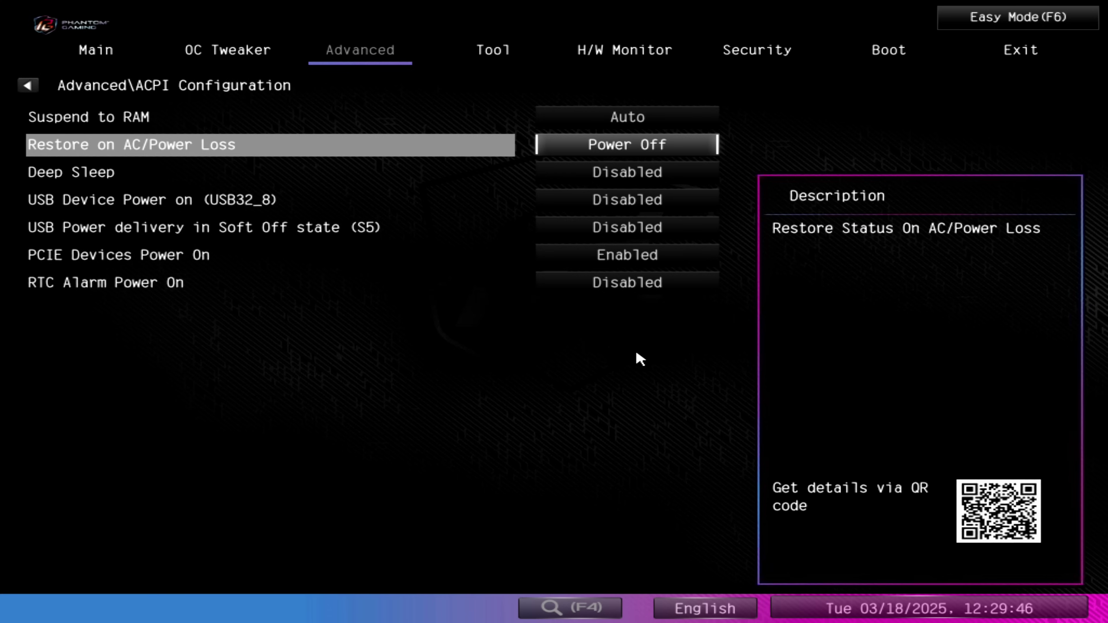
pyautogui.press('Up')
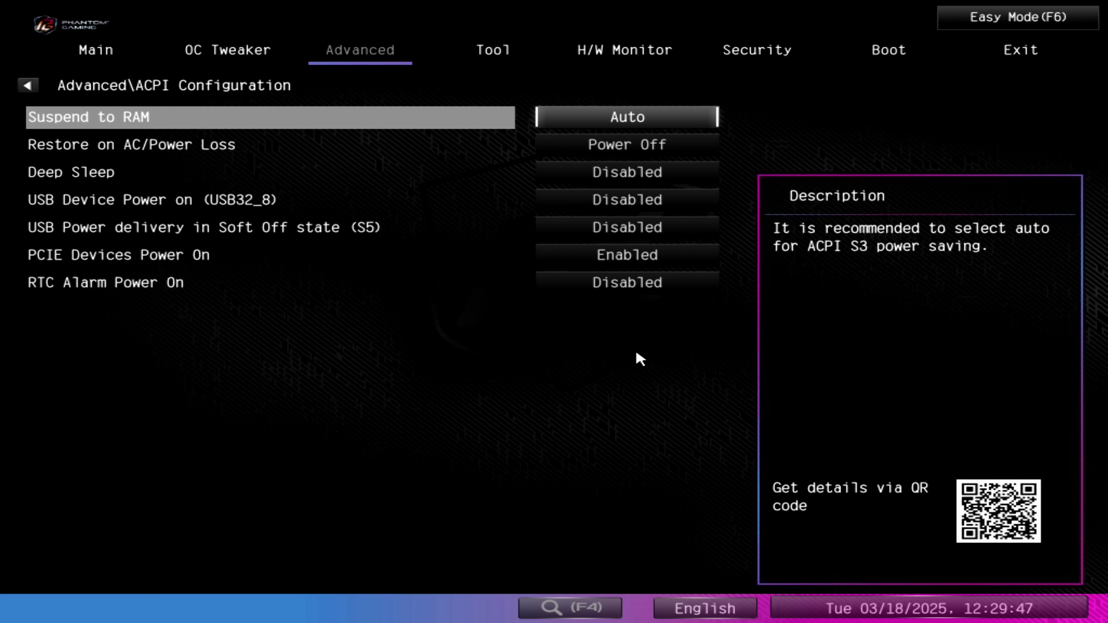
pyautogui.press('Return')
pyautogui.press('Escape')
pyautogui.press('Down')
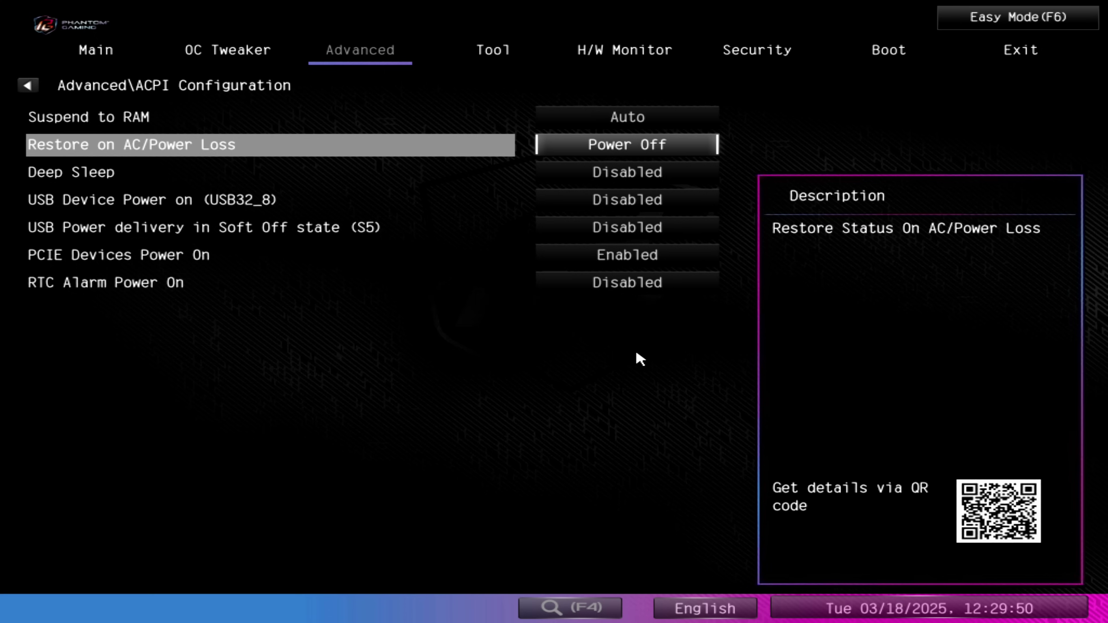
pyautogui.press('Down')
pyautogui.press('Down')
pyautogui.press('Down')
pyautogui.press('Down')
pyautogui.press('Down')
pyautogui.press('Up')
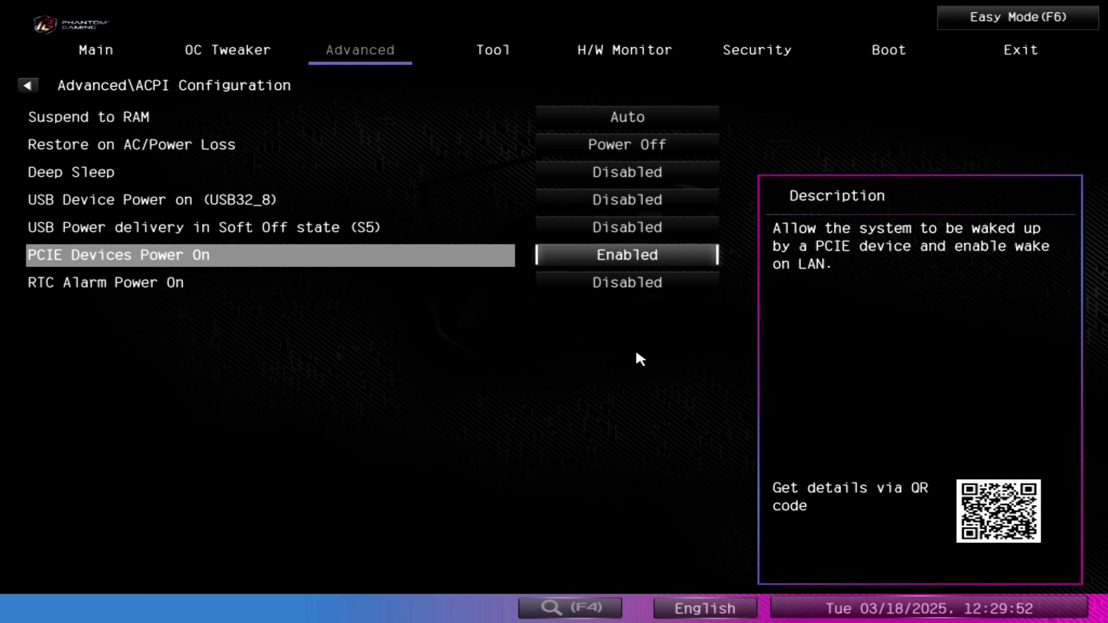
pyautogui.press('Up')
pyautogui.press('Up')
pyautogui.press('Up')
pyautogui.press('Up')
pyautogui.press('Down')
pyautogui.press('Down')
pyautogui.press('Down')
pyautogui.press('Down')
pyautogui.press('Down')
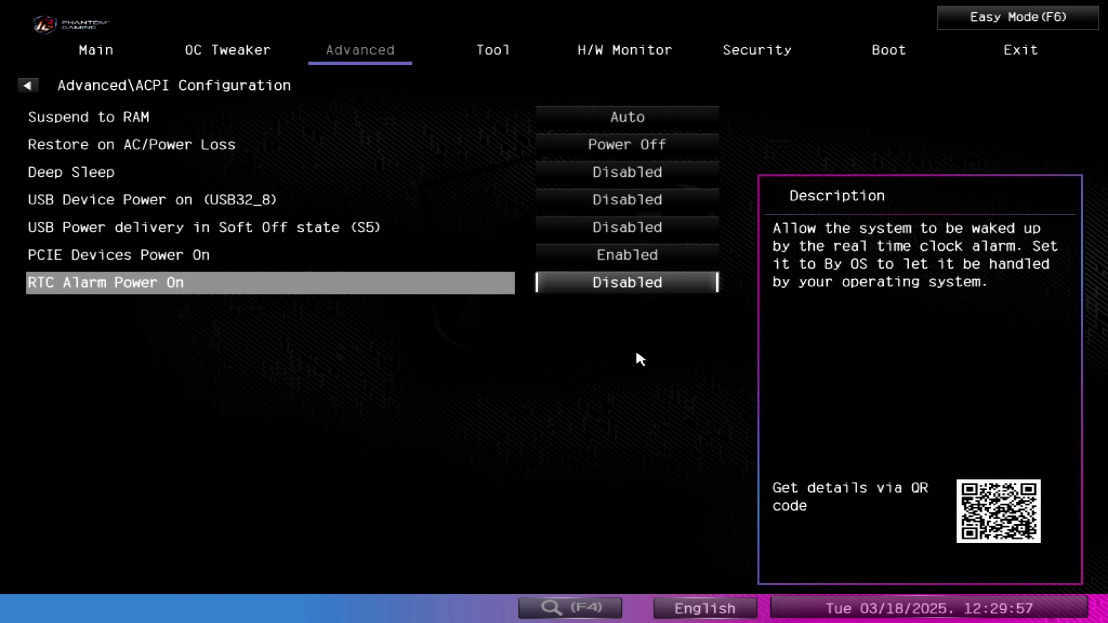
# - Review USB Configuration: XHCI Hand-off Enabled and USB Mass Storage Driver Support
pyautogui.press('Escape')
pyautogui.press('Down')
pyautogui.press('Return')
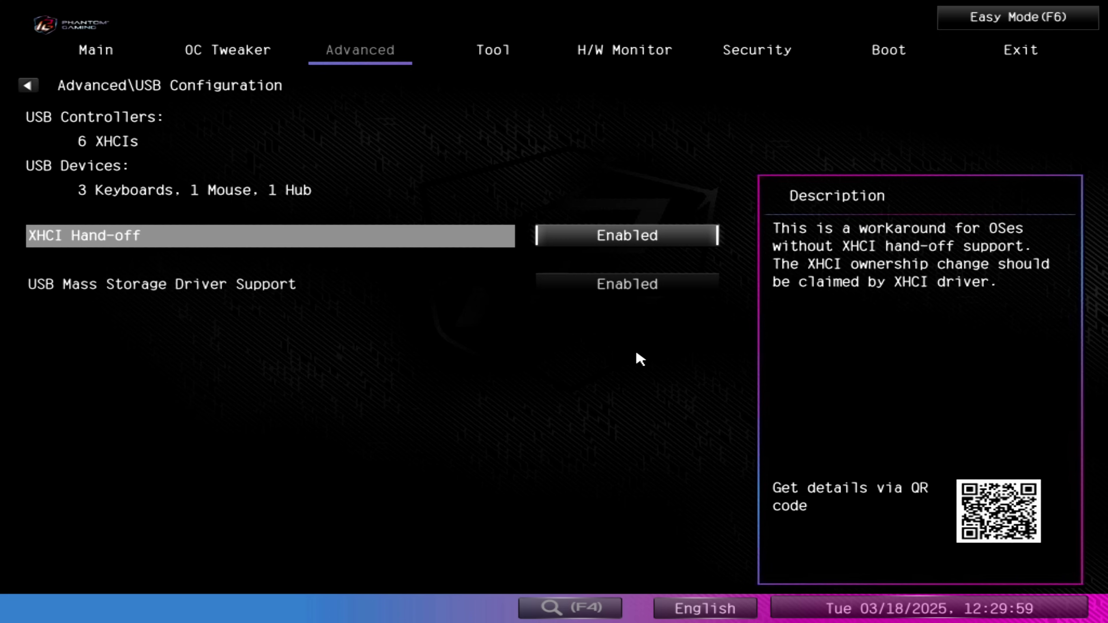
pyautogui.press('Down')
pyautogui.press('Up')
pyautogui.press('Down')
pyautogui.press('Up')
pyautogui.press('Down')
pyautogui.press('Up')
pyautogui.press('Down')
pyautogui.press('Up')
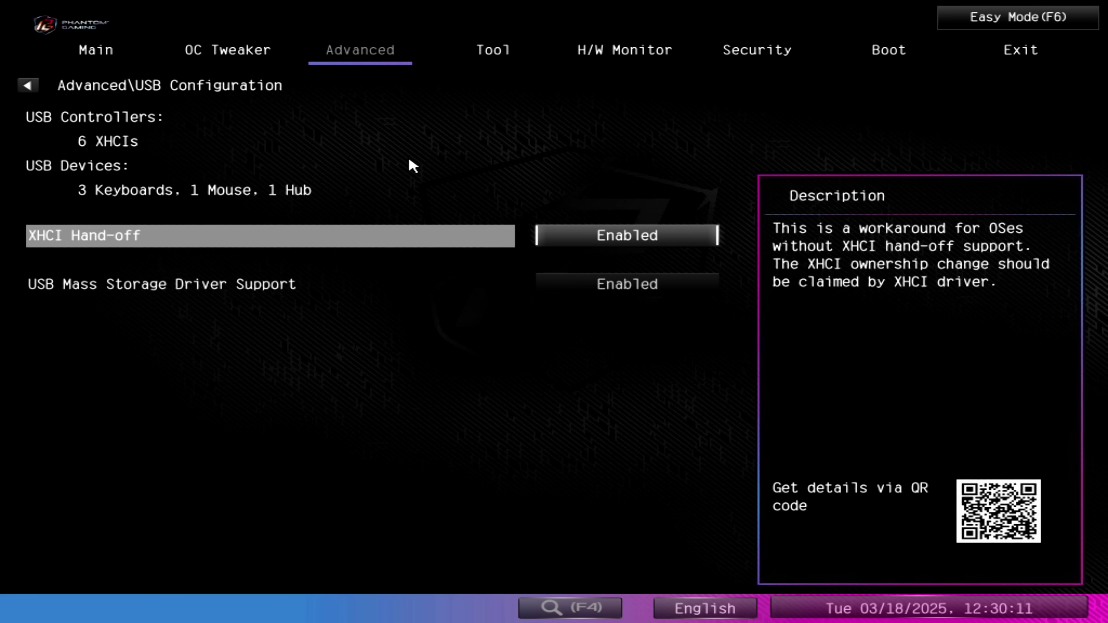
pyautogui.press('Escape')
pyautogui.press('Down')
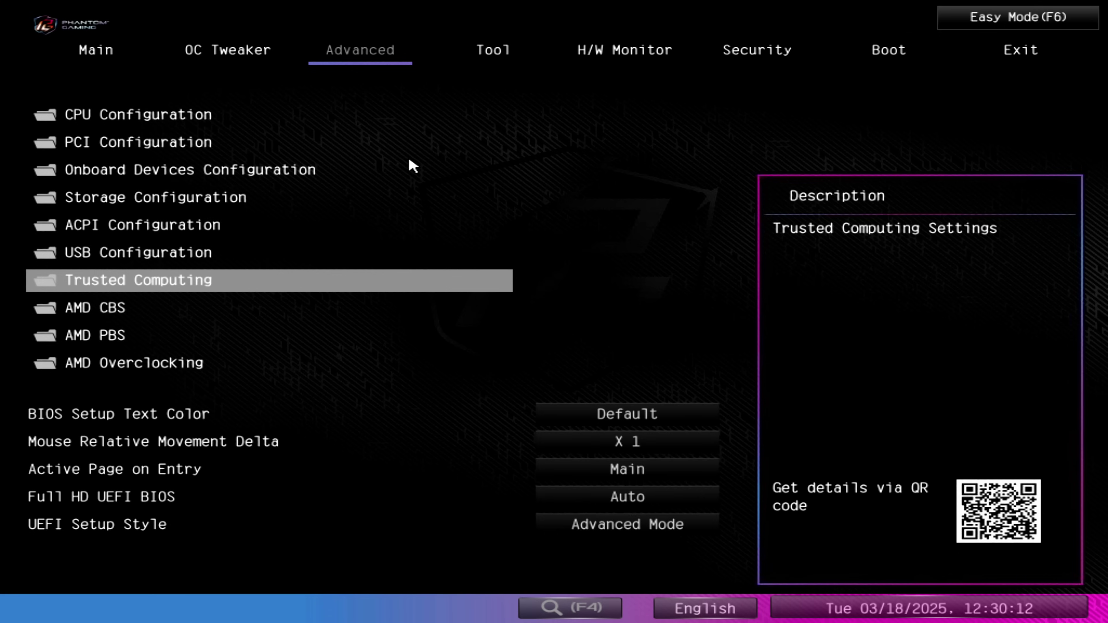
pyautogui.press('Return')
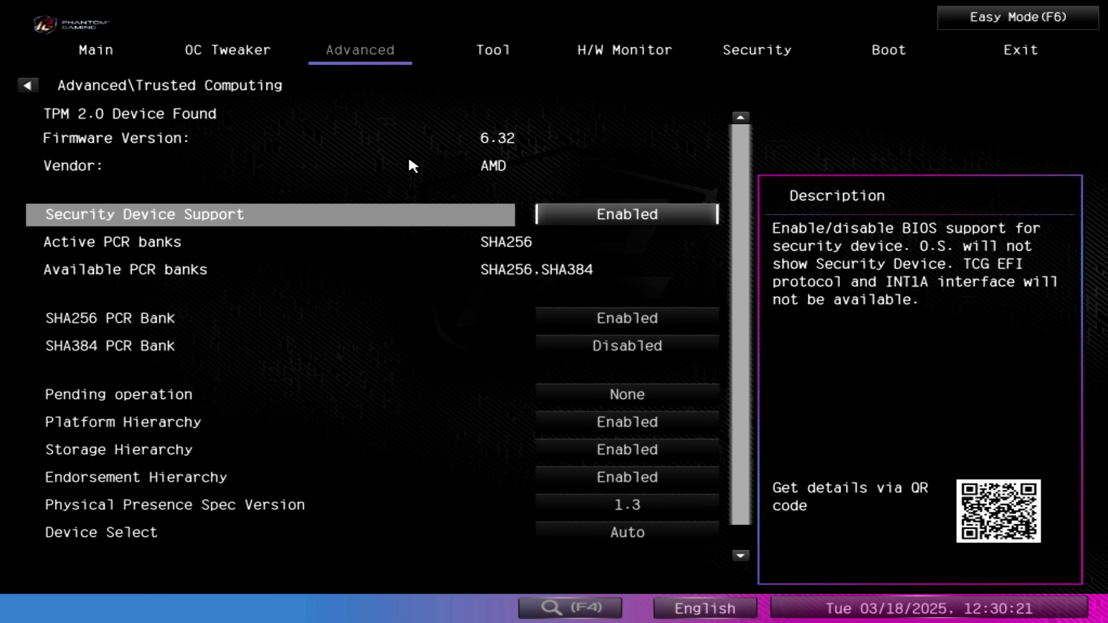
pyautogui.press('Escape')
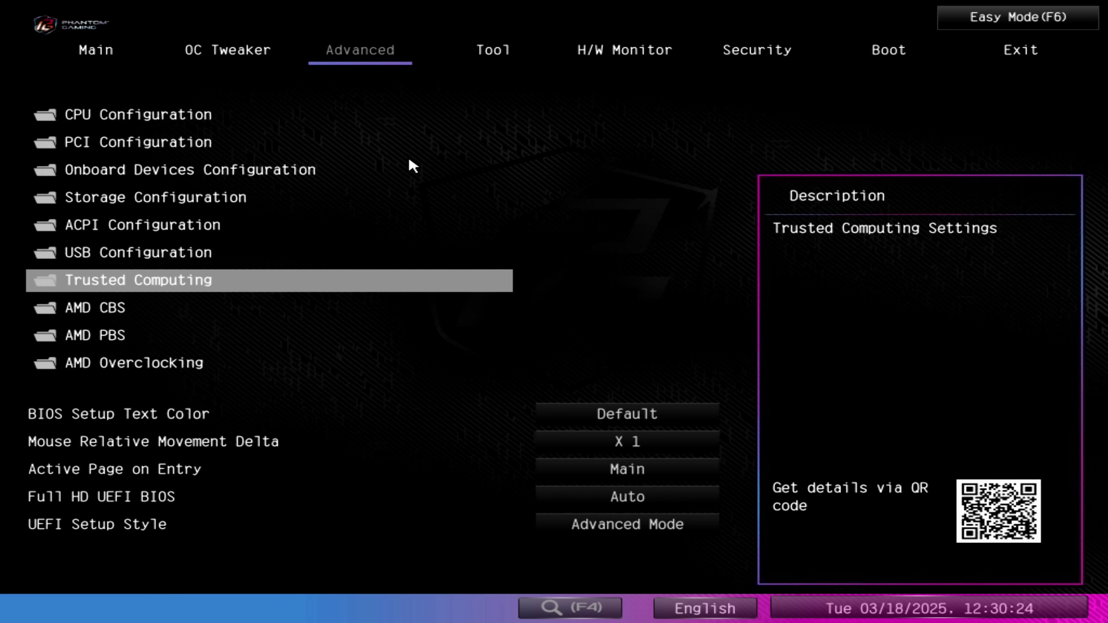
pyautogui.press('Down')
pyautogui.press('Down')
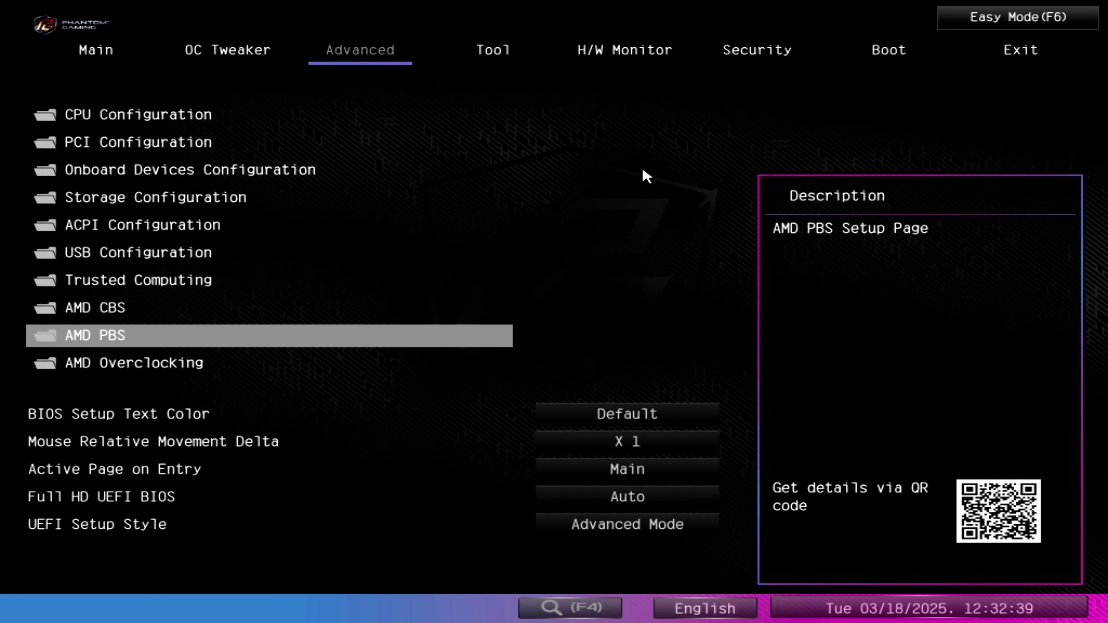
pyautogui.press('Down')
pyautogui.press('Up')
pyautogui.press('Up')
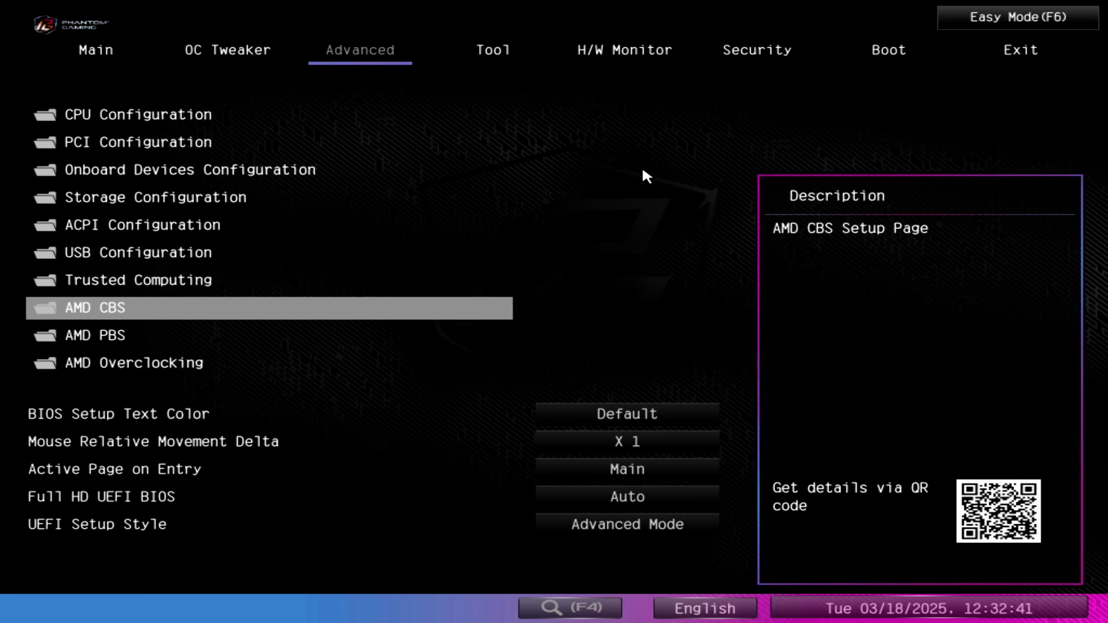
pyautogui.press('Down')
pyautogui.press('Down')
pyautogui.press('Up')
pyautogui.press('Up')
pyautogui.press('Down')
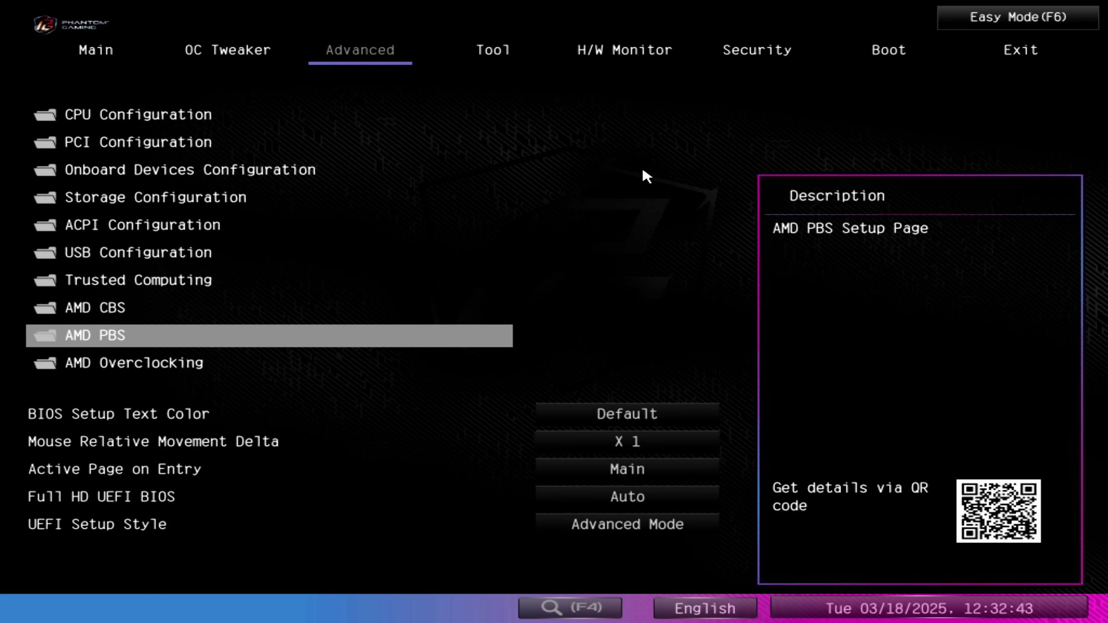
pyautogui.press('Down')
pyautogui.press('Up')
pyautogui.press('Up')
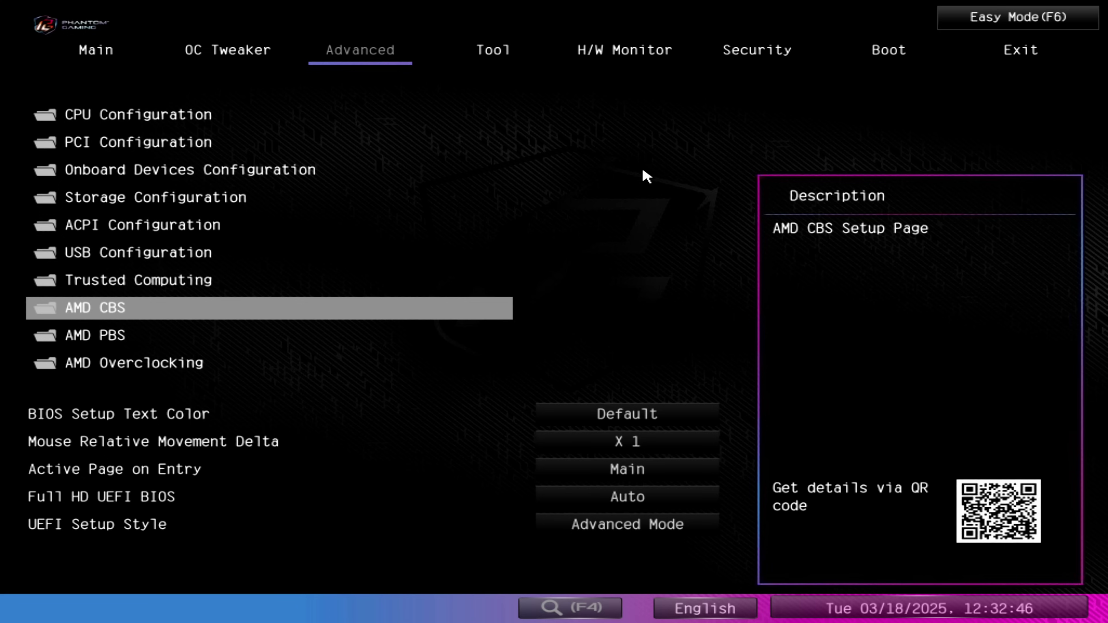
pyautogui.press('Down')
pyautogui.press('Down')
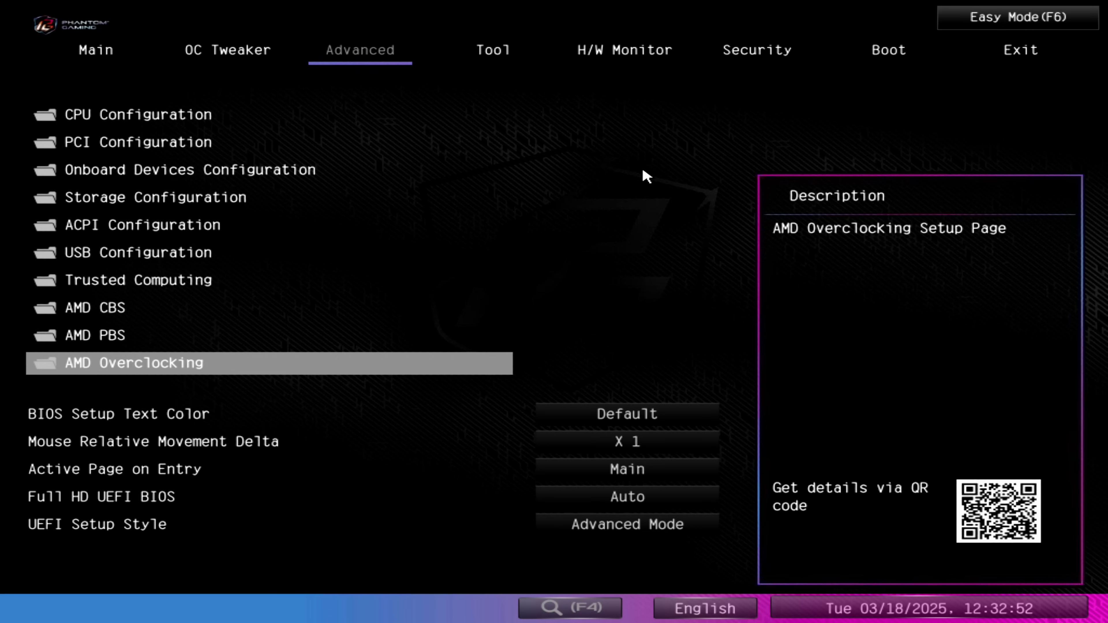
pyautogui.press('Up')
pyautogui.press('Up')
pyautogui.press('Down')
pyautogui.press('Down')
pyautogui.press('Up')
pyautogui.press('Up')
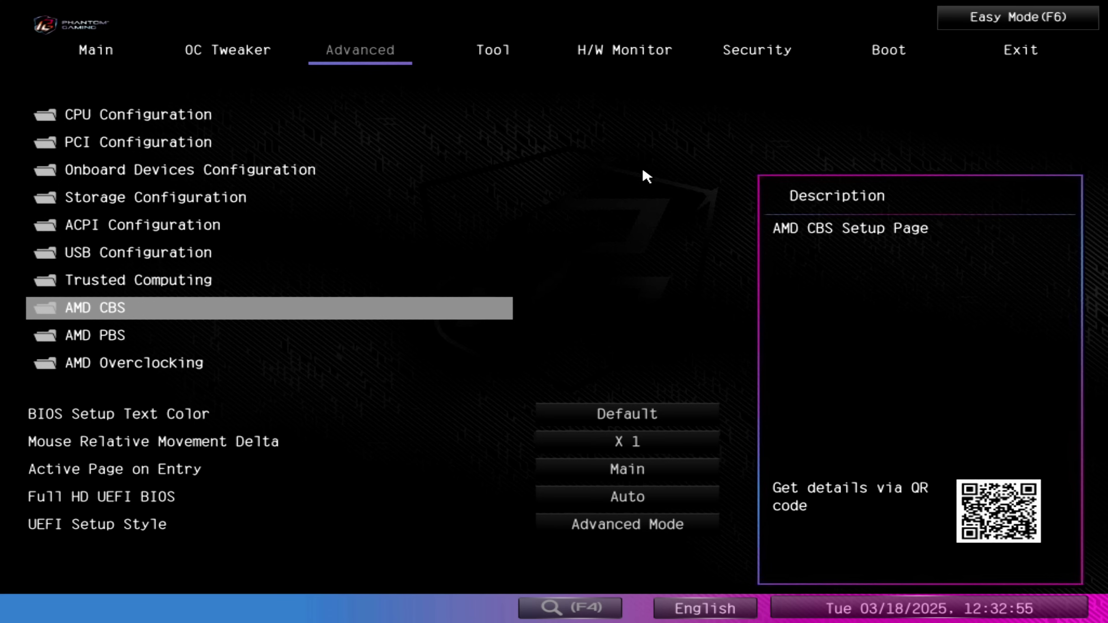
pyautogui.press('Down')
pyautogui.press('Down')
pyautogui.press('Up')
pyautogui.press('Up')
pyautogui.press('Down')
pyautogui.press('Down')
pyautogui.press('Down')
# - Open AMD CBS > CPU Common Options and browse SVM Enable, LUL and BIST settings
pyautogui.press('Up')
pyautogui.press('Up')
pyautogui.press('Up')
pyautogui.press('Return')
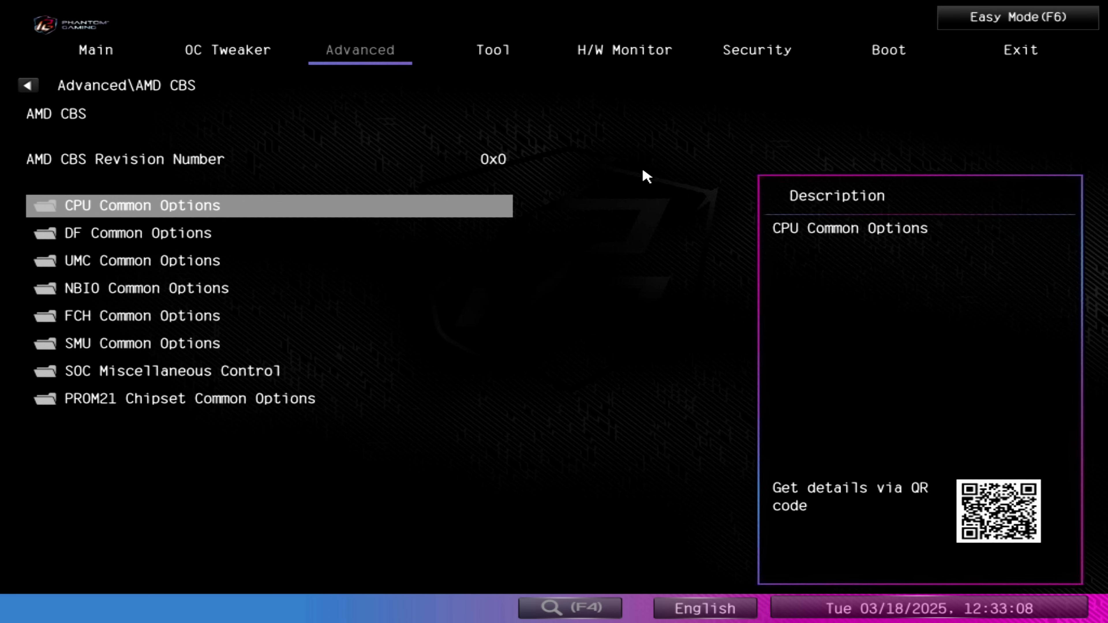
pyautogui.press('Return')
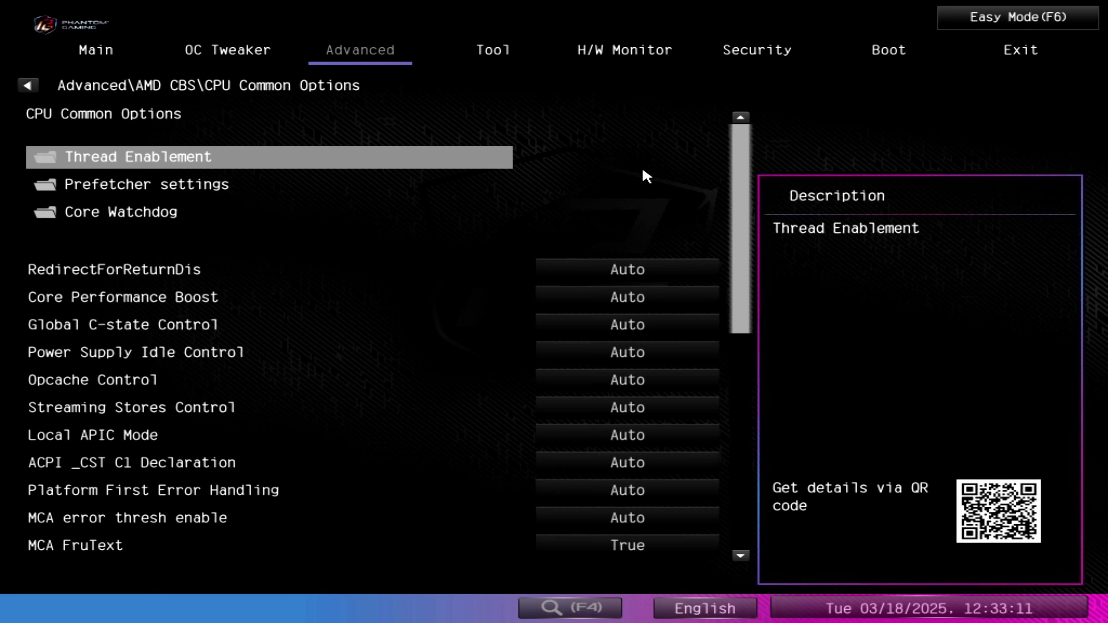
pyautogui.press('Down')
pyautogui.press('Down')
pyautogui.press('Down')
pyautogui.press('Down')
pyautogui.press('Down')
pyautogui.press('Down')
pyautogui.press('Down')
pyautogui.press('Down')
pyautogui.press('Down')
pyautogui.press('Down')
pyautogui.press('Down')
pyautogui.press('Down')
pyautogui.press('Down')
pyautogui.press('Down')
pyautogui.press('Down')
pyautogui.press('Down')
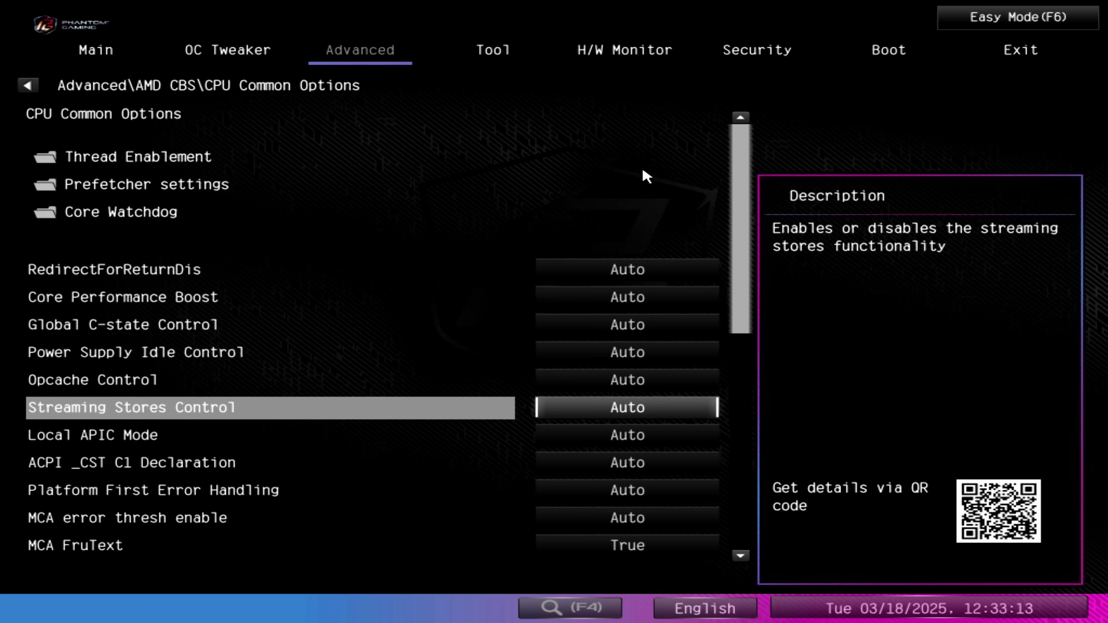
pyautogui.press('Down')
pyautogui.press('Down')
pyautogui.press('Down')
pyautogui.press('Down')
pyautogui.press('Down')
pyautogui.press('Down')
pyautogui.press('Down')
pyautogui.press('Down')
pyautogui.press('Down')
pyautogui.press('Down')
pyautogui.press('Down')
pyautogui.press('Down')
pyautogui.press('Down')
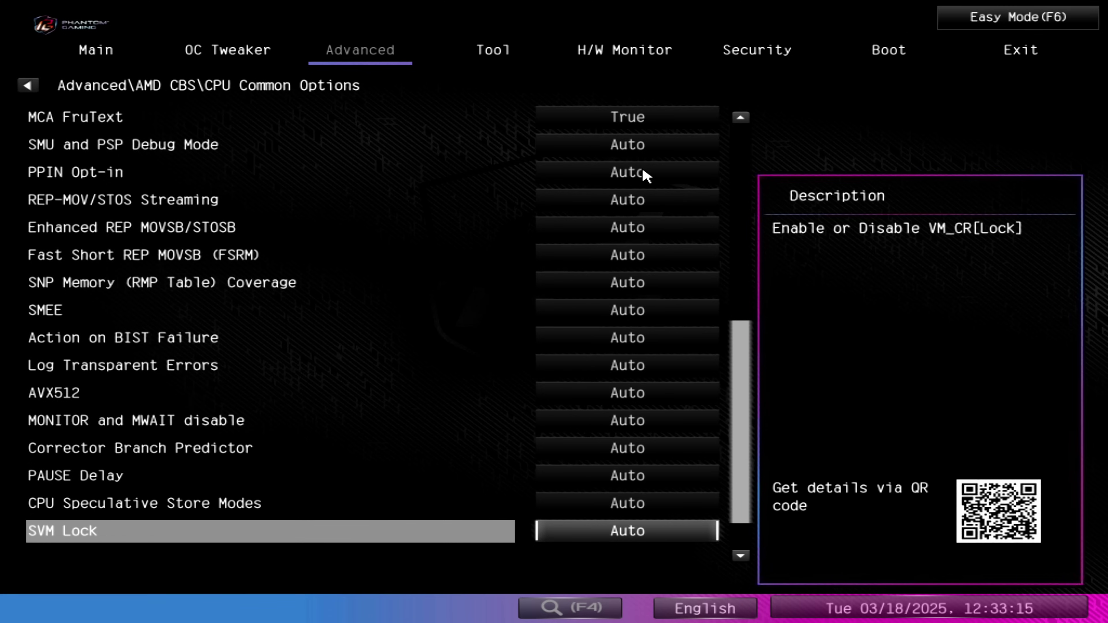
pyautogui.press('Down')
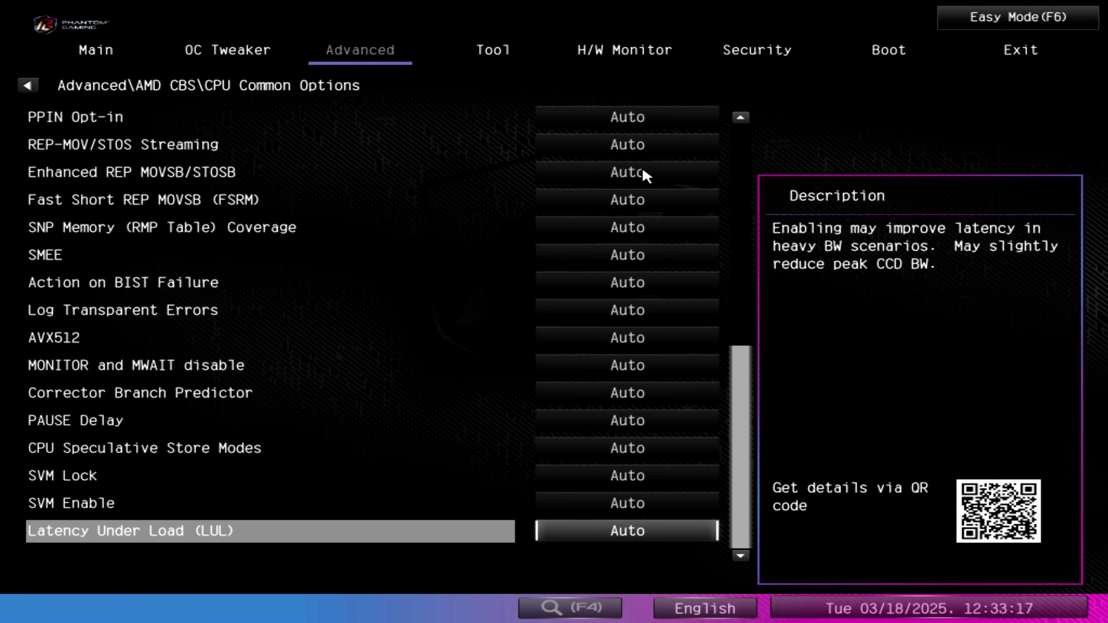
pyautogui.press('Up')
pyautogui.press('Up')
pyautogui.press('Up')
pyautogui.press('Up')
pyautogui.press('Up')
pyautogui.press('Up')
pyautogui.press('Up')
pyautogui.press('Up')
pyautogui.press('Up')
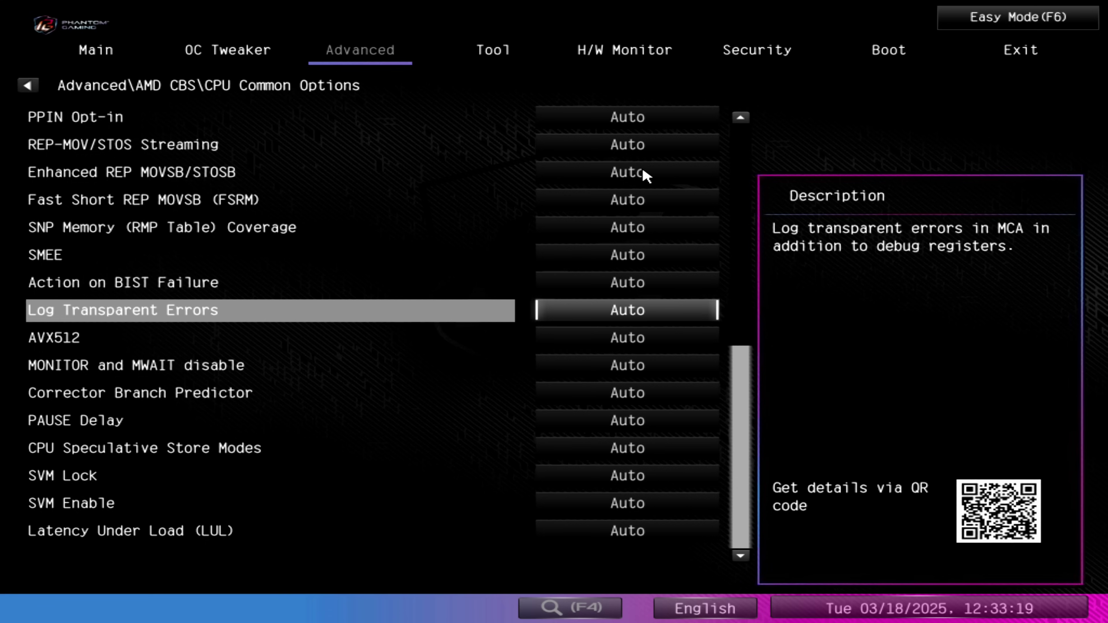
pyautogui.press('Home')
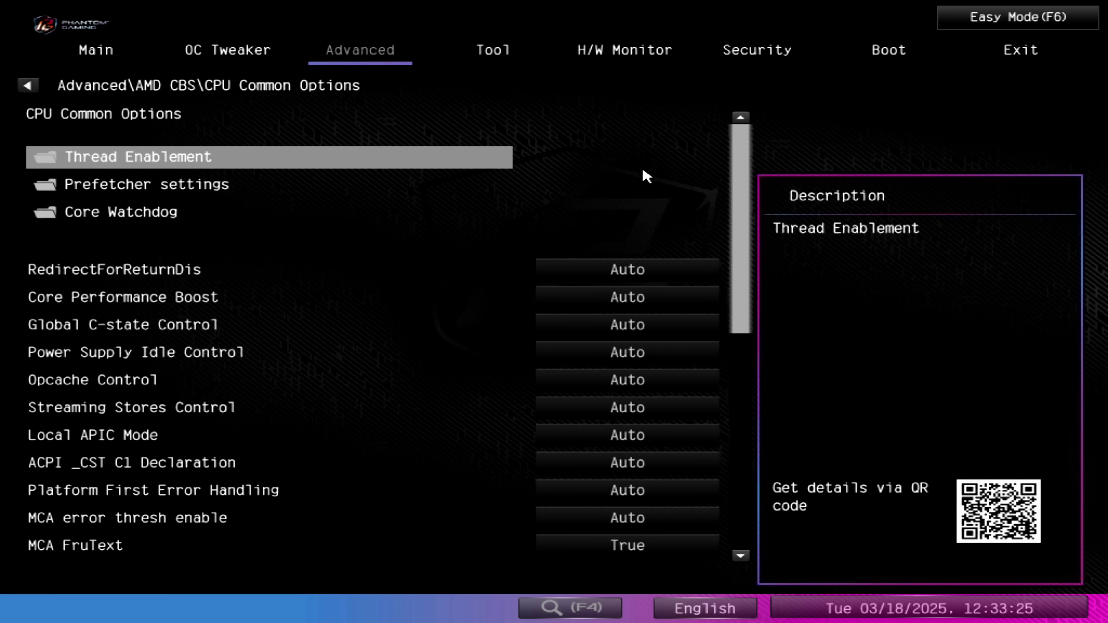
# - Inspect Core Watchdog, Prefetcher settings and Thread Enablement, confirming SMT Control is Auto
pyautogui.press('Down')
pyautogui.press('Down')
pyautogui.press('Return')
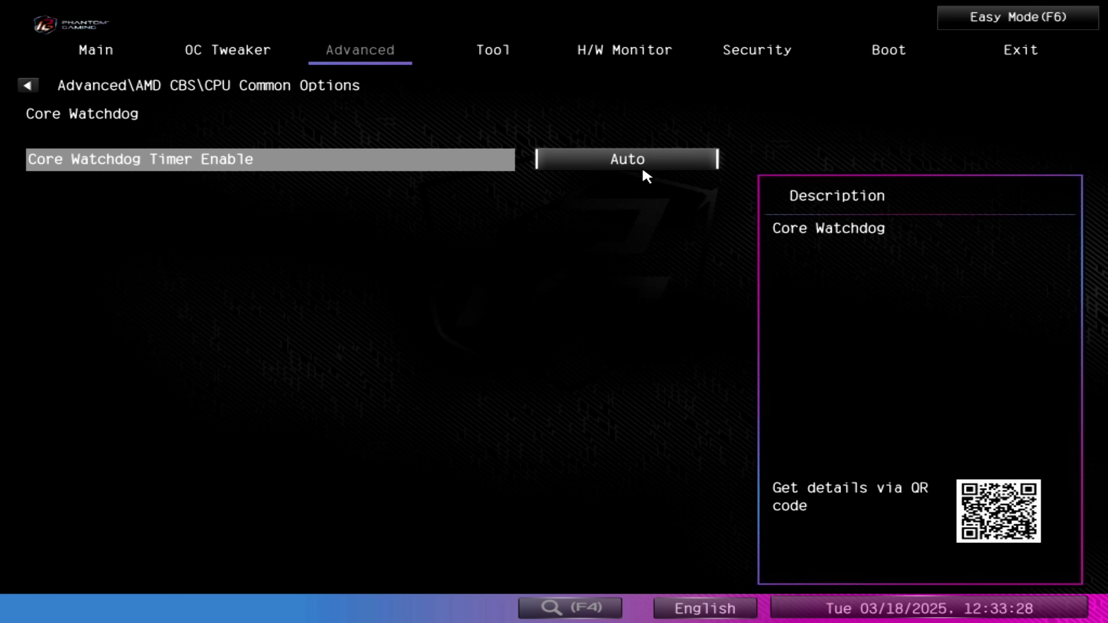
pyautogui.press('Escape')
pyautogui.press('Up')
pyautogui.press('Return')
pyautogui.press('Escape')
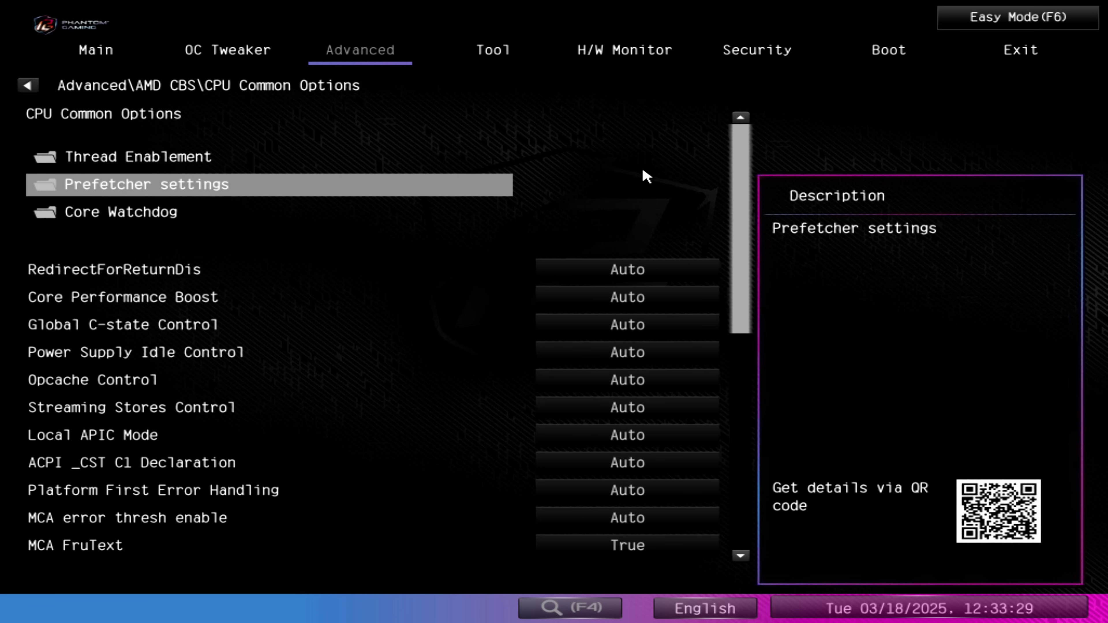
pyautogui.press('Up')
pyautogui.press('Return')
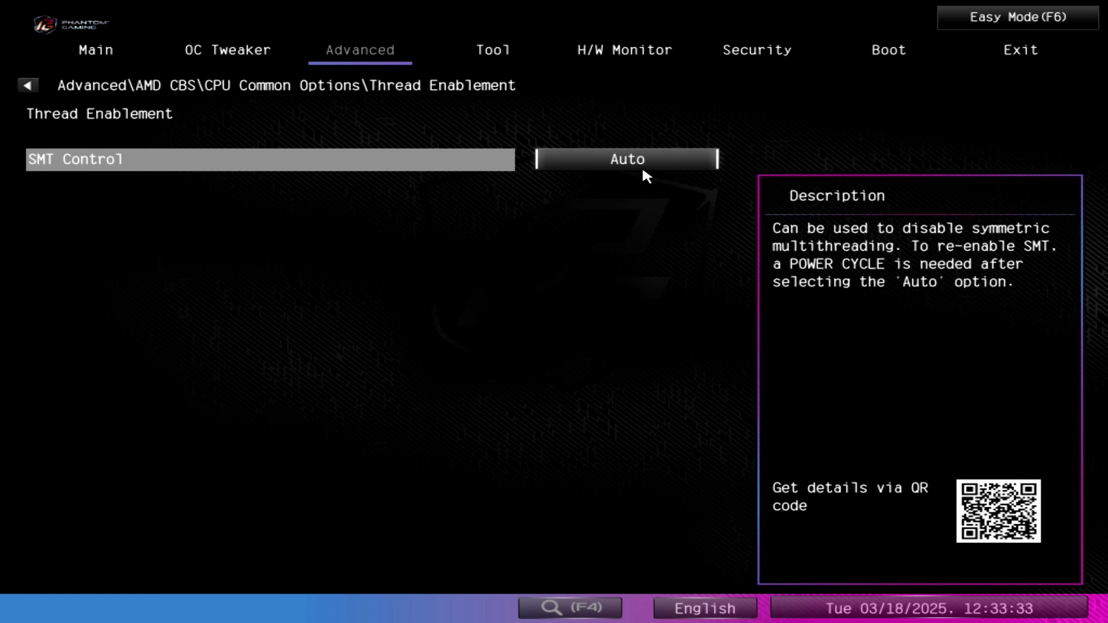
pyautogui.press('Escape')
pyautogui.press('Escape')
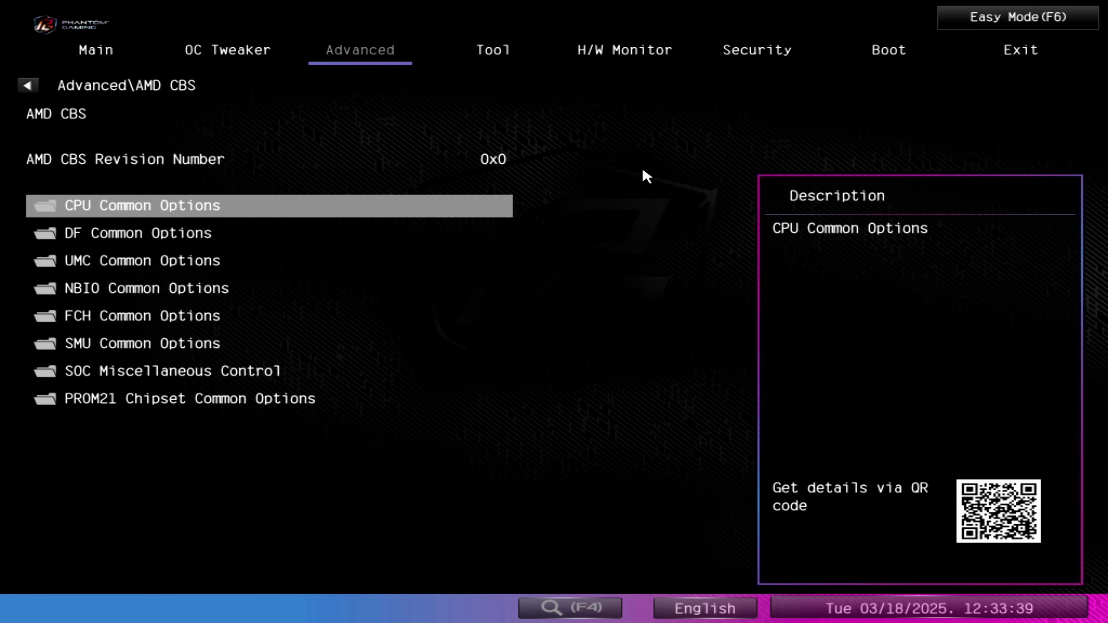
pyautogui.press('Escape')
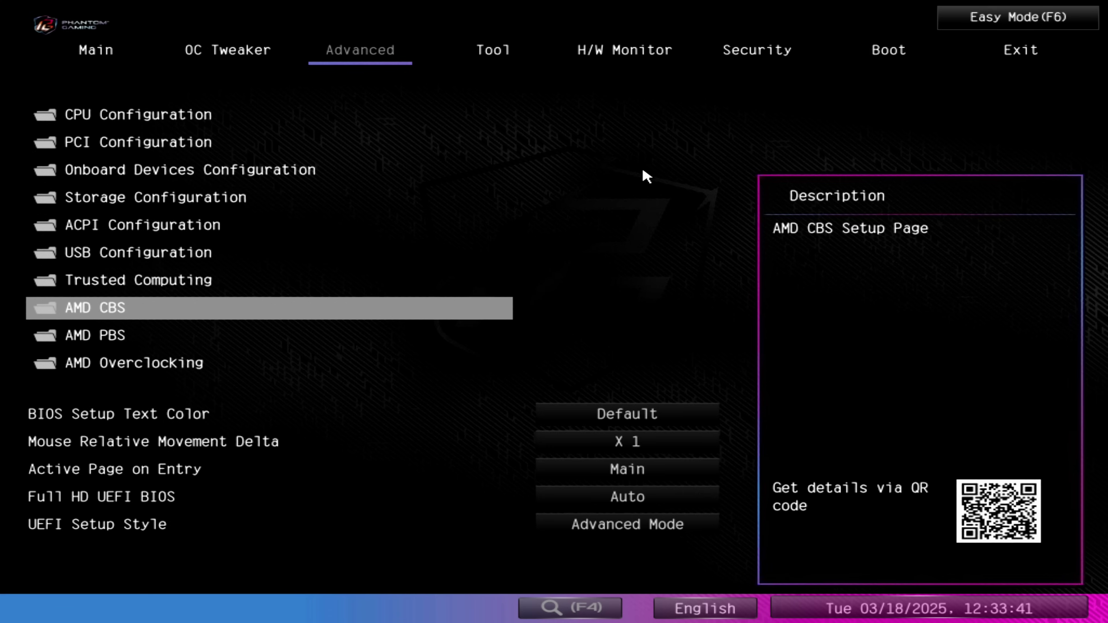
pyautogui.press('Down')
pyautogui.press('Down')
pyautogui.press('Up')
pyautogui.press('Up')
pyautogui.press('Down')
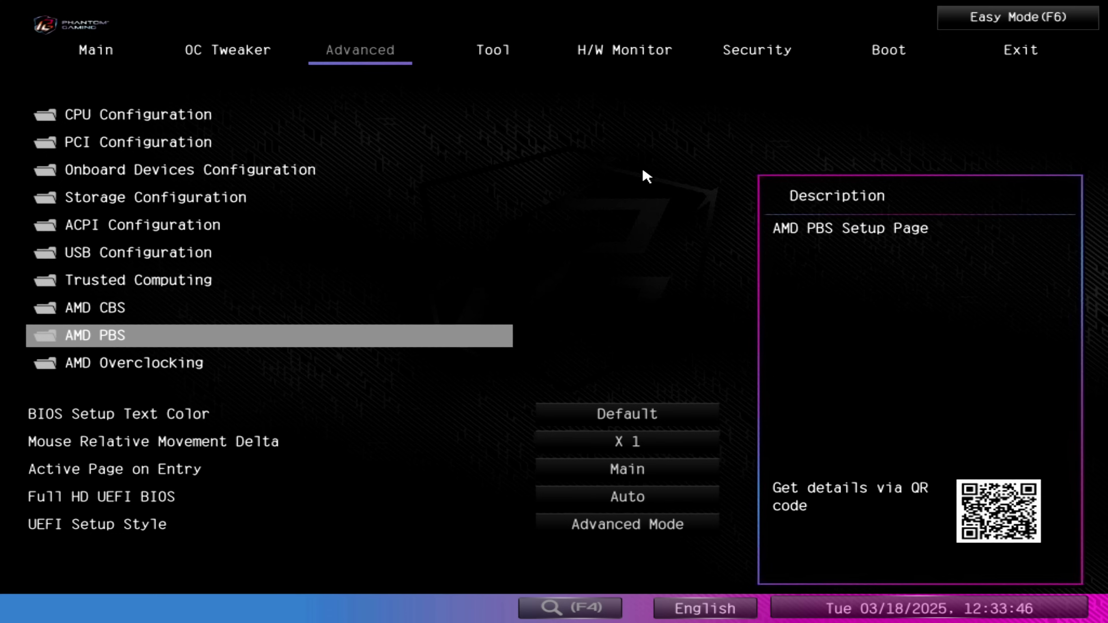
pyautogui.press('Down')
pyautogui.press('Up')
pyautogui.press('Up')
pyautogui.press('Up')
pyautogui.press('Down')
pyautogui.press('Down')
pyautogui.press('Down')
pyautogui.press('Up')
pyautogui.press('Up')
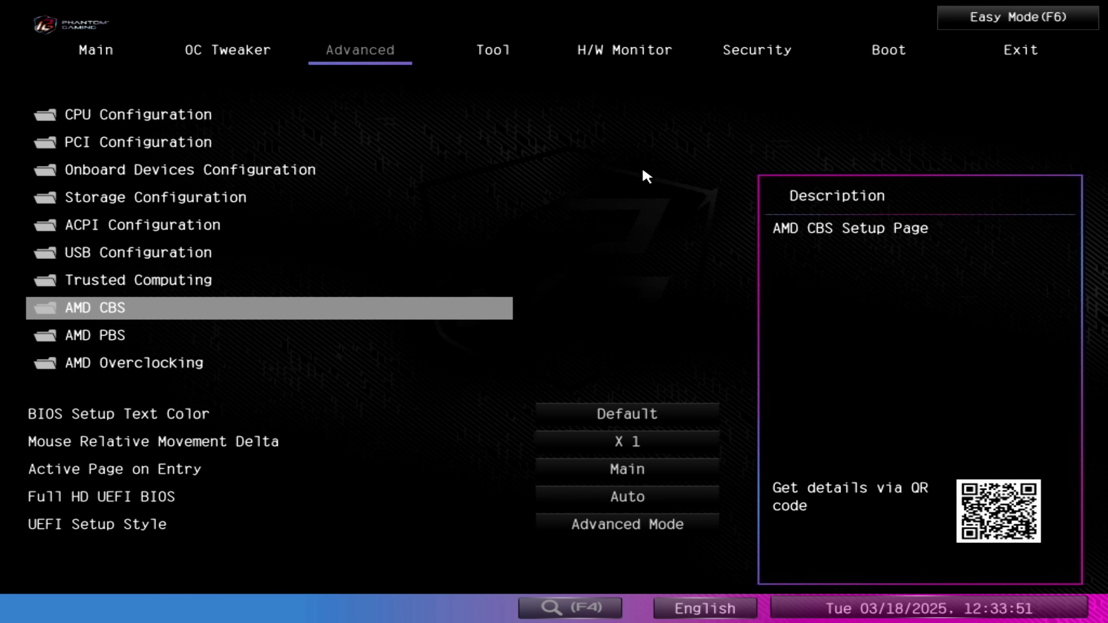
pyautogui.press('Down')
pyautogui.press('Down')
pyautogui.press('Up')
pyautogui.press('Up')
pyautogui.press('Down')
pyautogui.press('Down')
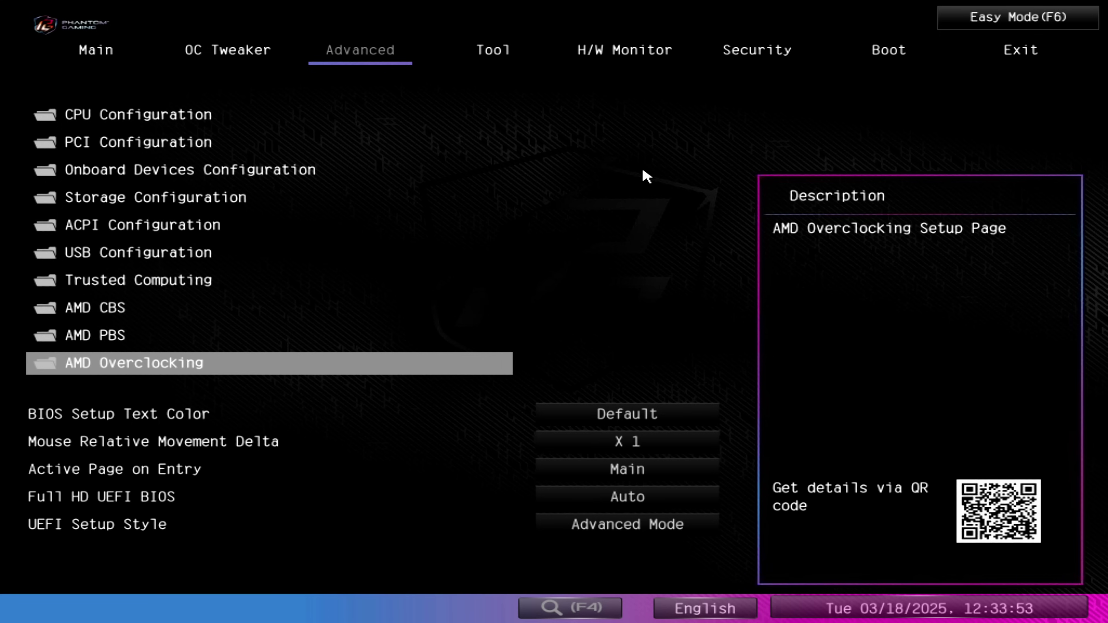
pyautogui.press('Up')
pyautogui.press('Down')
pyautogui.press('Up')
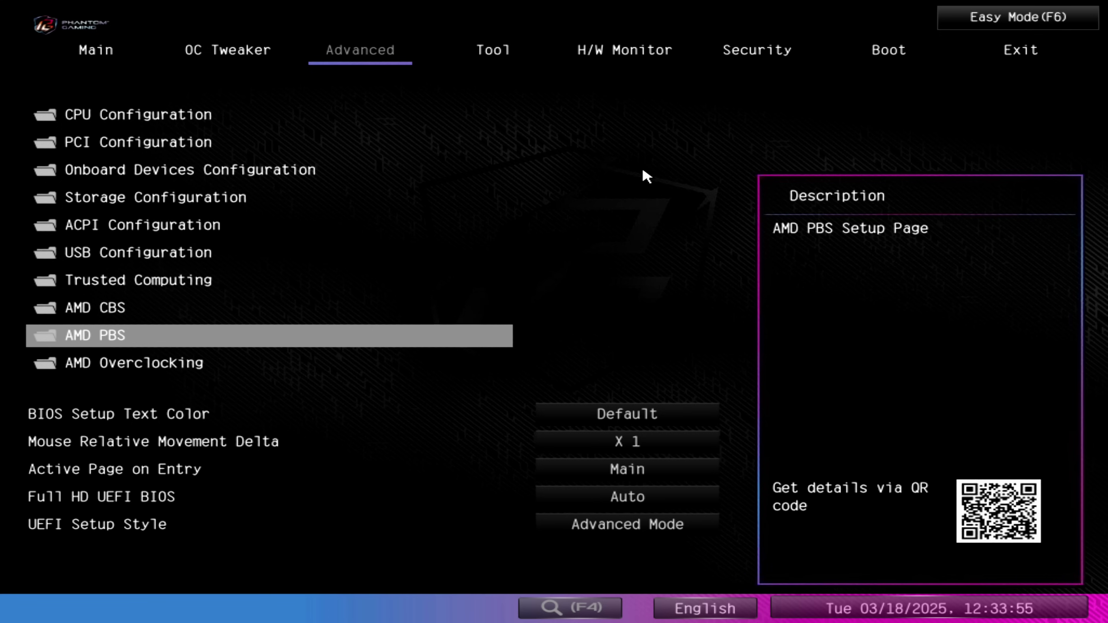
# - Open AMD CBS and review DF Common Options, including the Memory Addressing settings
pyautogui.press('Up')
pyautogui.press('Return')
pyautogui.press('Down')
pyautogui.press('Down')
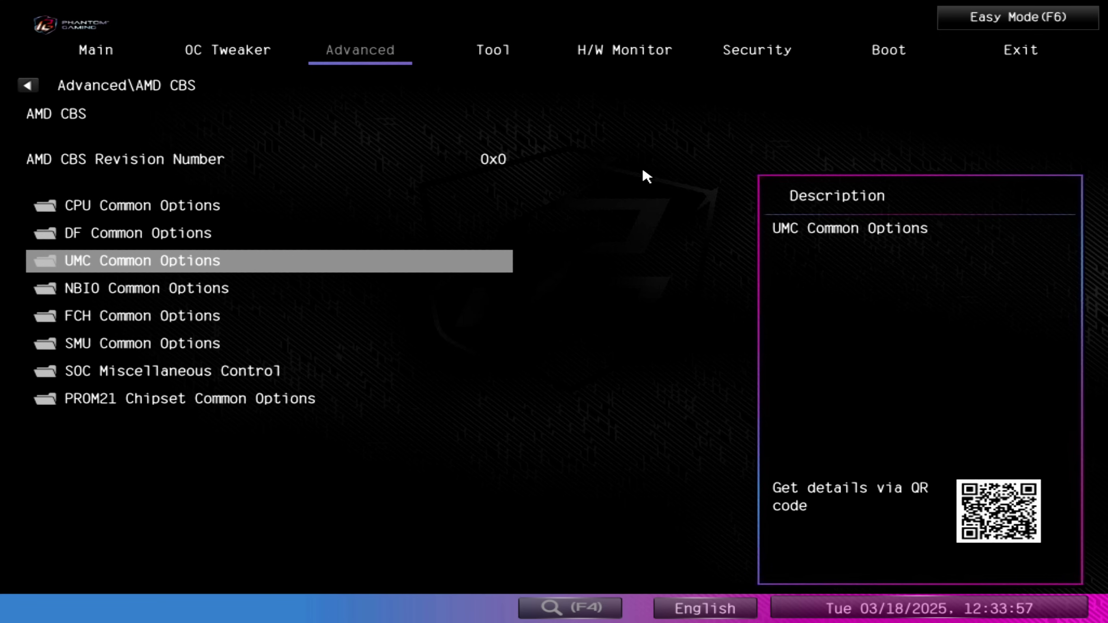
pyautogui.press('Up')
pyautogui.press('Up')
pyautogui.press('Down')
pyautogui.press('Down')
pyautogui.press('Up')
pyautogui.press('Return')
pyautogui.press('Down')
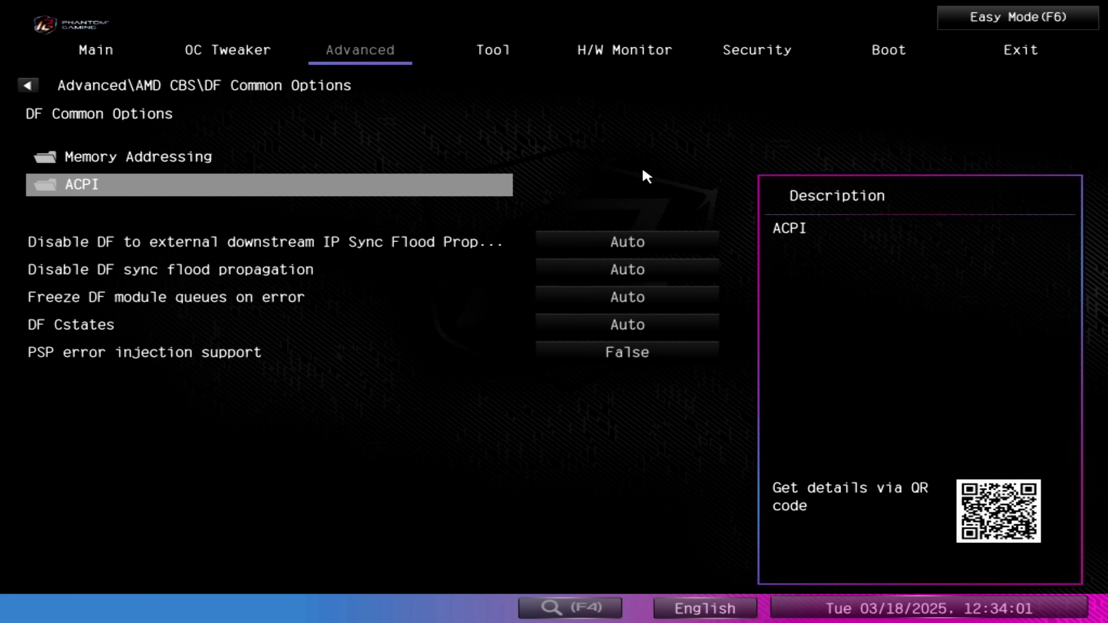
pyautogui.press('Up')
pyautogui.press('Return')
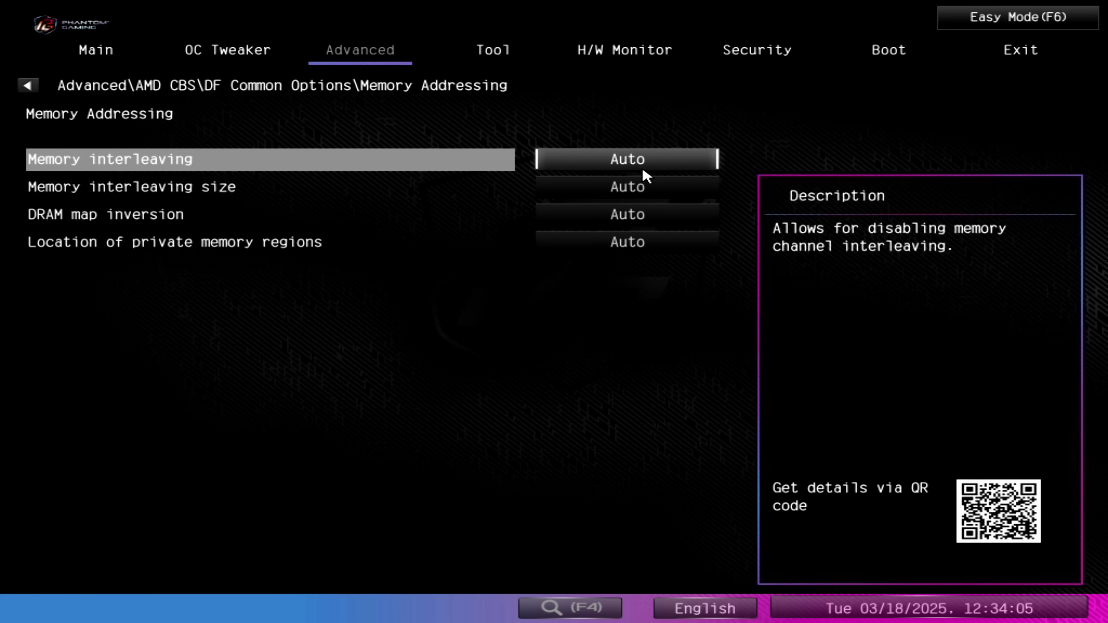
pyautogui.press('Escape')
pyautogui.press('Escape')
pyautogui.press('Down')
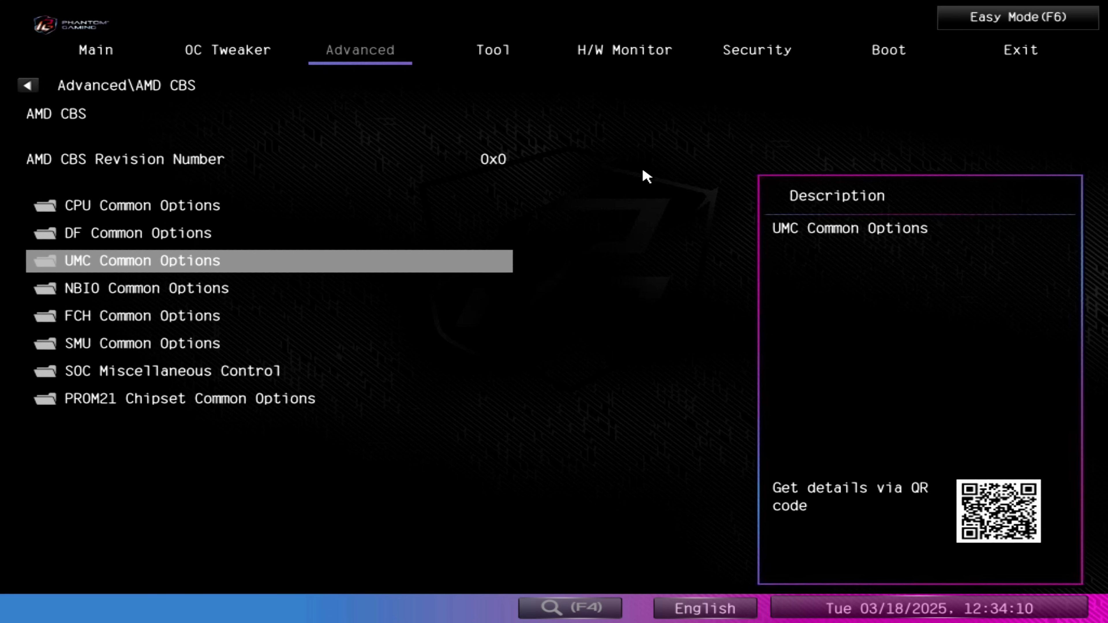
# - Review UMC Common Options > DDR Options, including DDR Memory Features
pyautogui.press('Return')
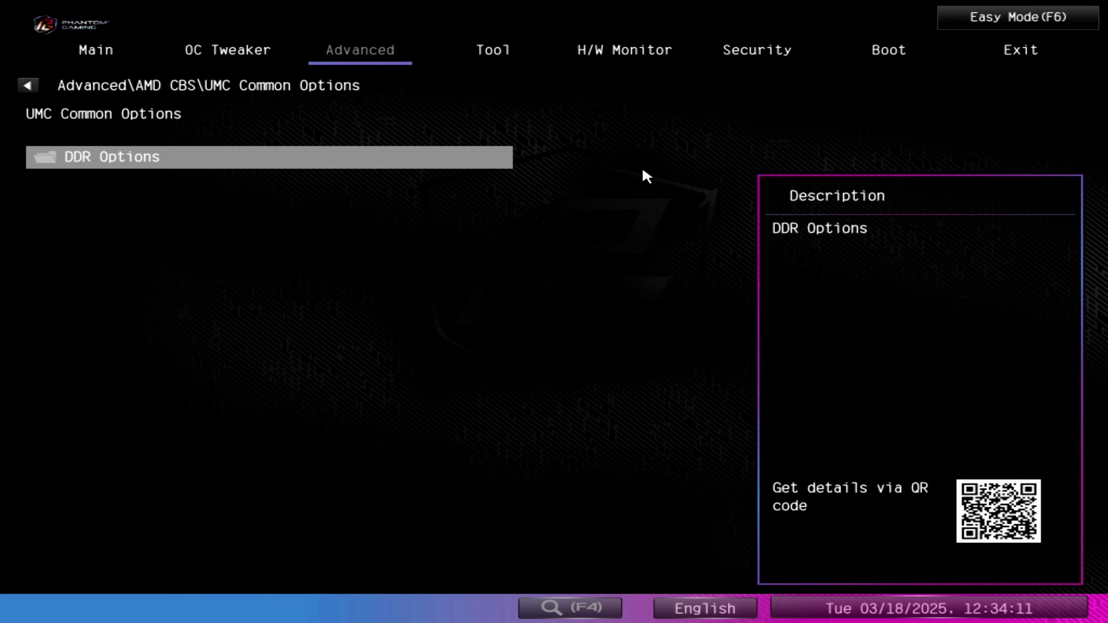
pyautogui.press('Return')
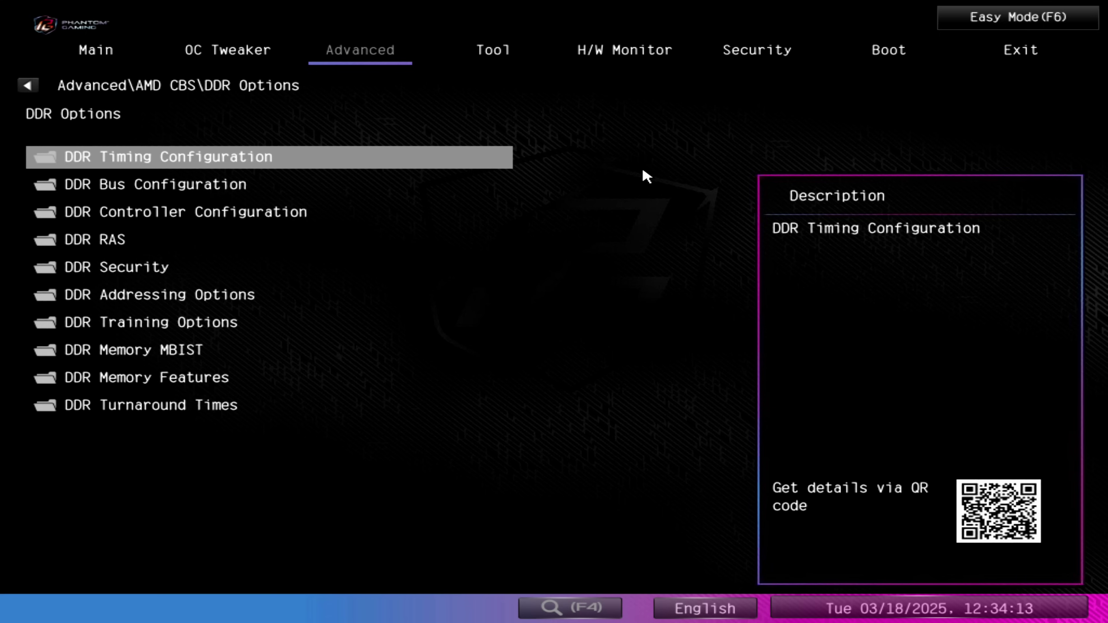
pyautogui.press('Down')
pyautogui.press('Down')
pyautogui.press('Down')
pyautogui.press('Down')
pyautogui.press('Down')
pyautogui.press('Down')
pyautogui.press('Down')
pyautogui.press('Down')
pyautogui.press('Return')
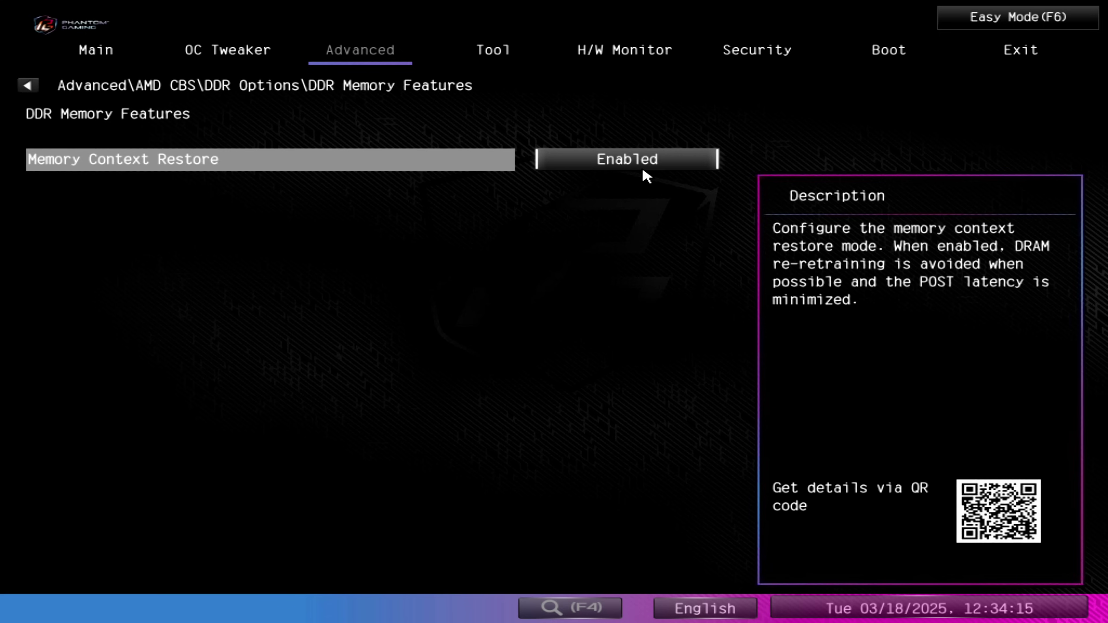
pyautogui.press('Escape')
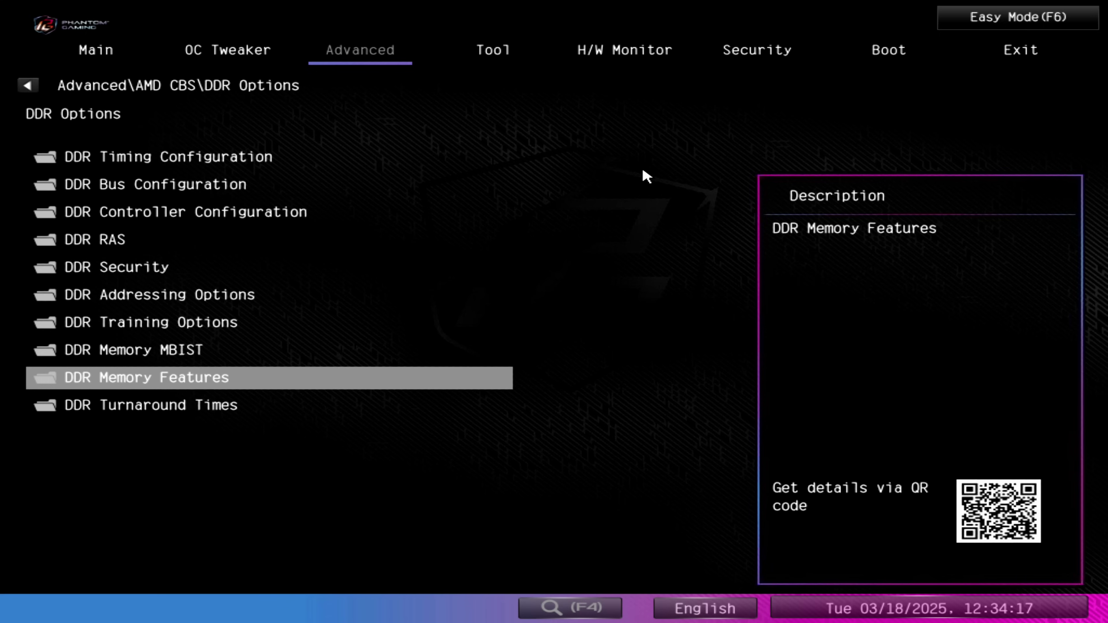
pyautogui.press('Down')
pyautogui.press('Down')
pyautogui.press('Down')
pyautogui.press('Down')
pyautogui.press('Down')
pyautogui.press('Down')
pyautogui.press('Down')
pyautogui.press('Down')
pyautogui.press('Down')
pyautogui.press('Down')
pyautogui.press('Down')
pyautogui.press('Escape')
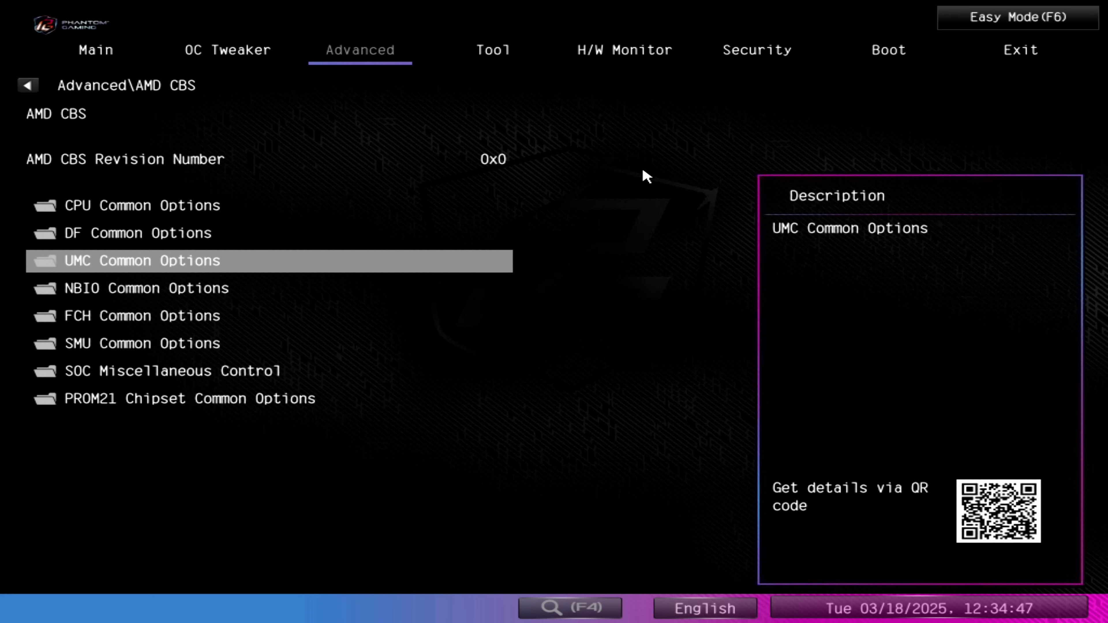
# - Browse the NBIO Common Options settings, including IOMMU
pyautogui.press('Down')
pyautogui.press('Return')
pyautogui.press('Down')
pyautogui.press('Down')
pyautogui.press('Up')
pyautogui.press('Up')
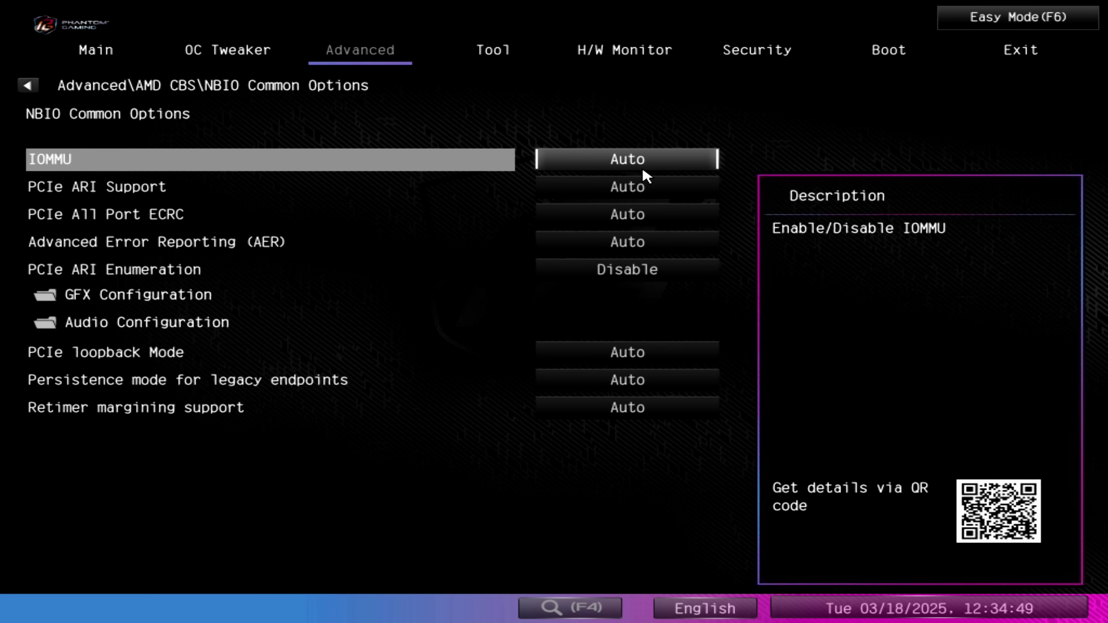
pyautogui.press('Down')
pyautogui.press('Down')
pyautogui.press('Down')
pyautogui.press('Escape')
# - Browse FCH Common Options, FCH Spread Spectrum and USB Configuration Options, then reach SMU Common Options
pyautogui.press('Down')
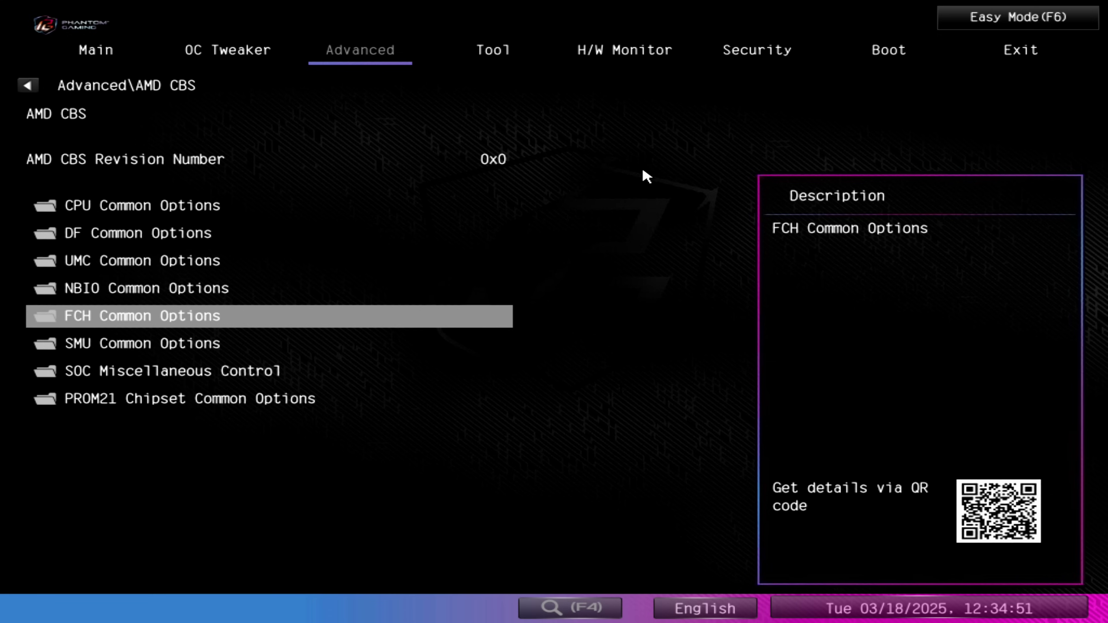
pyautogui.press('Return')
pyautogui.press('Down')
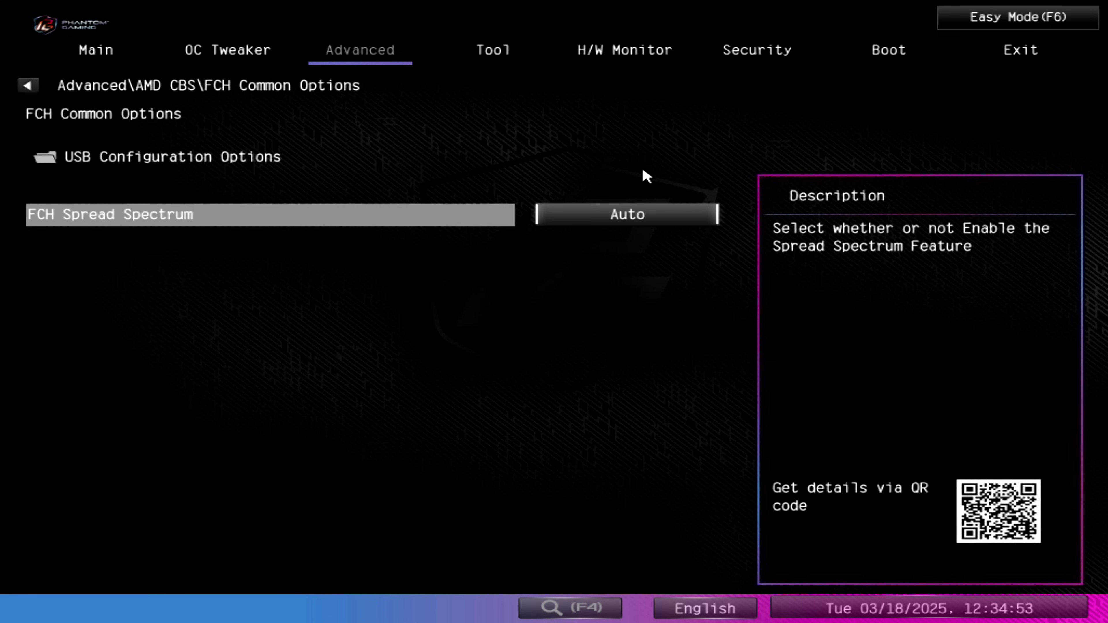
pyautogui.press('Up')
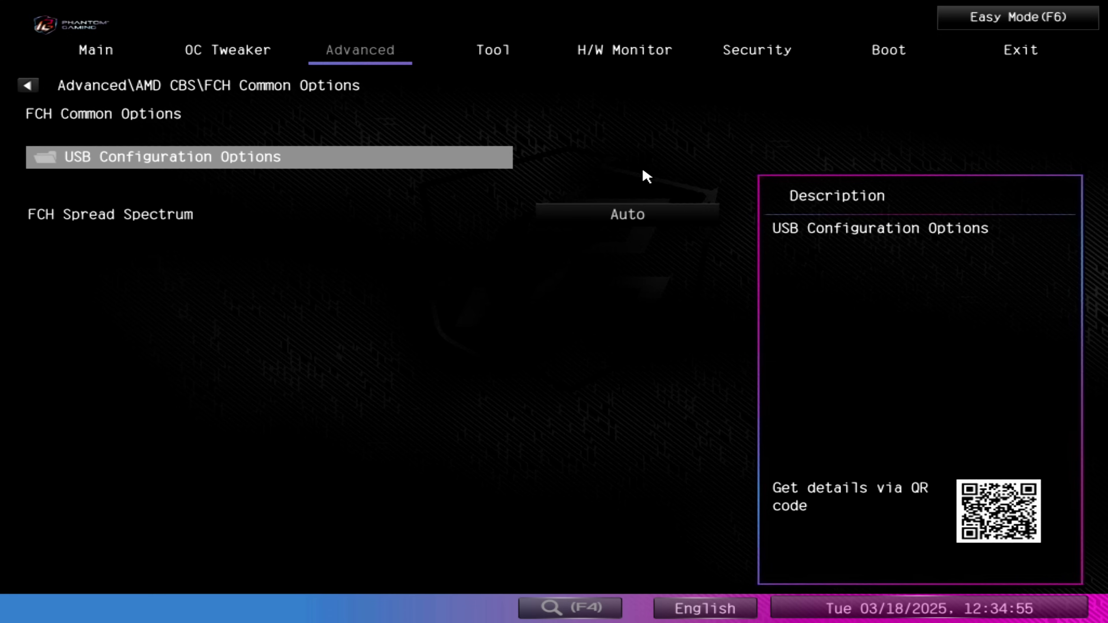
pyautogui.press('Return')
pyautogui.press('Escape')
pyautogui.press('Escape')
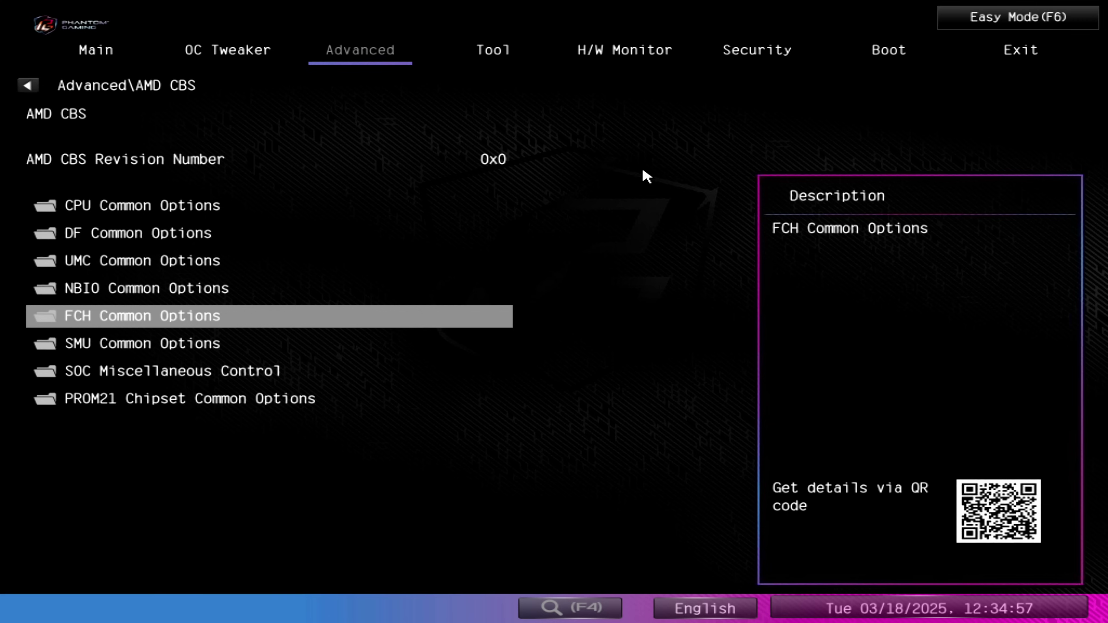
pyautogui.press('Down')
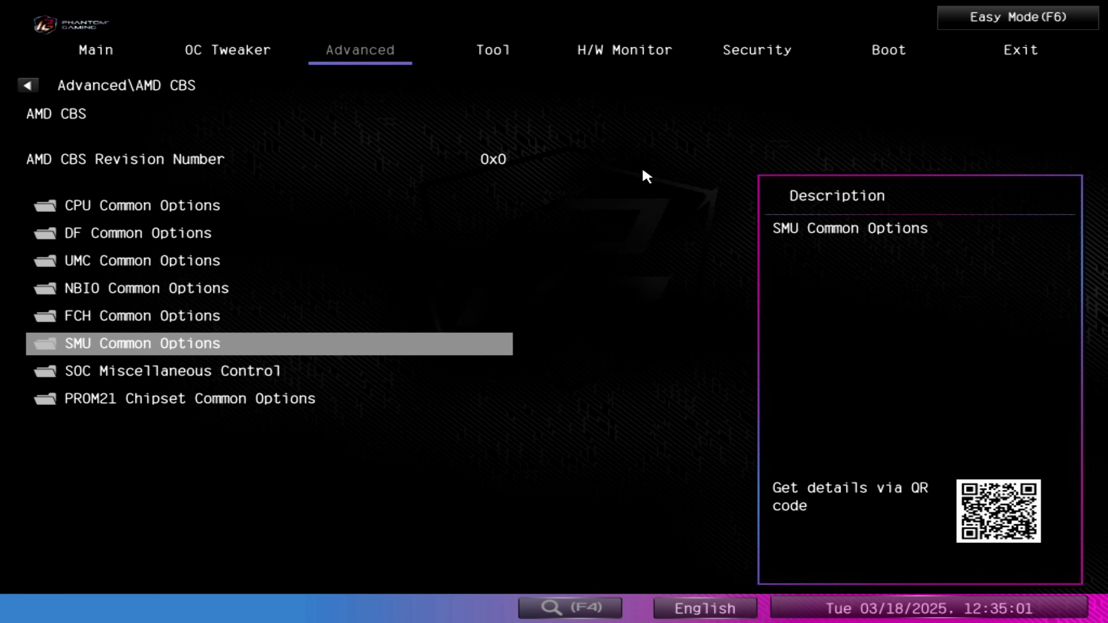
pyautogui.press('Return')
pyautogui.press('Return')
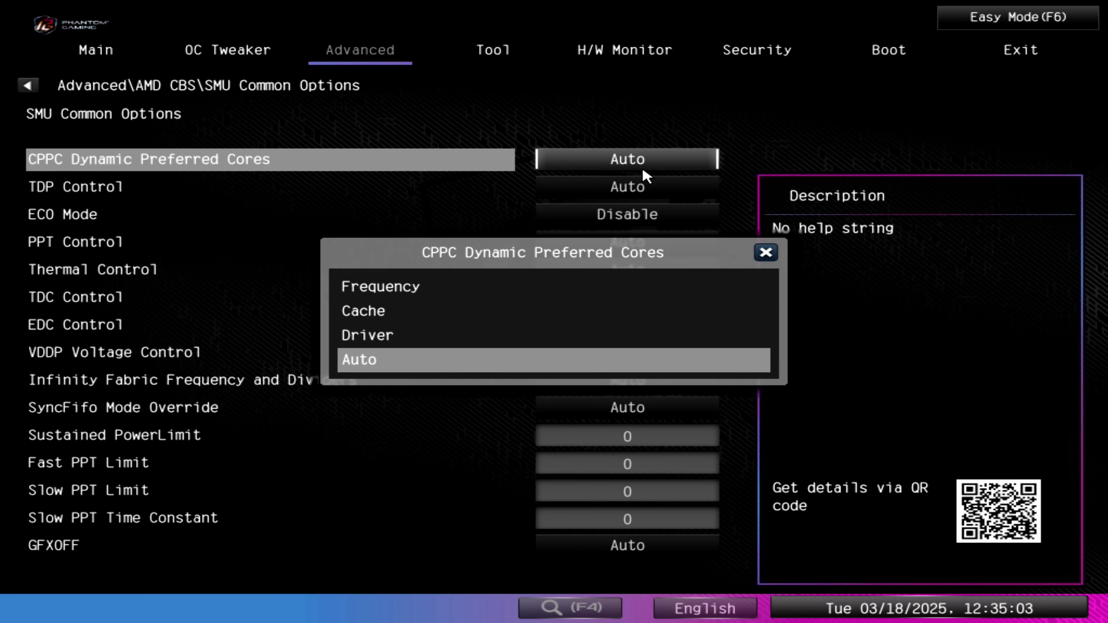
# - Browse the CPPC Dynamic Preferred Cores choices, leaving it at Auto
pyautogui.press('Up')
pyautogui.press('Up')
pyautogui.press('Up')
pyautogui.press('Down')
pyautogui.press('Down')
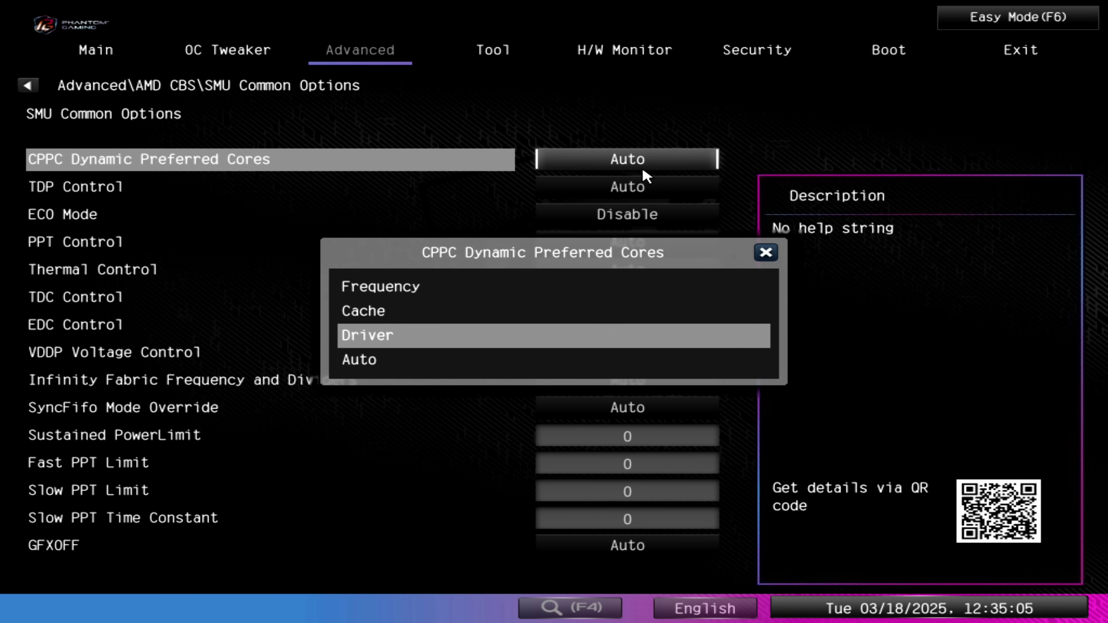
pyautogui.press('Down')
pyautogui.press('Up')
pyautogui.press('Up')
pyautogui.press('Up')
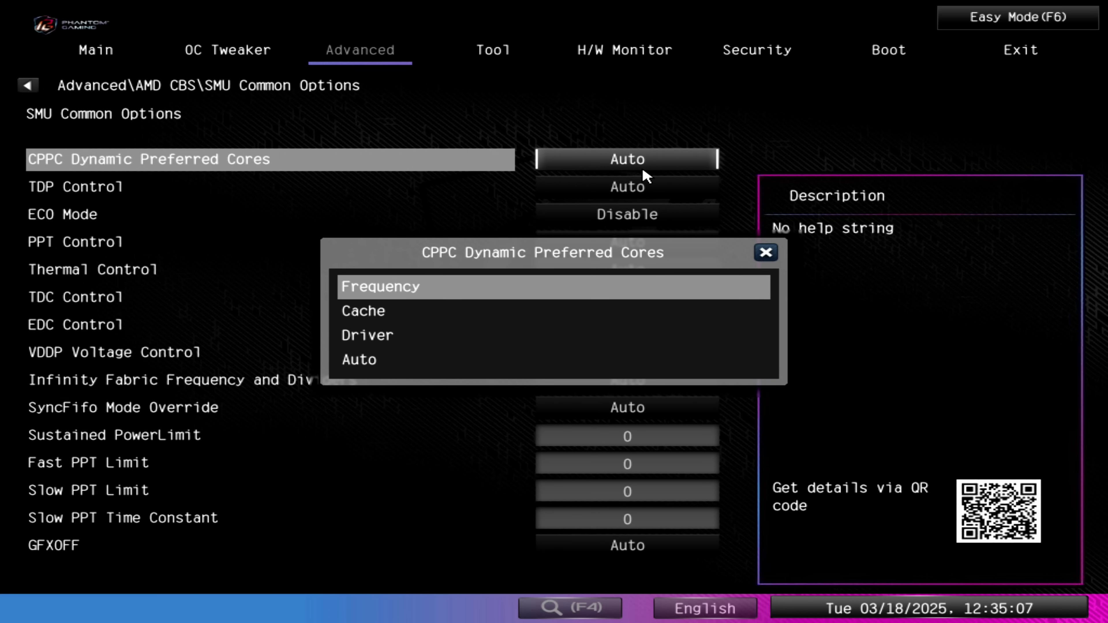
pyautogui.press('Down')
pyautogui.press('Down')
pyautogui.press('Down')
pyautogui.press('Up')
pyautogui.press('Up')
pyautogui.press('Up')
pyautogui.press('Down')
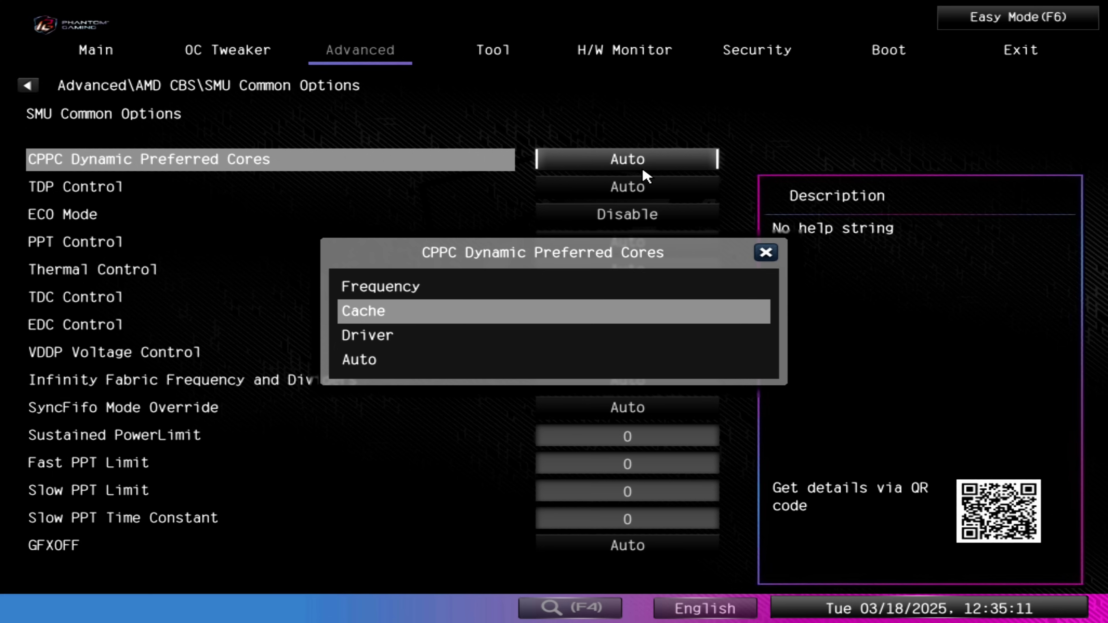
pyautogui.press('Down')
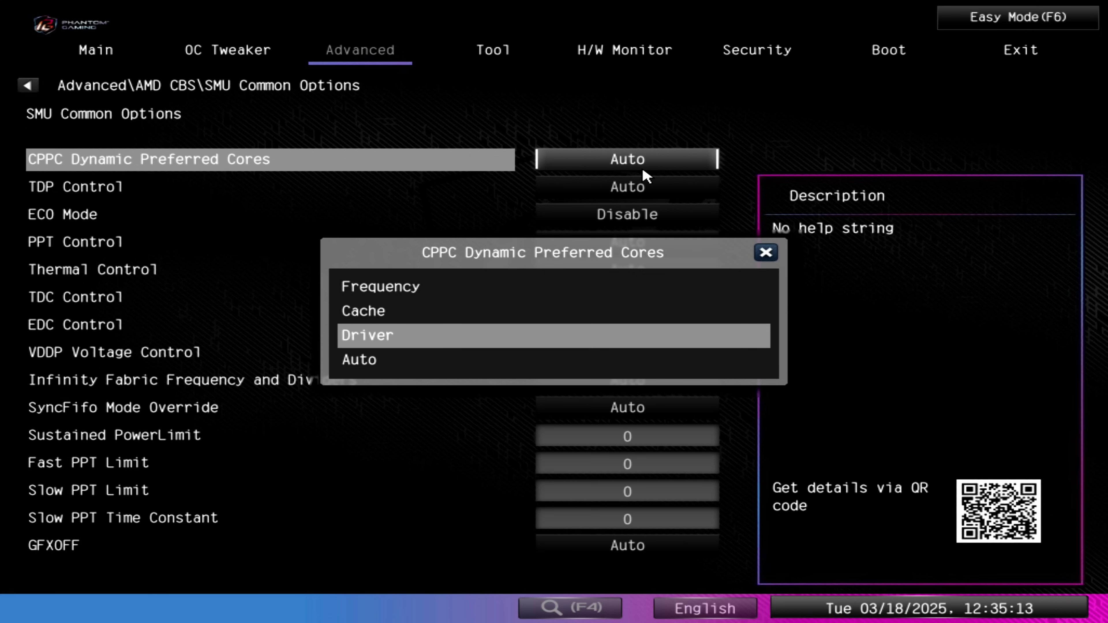
pyautogui.press('Up')
pyautogui.press('Up')
pyautogui.press('Escape')
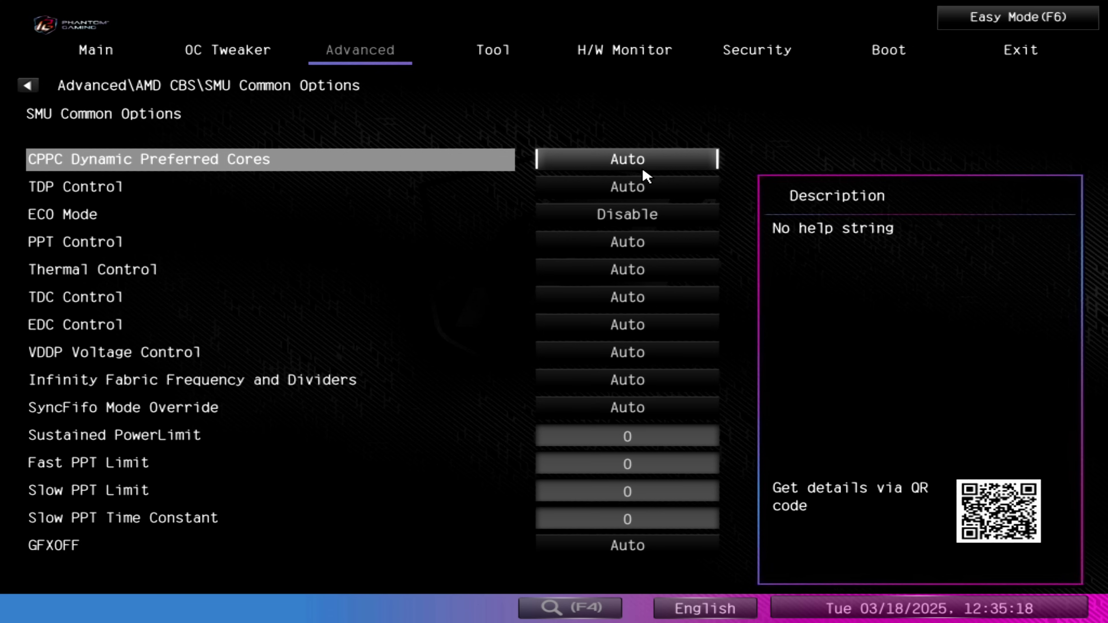
# - Cycle CPPC Dynamic Preferred Cores through Cache, Frequency and Driver, then return it to Auto
pyautogui.press('Return')
pyautogui.press('Up')
pyautogui.press('Up')
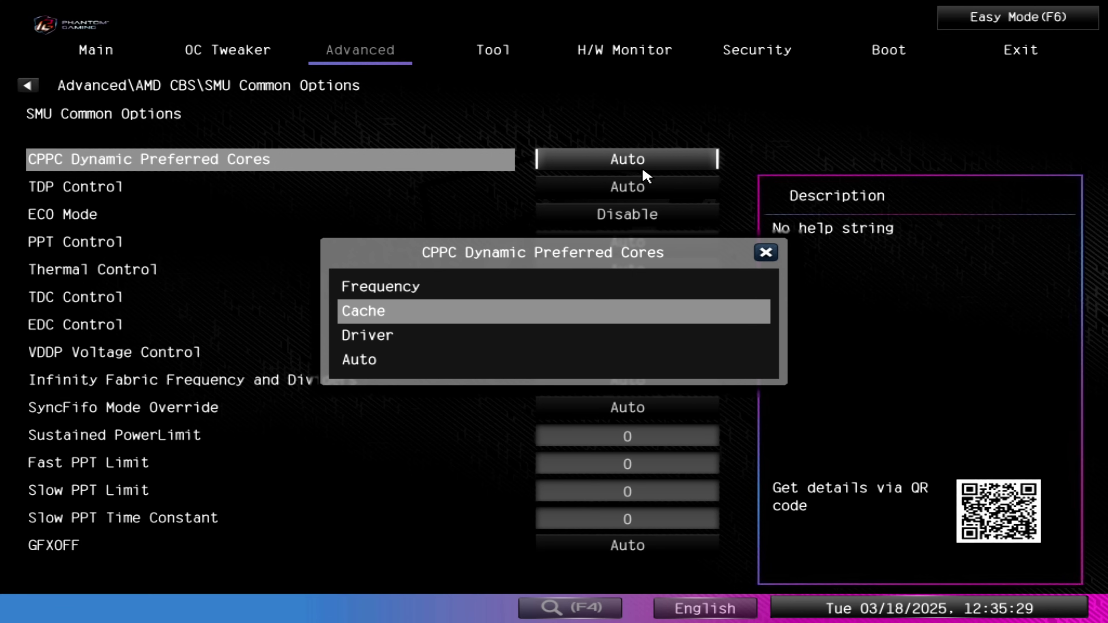
pyautogui.press('Return')
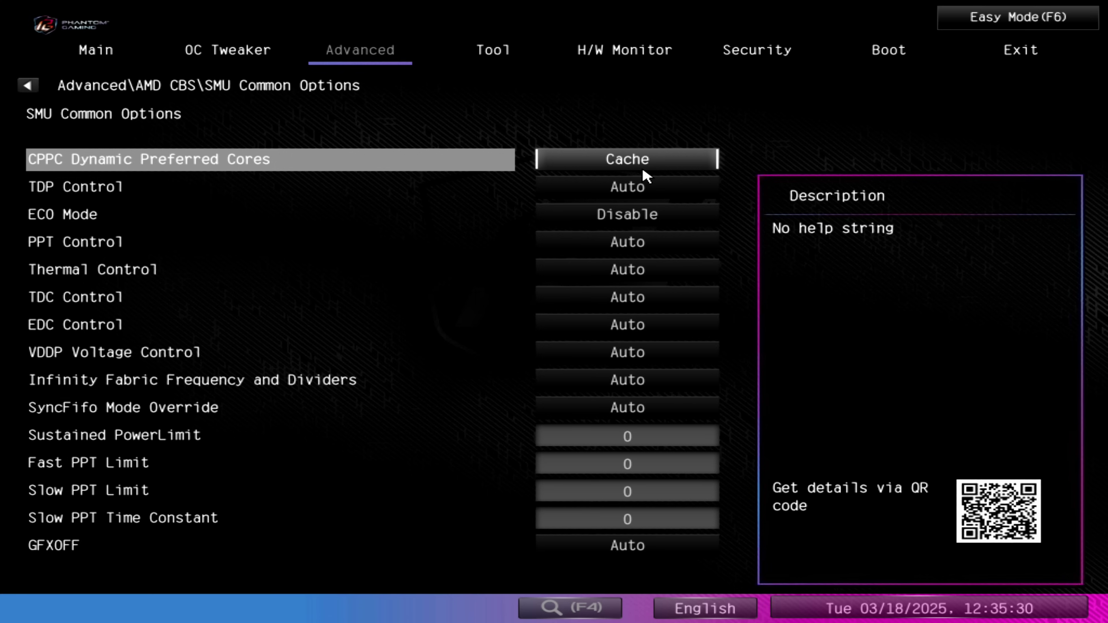
pyautogui.press('Return')
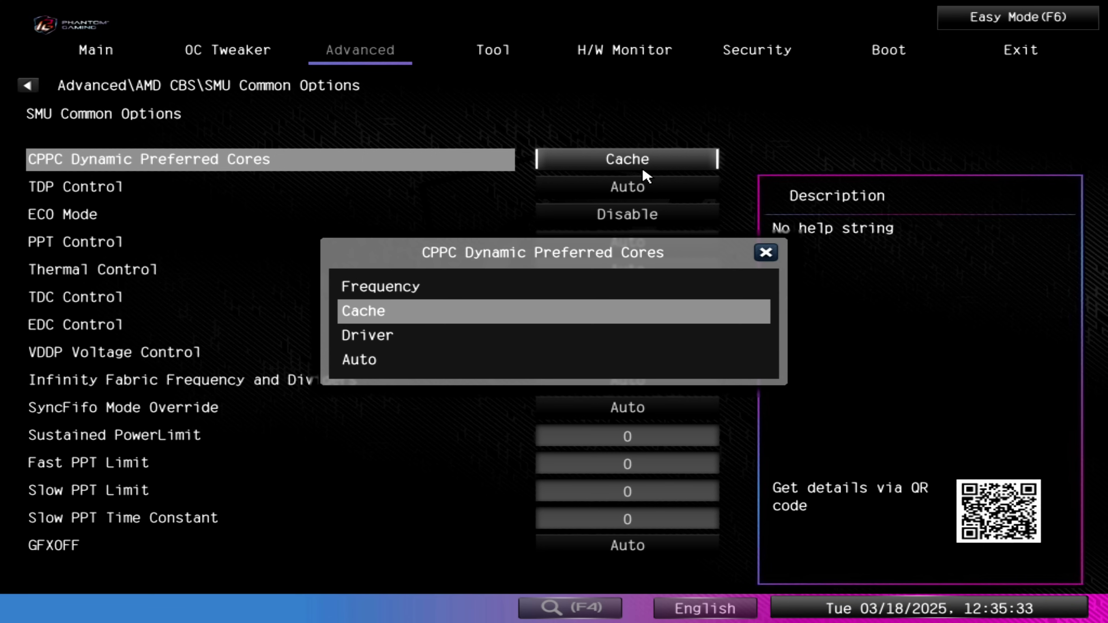
pyautogui.press('Up')
pyautogui.press('Return')
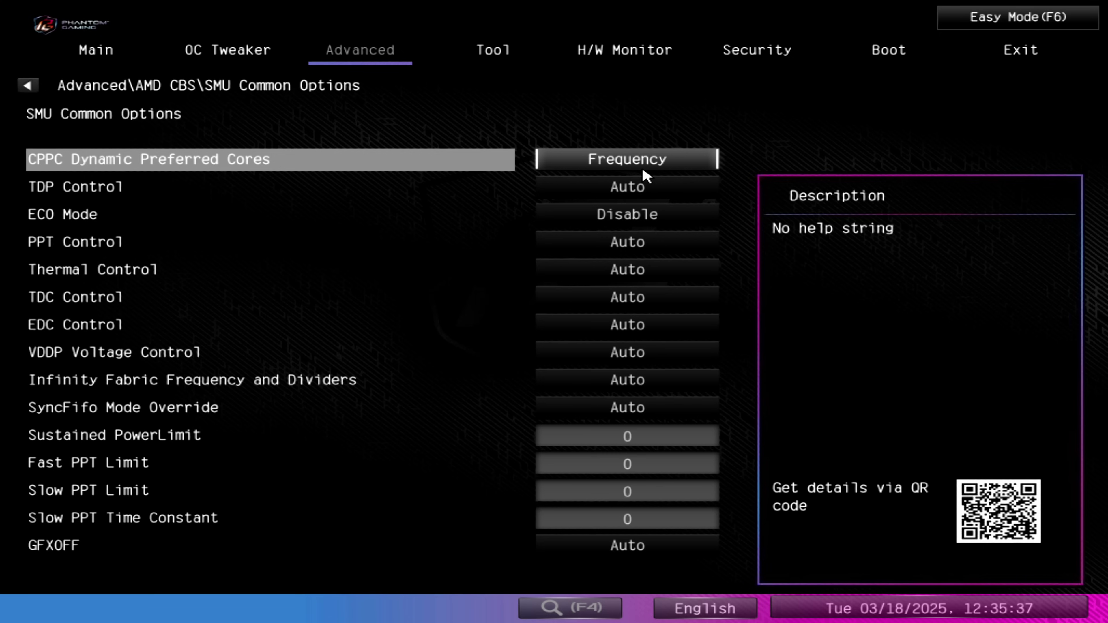
pyautogui.press('Return')
pyautogui.press('Down')
pyautogui.press('Down')
pyautogui.press('Down')
pyautogui.press('Up')
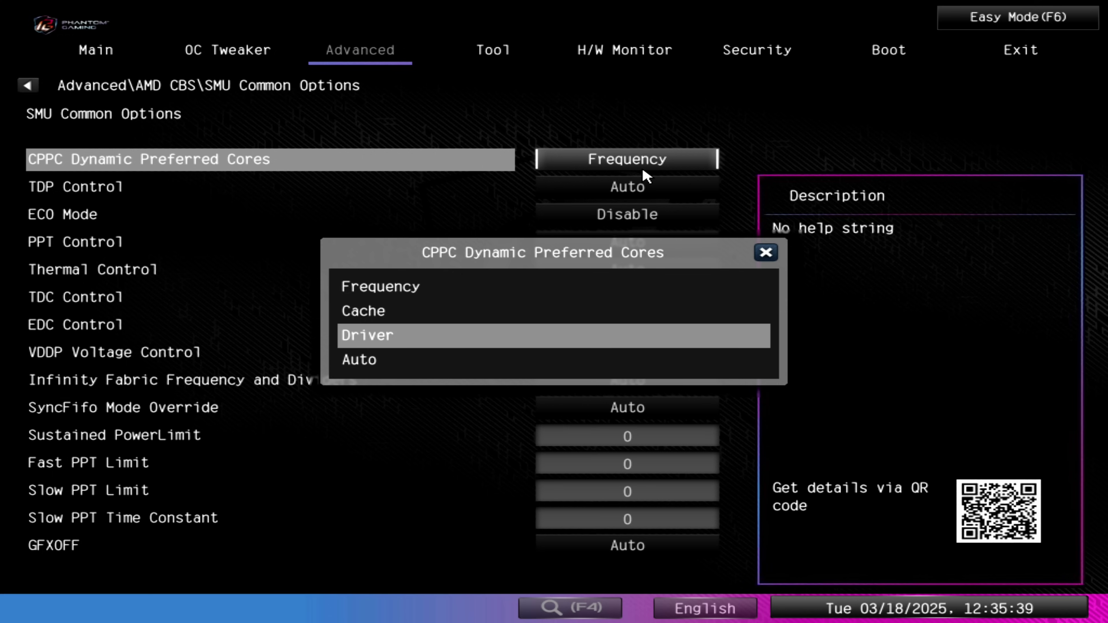
pyautogui.press('Return')
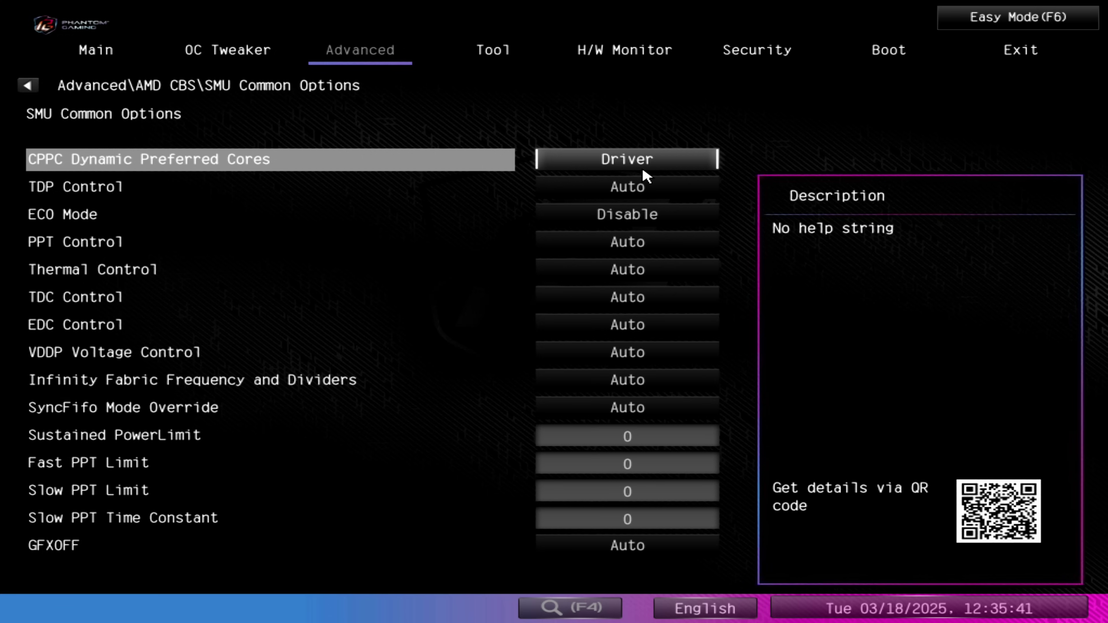
pyautogui.press('Return')
pyautogui.press('Down')
pyautogui.press('Return')
# - Switch TDP Control to Manual, then set it back to Auto
pyautogui.press('Down')
pyautogui.press('Down')
pyautogui.press('Down')
pyautogui.press('Down')
pyautogui.press('Down')
pyautogui.press('Up')
pyautogui.press('Up')
pyautogui.press('Up')
pyautogui.press('Up')
pyautogui.press('Up')
pyautogui.press('Down')
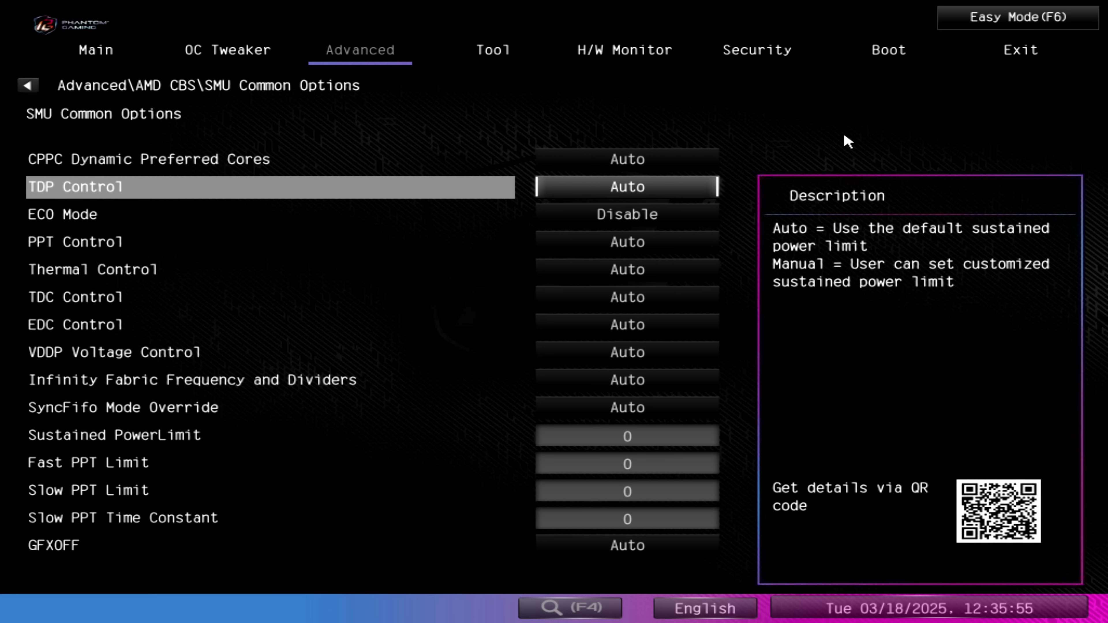
pyautogui.press('Return')
pyautogui.press('Up')
pyautogui.press('Return')
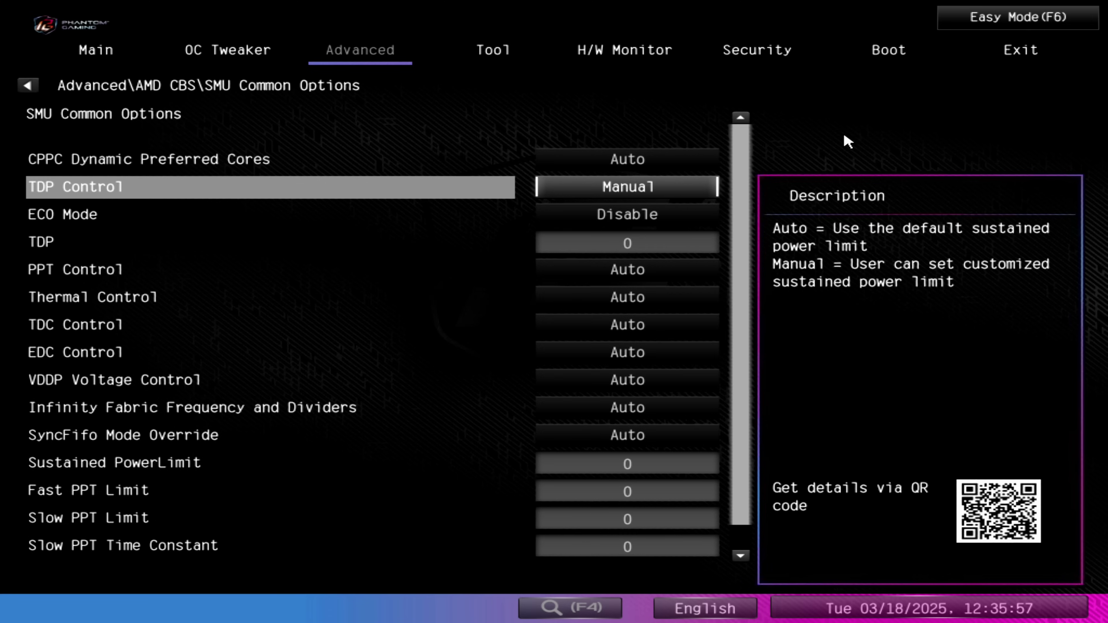
pyautogui.press('Return')
pyautogui.press('Down')
pyautogui.press('Return')
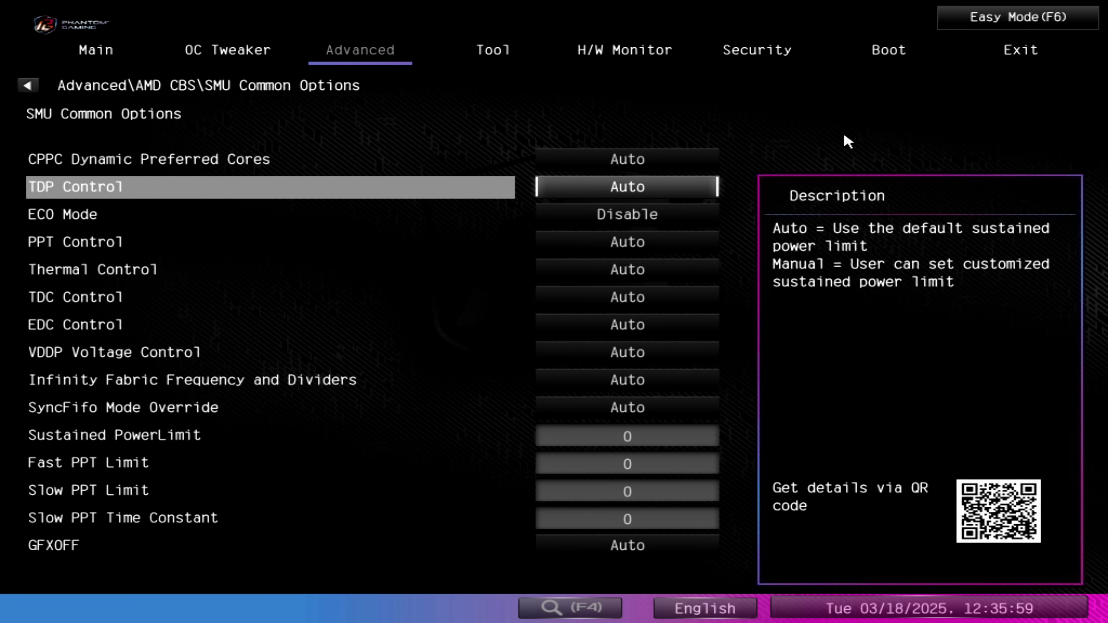
# - Browse PPT Control and the power limit settings, then return to the AMD CBS list
pyautogui.press('Down')
pyautogui.press('Down')
pyautogui.press('Down')
pyautogui.press('Down')
pyautogui.press('Down')
pyautogui.press('Down')
pyautogui.press('Down')
pyautogui.press('Down')
pyautogui.press('Down')
pyautogui.press('Down')
pyautogui.press('Down')
pyautogui.press('Down')
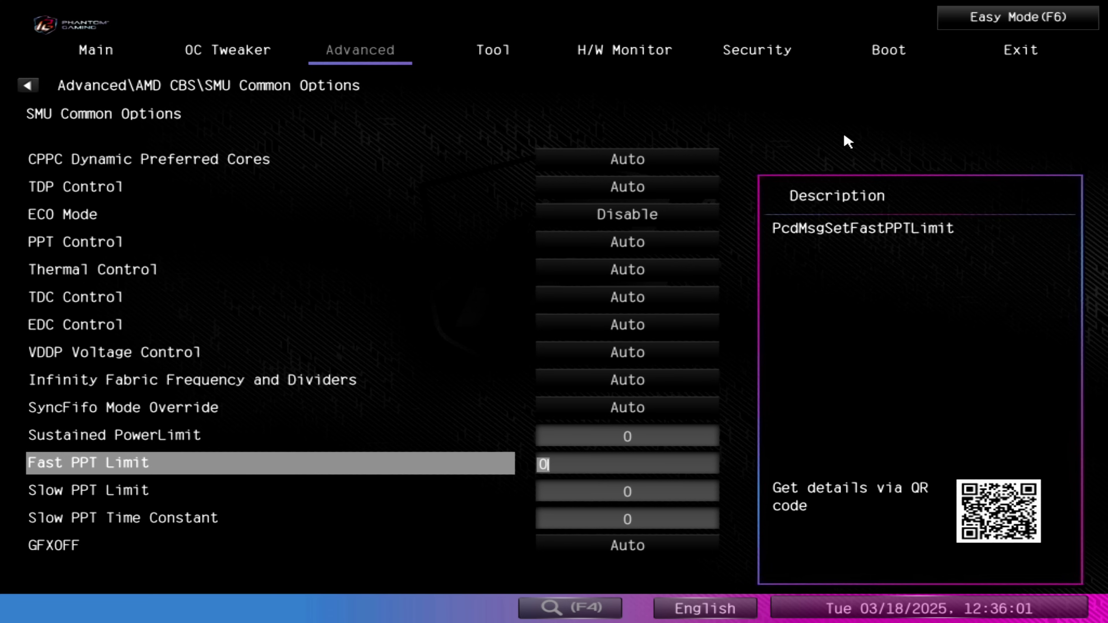
pyautogui.press('Down')
pyautogui.press('Up')
pyautogui.press('Up')
pyautogui.press('Up')
pyautogui.press('Up')
pyautogui.press('Up')
pyautogui.press('Up')
pyautogui.press('Up')
pyautogui.press('Up')
pyautogui.press('Up')
pyautogui.press('Up')
pyautogui.press('Escape')
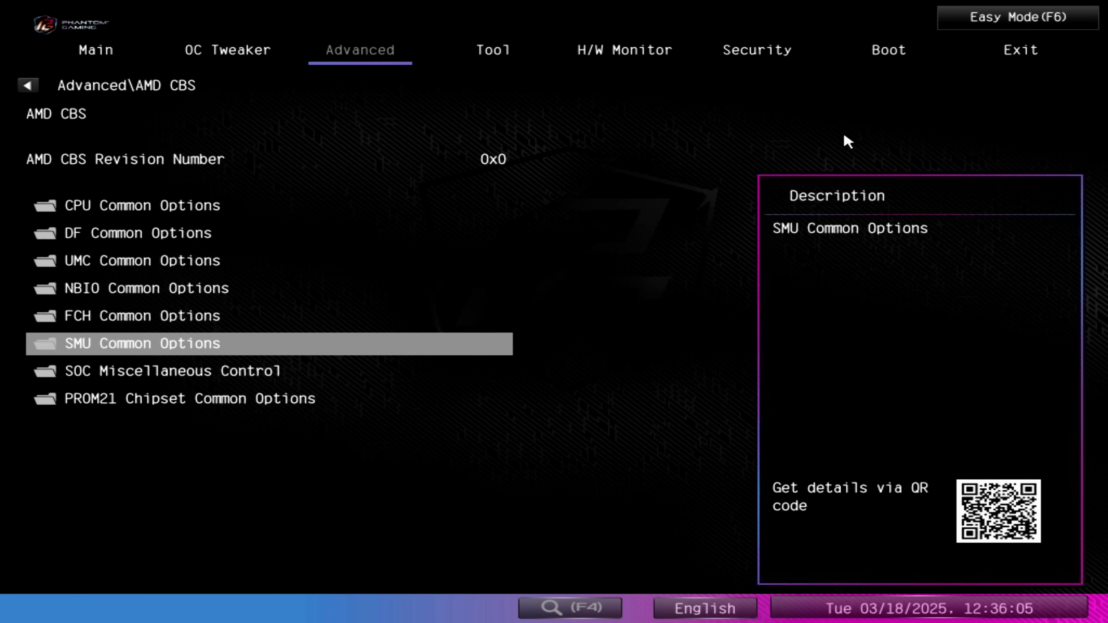
pyautogui.press('Return')
pyautogui.press('Down')
pyautogui.press('Down')
pyautogui.press('Escape')
pyautogui.press('Down')
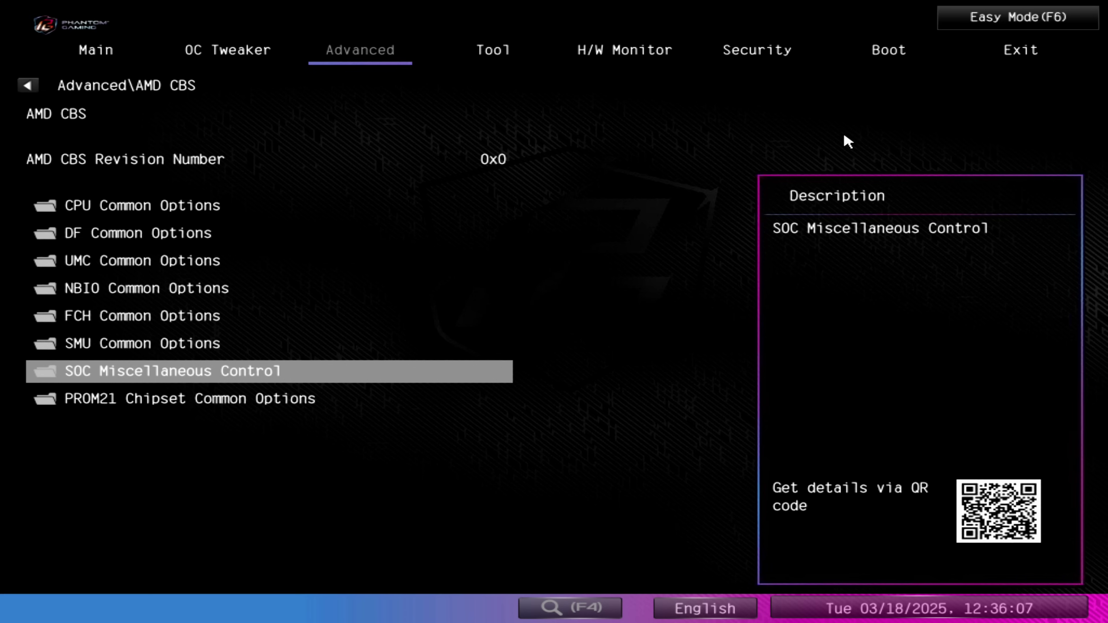
pyautogui.press('Return')
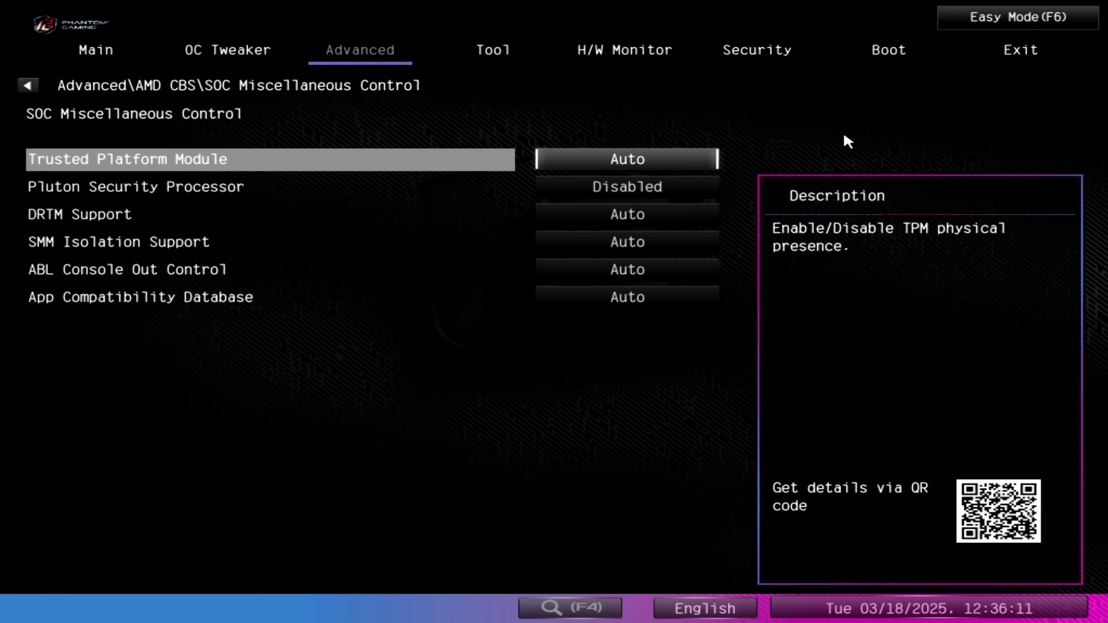
pyautogui.press('Down')
pyautogui.press('Down')
pyautogui.press('Down')
pyautogui.press('Down')
pyautogui.press('Down')
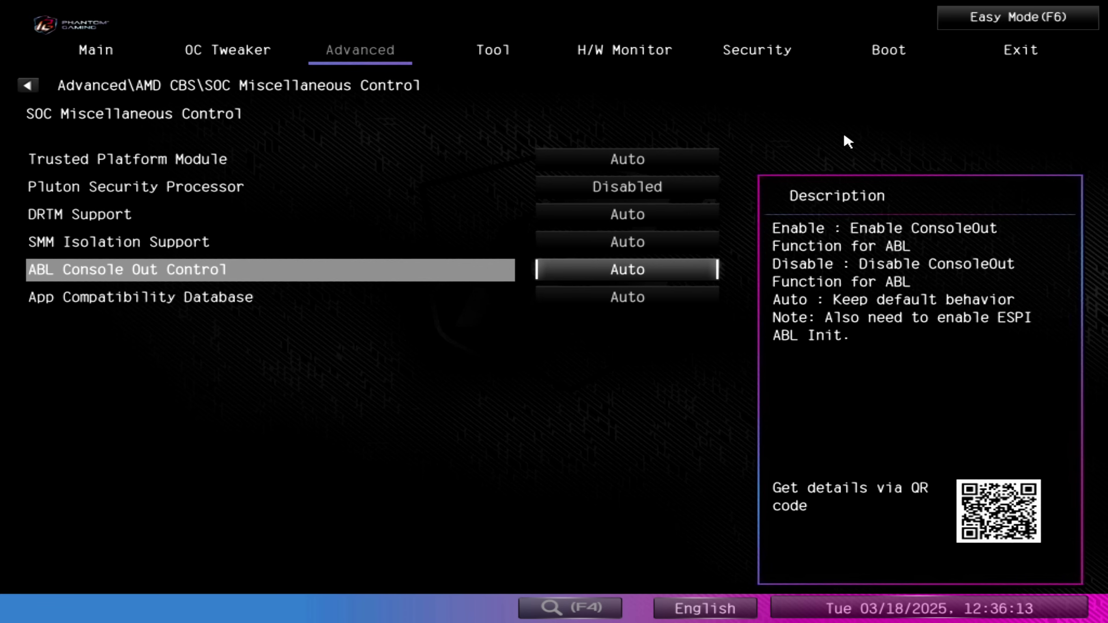
pyautogui.press('Up')
pyautogui.press('Up')
pyautogui.press('Up')
pyautogui.press('Down')
pyautogui.press('Down')
pyautogui.press('Up')
pyautogui.press('Up')
pyautogui.press('Up')
pyautogui.press('Up')
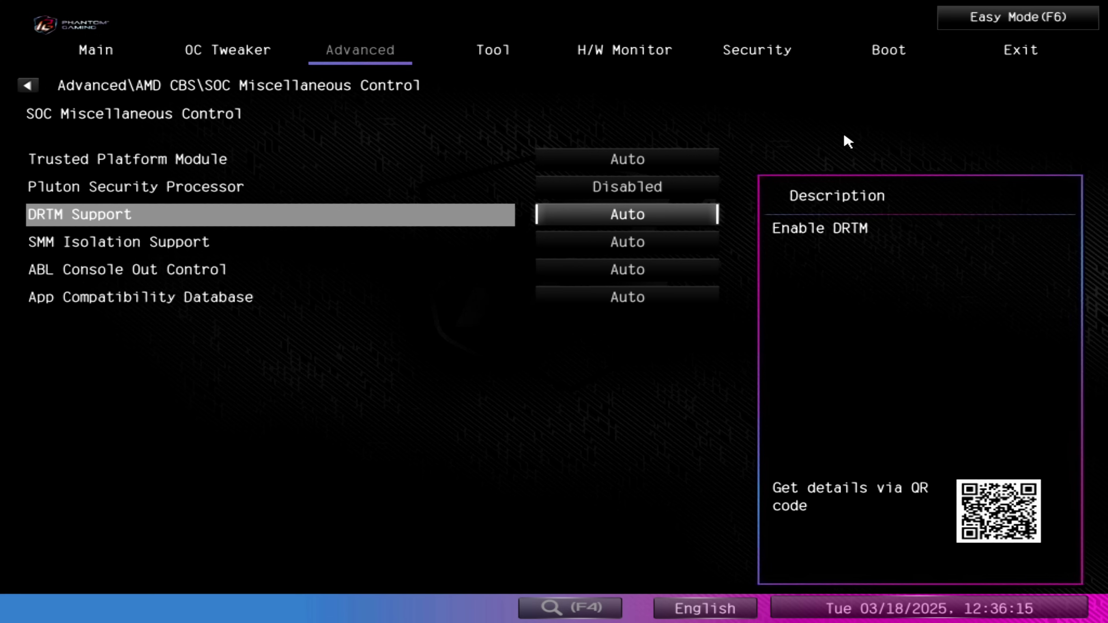
pyautogui.press('Return')
pyautogui.press('Down')
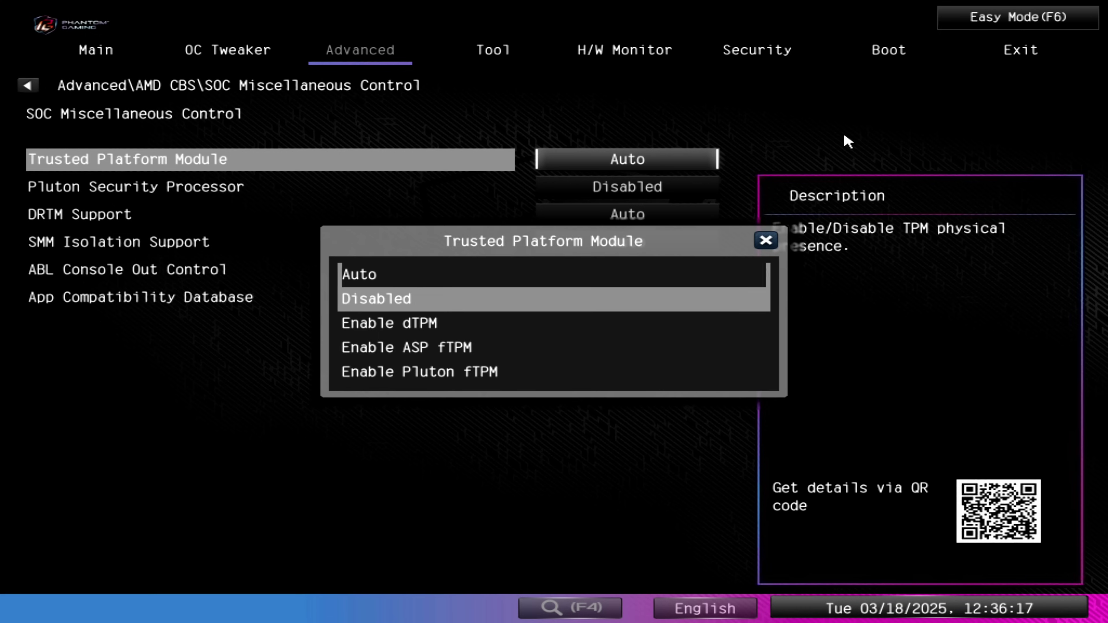
pyautogui.press('Down')
pyautogui.press('Down')
pyautogui.press('Down')
pyautogui.press('Up')
pyautogui.press('Up')
pyautogui.press('Up')
pyautogui.press('Up')
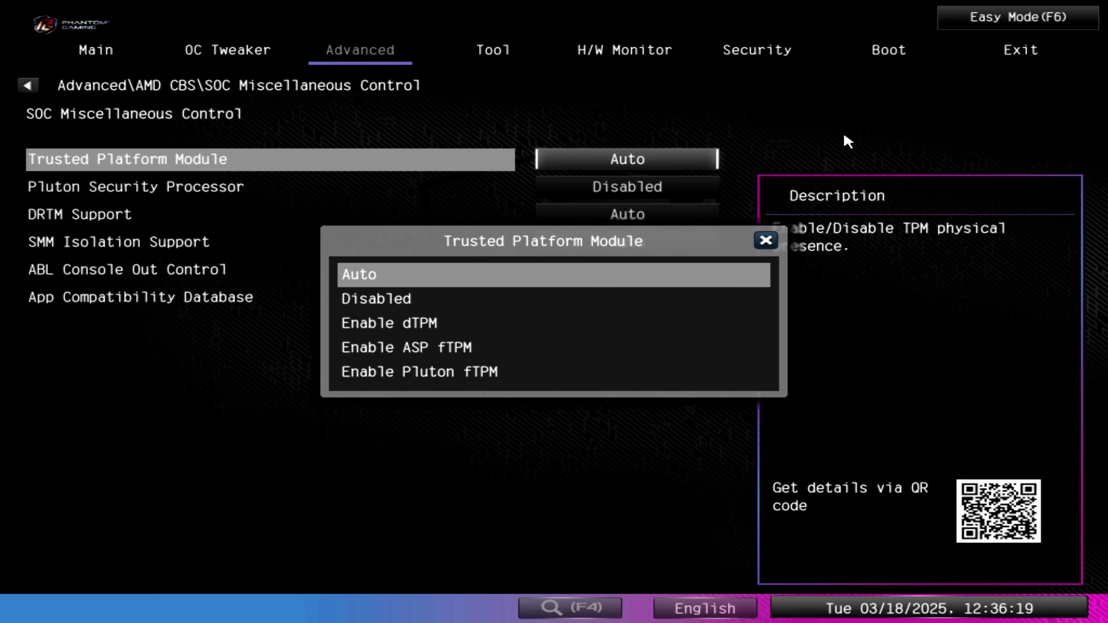
pyautogui.press('Down')
pyautogui.press('Down')
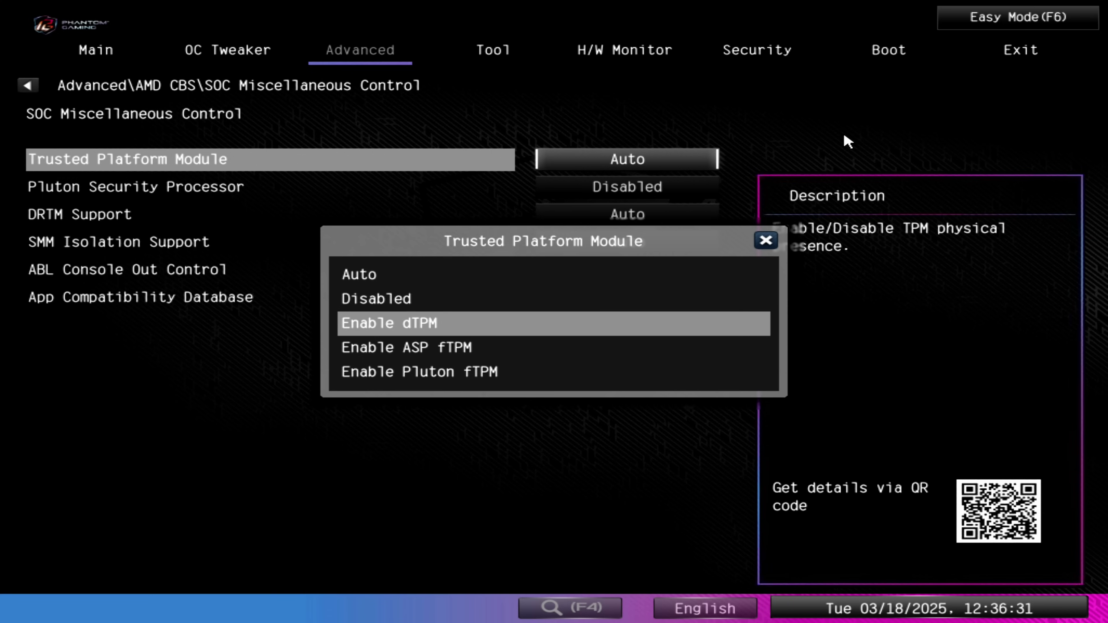
pyautogui.press('Down')
pyautogui.press('Up')
pyautogui.press('Escape')
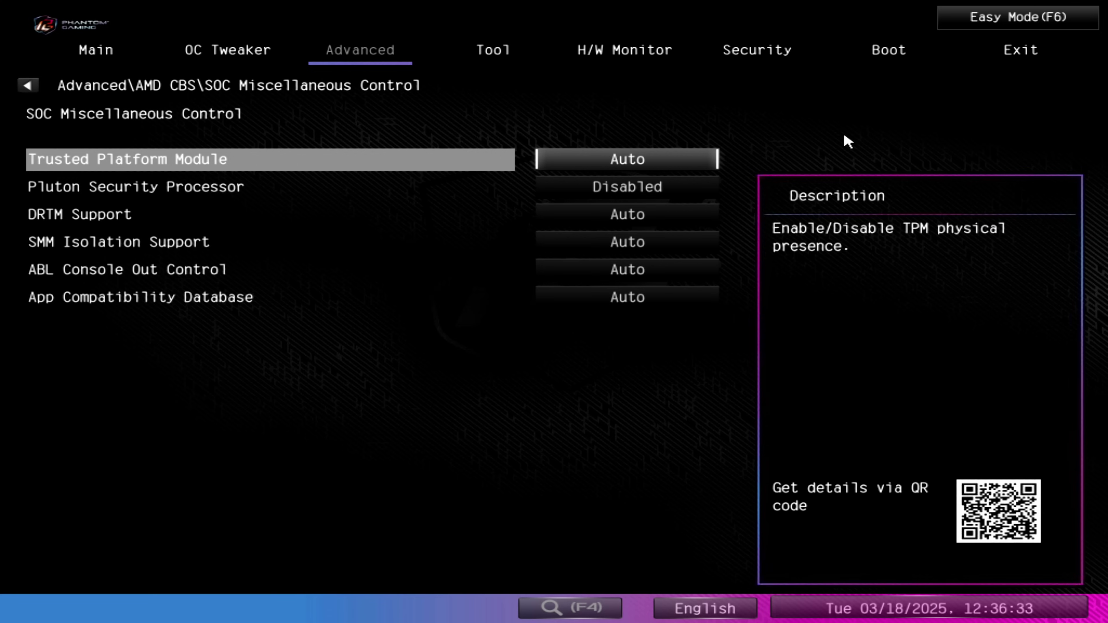
pyautogui.press('Down')
pyautogui.press('Down')
pyautogui.press('Up')
pyautogui.press('Up')
pyautogui.press('Down')
pyautogui.press('Up')
pyautogui.press('Down')
pyautogui.press('Down')
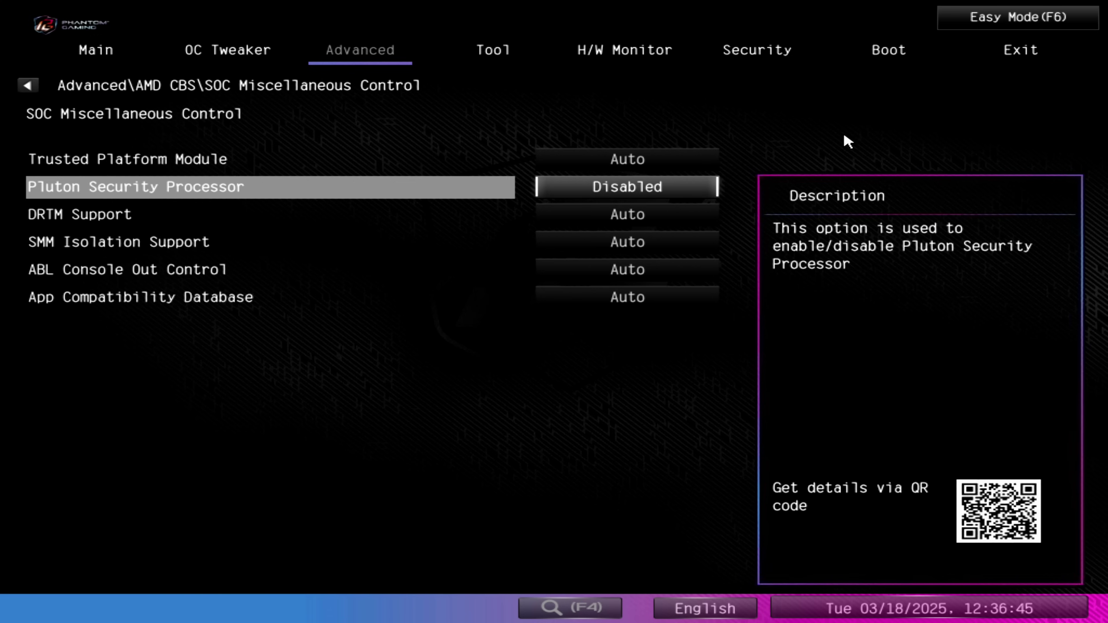
pyautogui.press('Down')
pyautogui.press('Down')
pyautogui.press('Down')
pyautogui.press('Escape')
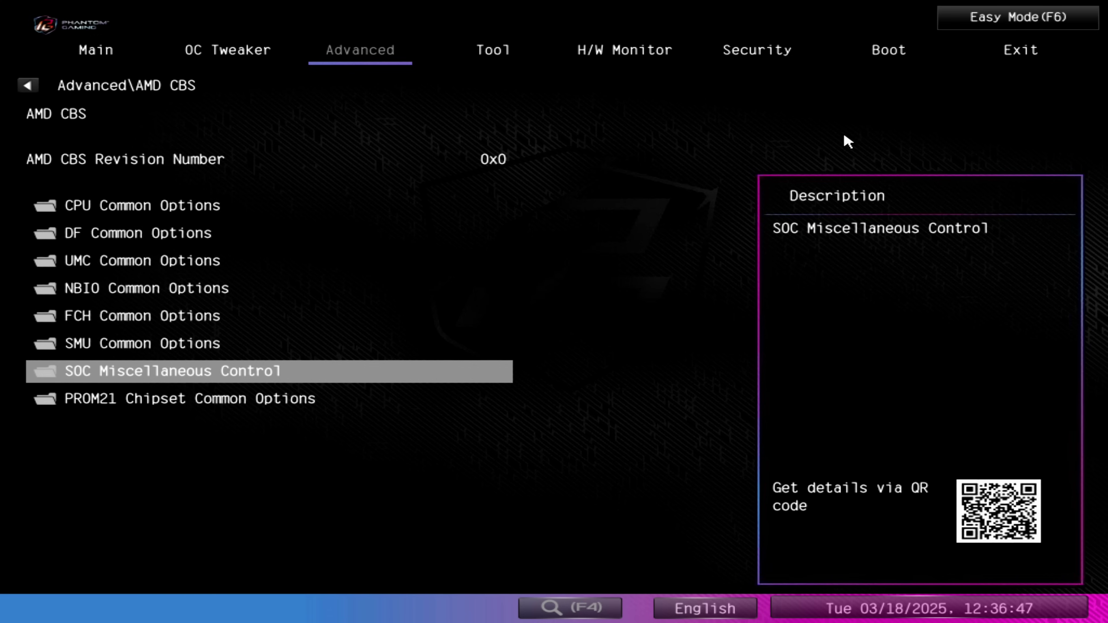
# - Open PROM21 Chipset Common Options and browse its Auto settings down to PROM21 Chipset Revision
pyautogui.press('Down')
pyautogui.press('Up')
pyautogui.press('Down')
pyautogui.press('Return')
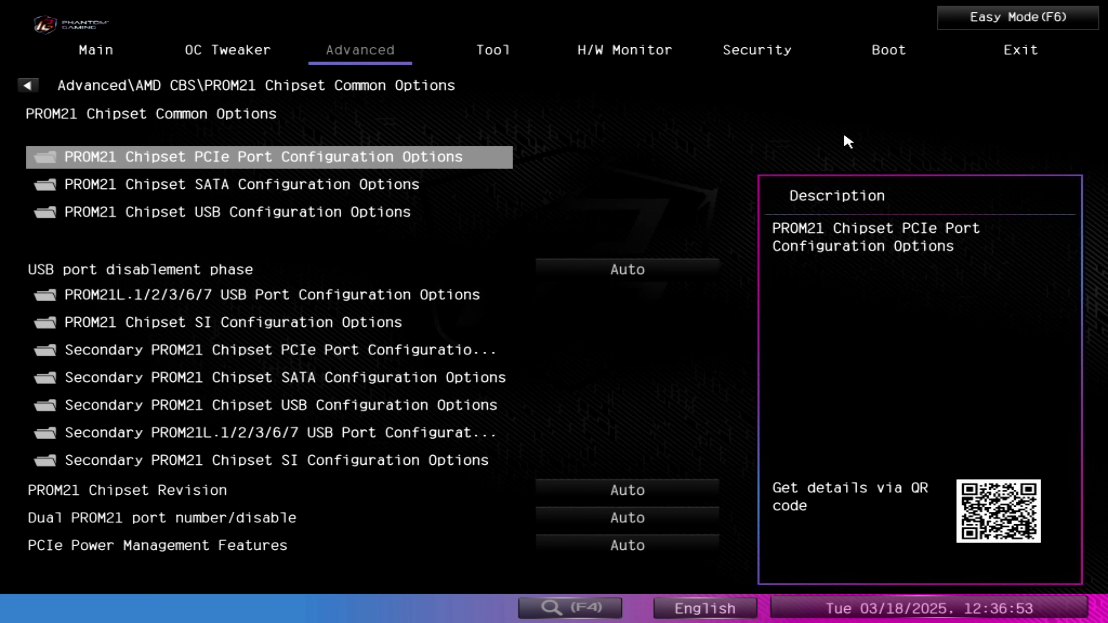
pyautogui.press('Escape')
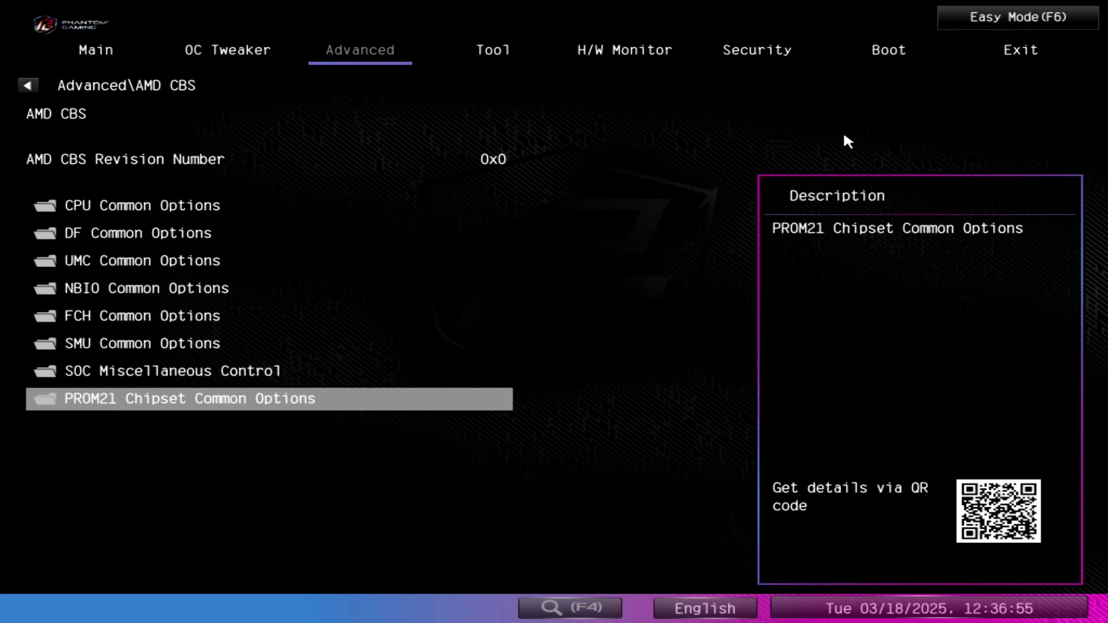
pyautogui.press('Return')
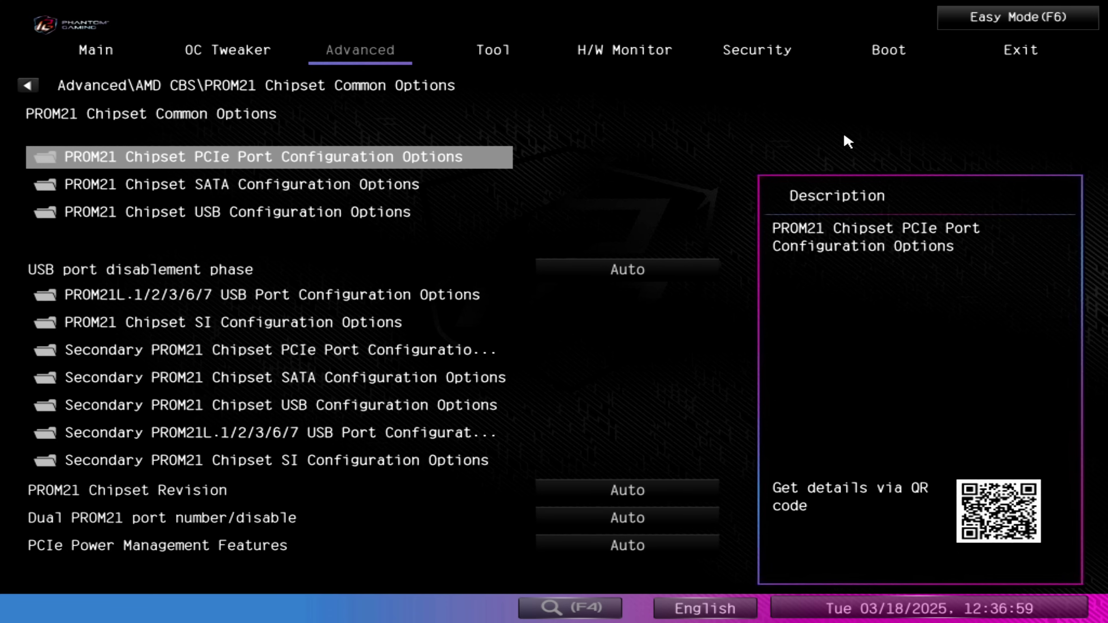
pyautogui.press('Down')
pyautogui.press('Down')
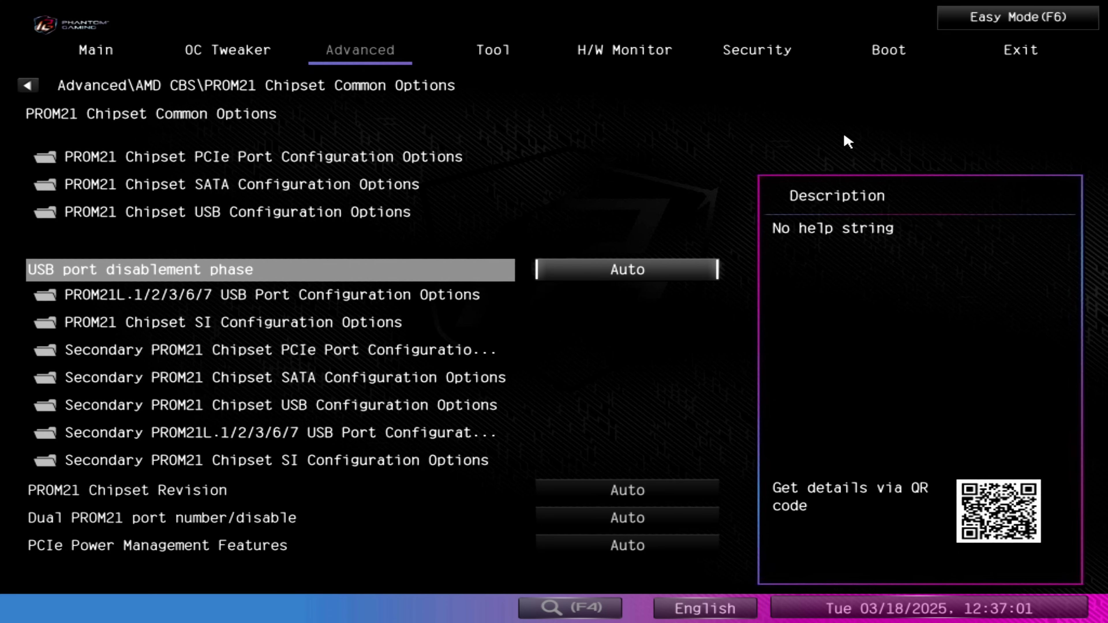
pyautogui.press('Up')
pyautogui.press('Up')
pyautogui.press('Up')
pyautogui.press('Down')
pyautogui.press('Down')
pyautogui.press('Down')
pyautogui.press('Down')
pyautogui.press('Down')
pyautogui.press('Down')
pyautogui.press('Down')
pyautogui.press('Down')
pyautogui.press('Down')
pyautogui.press('Down')
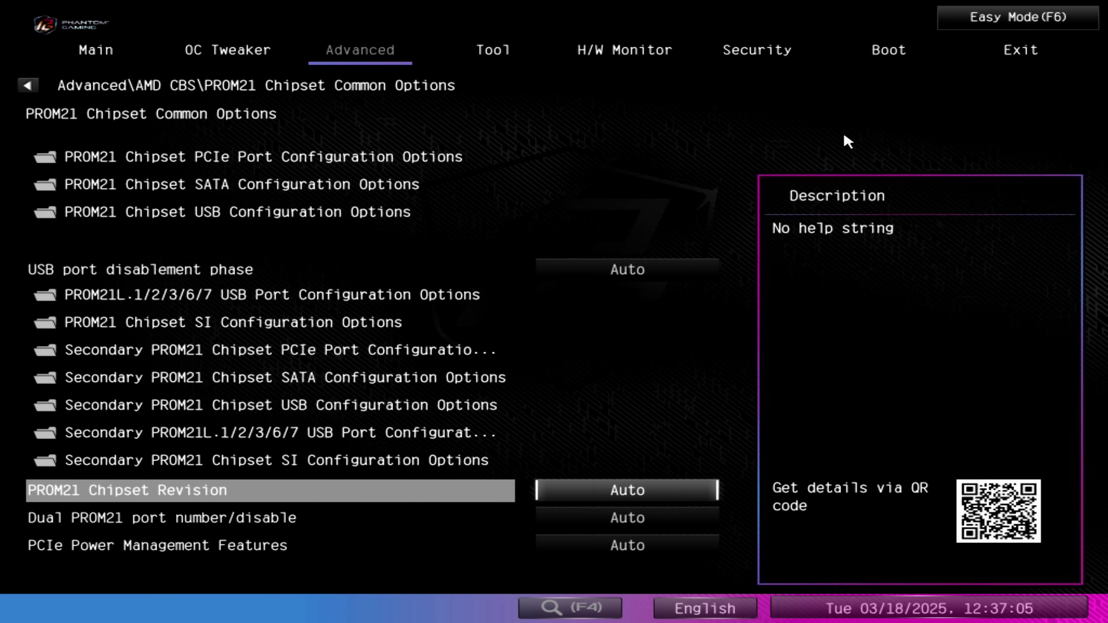
pyautogui.press('Down')
pyautogui.press('Down')
pyautogui.press('Up')
pyautogui.press('Up')
# - Open AMD PBS and view the AMD Firmware Version and Graphics Features pages
pyautogui.press('Escape')
pyautogui.press('Escape')
pyautogui.press('Down')
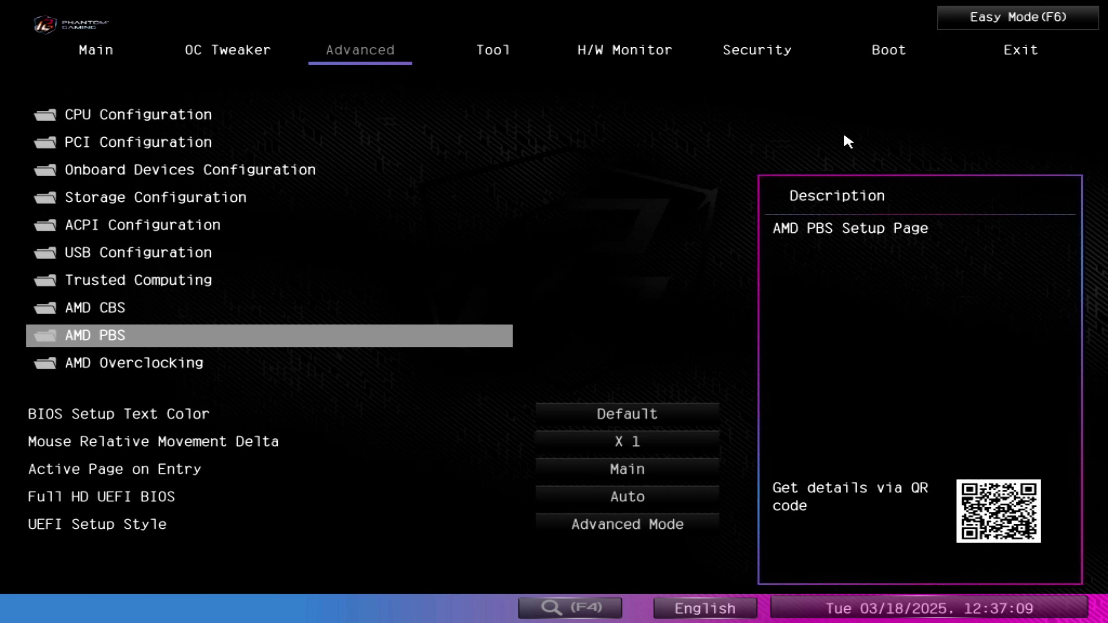
pyautogui.press('Return')
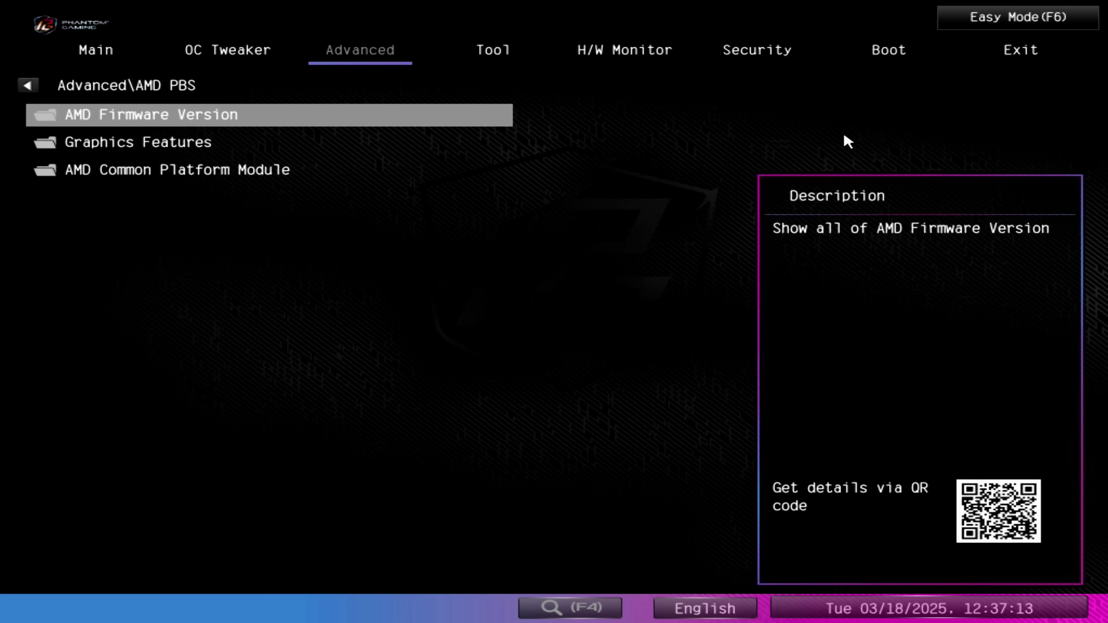
pyautogui.press('Return')
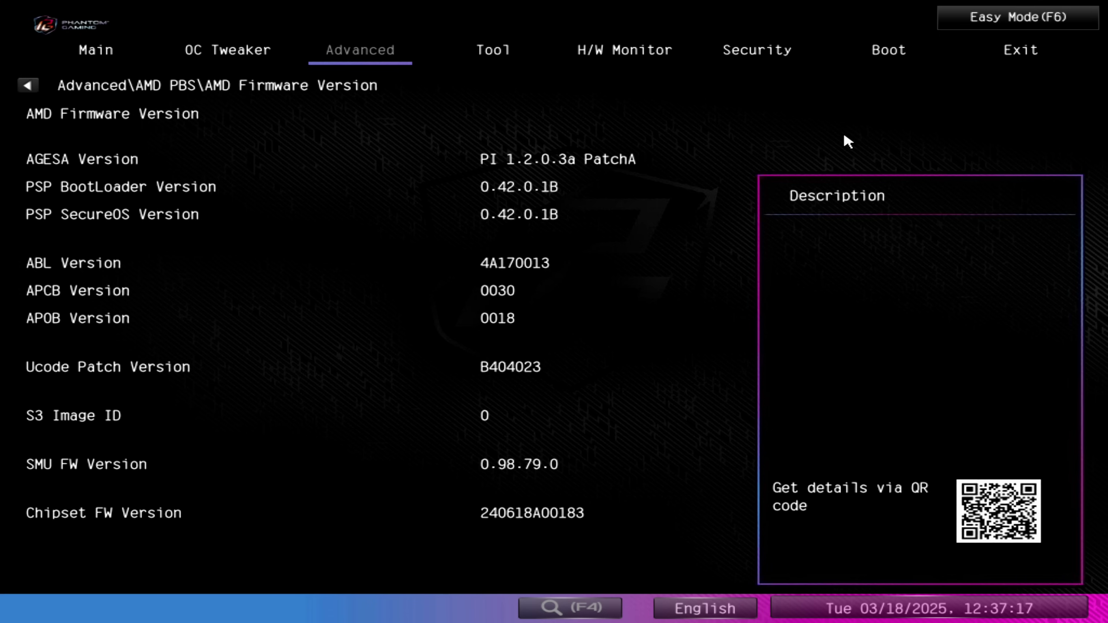
pyautogui.press('Escape')
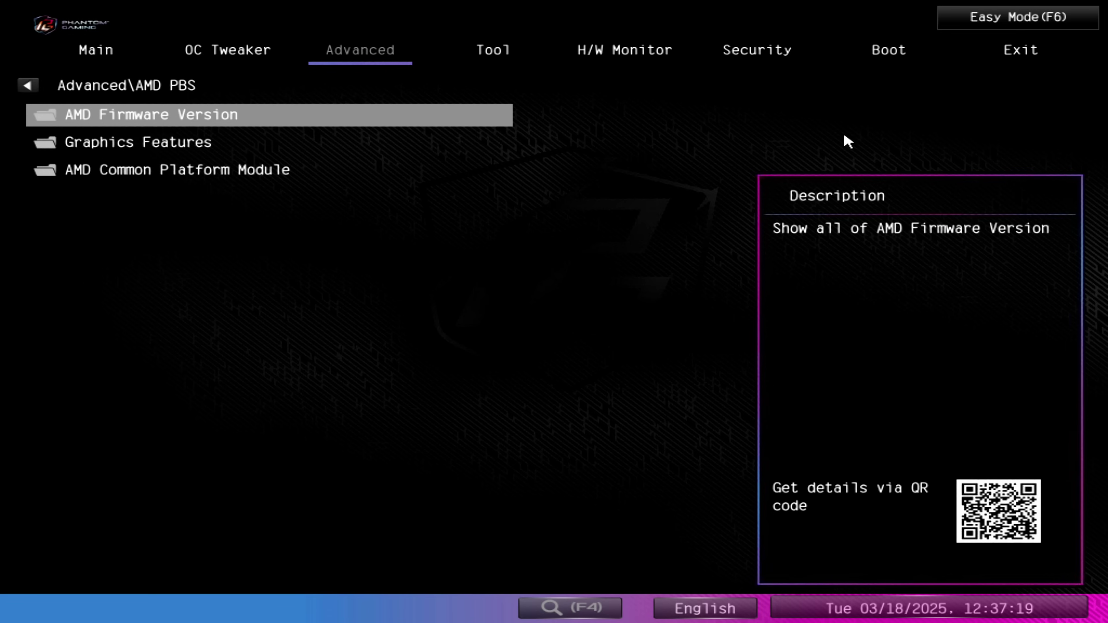
pyautogui.press('Down')
pyautogui.press('Return')
pyautogui.press('Escape')
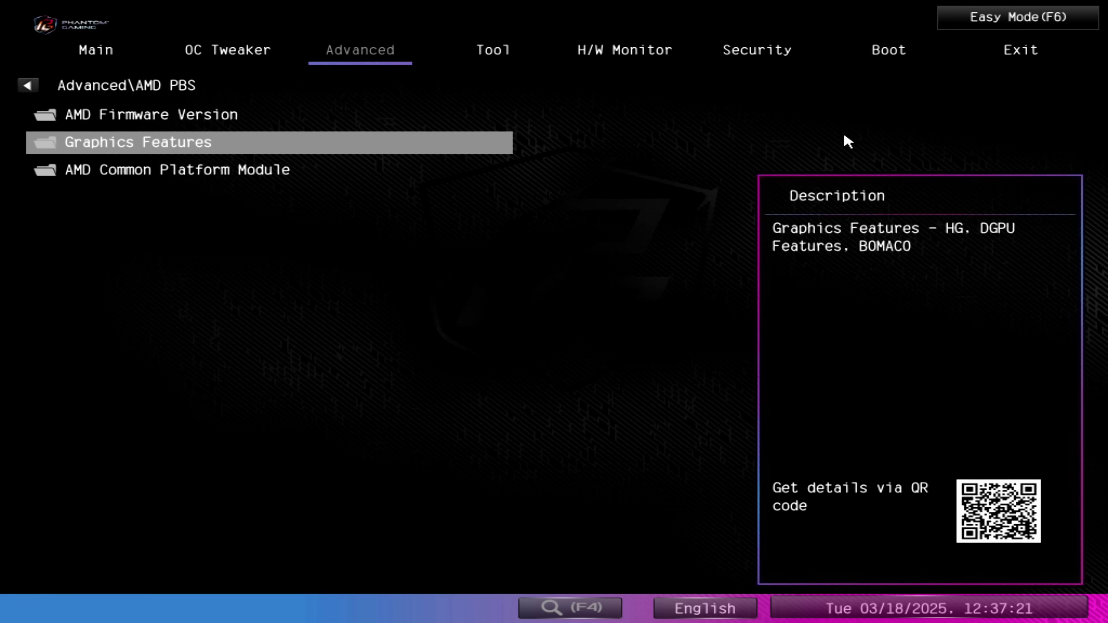
# - Review AMD Common Platform Module, with NVMe RAID mode Disabled, then return to Advanced
pyautogui.press('Down')
pyautogui.press('Return')
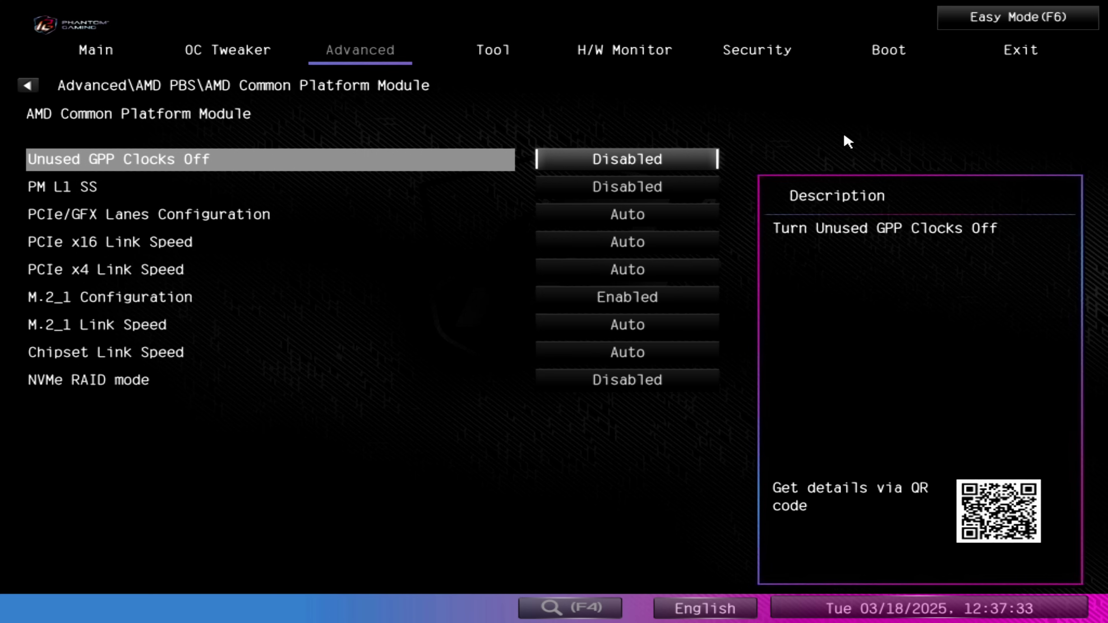
pyautogui.press('Down')
pyautogui.press('Down')
pyautogui.press('Down')
pyautogui.press('Down')
pyautogui.press('Down')
pyautogui.press('Down')
pyautogui.press('Down')
pyautogui.press('Down')
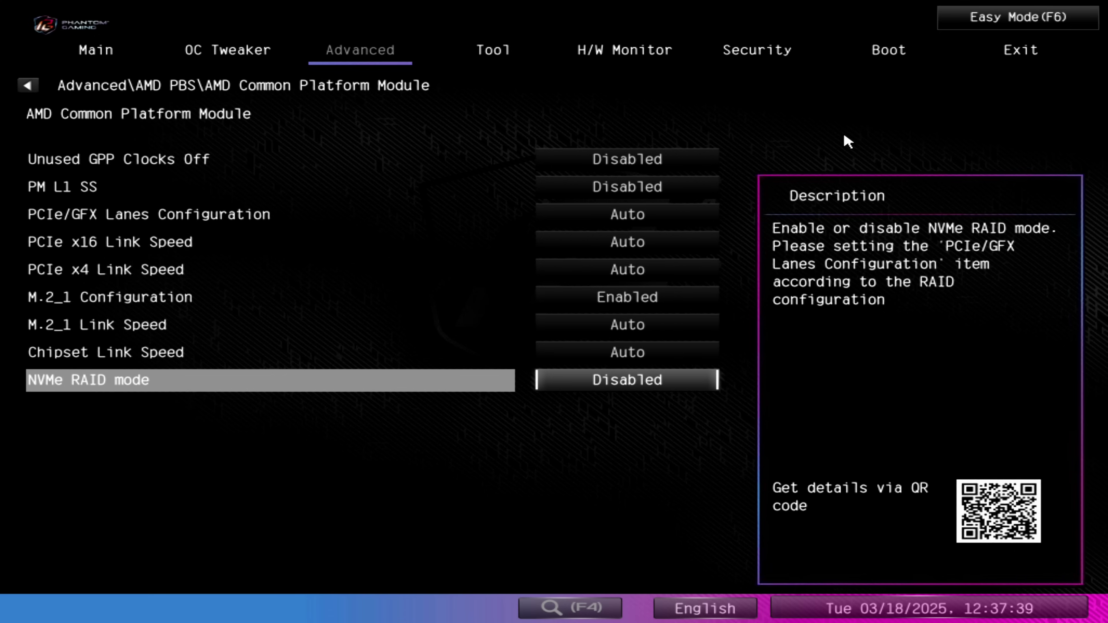
pyautogui.press('Up')
pyautogui.press('Up')
pyautogui.press('Up')
pyautogui.press('Up')
pyautogui.press('Up')
pyautogui.press('Up')
pyautogui.press('Up')
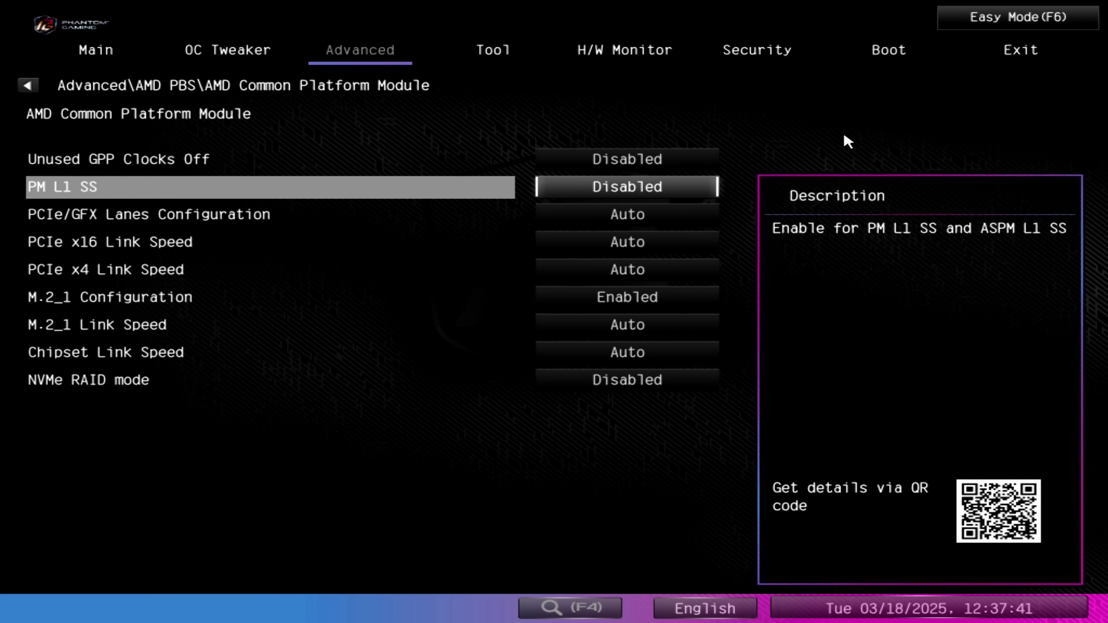
pyautogui.press('Up')
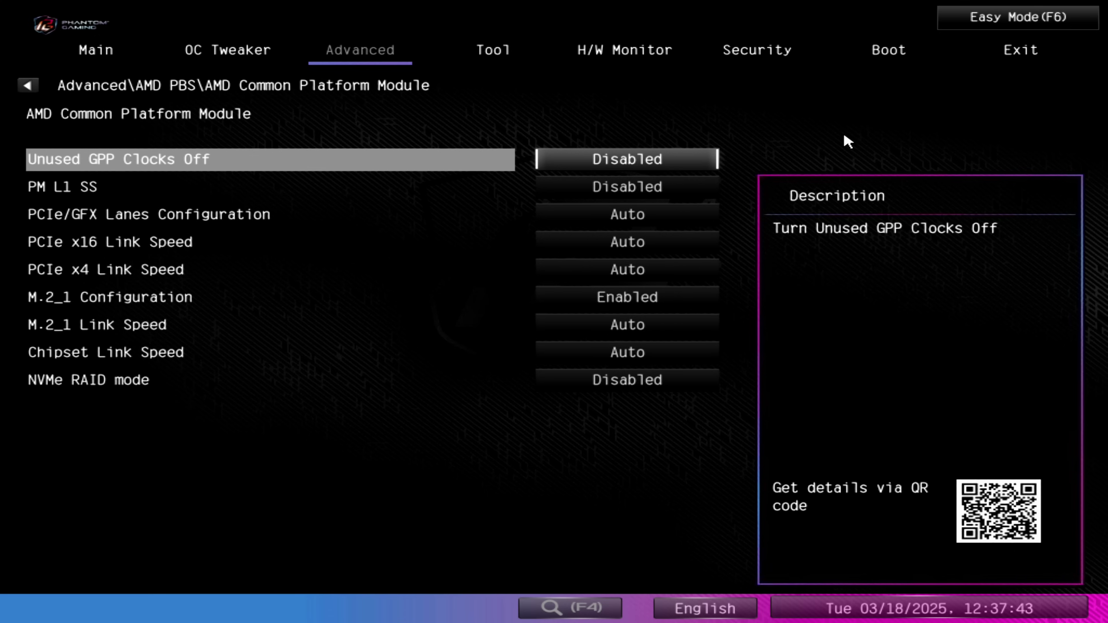
pyautogui.press('Escape')
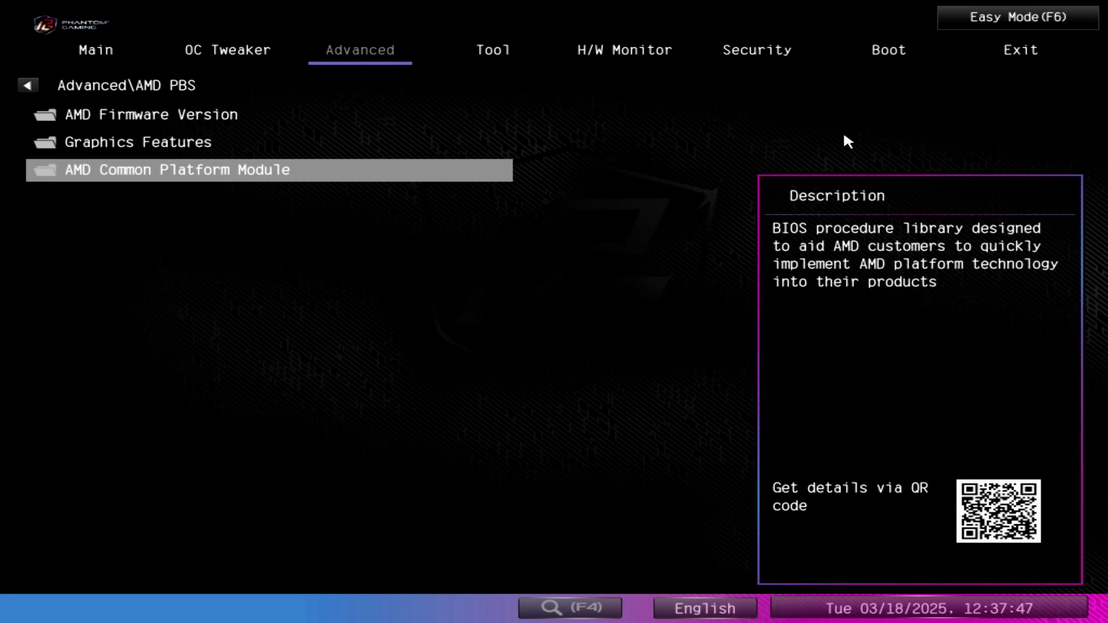
pyautogui.press('Return')
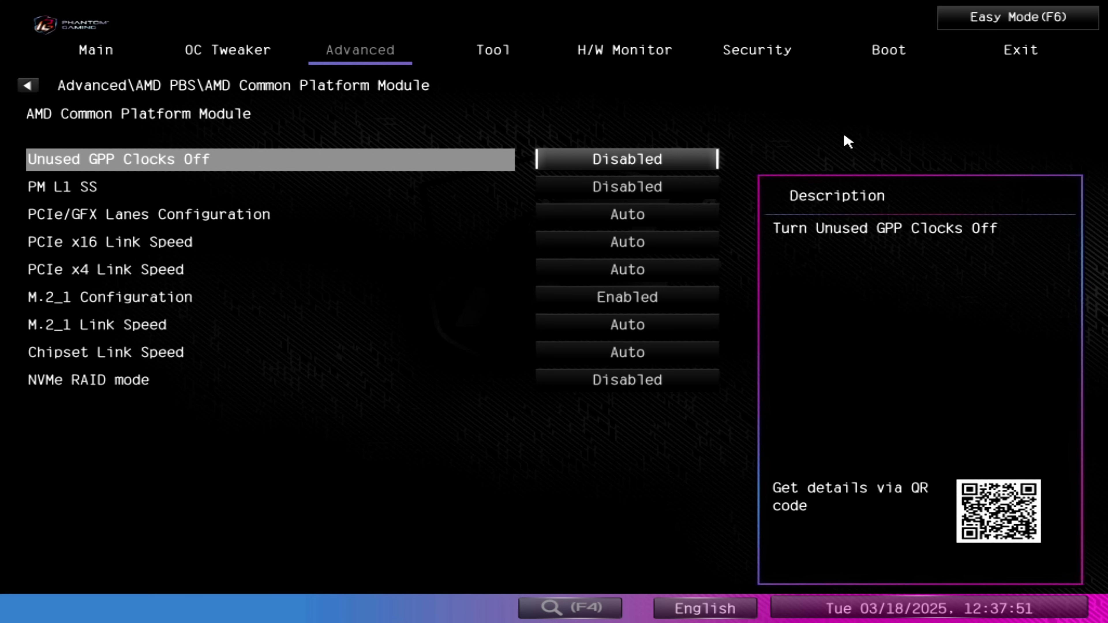
pyautogui.press('Escape')
pyautogui.press('Escape')
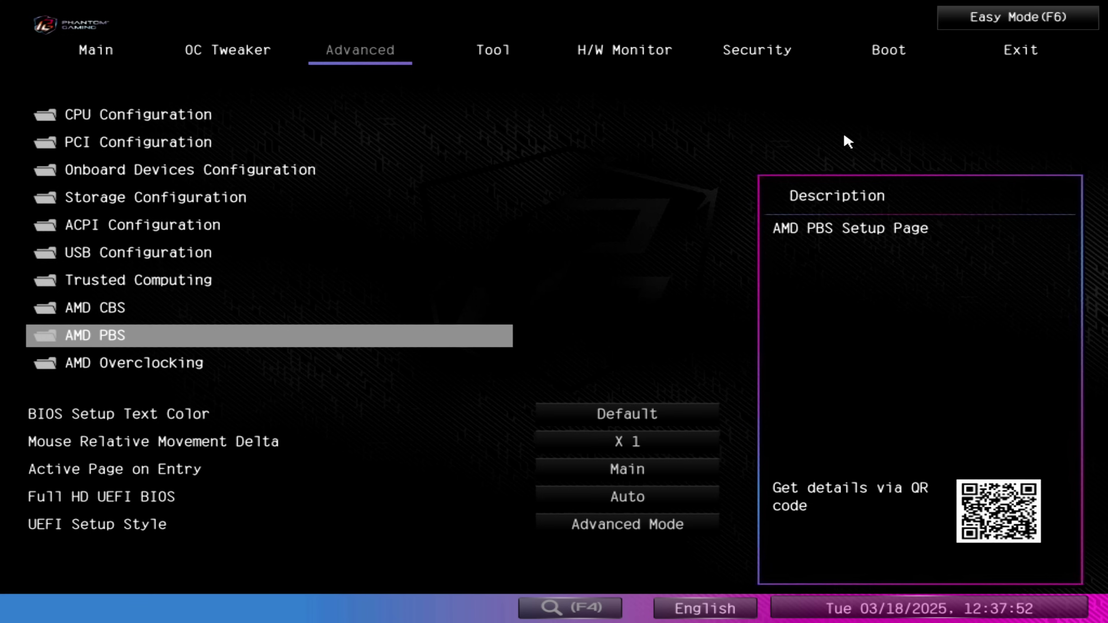
pyautogui.press('Up')
# - Open AMD Overclocking and accept its warning
pyautogui.press('Down')
pyautogui.press('Up')
pyautogui.press('Down')
pyautogui.press('Up')
pyautogui.press('Down')
pyautogui.press('Down')
pyautogui.press('Up')
pyautogui.press('Up')
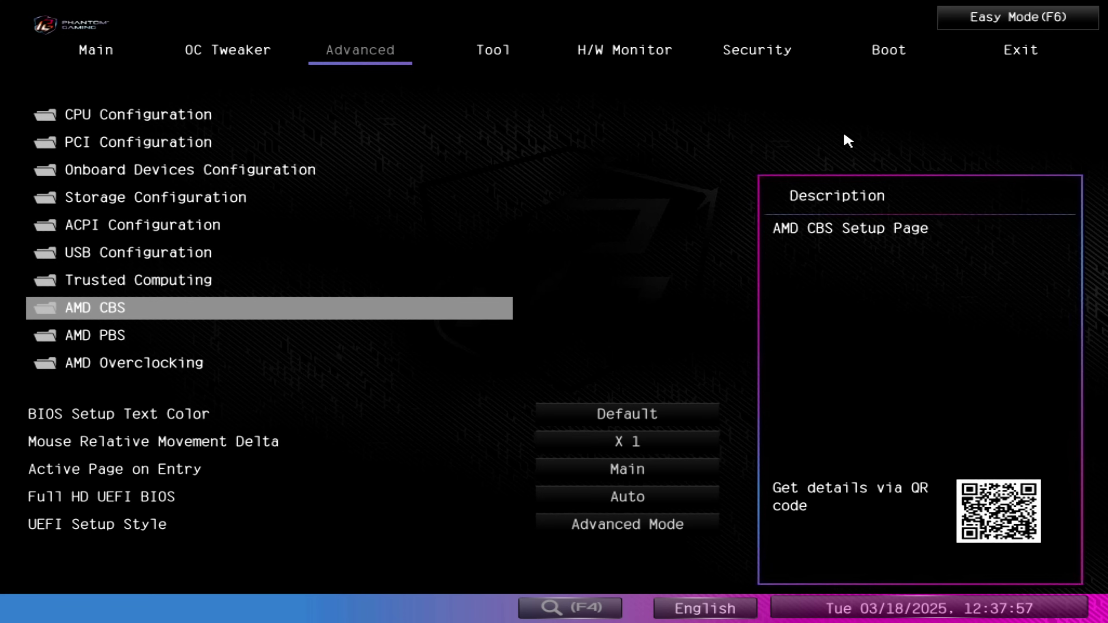
pyautogui.press('Down')
pyautogui.press('Down')
pyautogui.press('Up')
pyautogui.press('Up')
pyautogui.press('Down')
pyautogui.press('Down')
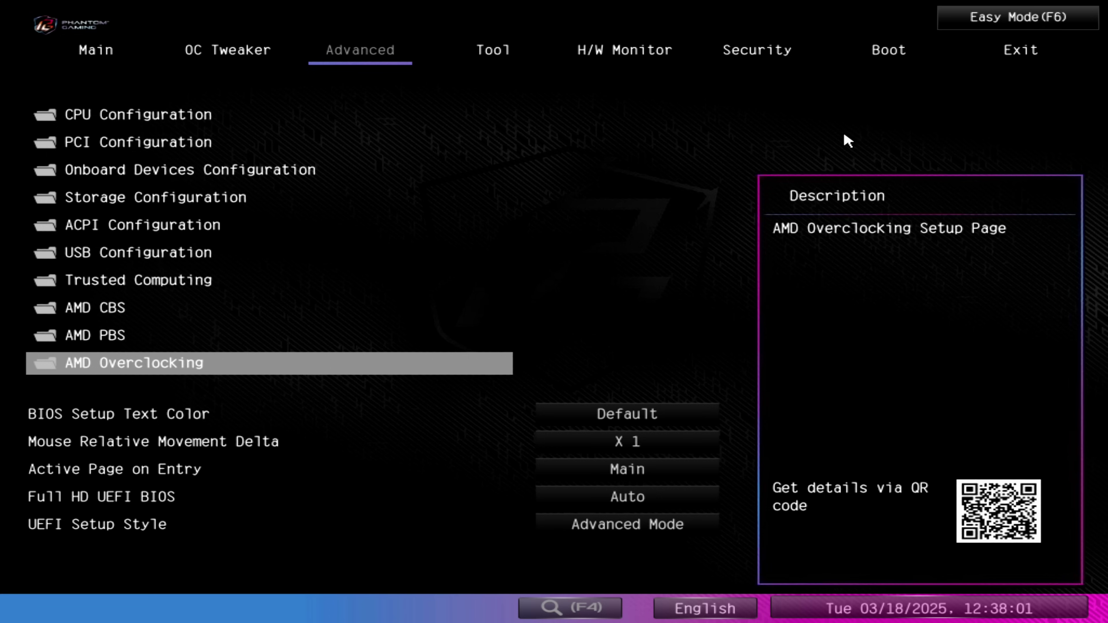
pyautogui.press('Return')
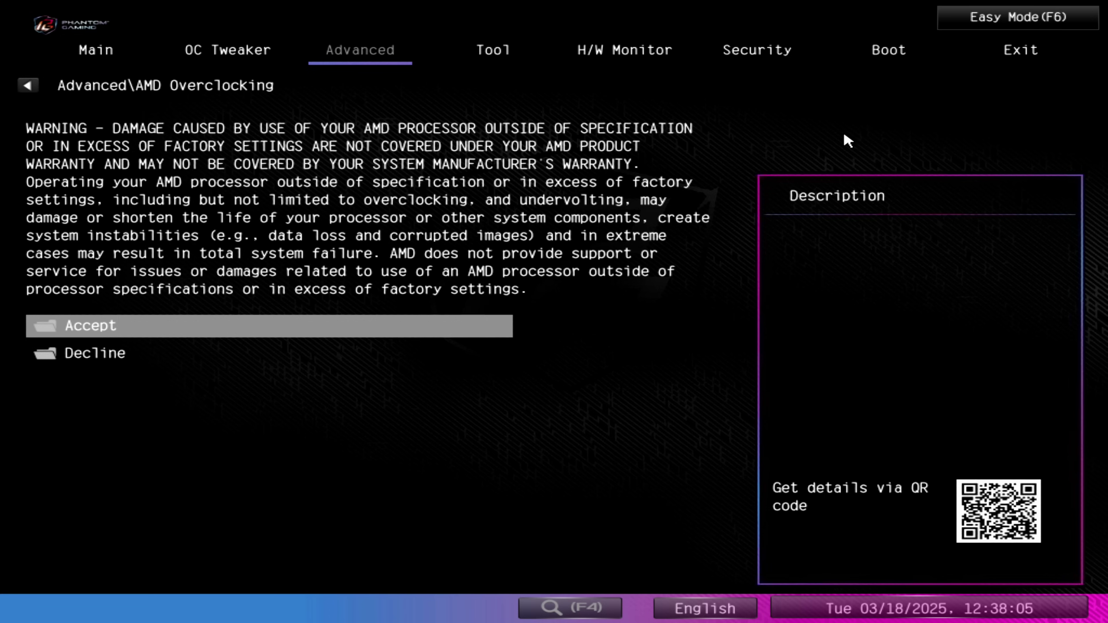
pyautogui.press('Return')
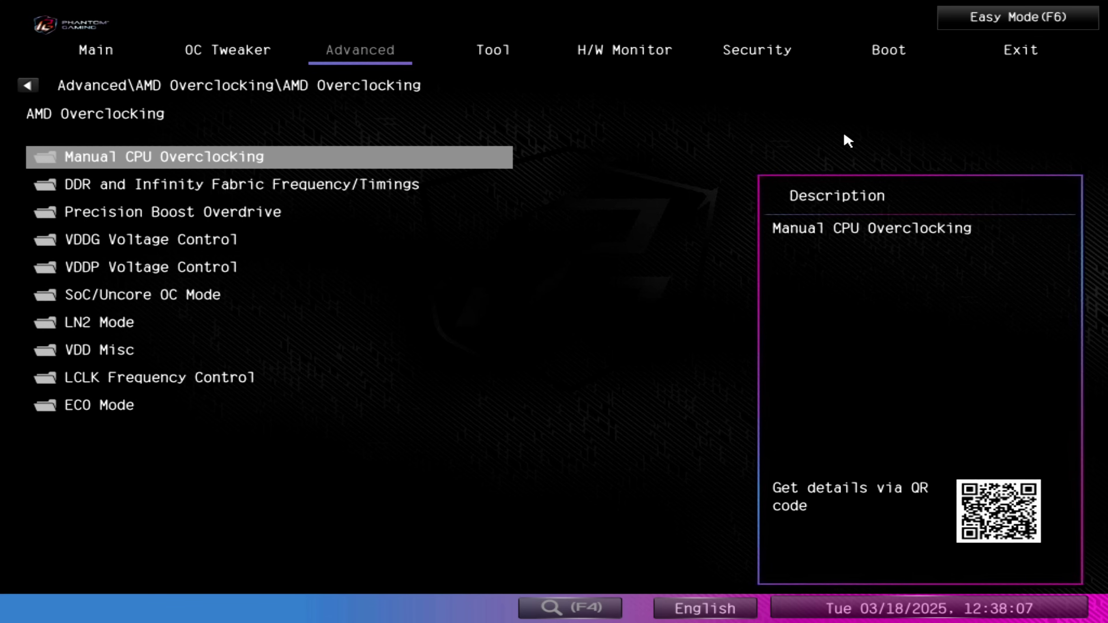
# - Set Precision Boost Overdrive to Advanced
pyautogui.press('Down')
pyautogui.press('Down')
pyautogui.press('Down')
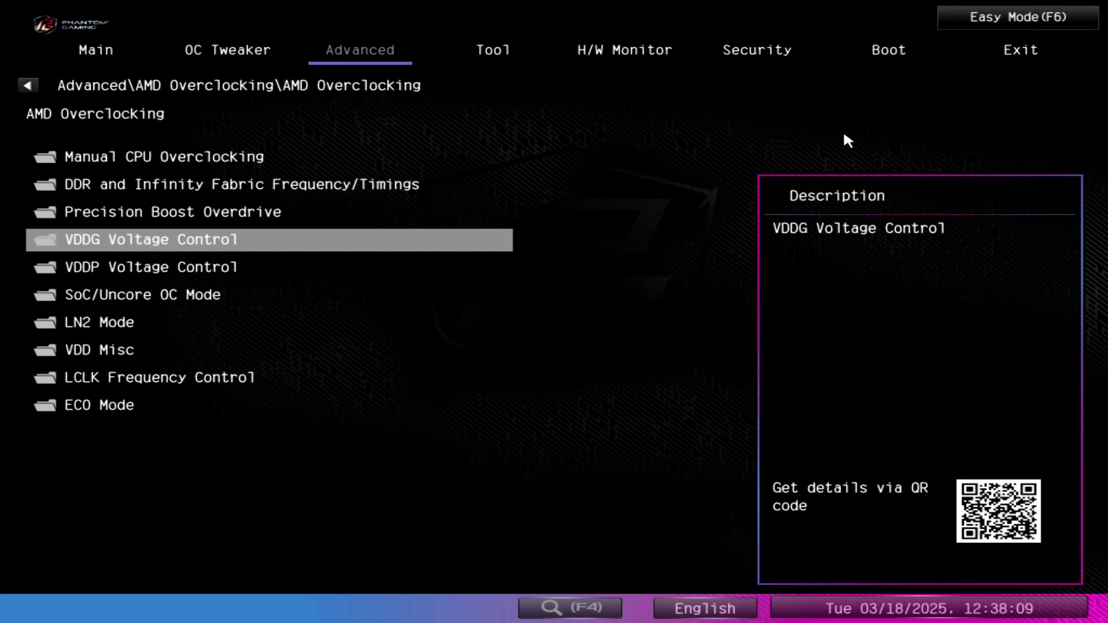
pyautogui.press('Up')
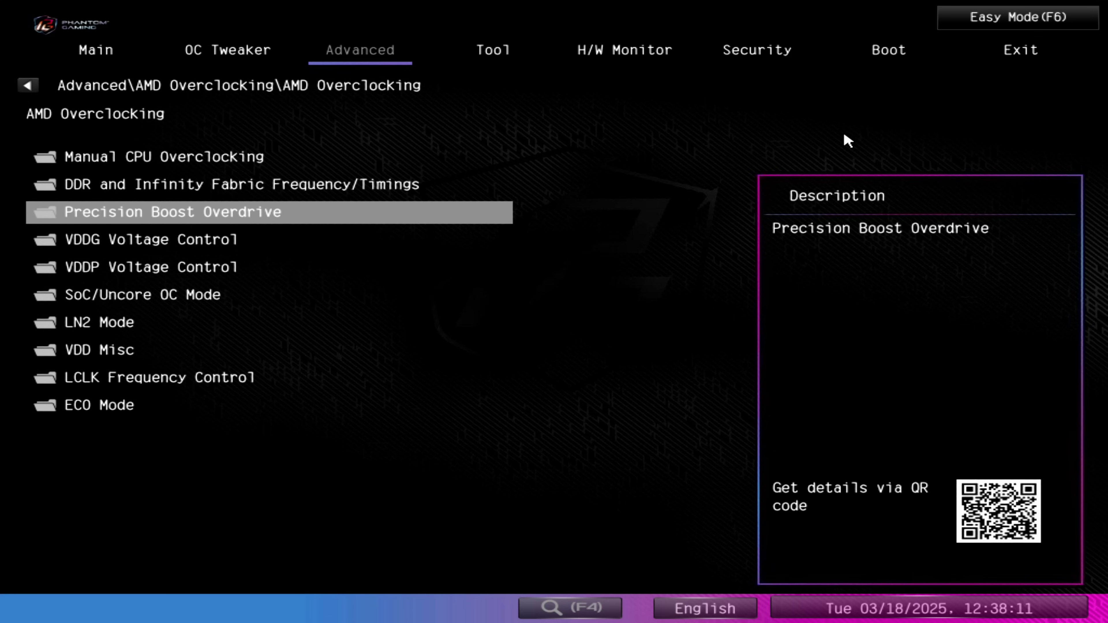
pyautogui.press('Return')
pyautogui.press('Return')
pyautogui.press('Down')
pyautogui.press('Down')
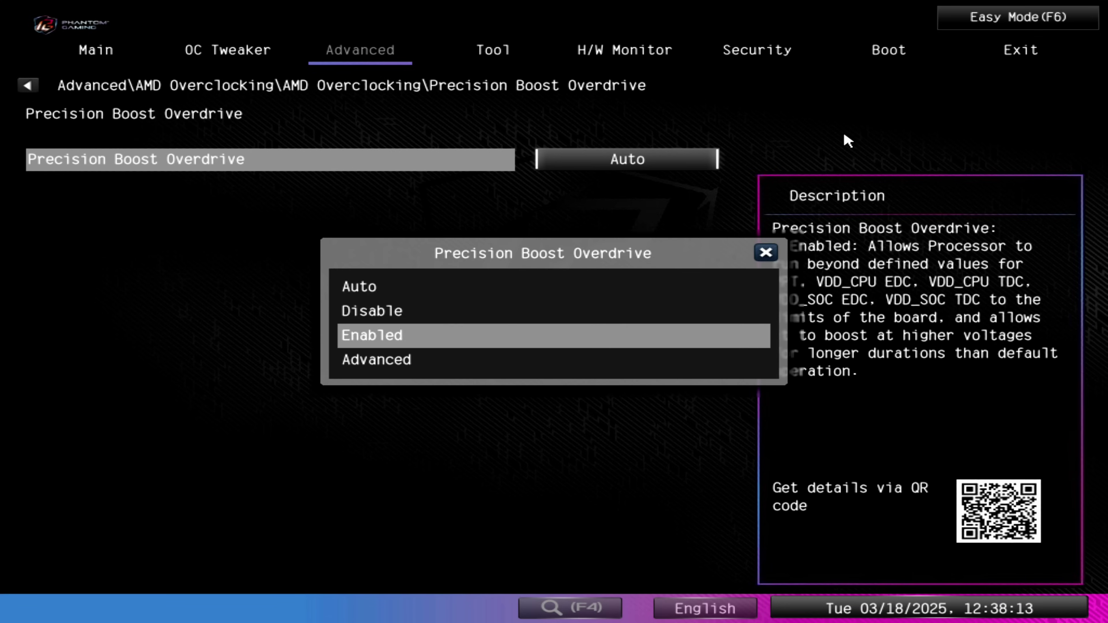
pyautogui.press('Down')
pyautogui.press('Return')
pyautogui.press('Down')
pyautogui.press('Down')
pyautogui.press('Down')
pyautogui.press('Down')
pyautogui.press('Down')
pyautogui.press('Down')
pyautogui.press('Down')
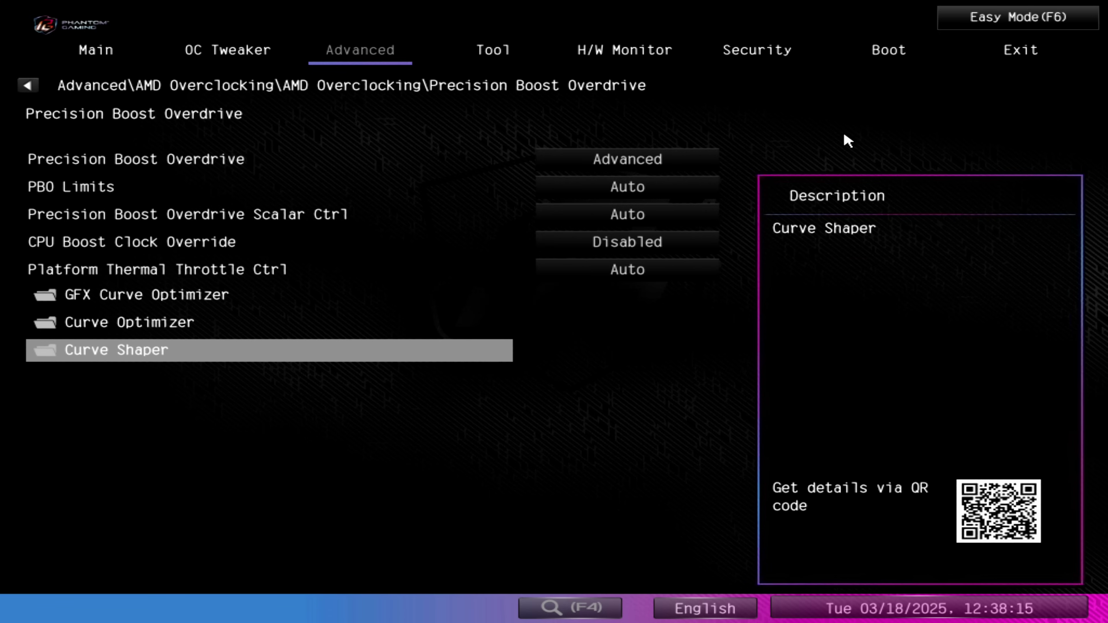
# - Check Curve Shaper and the Curve Optimizer modes, leaving Curve Optimizer at Disable
pyautogui.press('Return')
pyautogui.press('Escape')
pyautogui.press('Up')
pyautogui.press('Return')
pyautogui.press('Escape')
pyautogui.press('Return')
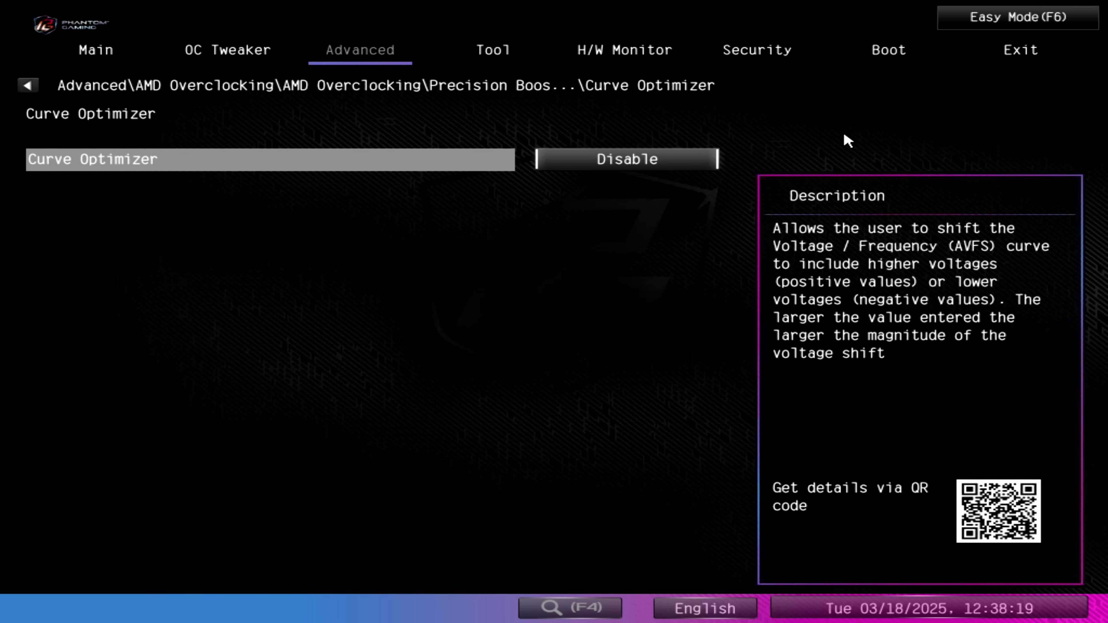
pyautogui.press('Return')
pyautogui.press('Down')
pyautogui.press('Down')
pyautogui.press('Down')
pyautogui.press('Up')
pyautogui.press('Up')
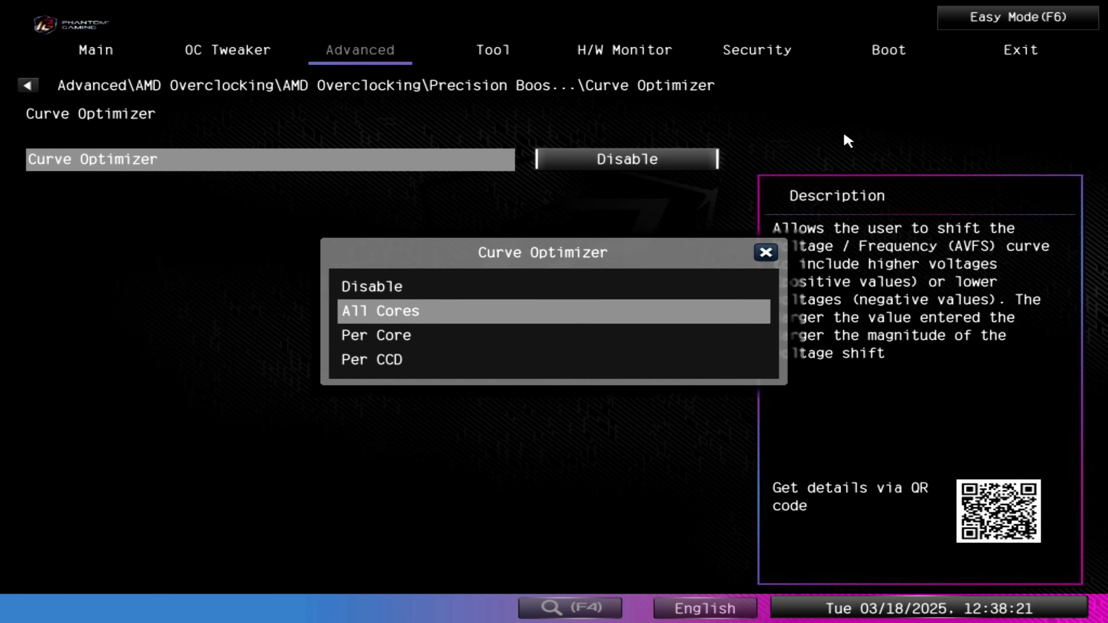
pyautogui.press('Up')
pyautogui.press('Return')
pyautogui.press('Escape')
pyautogui.press('Up')
pyautogui.press('Up')
pyautogui.press('Up')
pyautogui.press('Up')
pyautogui.press('Up')
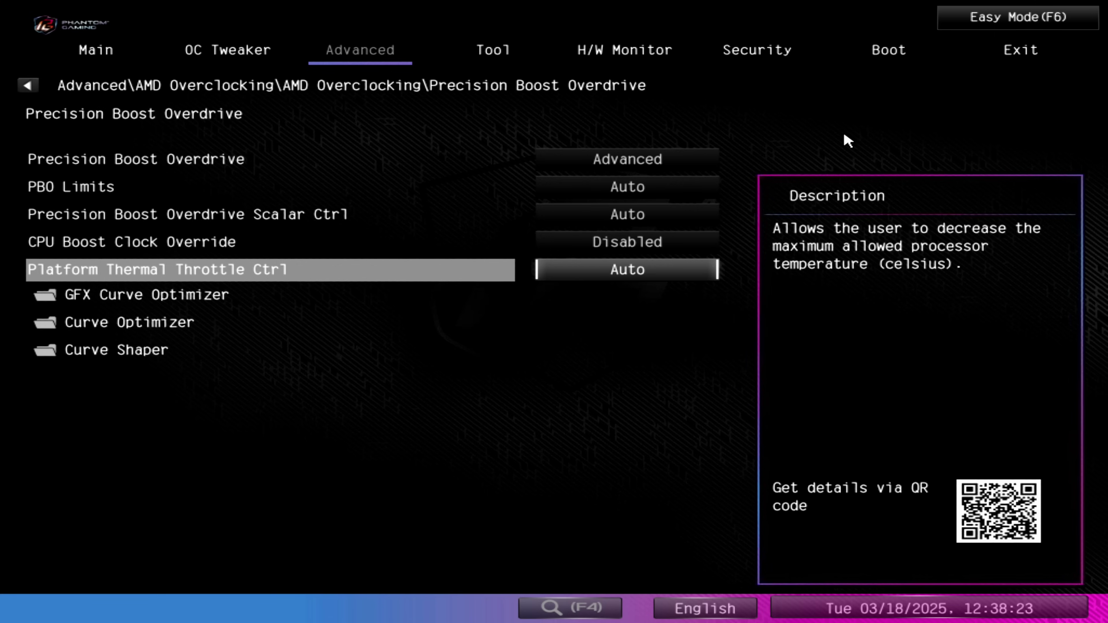
# - Set Precision Boost Overdrive back to Auto and leave AMD Overclocking for the Advanced list
pyautogui.press('Up')
pyautogui.press('Return')
pyautogui.press('Up')
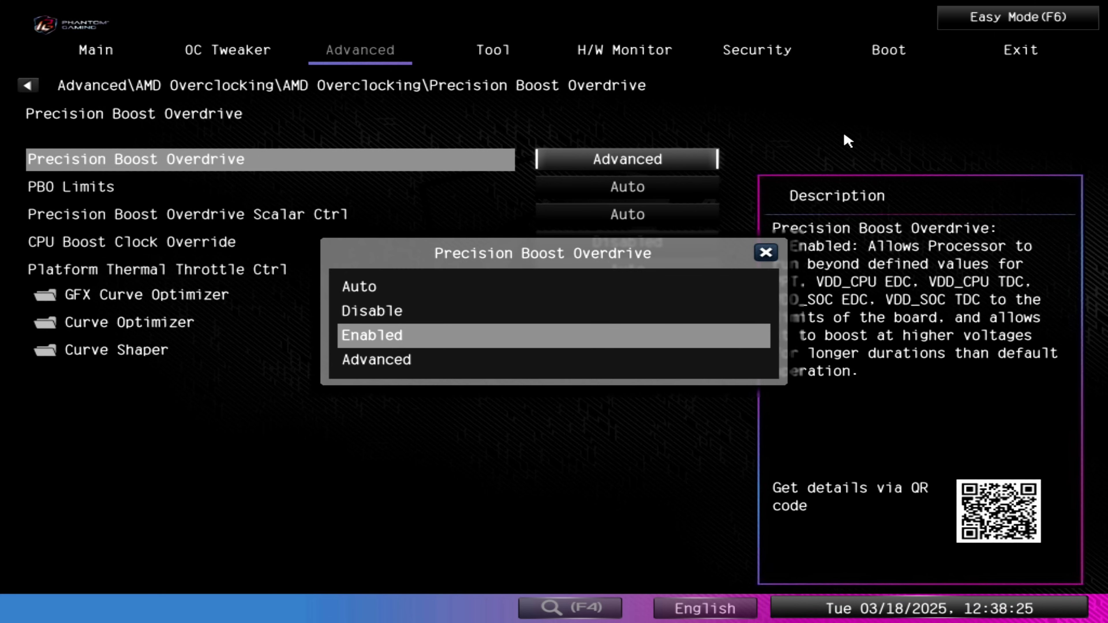
pyautogui.press('Up')
pyautogui.press('Up')
pyautogui.press('Return')
pyautogui.press('Escape')
pyautogui.press('Down')
pyautogui.press('Down')
pyautogui.press('Down')
pyautogui.press('Down')
pyautogui.press('Down')
pyautogui.press('Down')
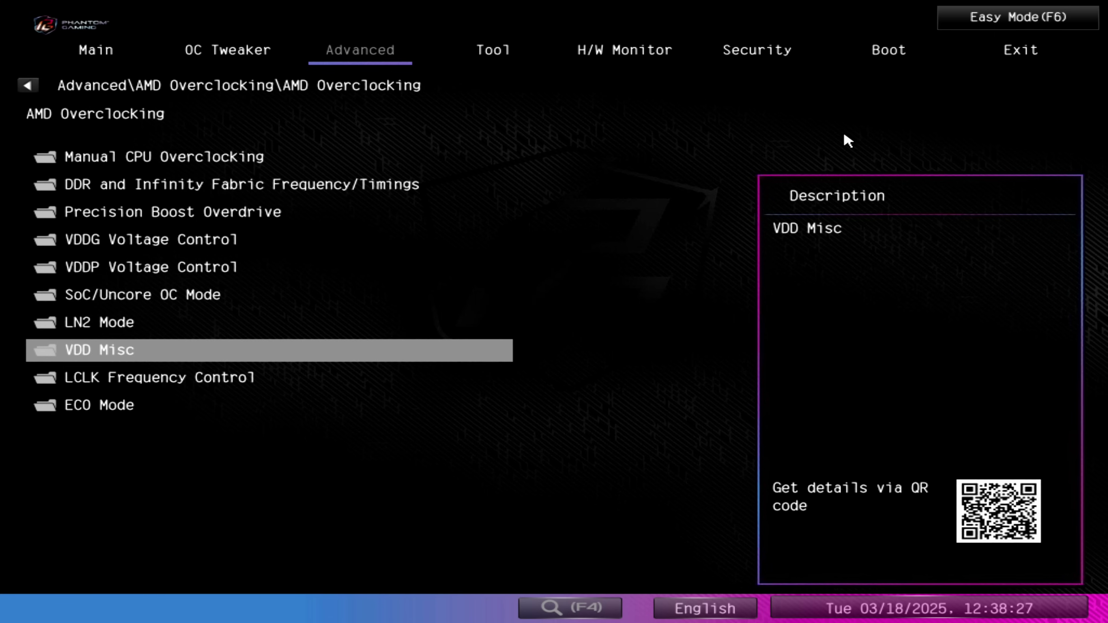
pyautogui.press('Up')
pyautogui.press('Up')
pyautogui.press('Up')
pyautogui.press('Up')
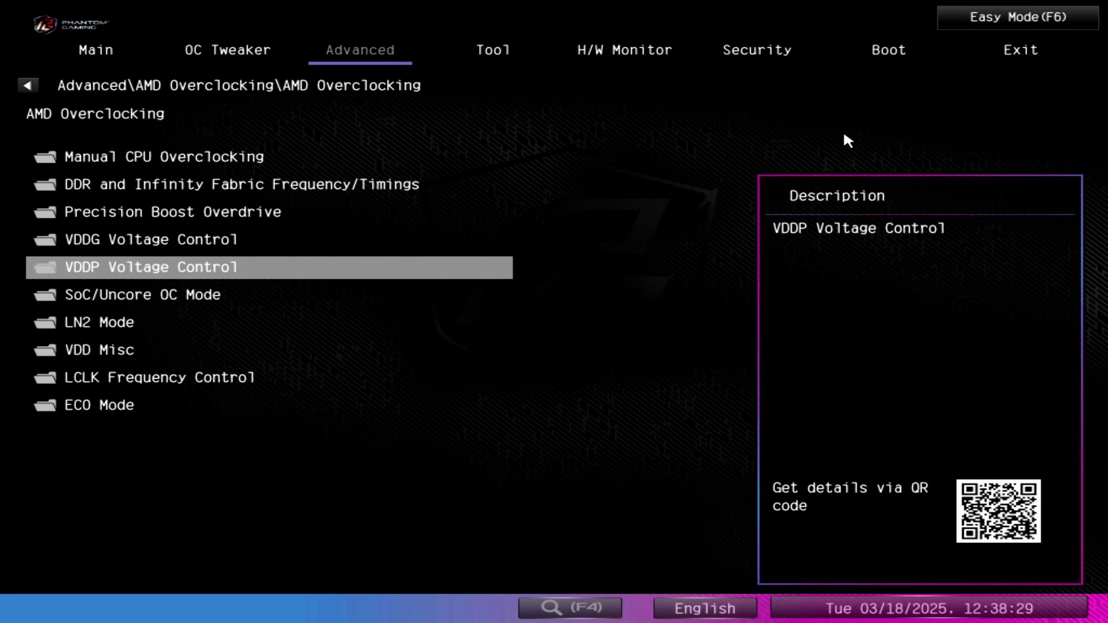
pyautogui.press('Down')
pyautogui.press('Down')
pyautogui.press('Down')
pyautogui.press('Down')
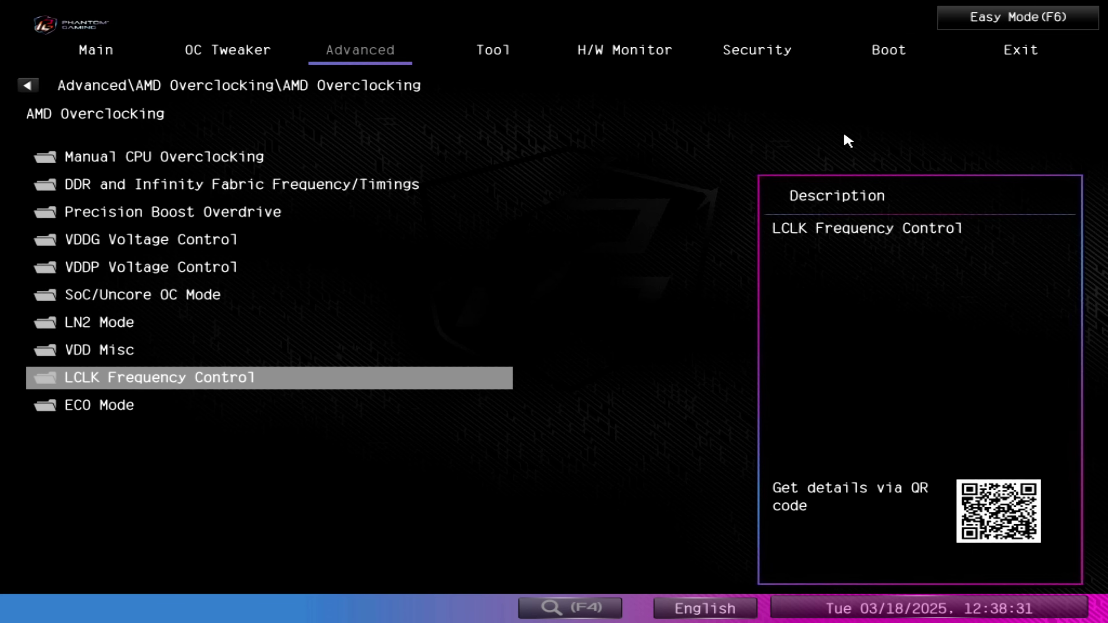
pyautogui.press('Escape')
pyautogui.press('Escape')
pyautogui.press('Down')
pyautogui.press('Down')
pyautogui.press('Down')
pyautogui.press('Down')
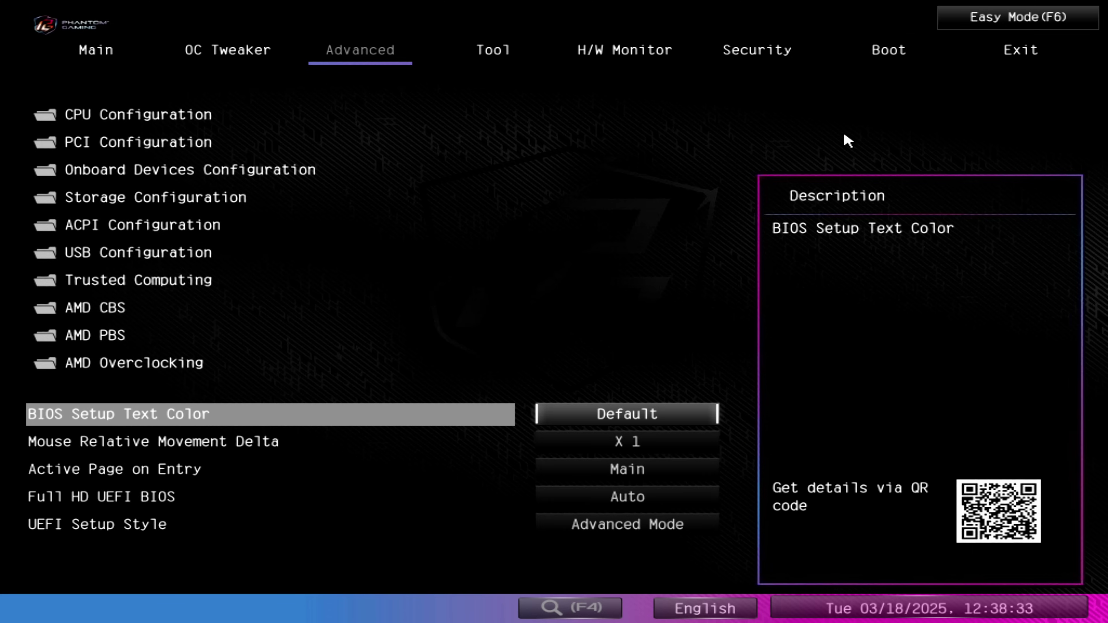
# - Review Instant Flash and Auto Driver Installer (Disabled) on the Tool page, then move to H/W Monitor
pyautogui.press('Up')
pyautogui.press('Up')
pyautogui.press('Up')
pyautogui.press('Up')
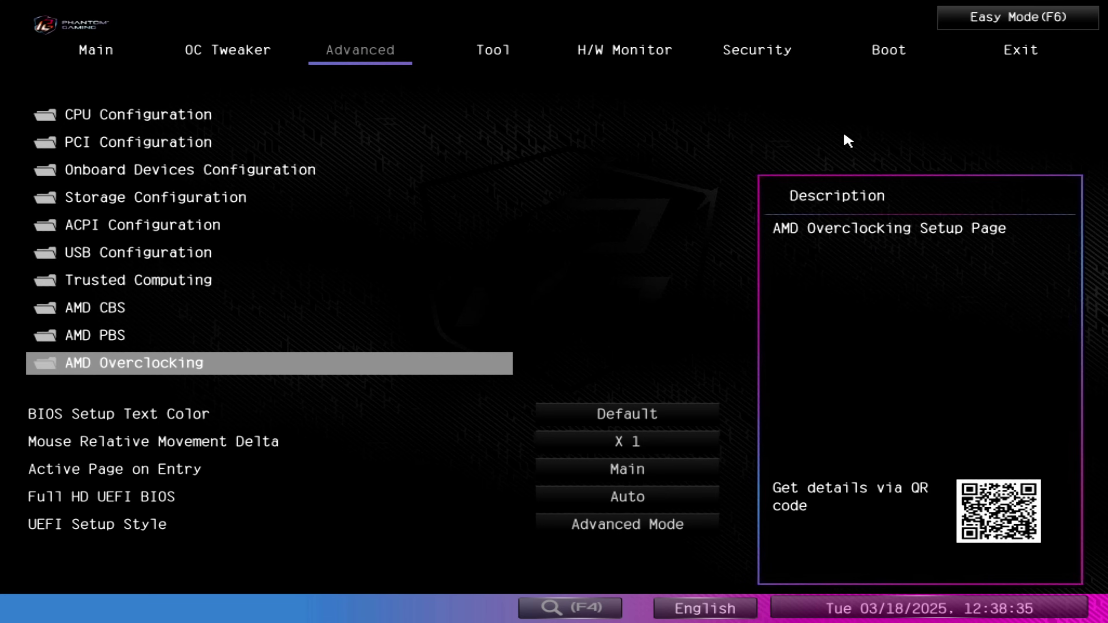
pyautogui.press('Right')
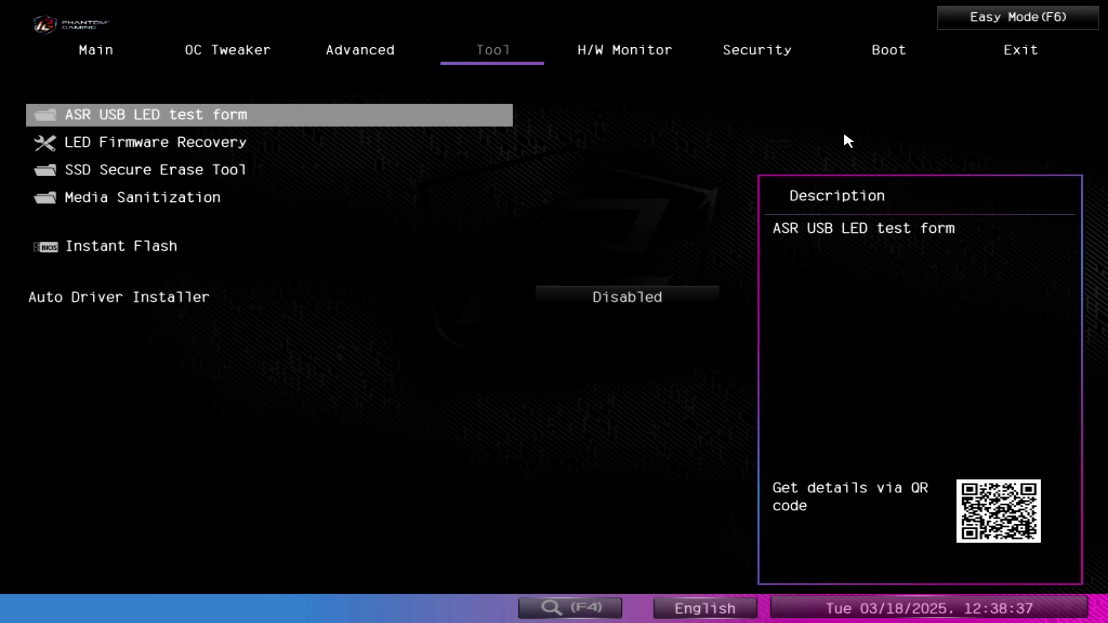
pyautogui.press('Down')
pyautogui.press('Down')
pyautogui.press('Down')
pyautogui.press('Down')
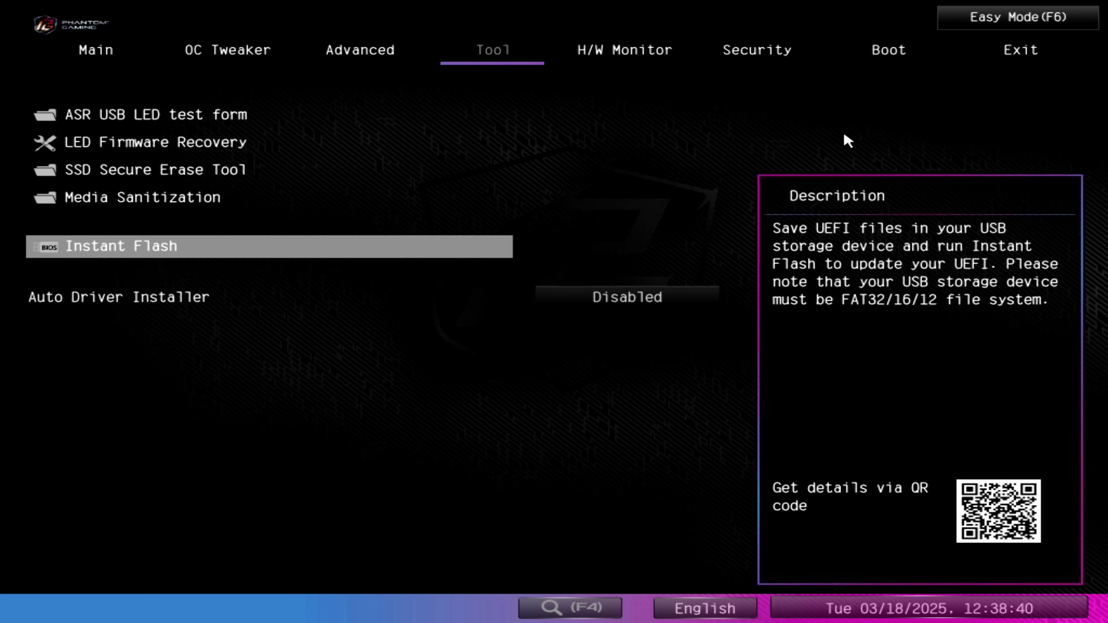
pyautogui.press('Down')
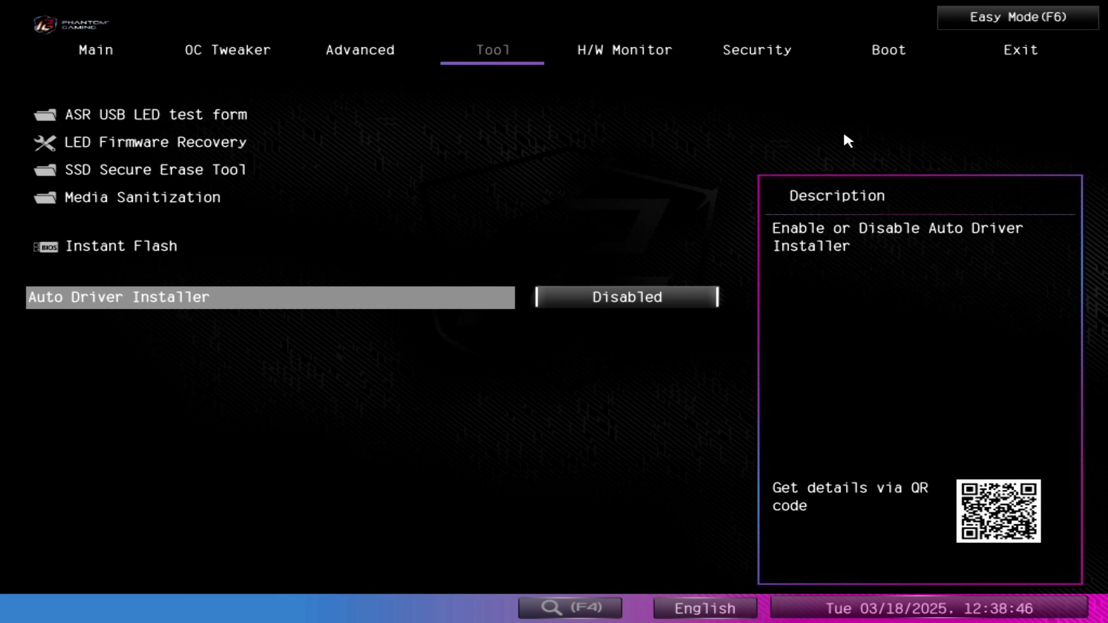
pyautogui.press('Up')
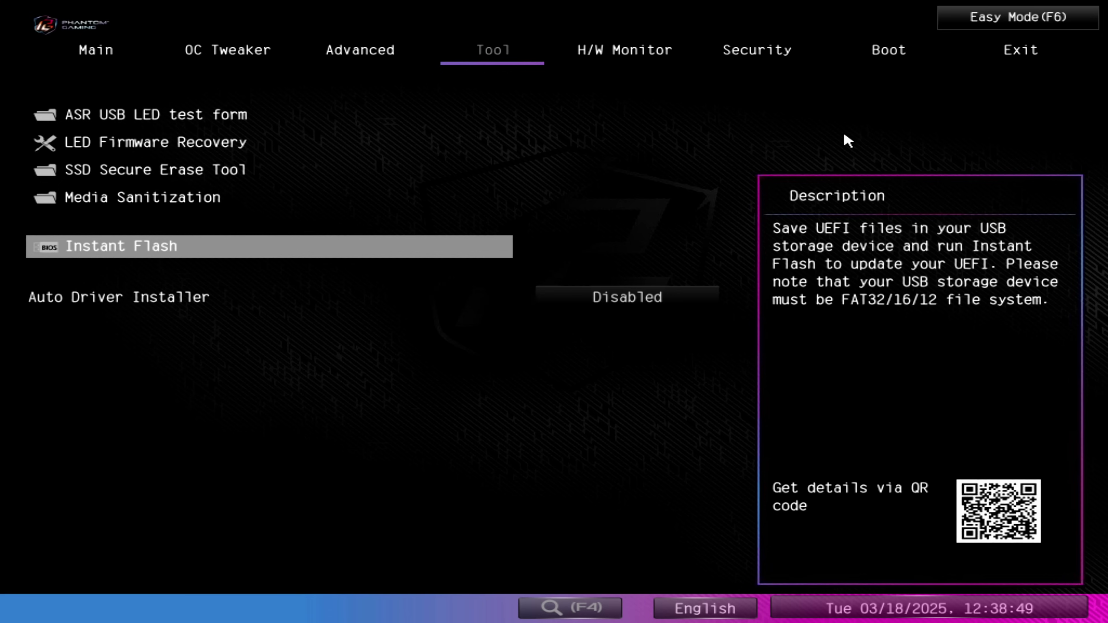
pyautogui.press('Up')
pyautogui.press('Up')
pyautogui.press('Up')
pyautogui.press('Up')
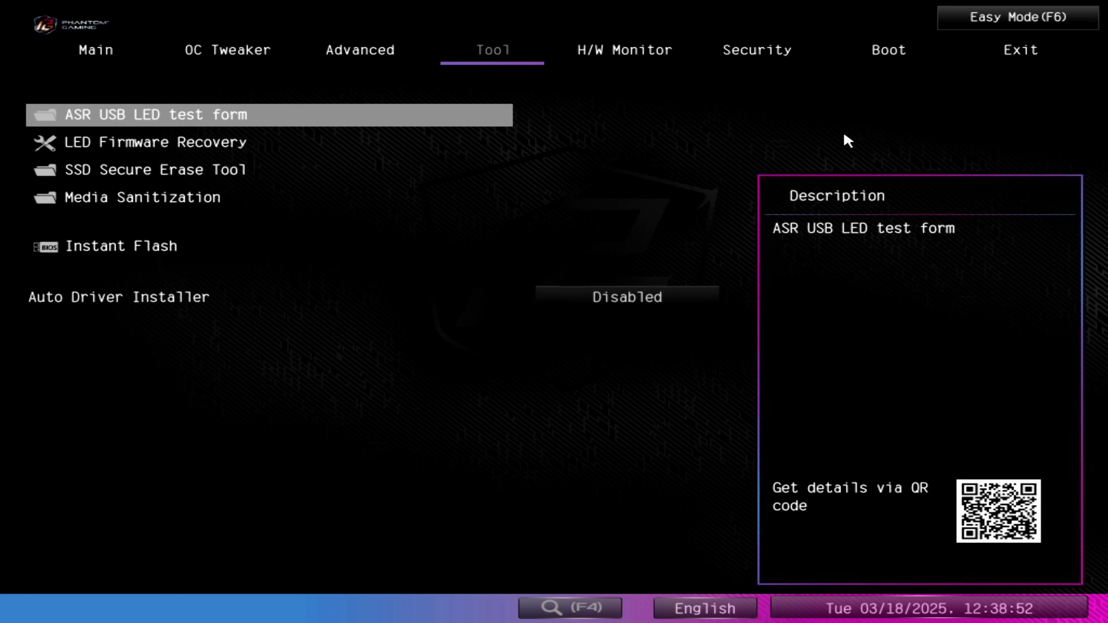
pyautogui.press('Right')
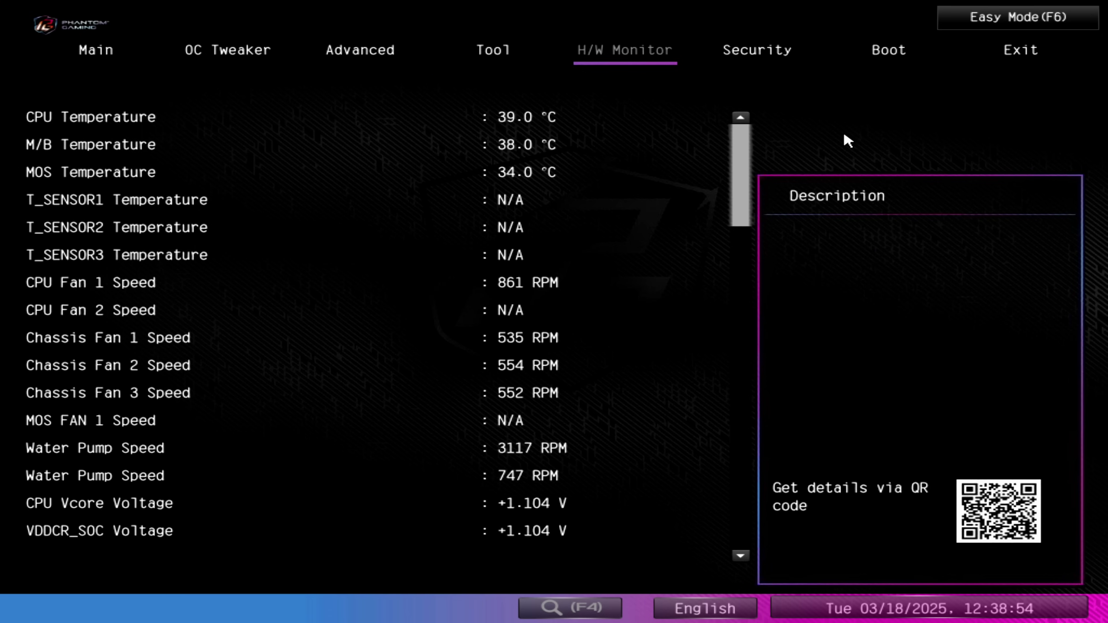
pyautogui.press('Down')
pyautogui.press('Down')
pyautogui.press('Down')
pyautogui.press('Down')
pyautogui.press('Down')
pyautogui.press('Down')
pyautogui.press('Down')
pyautogui.press('Down')
pyautogui.press('Down')
pyautogui.press('Down')
pyautogui.press('Down')
pyautogui.press('Down')
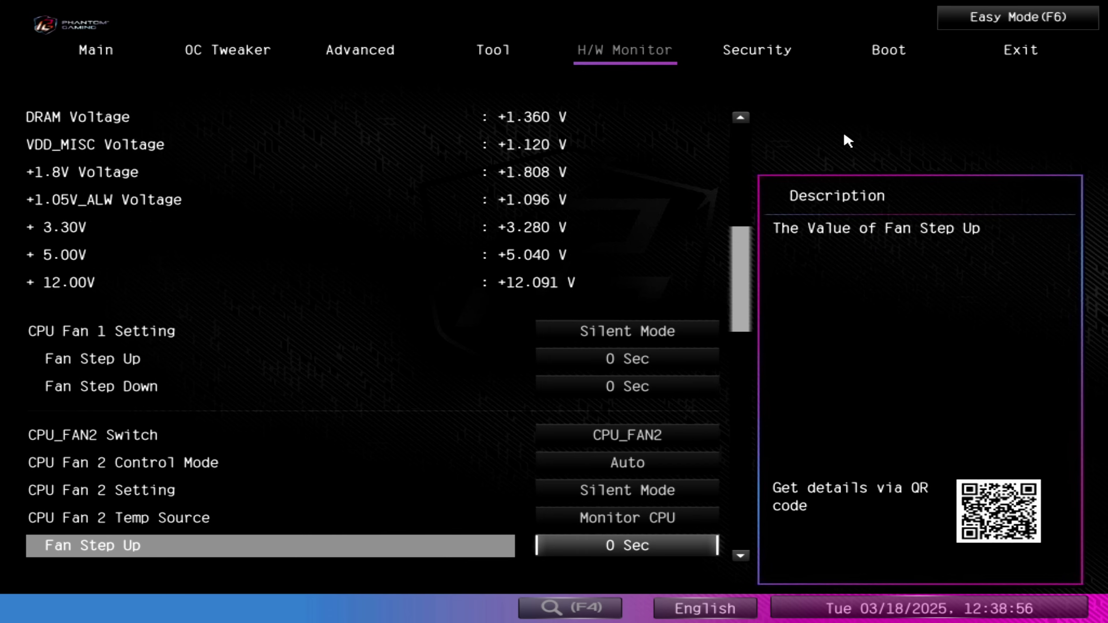
pyautogui.press('Down')
pyautogui.press('Down')
pyautogui.press('Down')
pyautogui.press('Down')
pyautogui.press('Down')
pyautogui.press('Down')
pyautogui.press('Down')
pyautogui.press('Down')
pyautogui.press('Down')
pyautogui.press('Down')
pyautogui.press('Down')
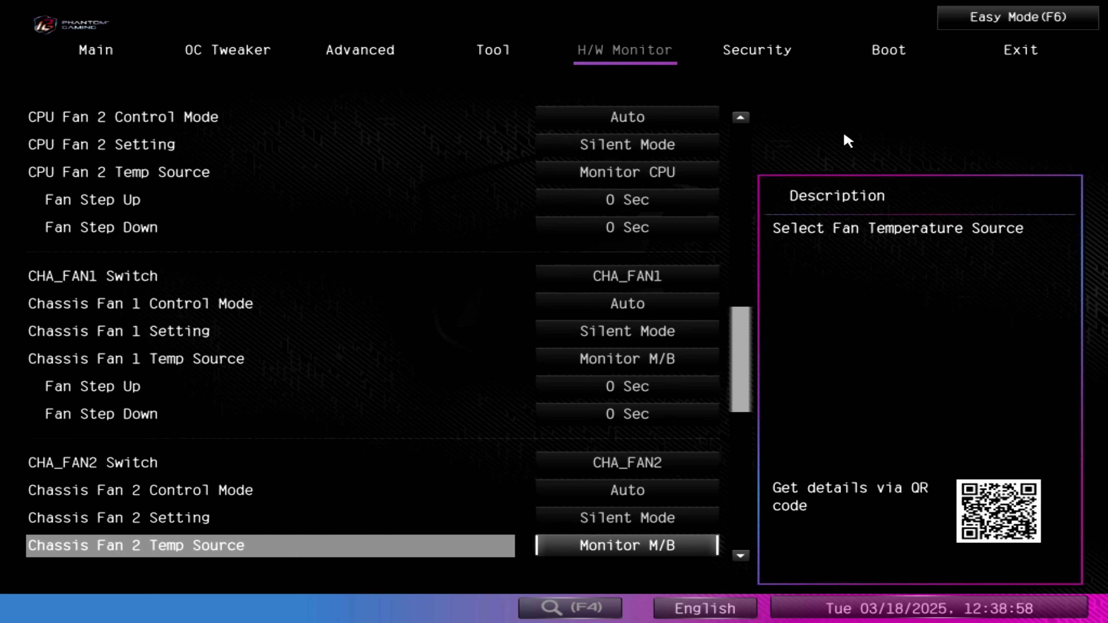
pyautogui.press('Down')
pyautogui.press('Down')
pyautogui.press('Down')
pyautogui.press('Down')
pyautogui.press('Down')
pyautogui.press('Down')
pyautogui.press('Down')
pyautogui.press('Down')
pyautogui.press('Down')
pyautogui.press('Down')
pyautogui.press('Down')
pyautogui.press('Down')
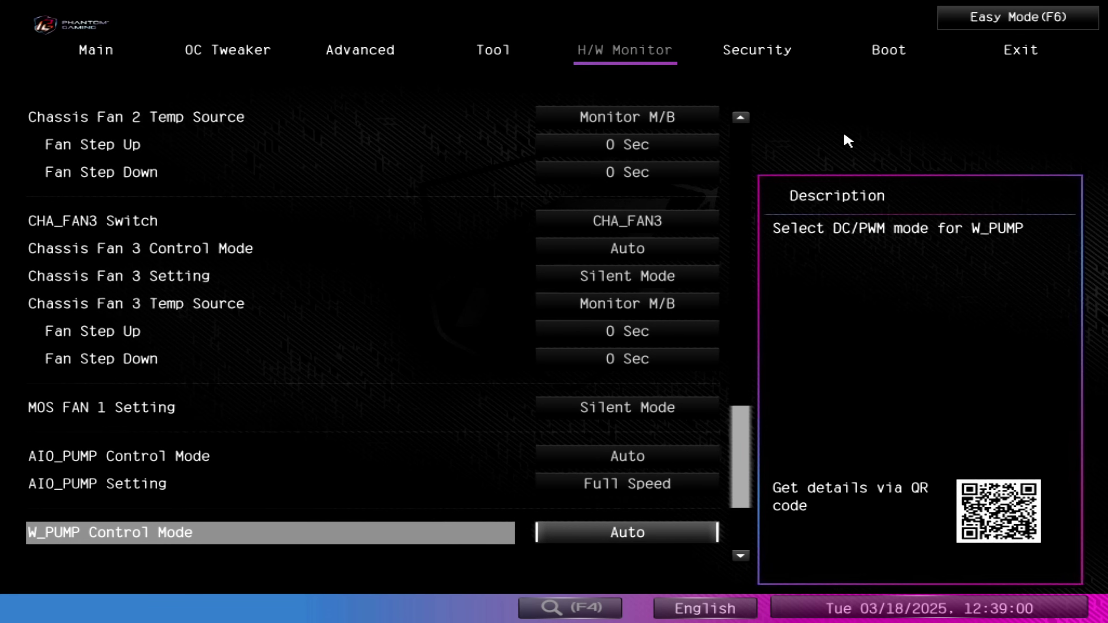
pyautogui.press('Down')
pyautogui.press('Down')
pyautogui.press('Down')
pyautogui.press('Up')
pyautogui.press('Up')
pyautogui.press('Up')
pyautogui.press('Up')
pyautogui.press('Up')
pyautogui.press('Up')
pyautogui.press('Up')
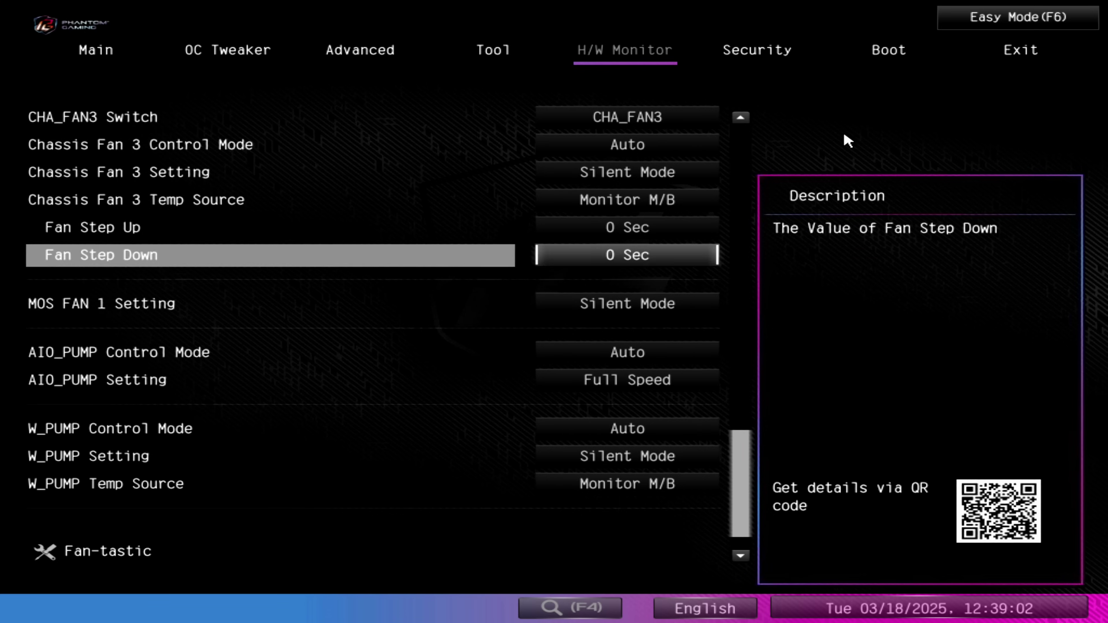
pyautogui.press('Up')
pyautogui.press('Up')
pyautogui.press('Up')
pyautogui.press('Up')
pyautogui.press('Up')
pyautogui.press('Up')
pyautogui.press('Up')
pyautogui.press('Up')
pyautogui.press('Up')
pyautogui.press('Up')
pyautogui.press('Up')
pyautogui.press('Up')
pyautogui.press('Up')
pyautogui.press('Up')
pyautogui.press('Up')
pyautogui.press('Up')
pyautogui.press('Up')
pyautogui.press('Up')
pyautogui.press('Up')
pyautogui.press('Up')
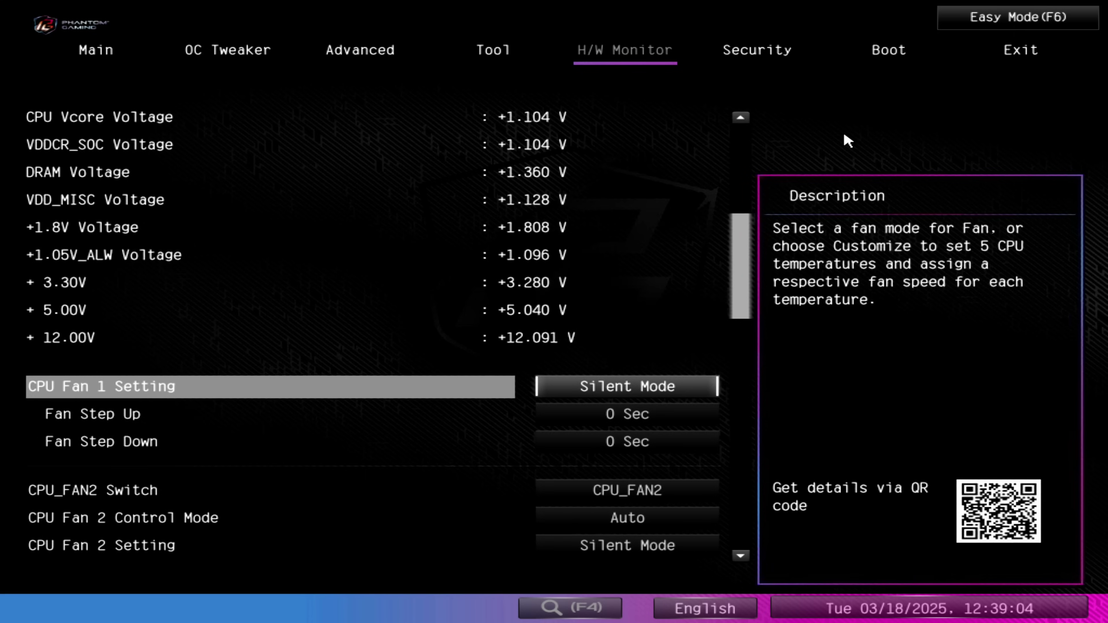
pyautogui.press('Down')
pyautogui.press('Right')
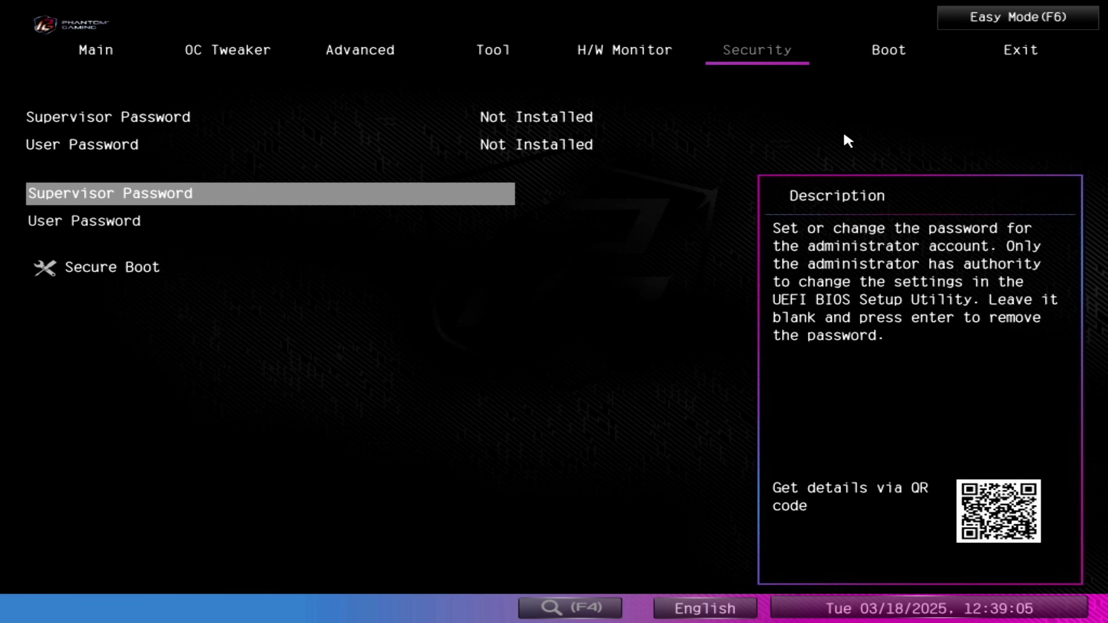
pyautogui.press('Right')
pyautogui.press('Right')
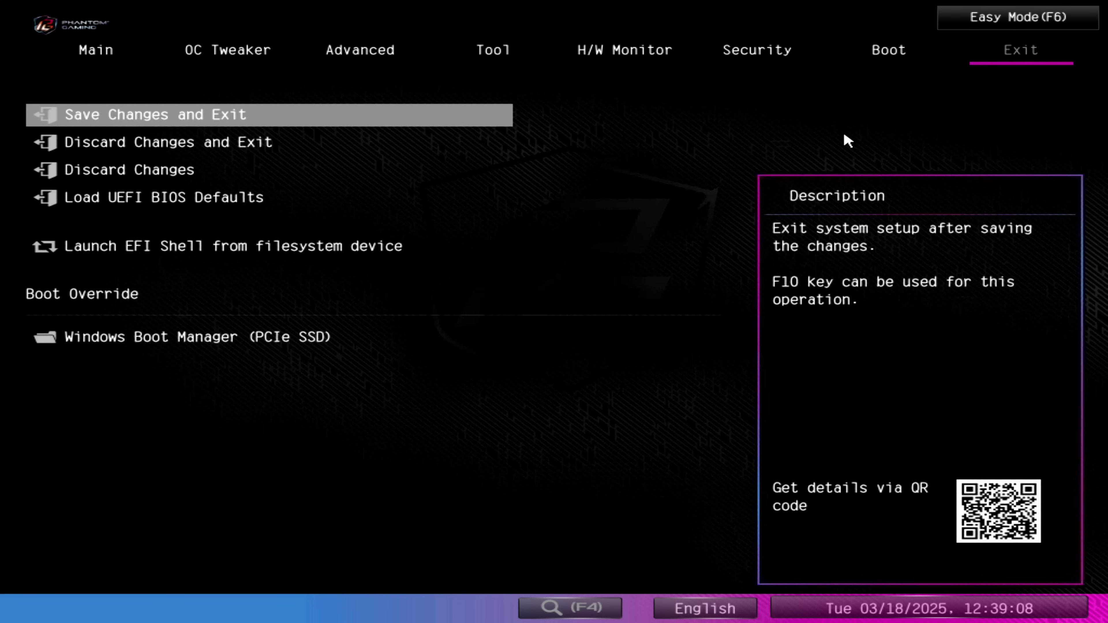
pyautogui.press('Left')
pyautogui.press('Left')
pyautogui.press('Left')
pyautogui.press('Left')
pyautogui.press('Left')
pyautogui.press('Left')
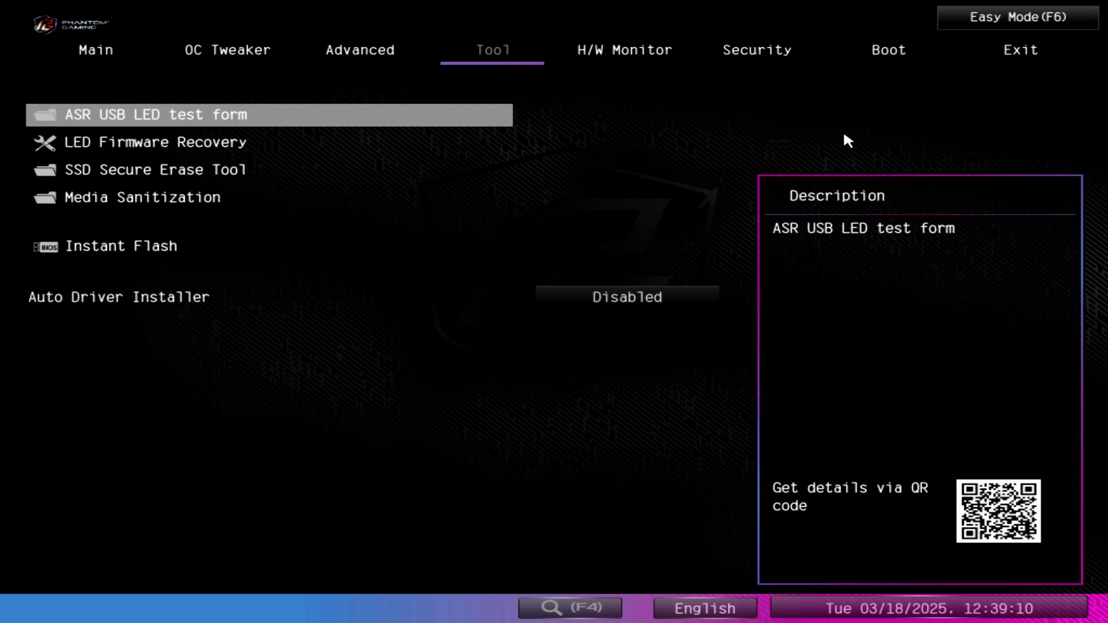
# - Return to the Main tab showing BIOS X870E Nova WiFi 3.20, Ryzen 7 9800X3D and 96GB memory
pyautogui.press('Left')
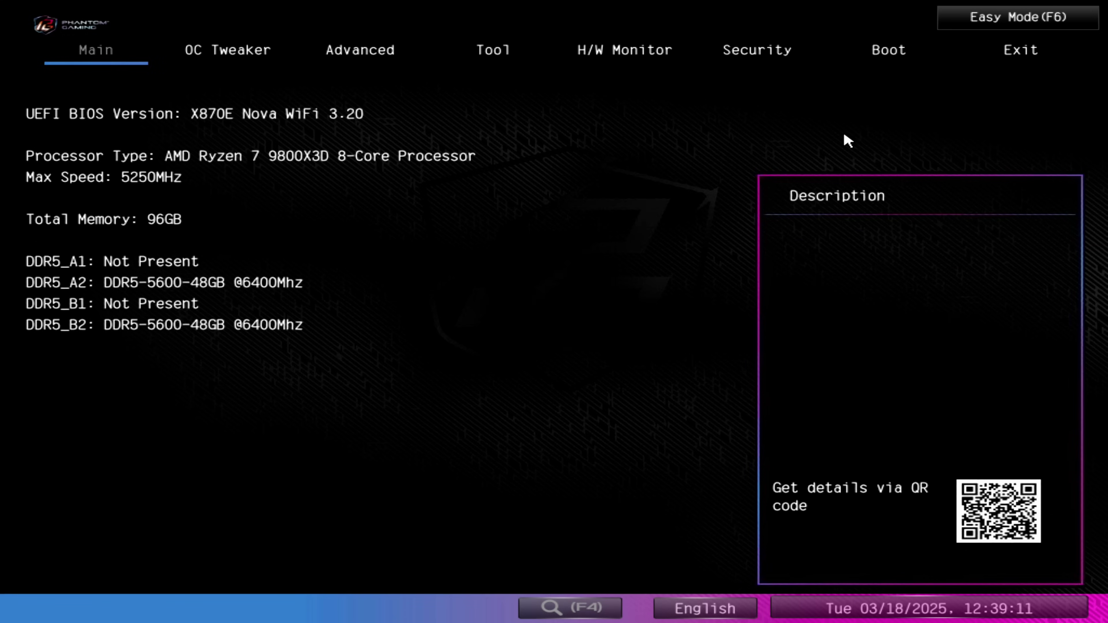